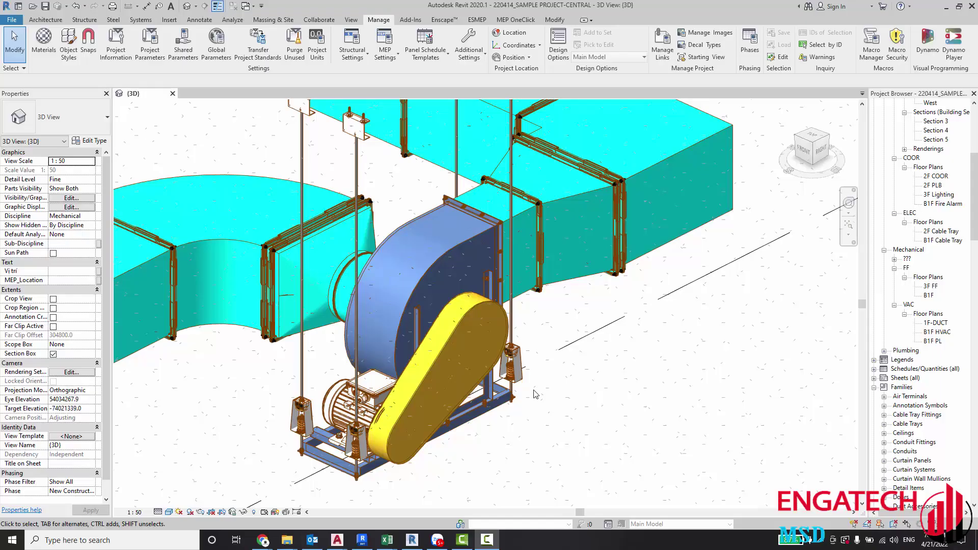
Step: Orbit and zoom around the centrifugal fan, then toggle a taskbar window up and back down
scroll(535, 394, "down", 3)
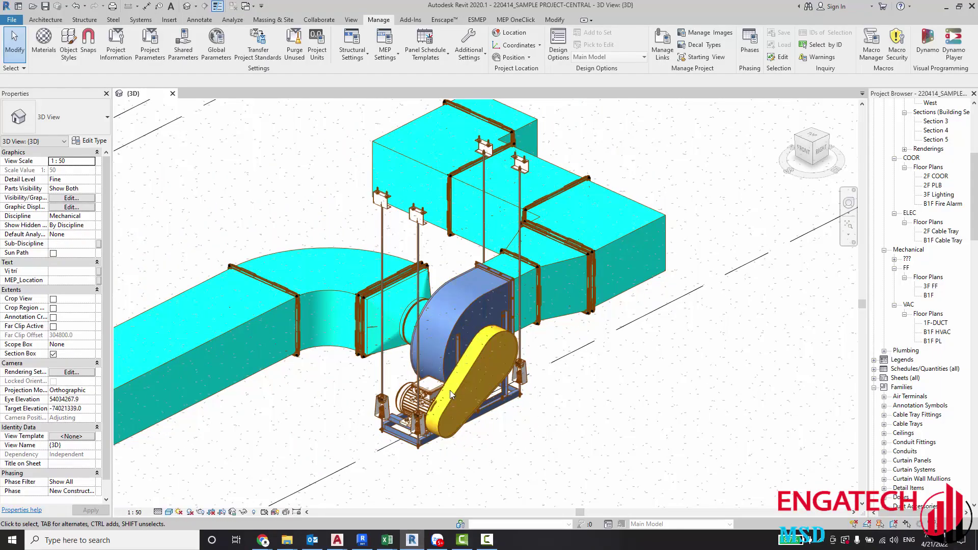
middle_click_drag(450, 390, 520, 350, "shift")
scroll(521, 349, "up", 5)
mouse_move(545, 387)
middle_mouse_down("shift")
mouse_move(496, 388)
mouse_move(606, 263)
mouse_move(609, 382)
mouse_move(632, 402)
middle_mouse_up("shift")
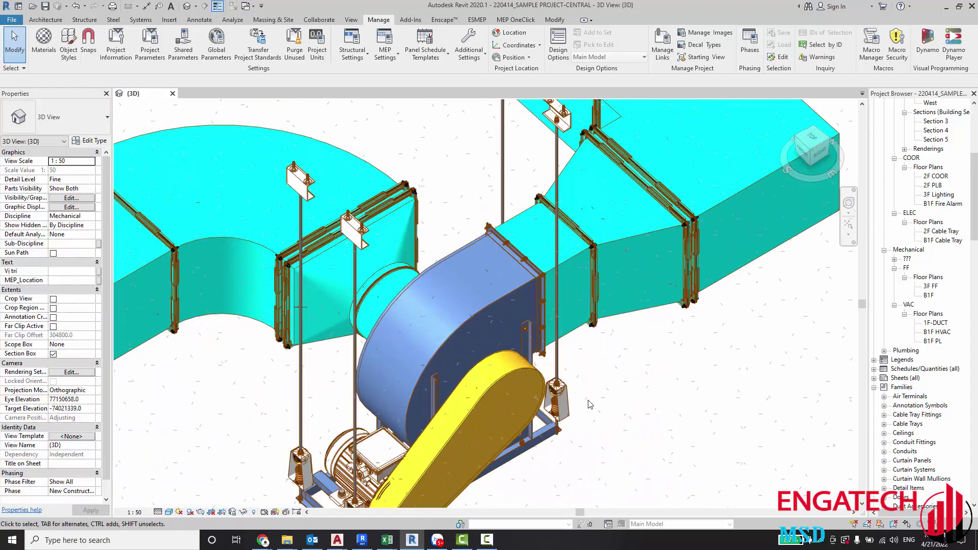
scroll(586, 365, "up", 2)
scroll(575, 312, "up", 2)
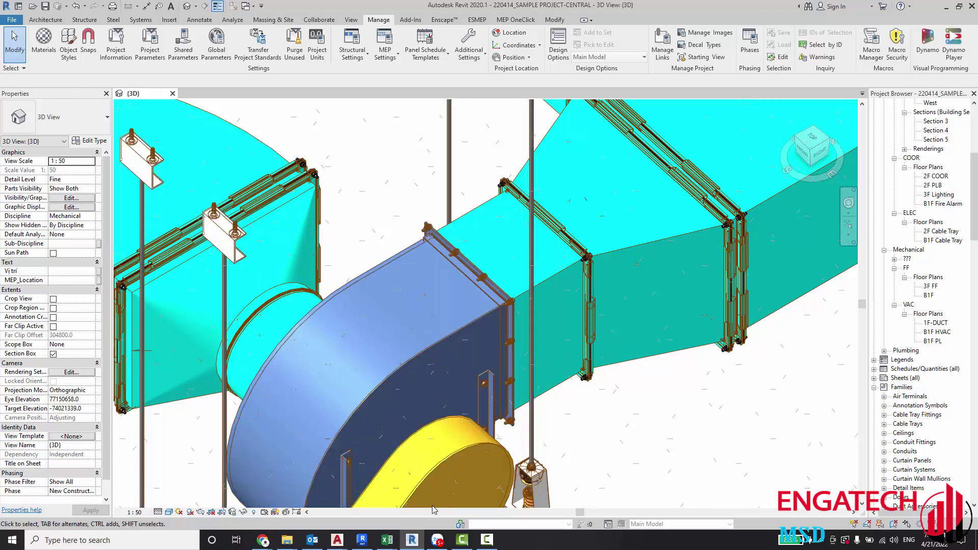
left_click(307, 546)
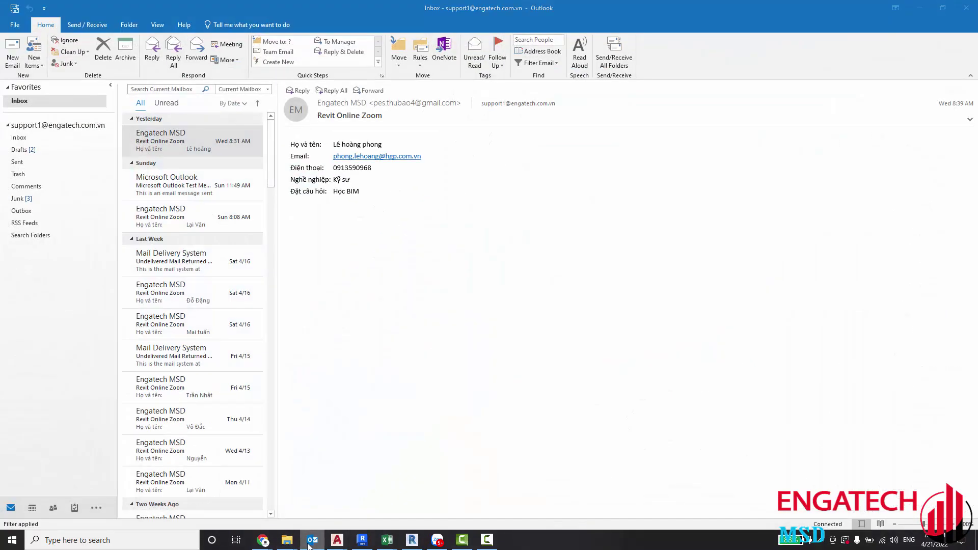
left_click(307, 546)
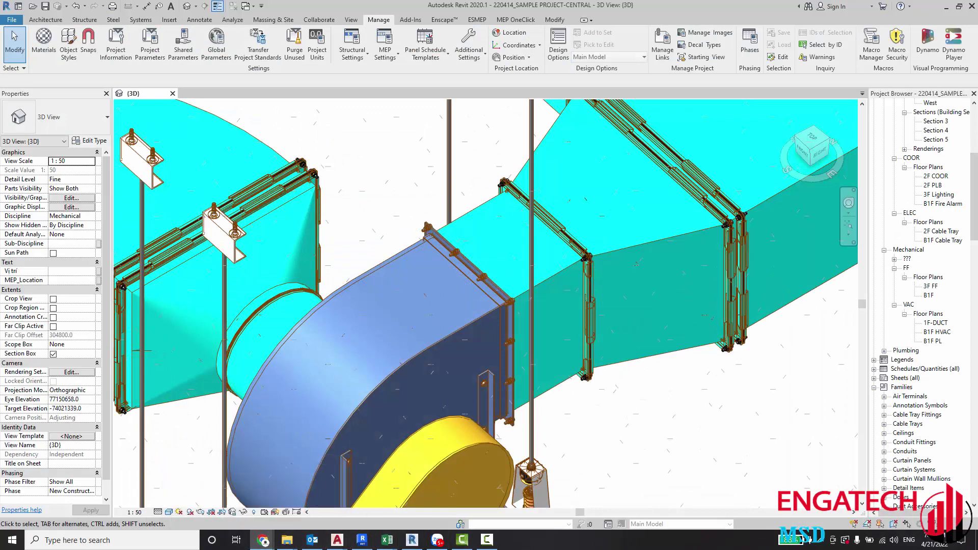
Step: Maximize the connector product page in Chrome and scroll to the Model/Quy cách spec table
left_click(262, 540)
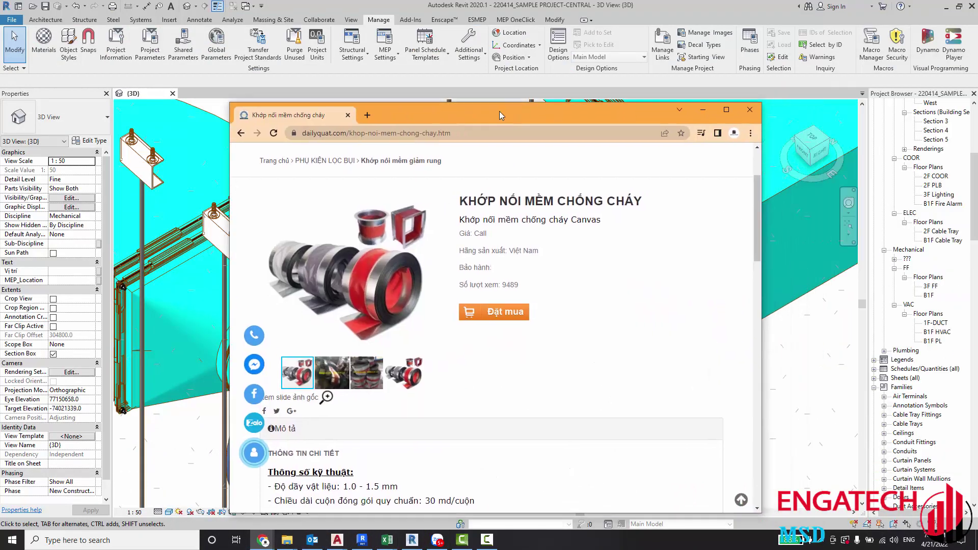
left_click(726, 110)
scroll(392, 334, "up", 2)
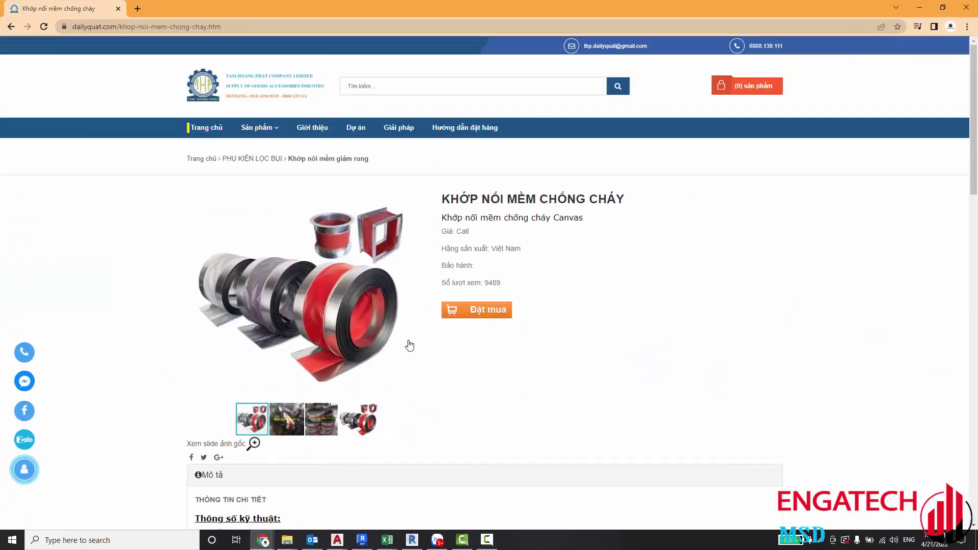
scroll(328, 398, "down", 2)
scroll(334, 392, "up", 2)
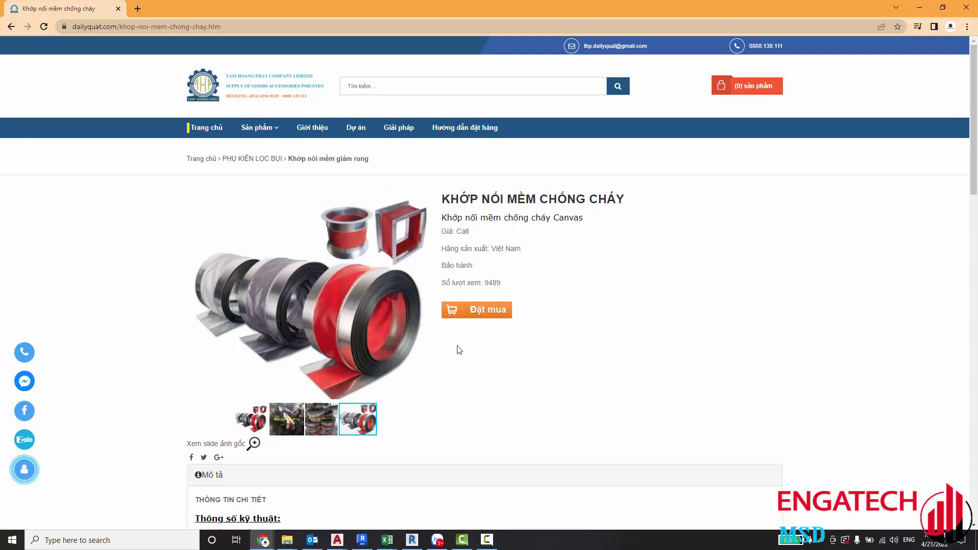
scroll(456, 357, "down", 6)
scroll(509, 305, "down", 2)
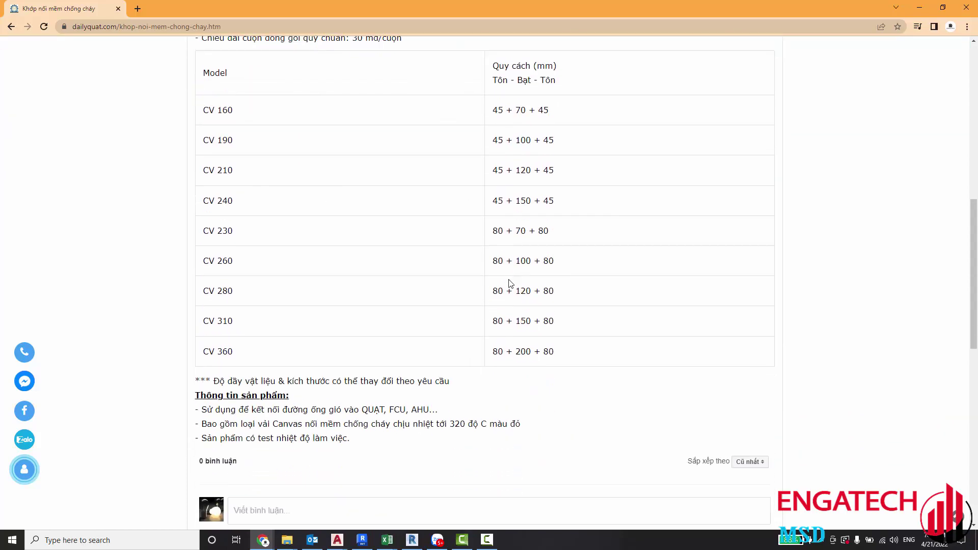
scroll(271, 218, "up", 2)
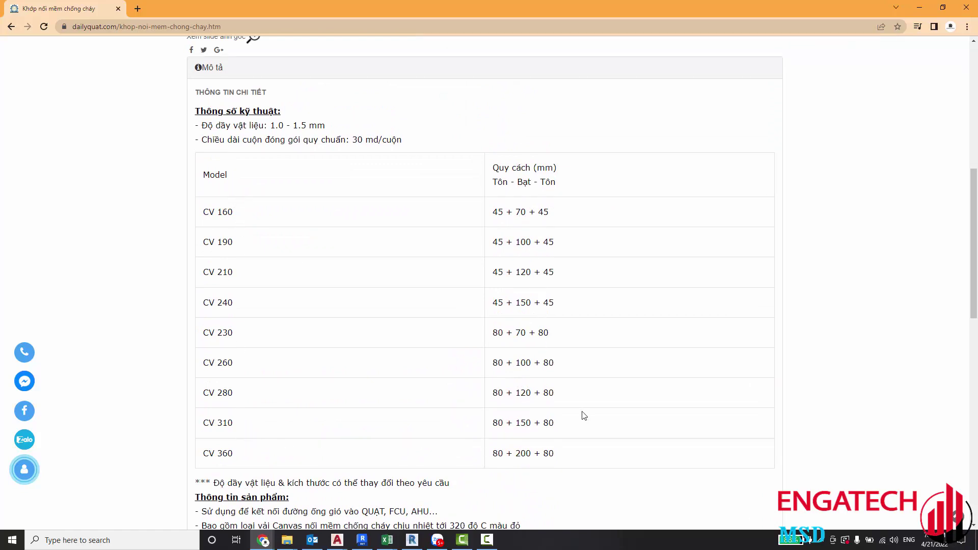
scroll(543, 382, "down", 1)
scroll(542, 377, "up", 3)
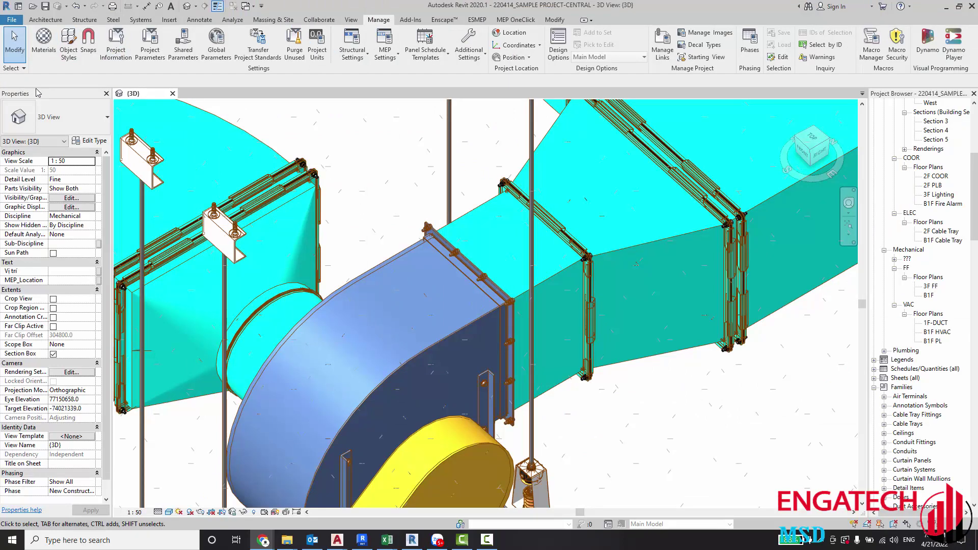
Step: Back in Revit, create a new family from the Metric Generic Model.rft template
left_click(17, 35)
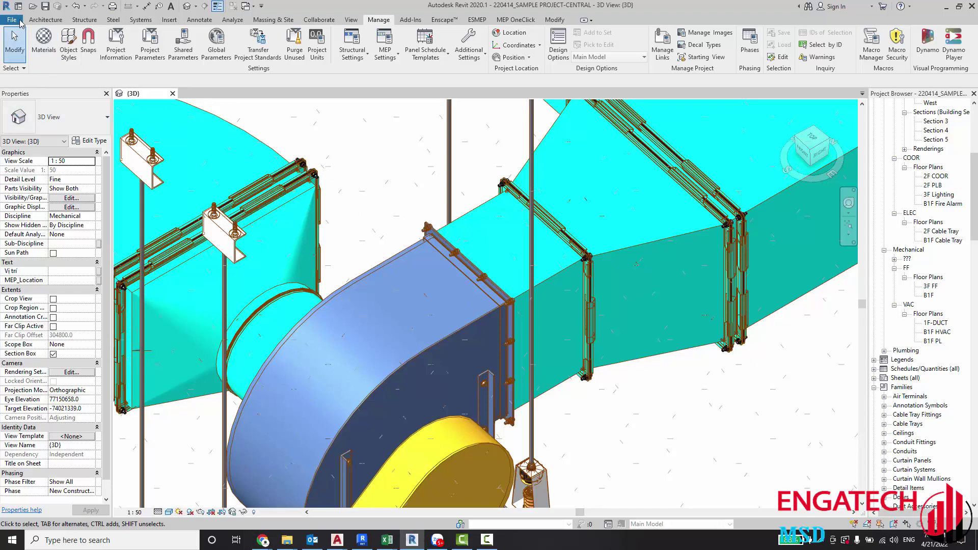
left_click(12, 20)
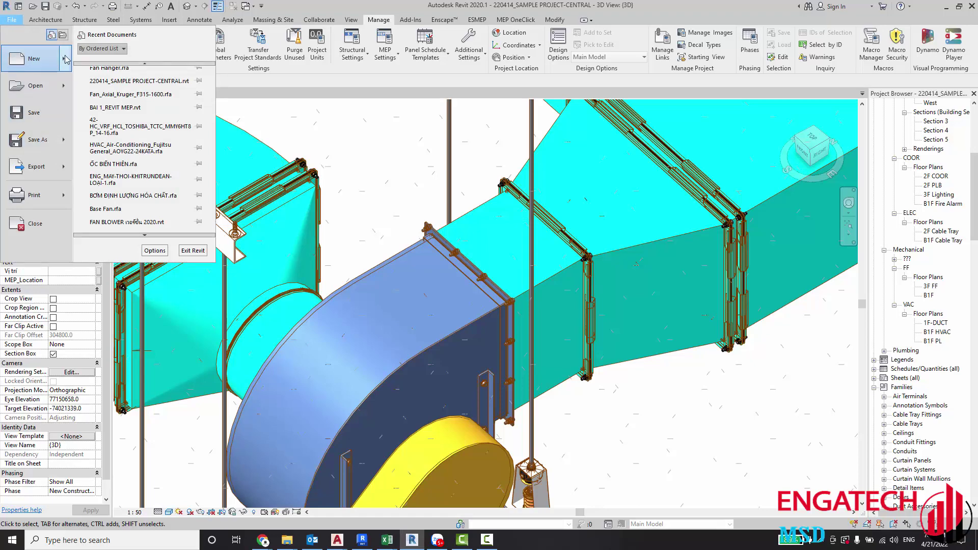
mouse_move(35, 59)
left_click(101, 91)
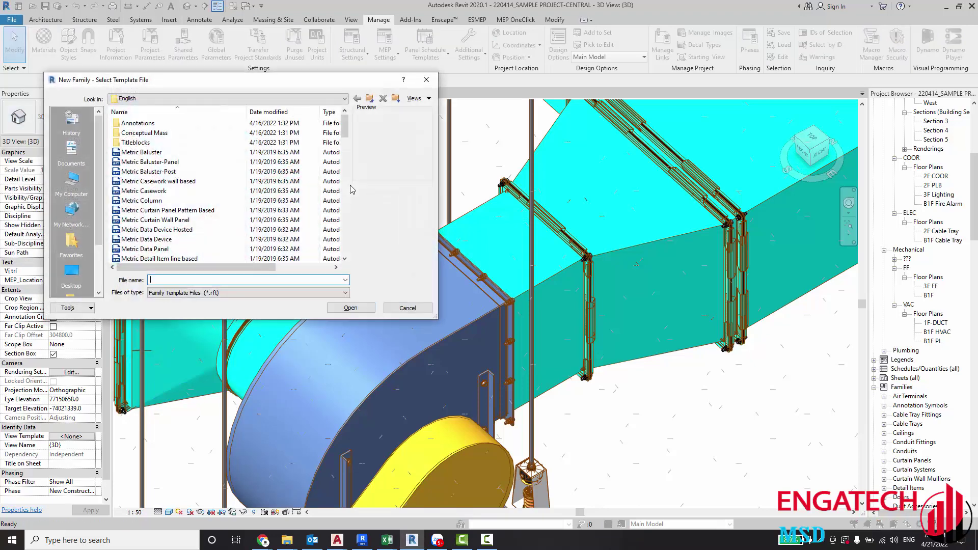
scroll(214, 198, "down", 4)
scroll(204, 198, "down", 1)
scroll(193, 209, "down", 2)
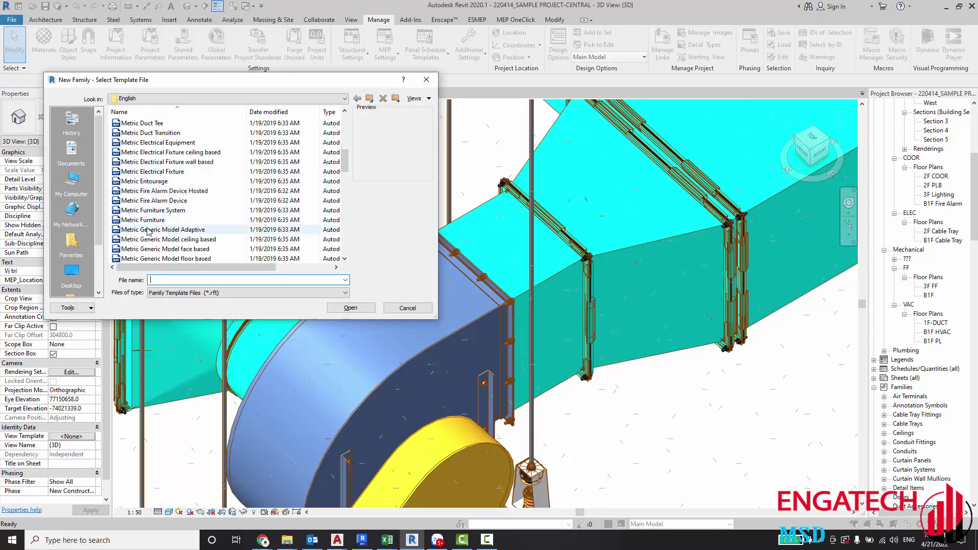
scroll(148, 239, "down", 3)
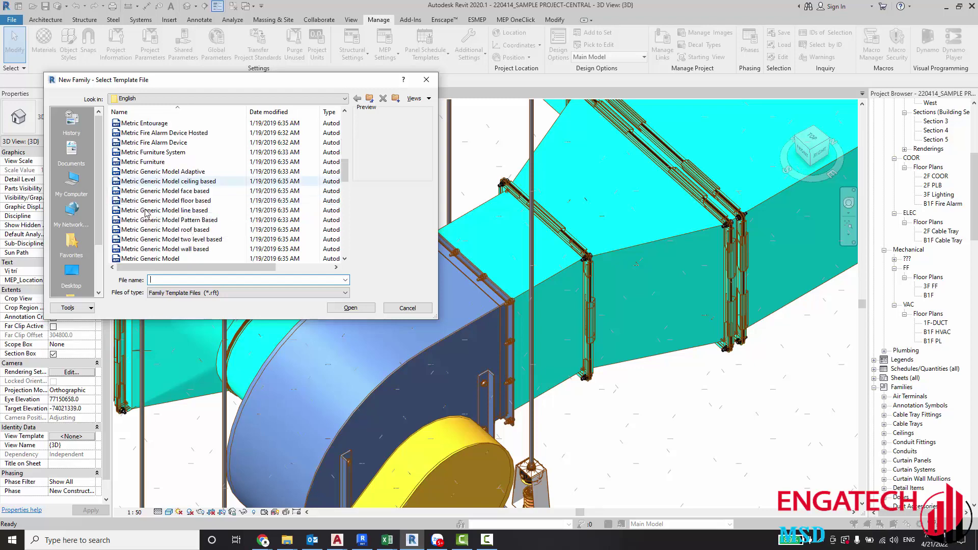
left_click(149, 258)
left_click(347, 308)
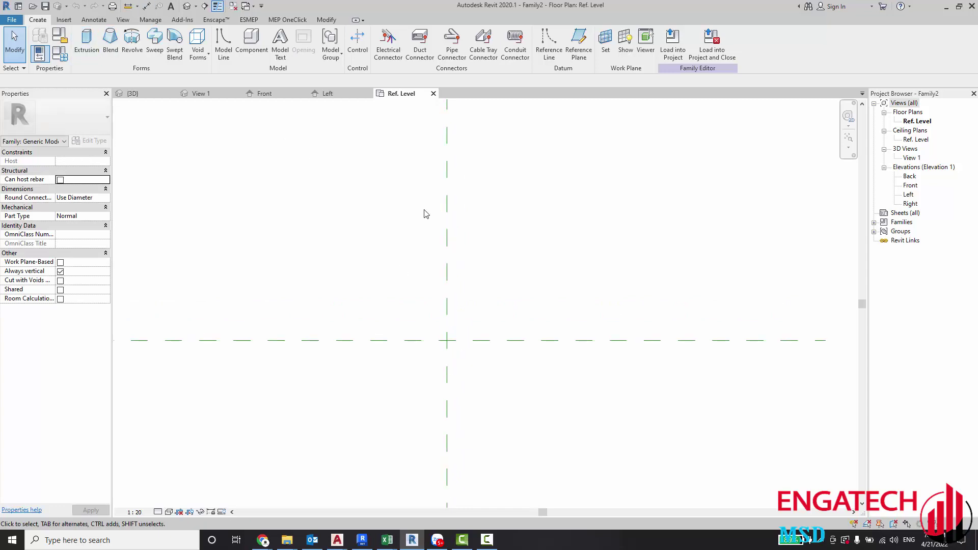
Step: Draw two vertical reference planes, one left and one right of centre
left_click(578, 54)
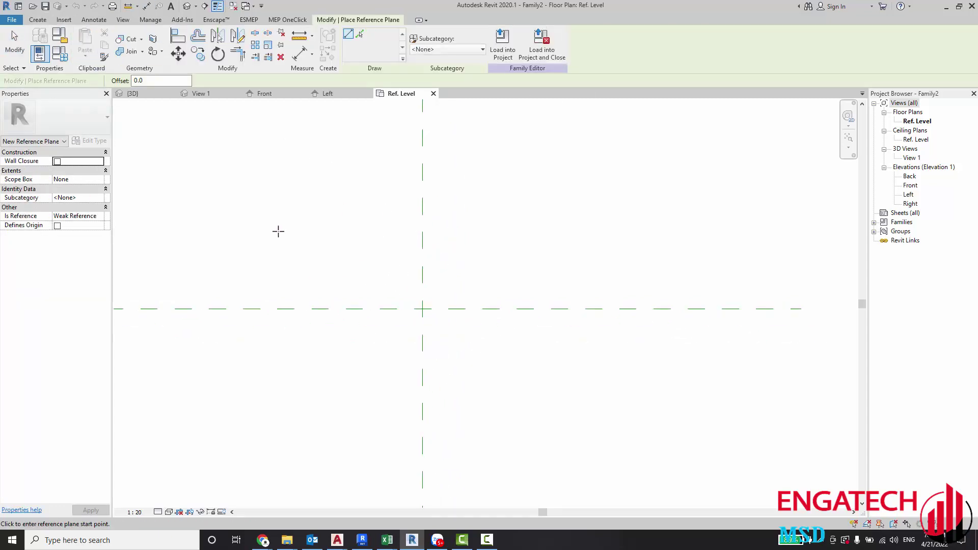
left_click(305, 213)
left_click(305, 396)
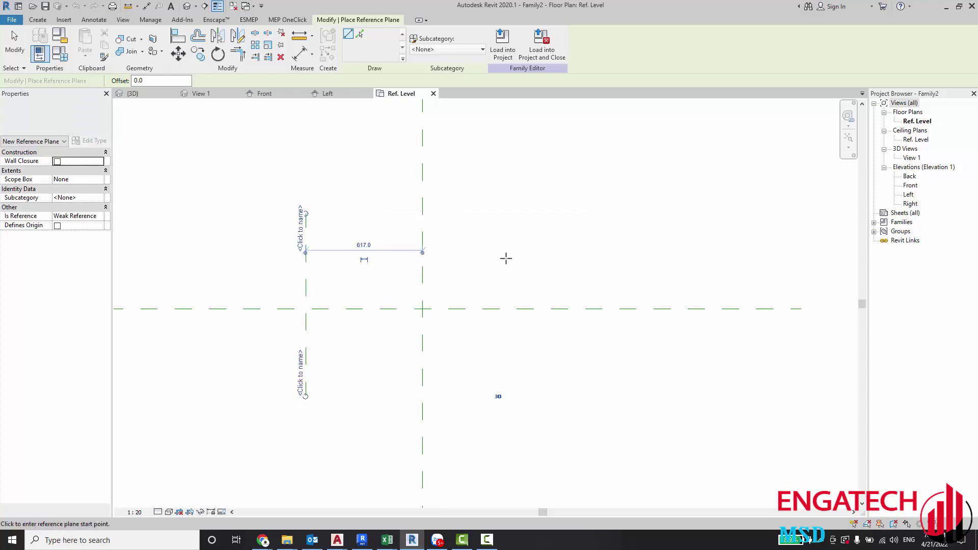
left_click(522, 207)
left_click(522, 395)
key("Escape")
middle_click_drag(362, 298, 360, 332)
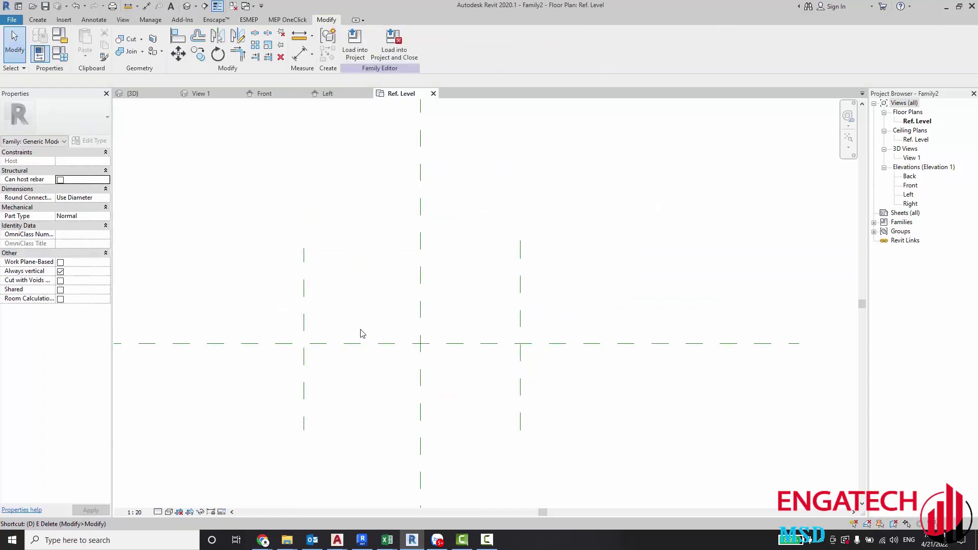
Step: Dimension left, centre and right planes with an aligned dimension and set it to EQ
key("d")
key("i")
left_click(304, 270)
left_click(419, 250)
left_click(520, 245)
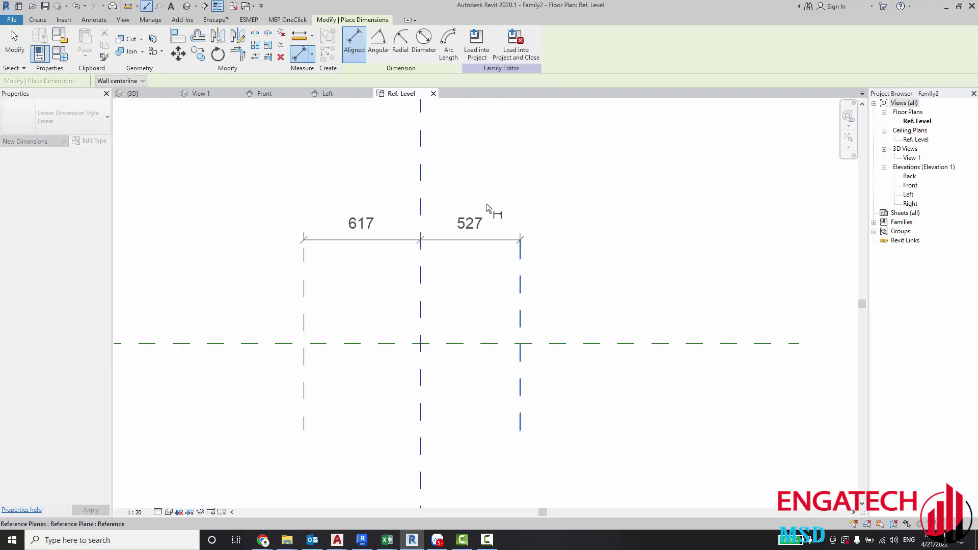
left_click(473, 199)
left_click(411, 148)
Step: Add the overall 1053 dimension and label it with new type parameter L
left_click(321, 285)
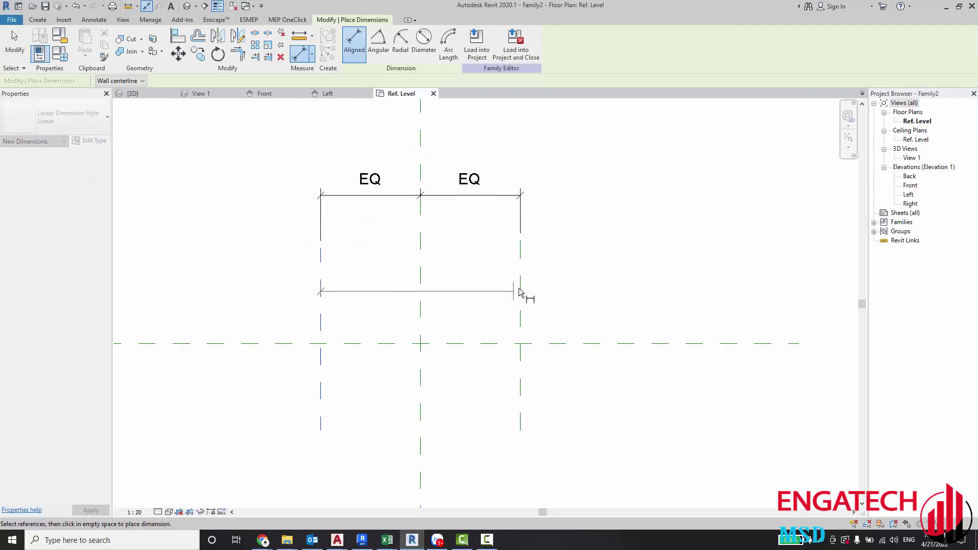
left_click(520, 290)
left_click(454, 150)
key("Escape")
key("Escape")
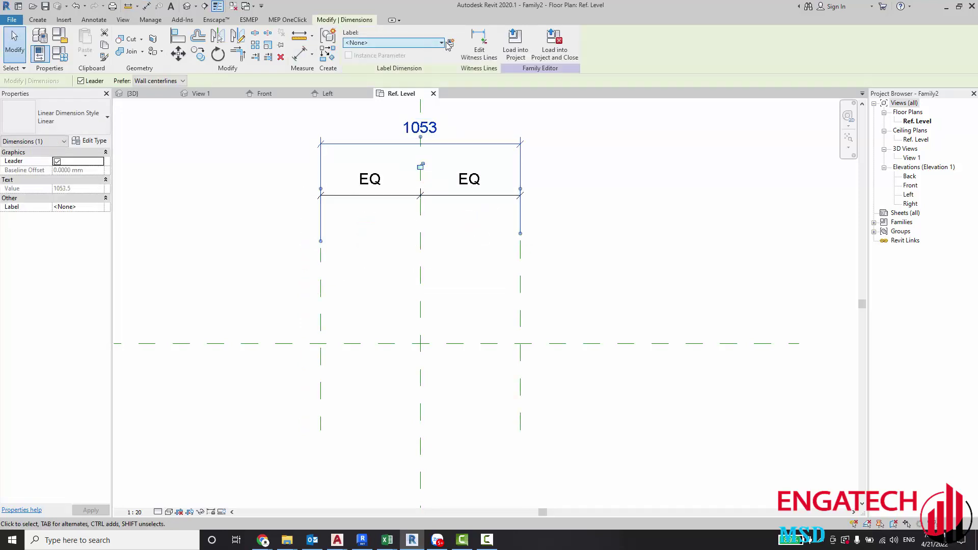
left_click(451, 43)
type("L")
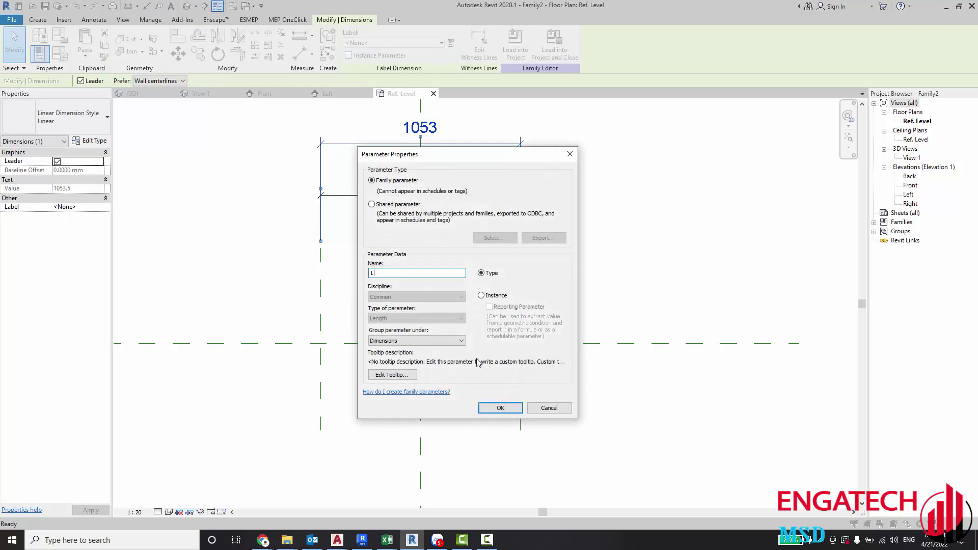
left_click(489, 407)
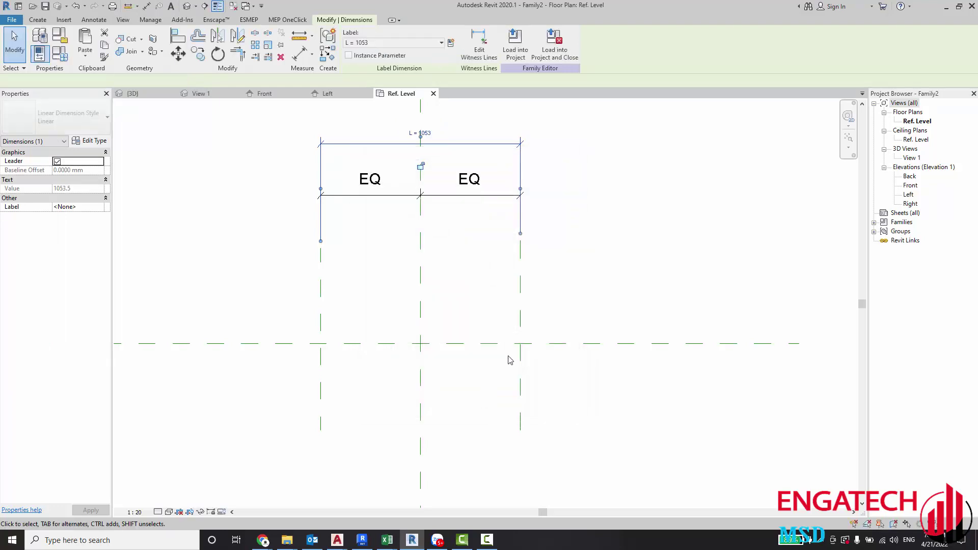
left_click(508, 444)
Step: In Family Types, change L from 1053.5 to 160, apply and close
left_click(60, 36)
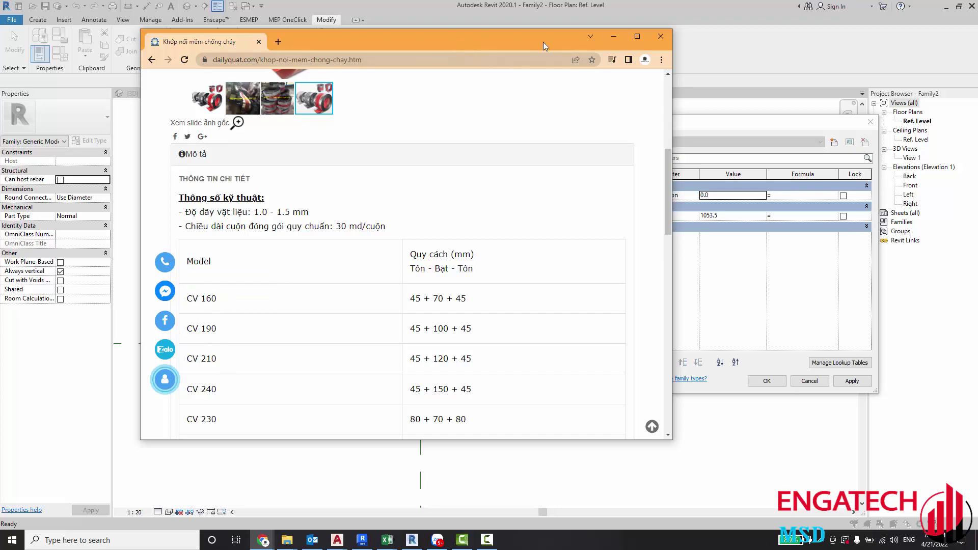
left_click(614, 36)
left_click(730, 215)
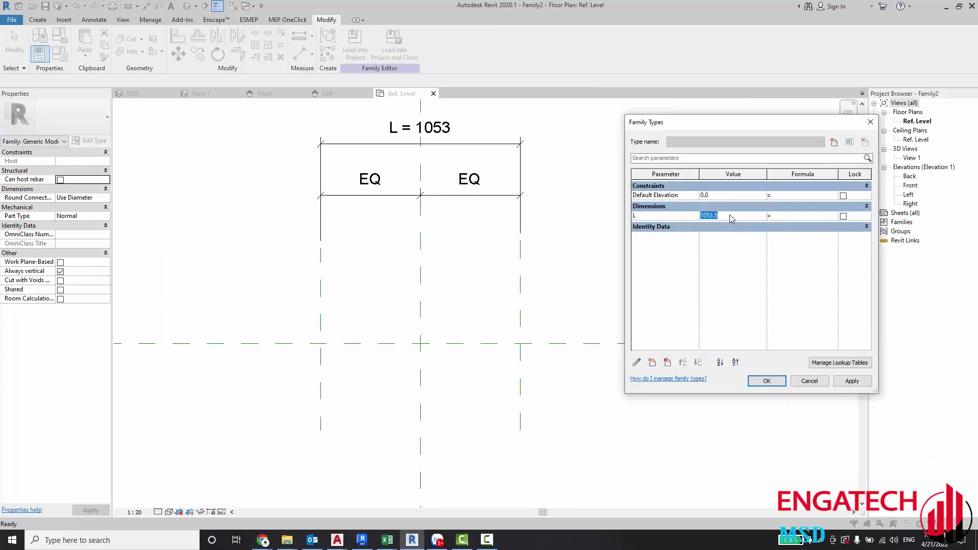
type("160")
key("Tab")
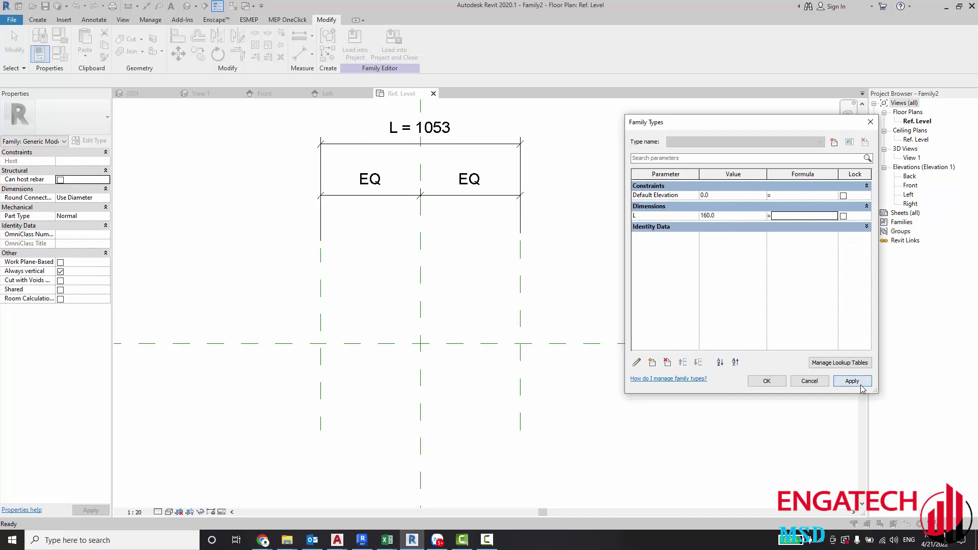
left_click(860, 386)
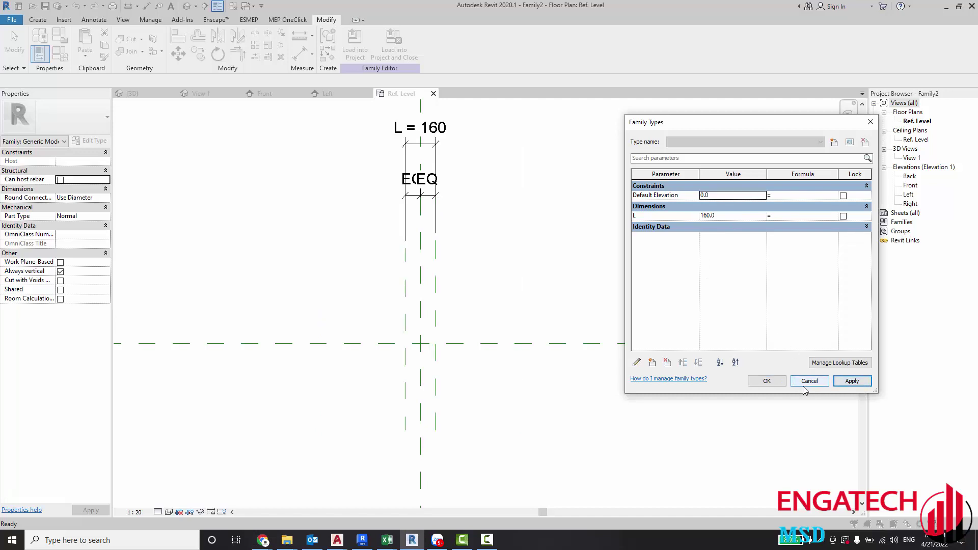
left_click(765, 382)
scroll(418, 347, "up", 2)
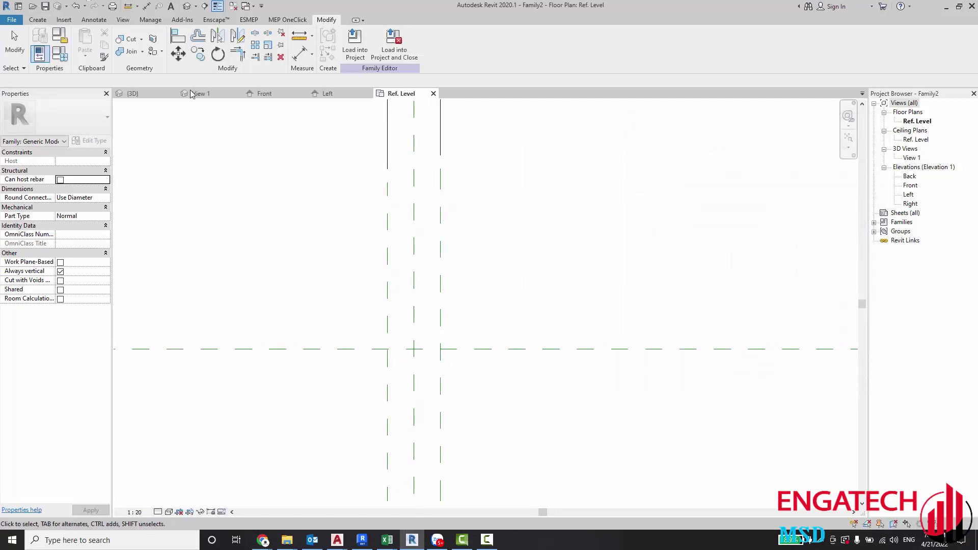
Step: Draw two horizontal reference planes, one above and one below the plan centre
left_click(40, 20)
left_click(582, 40)
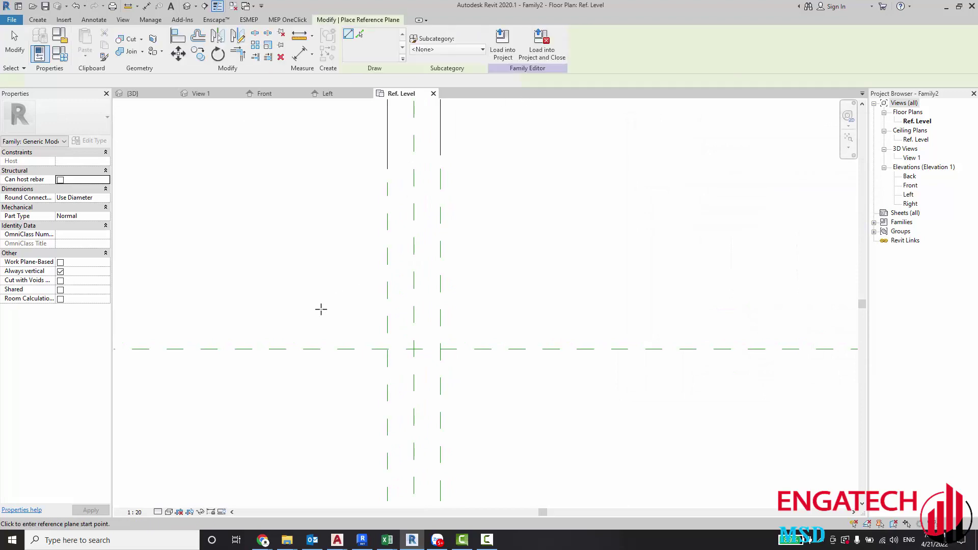
scroll(275, 316, "down", 2)
left_click(267, 317)
left_click(428, 317)
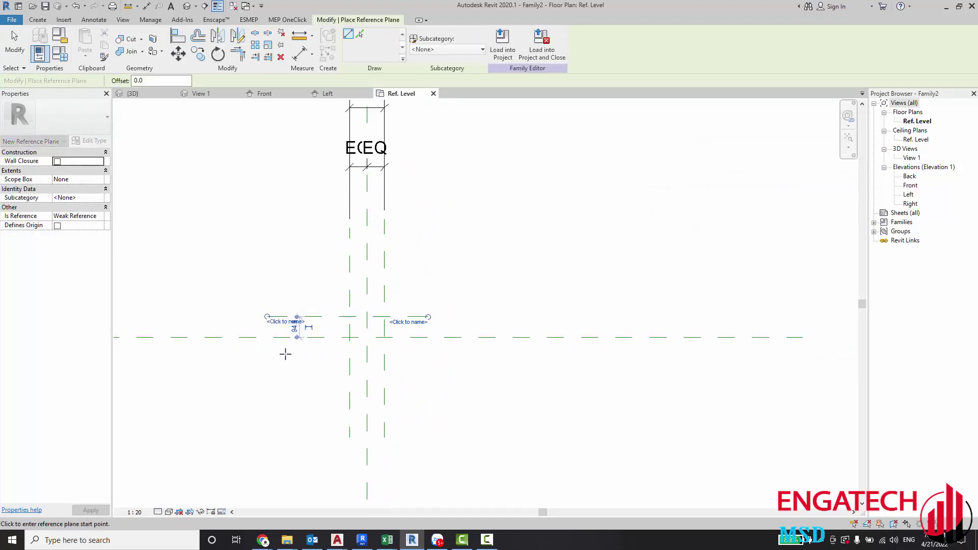
left_click(284, 356)
left_click(444, 356)
scroll(399, 343, "up", 2)
key("Escape")
key("Escape")
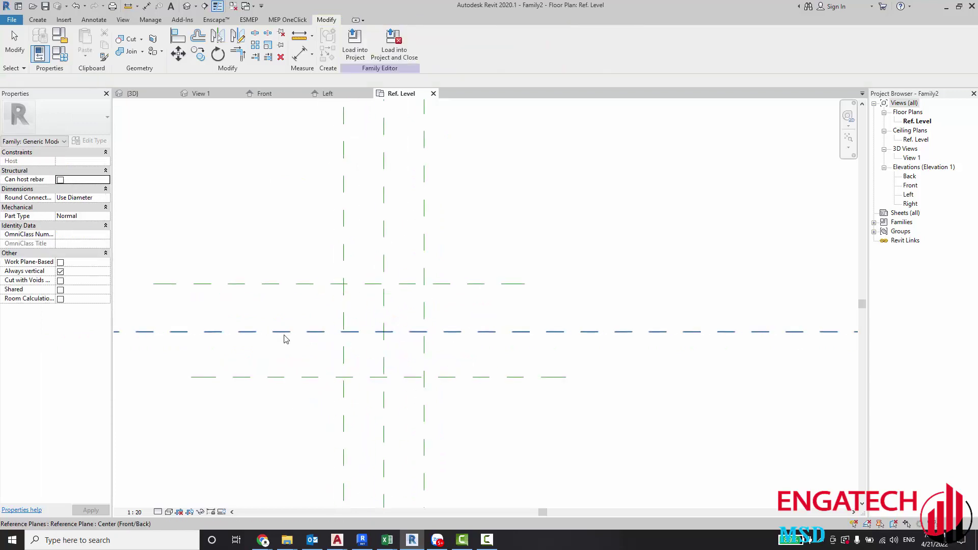
scroll(284, 334, "up", 2)
Step: Chain-dimension the upper, centre and lower planes and set the spacing to EQ
key("d")
key("i")
left_click(306, 276)
left_click(298, 331)
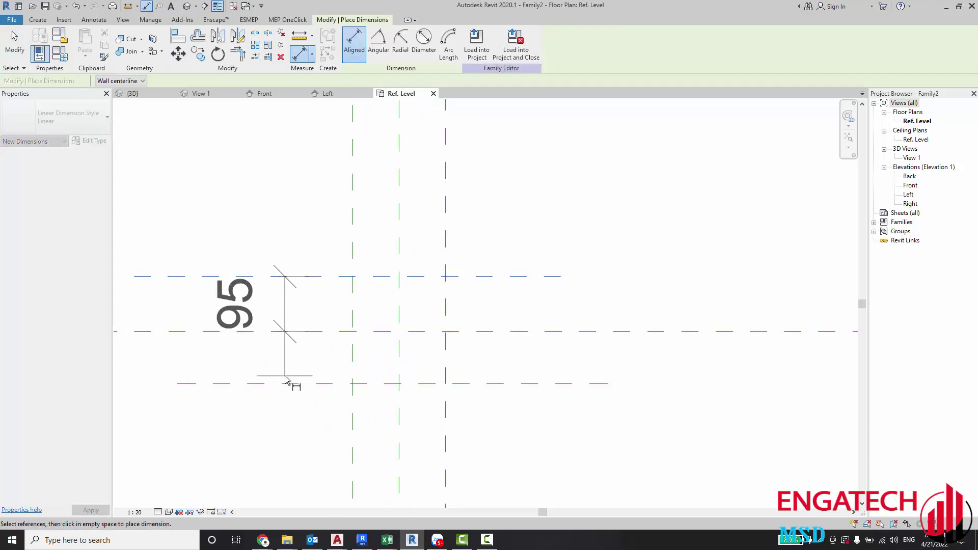
key("Escape")
key("Escape")
key("d")
key("i")
left_click(255, 276)
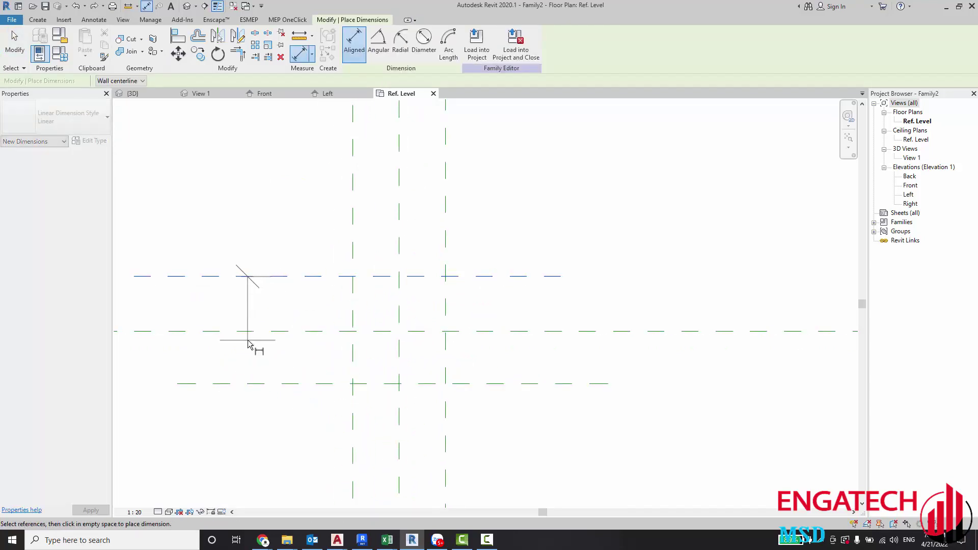
key("Escape")
left_click(249, 276)
left_click(244, 331)
left_click(229, 384)
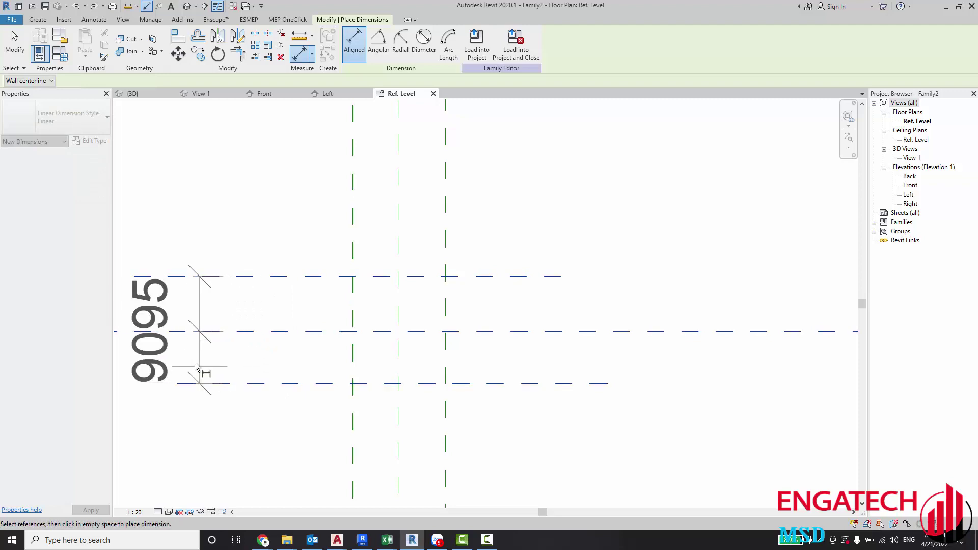
left_click(194, 356)
Step: Add the overall 180 dimension and label it with new instance parameter W
left_click(342, 331)
left_click(296, 279)
left_click(279, 384)
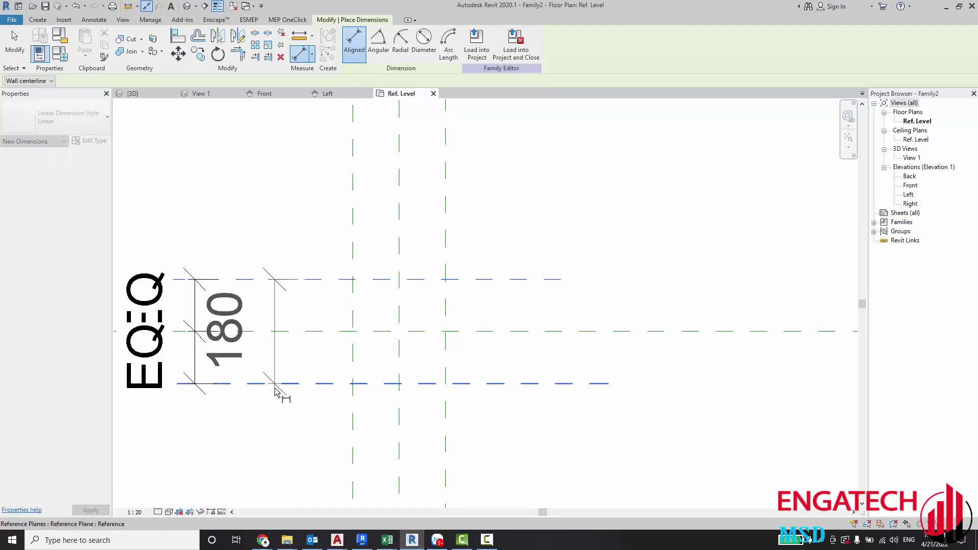
middle_click_drag(279, 392, 443, 378)
left_click(418, 359)
key("Escape")
key("Escape")
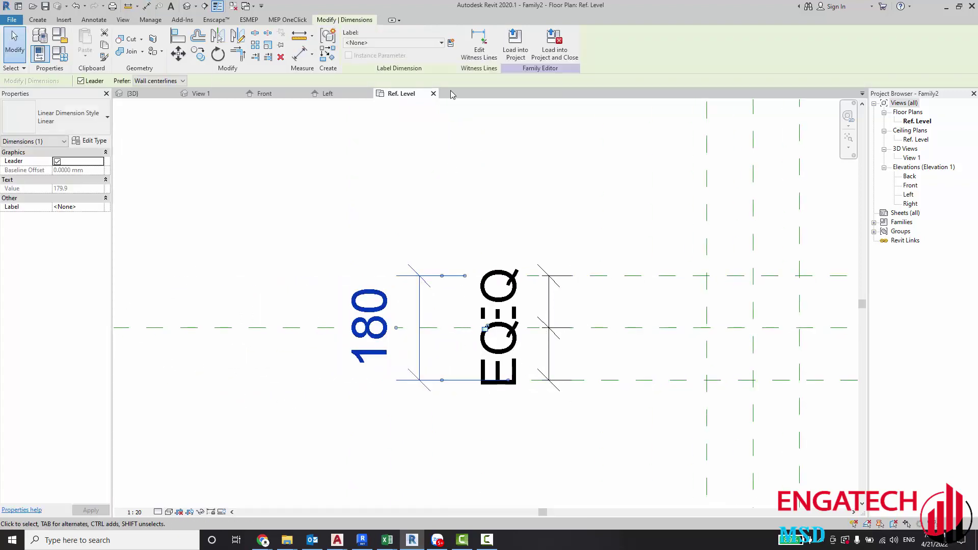
left_click(449, 44)
type("W")
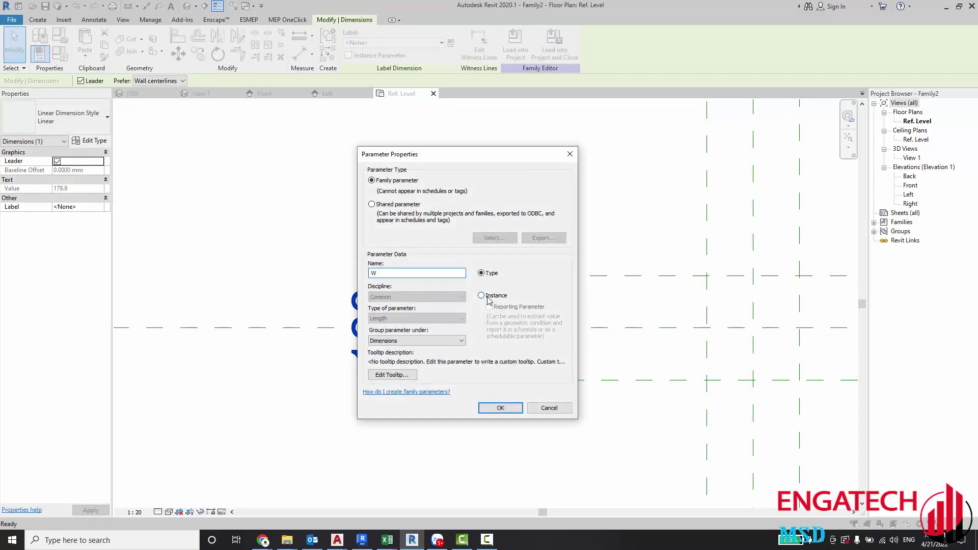
left_click(488, 300)
left_click(500, 408)
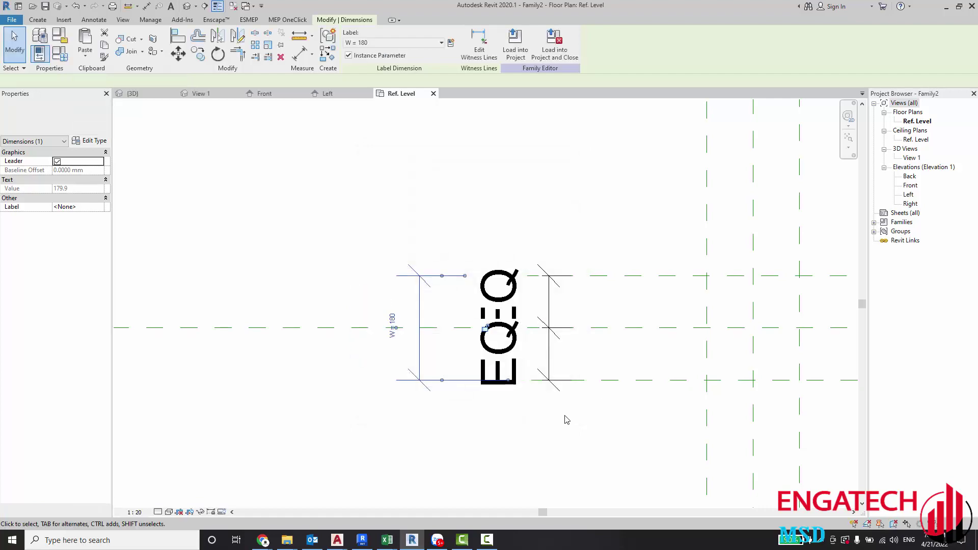
scroll(564, 309, "up", 3)
key("Escape")
Step: In the Left elevation, draw two horizontal reference planes above and below centre
double_click(908, 194)
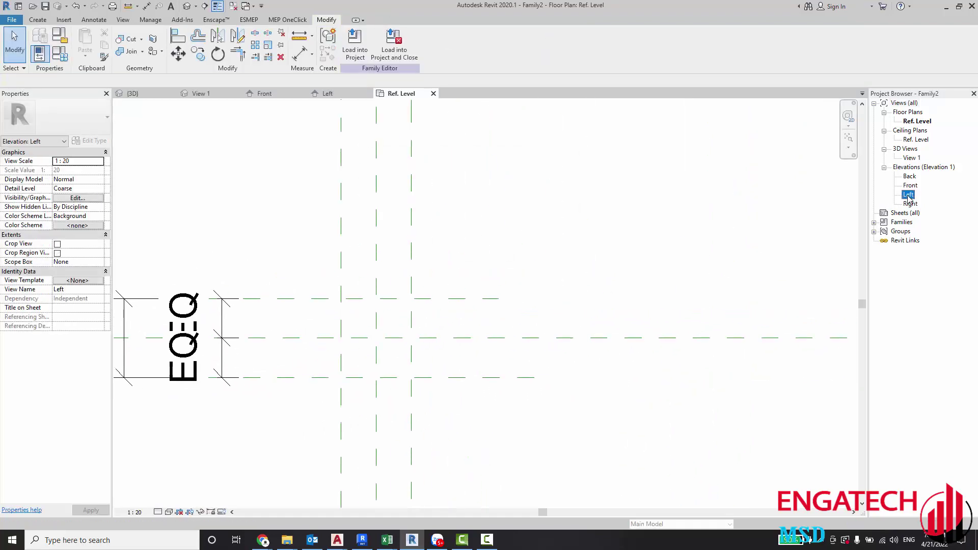
scroll(400, 416, "up", 2)
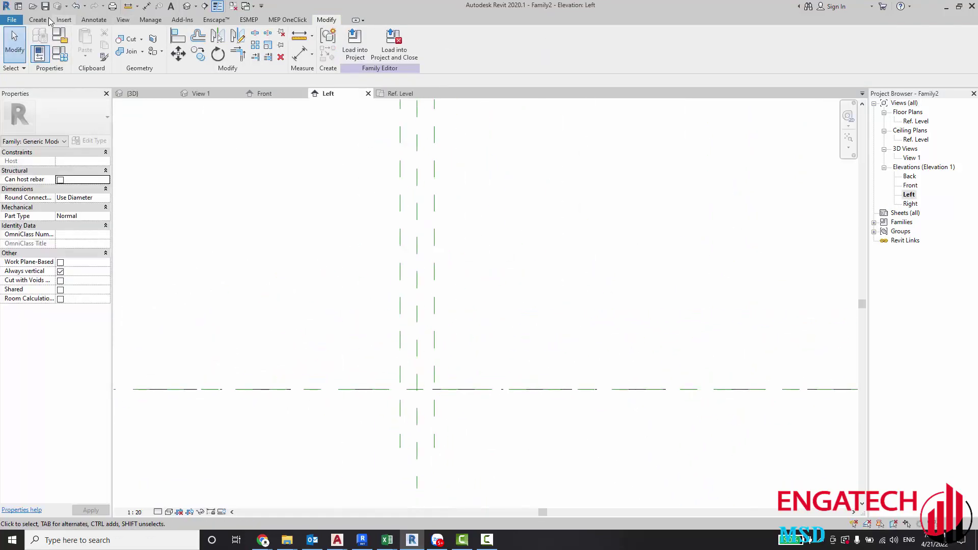
left_click(37, 19)
left_click(578, 43)
left_click(357, 365)
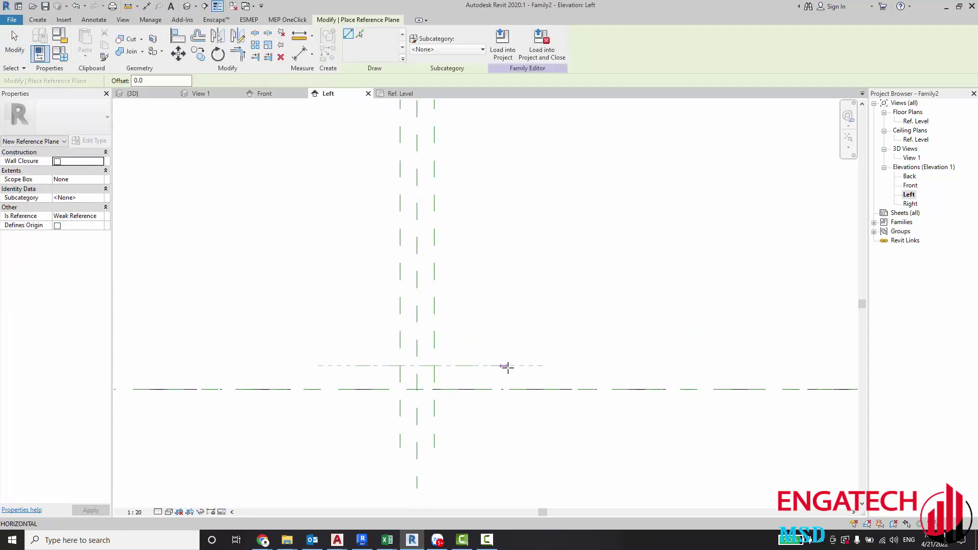
left_click(507, 365)
left_click(502, 416)
scroll(349, 399, "up", 2)
key("Escape")
key("Escape")
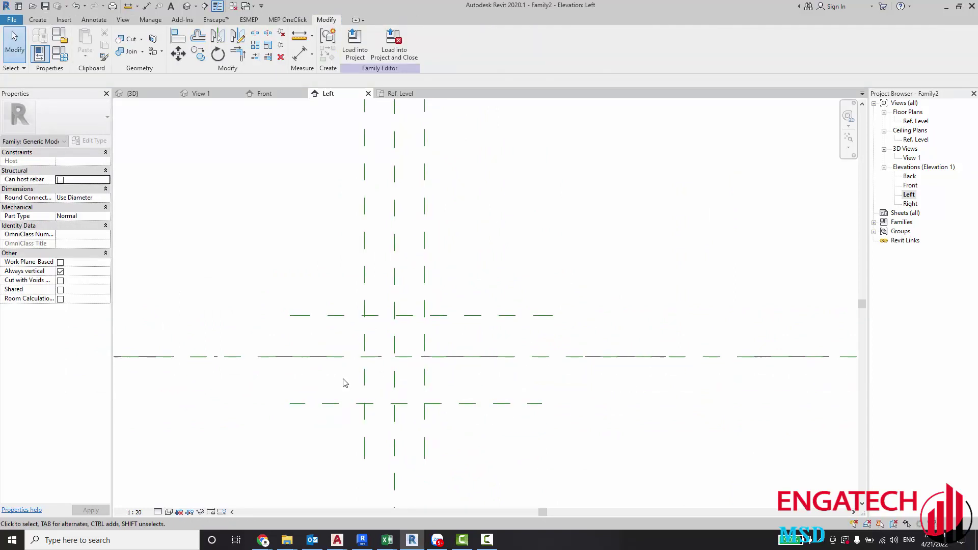
Step: Dimension the upper, centre and lower planes and set the spacing to EQ
key("d")
key("i")
left_click(334, 357)
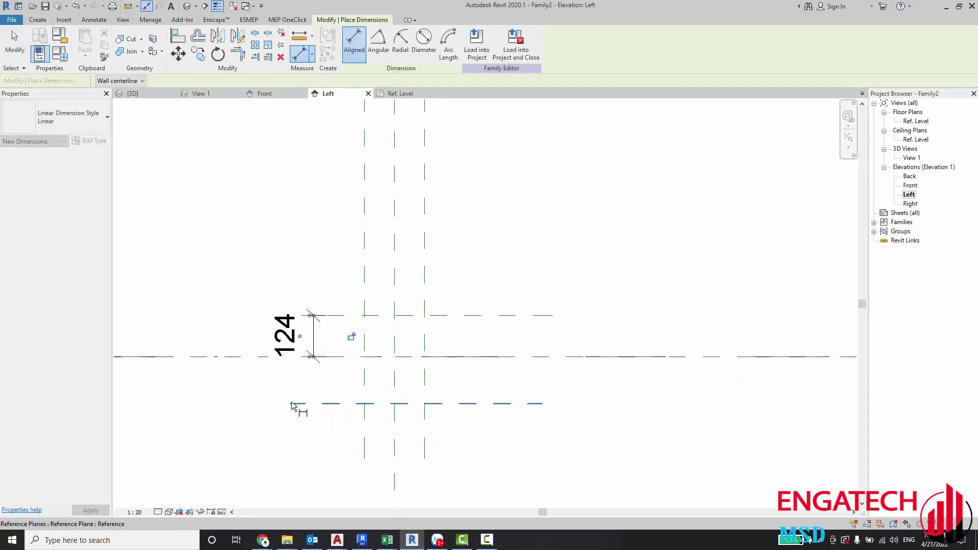
key("Escape")
left_click(321, 315)
left_click(323, 356)
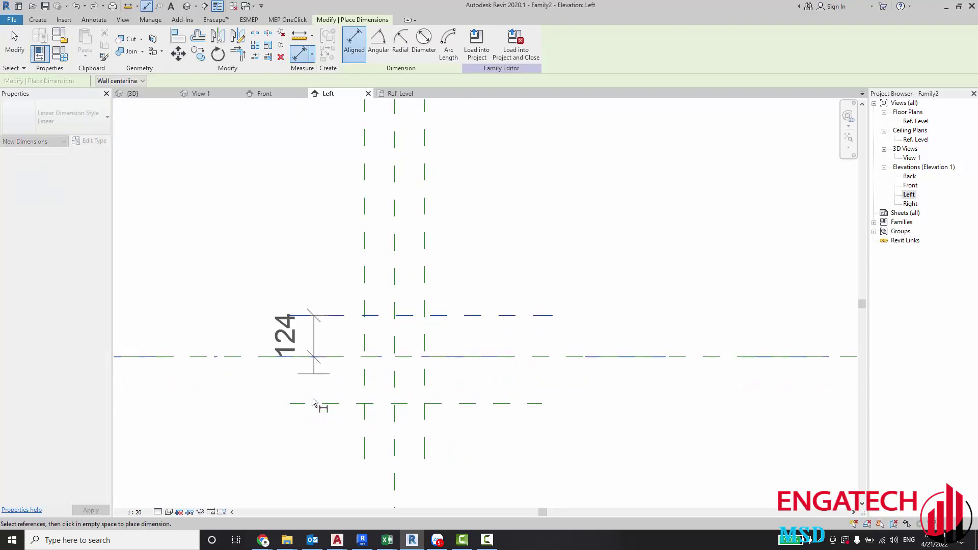
left_click(322, 403)
left_click(297, 382)
left_click(381, 360)
Step: Add the overall 280 dimension and label it with new instance parameter H
left_click(338, 310)
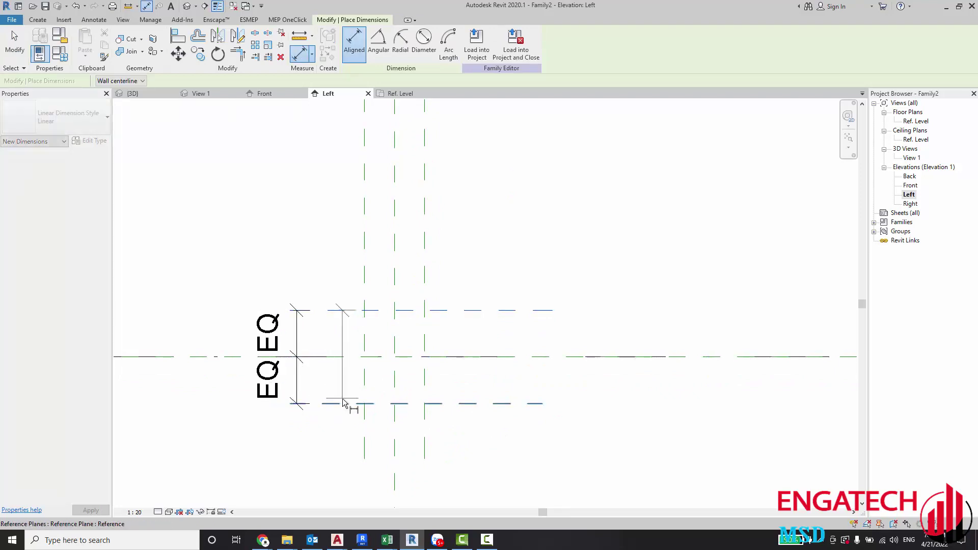
left_click(341, 404)
left_click(246, 387)
key("Escape")
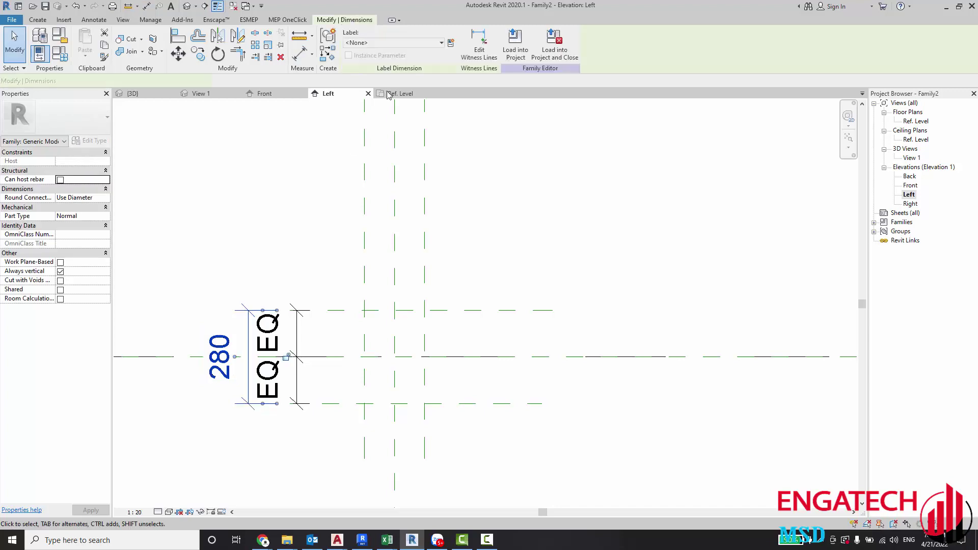
left_click(451, 44)
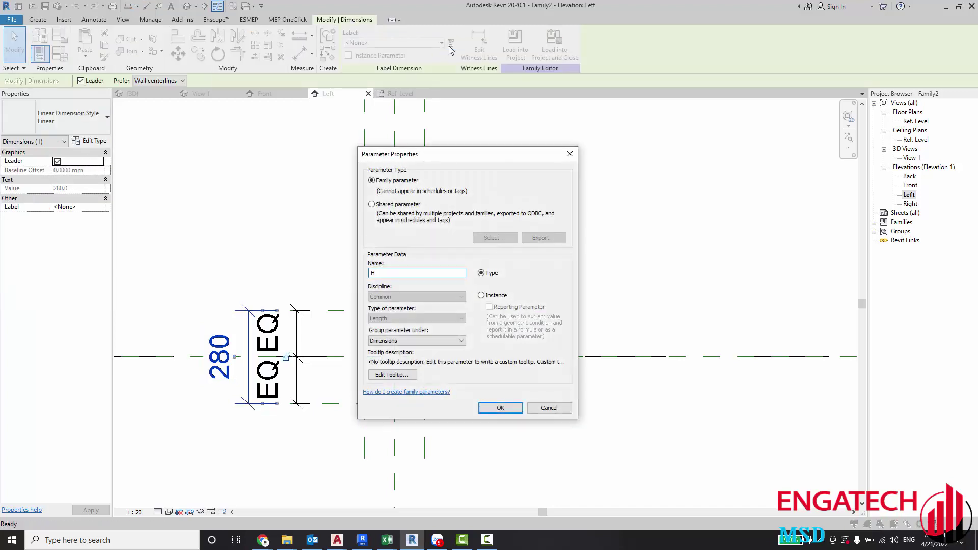
left_click(481, 295)
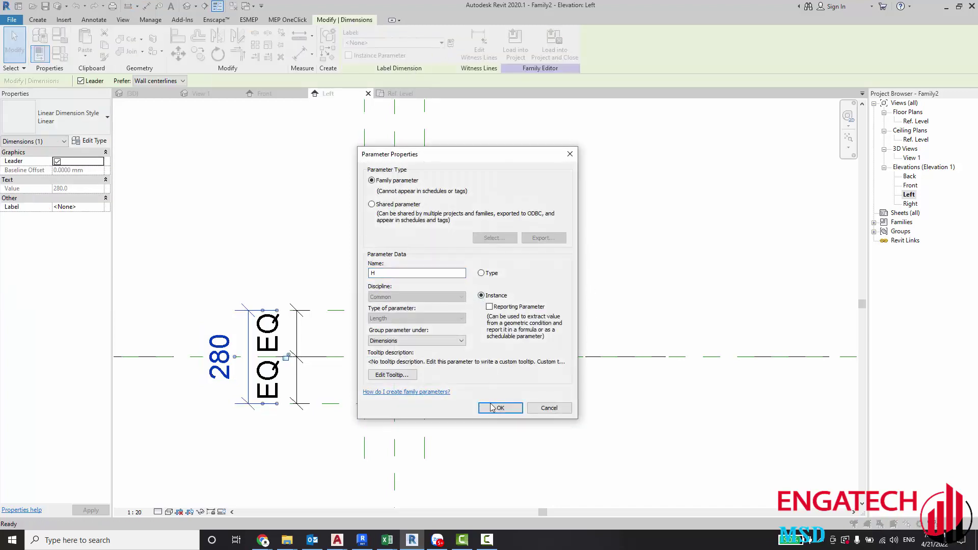
left_click(492, 407)
left_click(682, 259)
scroll(399, 343, "up", 2)
scroll(390, 302, "down", 1)
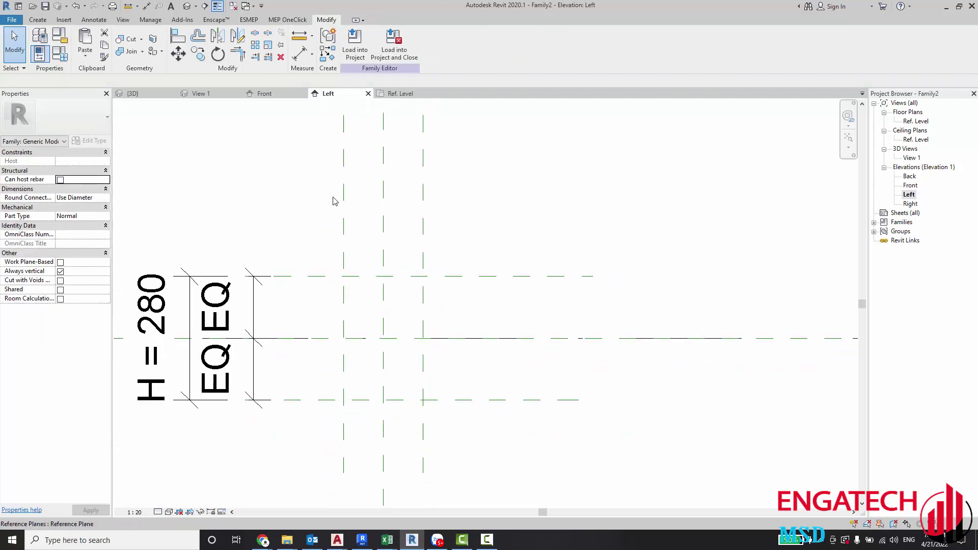
Step: Return to the Ref. Level plan and bring the L and W dimensions into view
left_click(400, 93)
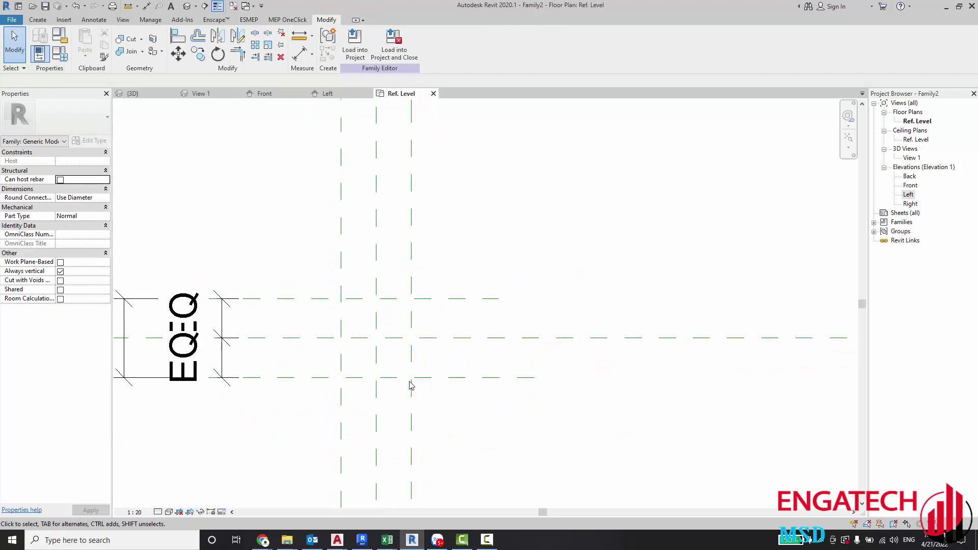
middle_click_drag(353, 333, 403, 374)
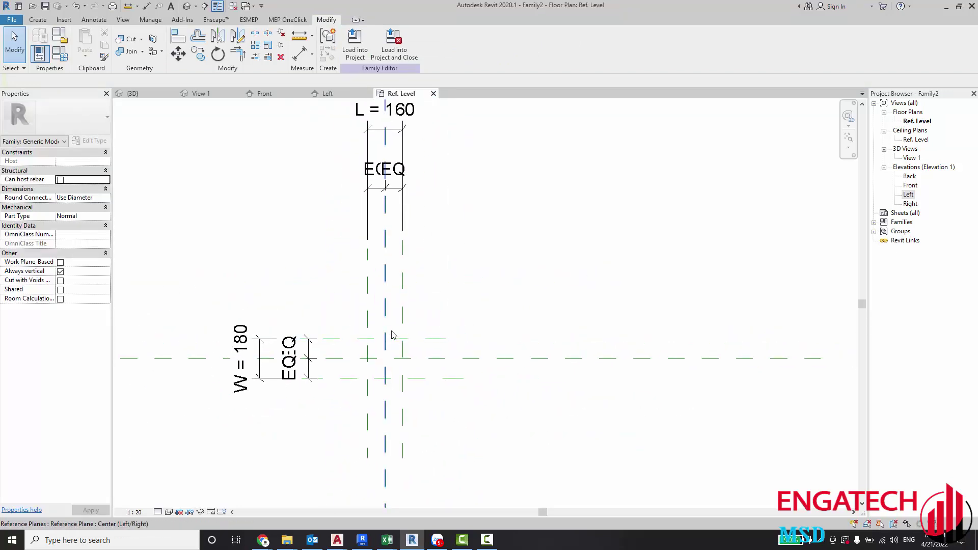
scroll(402, 372, "down", 2)
scroll(306, 336, "up", 3)
Step: In Family Types, set W to 150, apply and close, then check the plan
left_click(64, 60)
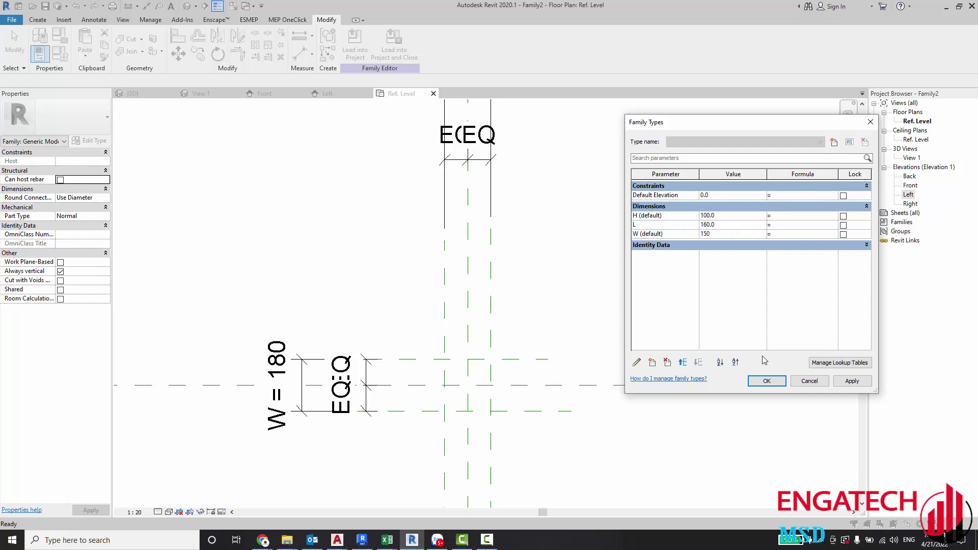
left_click(839, 383)
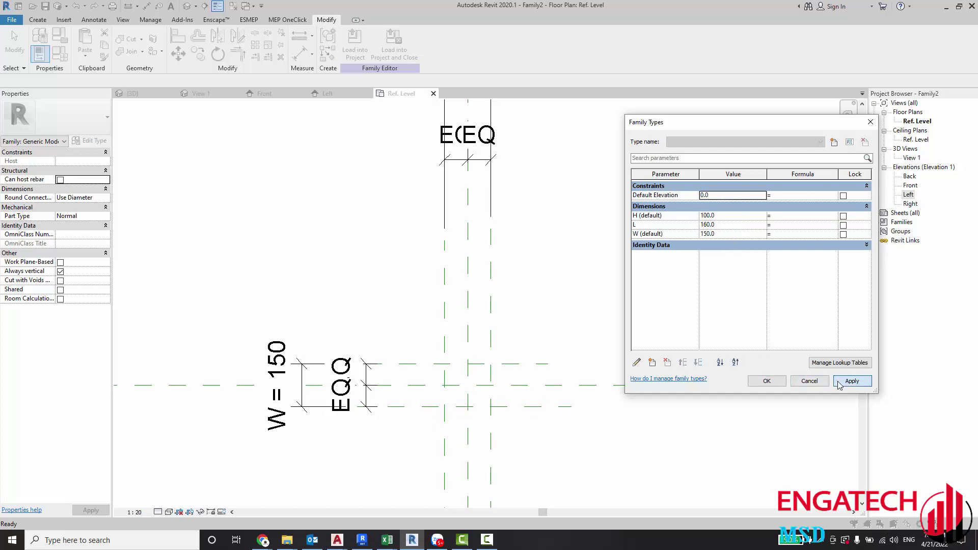
left_click(767, 381)
scroll(428, 375, "up", 3)
scroll(437, 320, "down", 2)
scroll(432, 327, "down", 1)
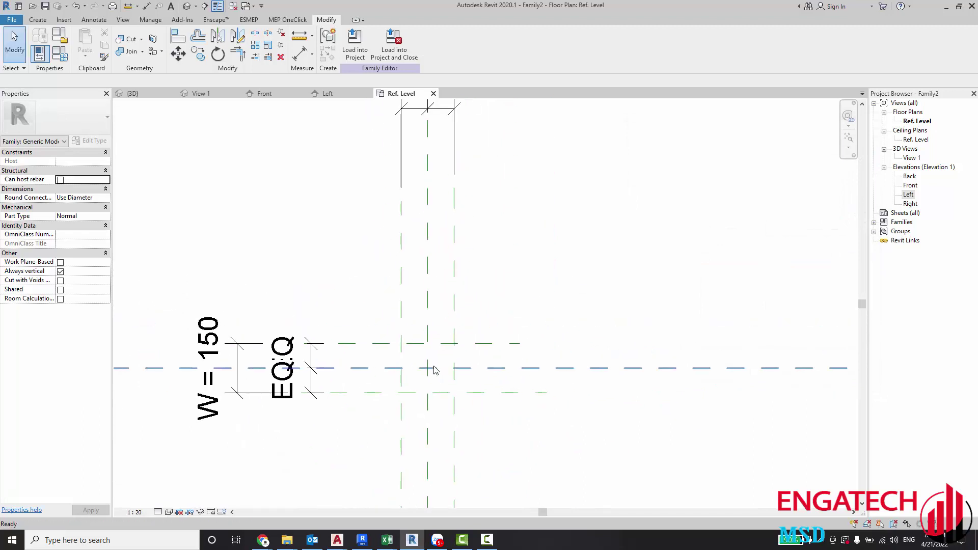
scroll(435, 369, "down", 1)
scroll(433, 351, "up", 1)
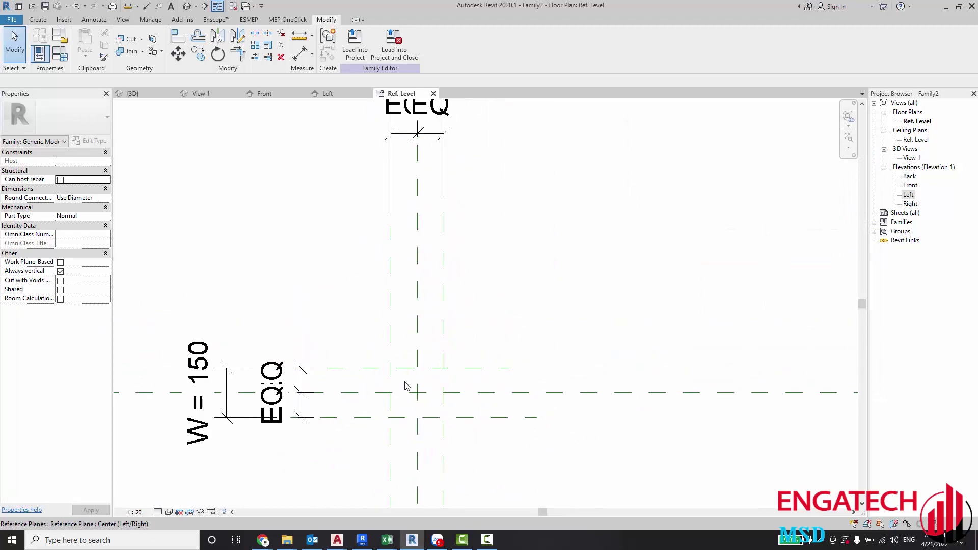
scroll(406, 386, "up", 2)
left_click(382, 328)
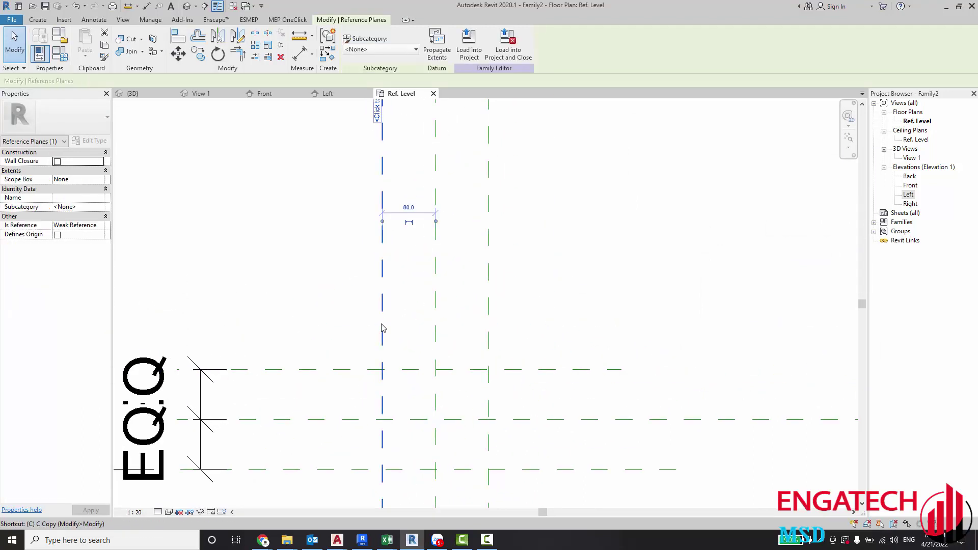
Step: Copy a vertical reference plane beside the original and mirror the copy across the centre plane
key("c")
key("o")
left_click(382, 316)
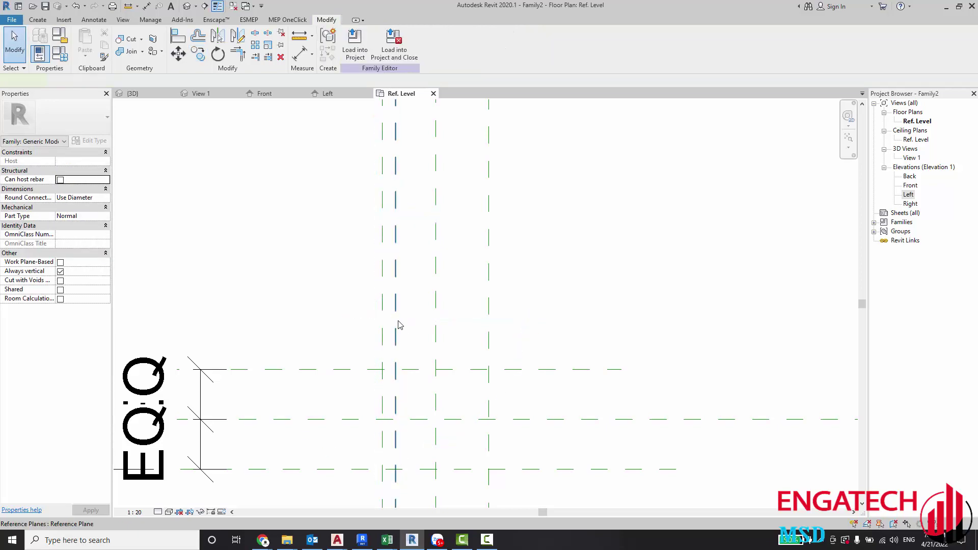
left_click(399, 324)
left_click(224, 40)
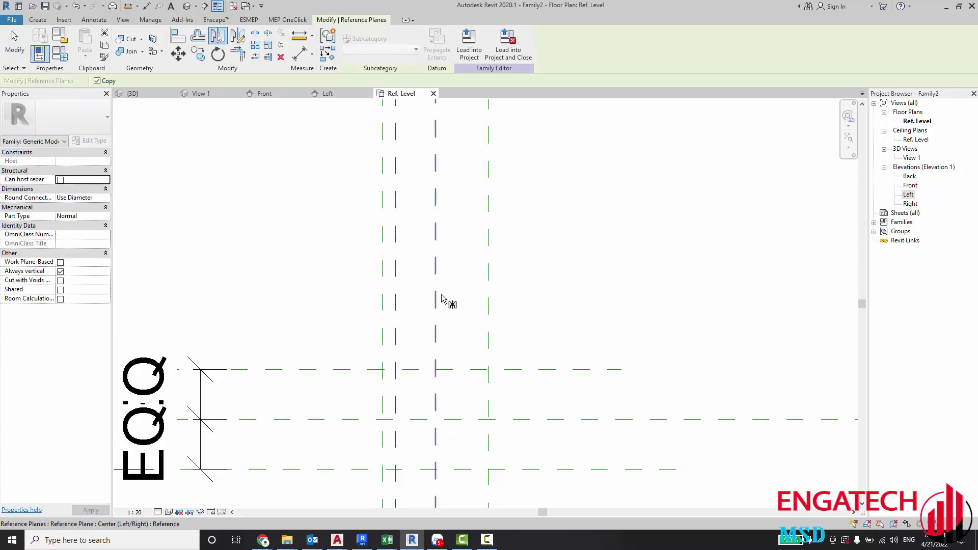
left_click(436, 300)
scroll(393, 392, "up", 1)
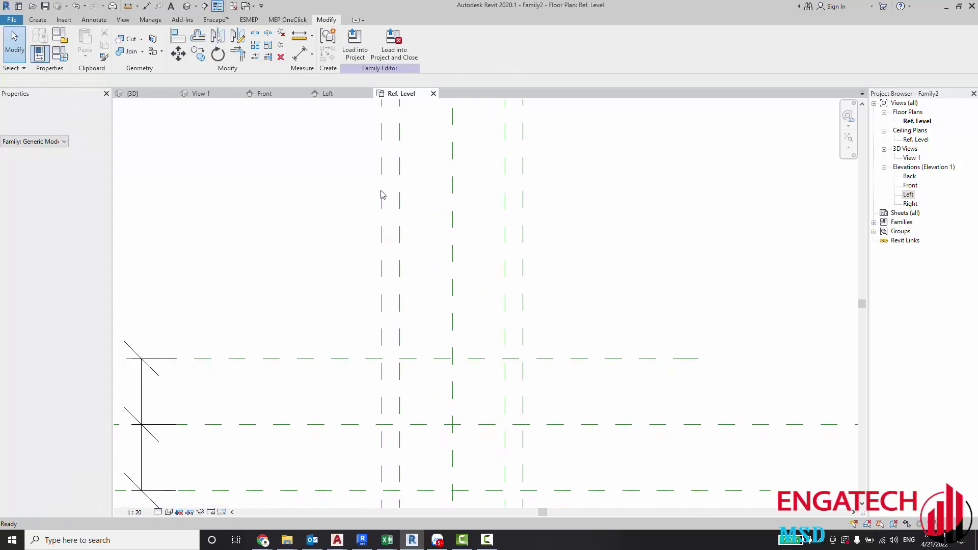
middle_click_drag(382, 196, 389, 271)
Step: Add aligned 20 dimensions between both pairs of close reference planes
key("d")
key("i")
left_click(406, 227)
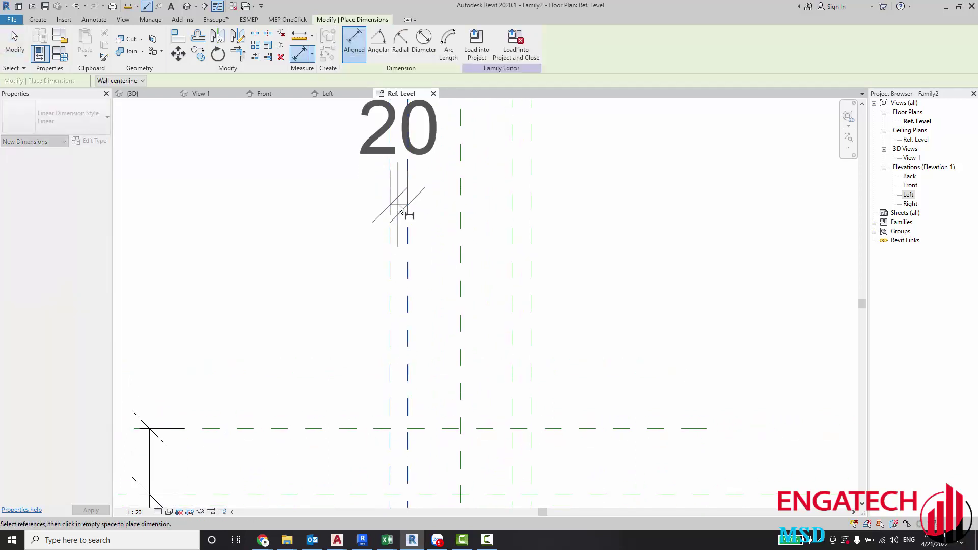
left_click(399, 206)
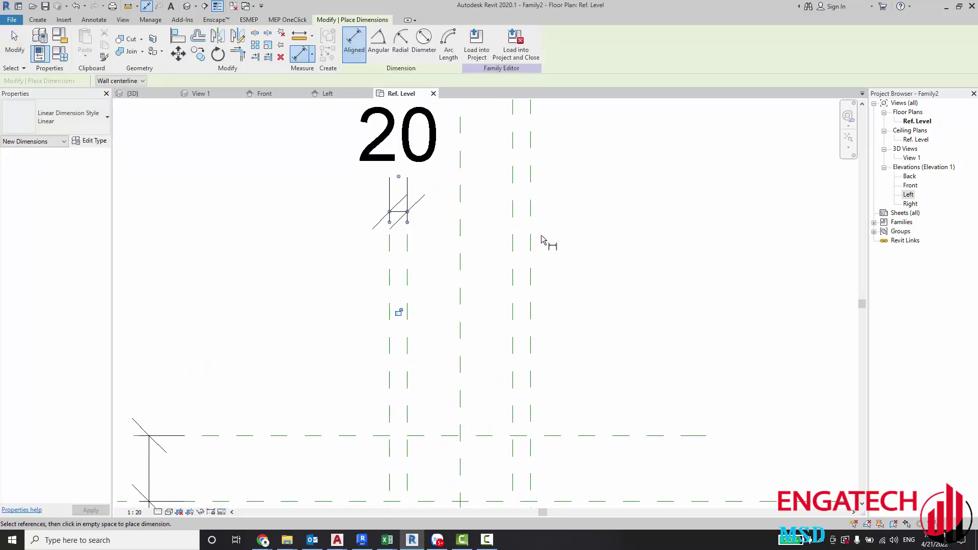
left_click(513, 220)
left_click(530, 219)
scroll(525, 224, "up", 1)
left_click(527, 214)
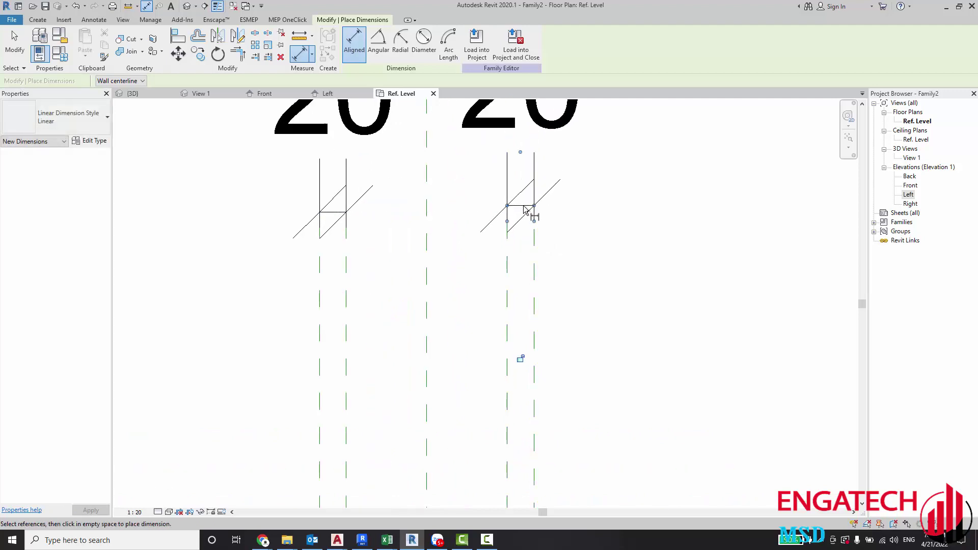
key("Escape")
key("Escape")
key("Escape")
key("Escape")
Step: Label both 20 dimensions with a new type parameter named L TOLE
left_click(372, 250)
middle_click_drag(372, 250, 386, 276)
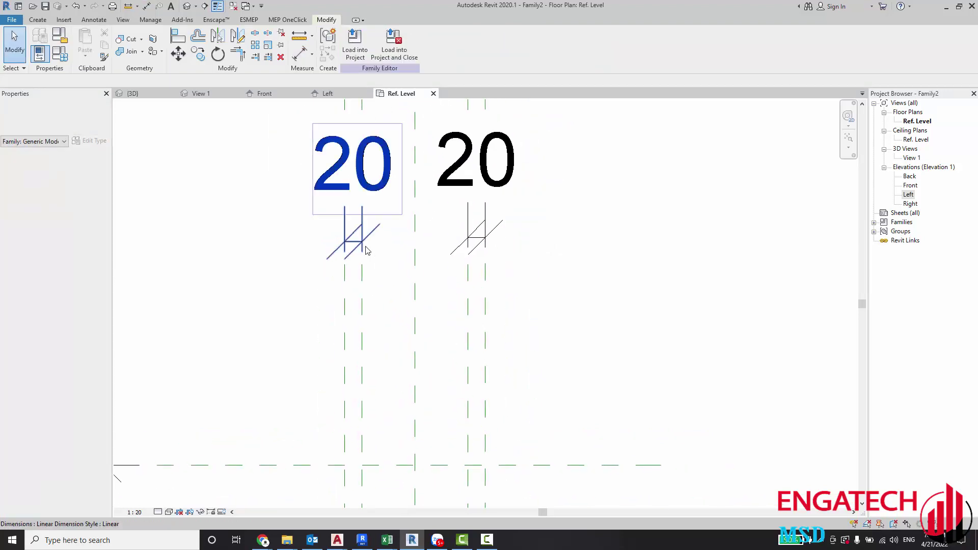
left_click(452, 44)
type("L TOLE")
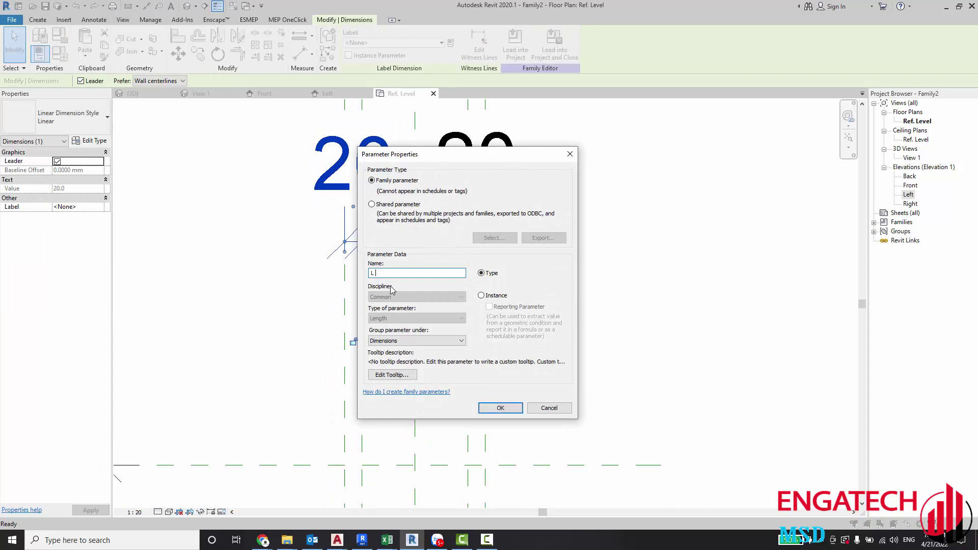
left_click(491, 409)
left_click(476, 163)
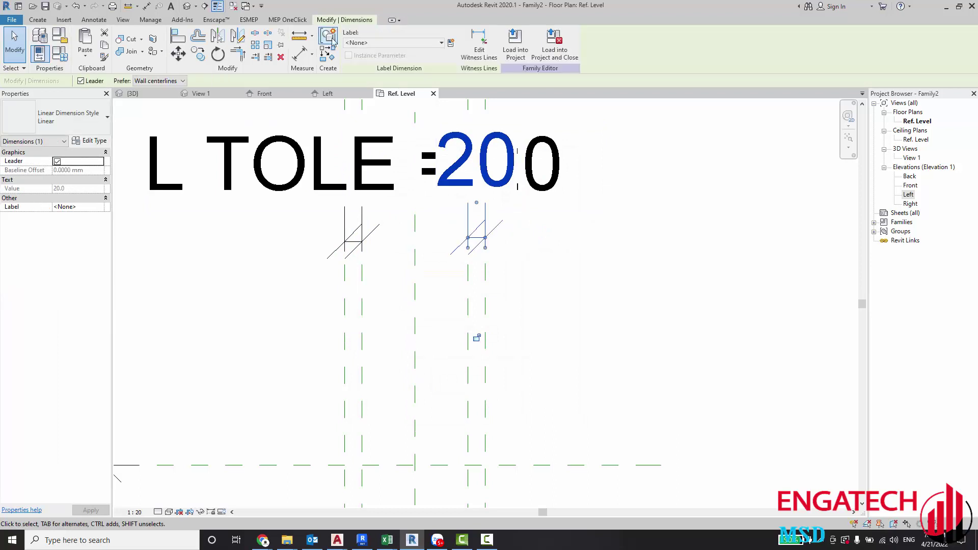
left_click(392, 43)
left_click(365, 110)
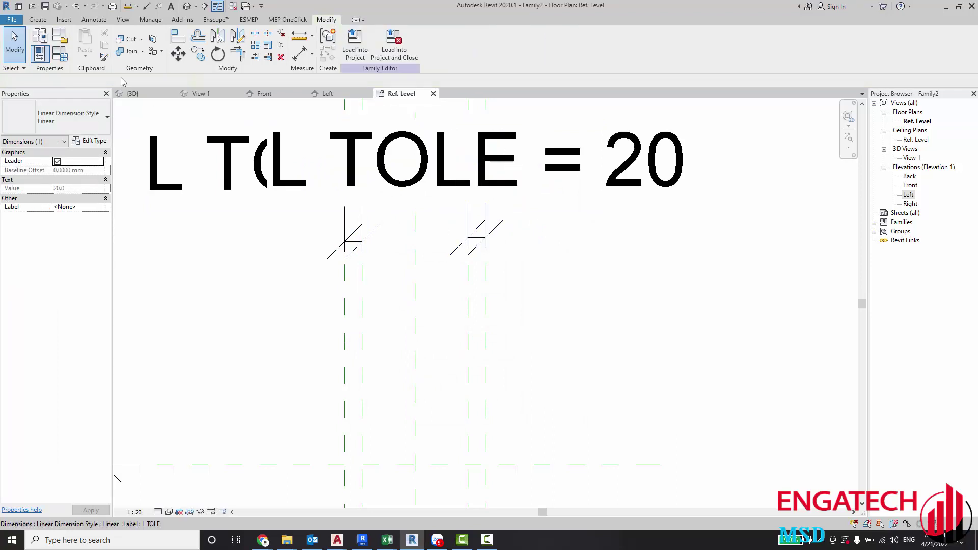
Step: Set L TOLE to 45 in Family Types
left_click(60, 51)
type("45")
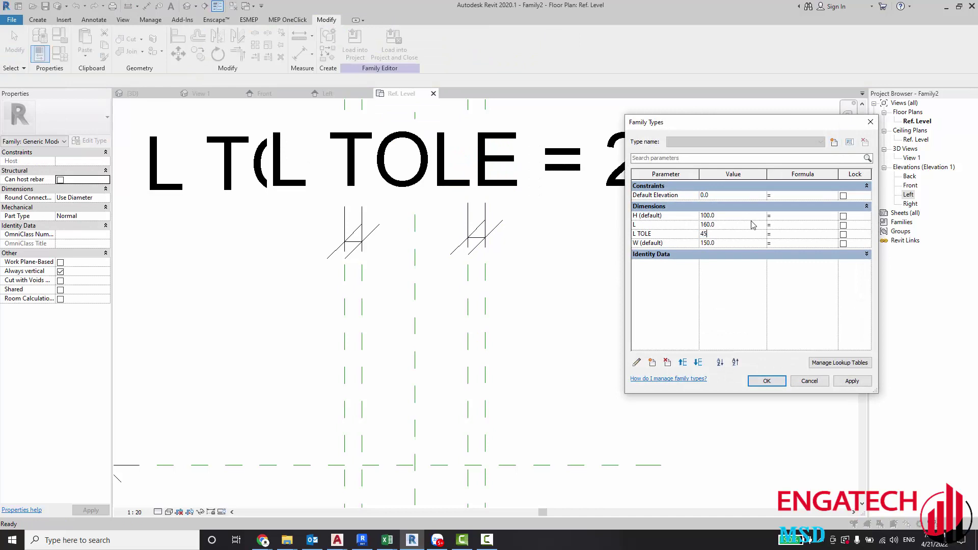
left_click(841, 382)
left_click(766, 381)
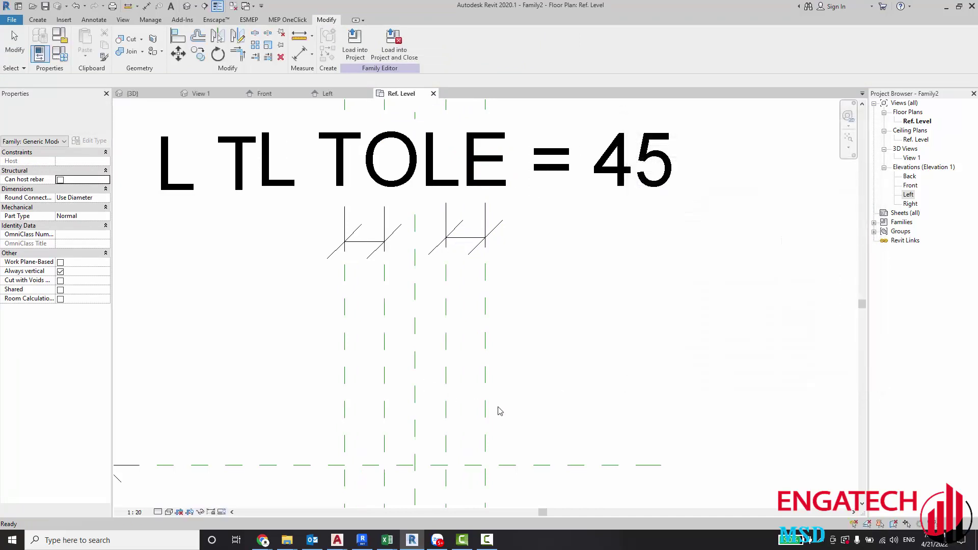
scroll(461, 327, "down", 3)
scroll(395, 335, "up", 5)
Step: Switch to the Left elevation view
middle_click_drag(396, 334, 387, 337)
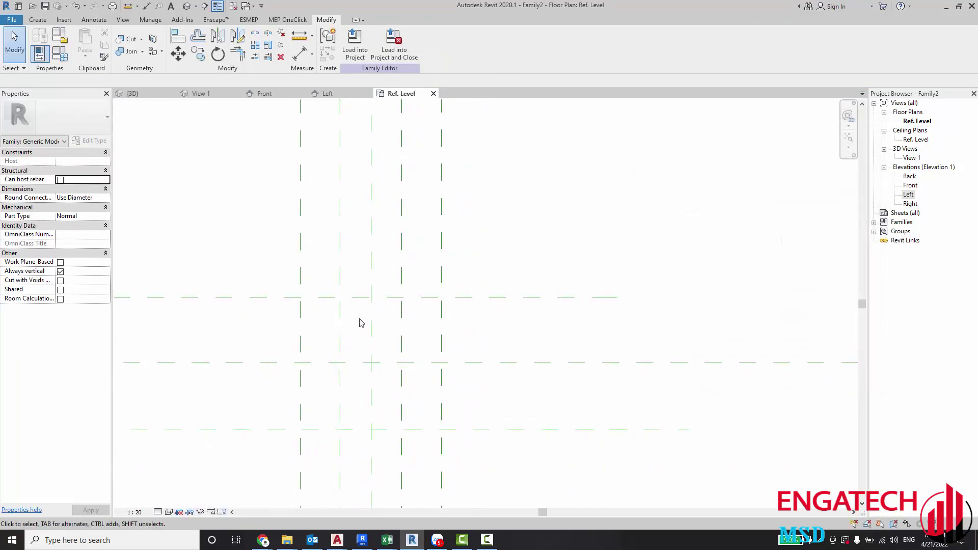
scroll(356, 318, "up", 1)
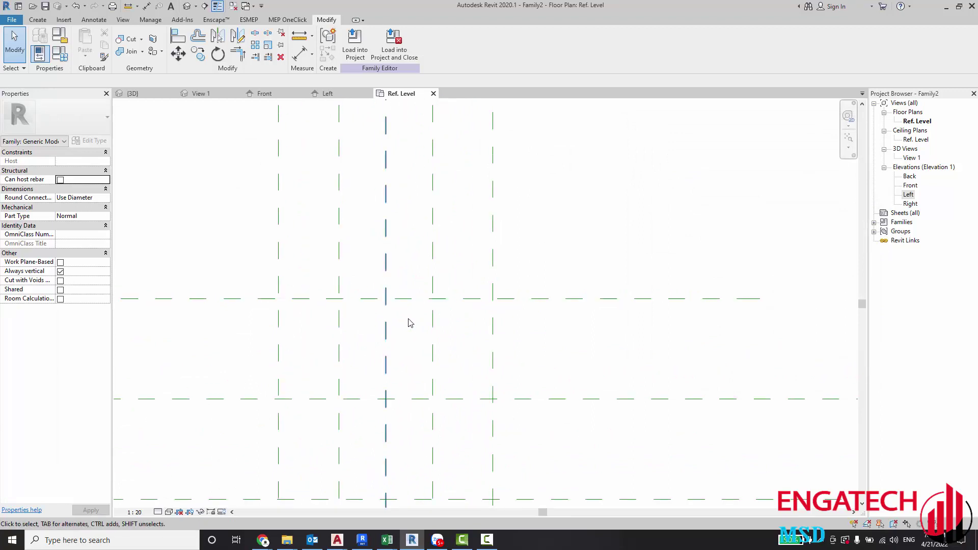
scroll(405, 326, "down", 2)
scroll(399, 330, "down", 1)
scroll(392, 330, "up", 1)
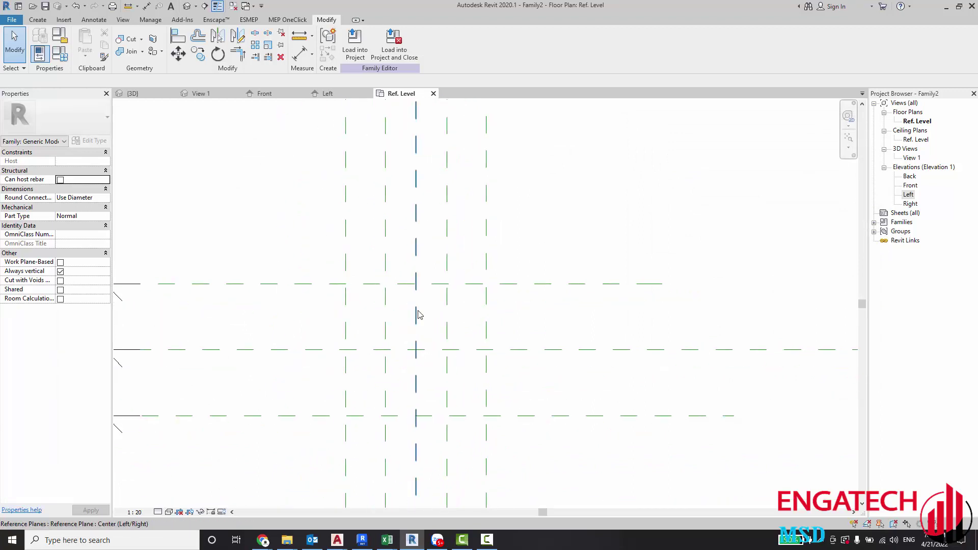
scroll(421, 308, "down", 1)
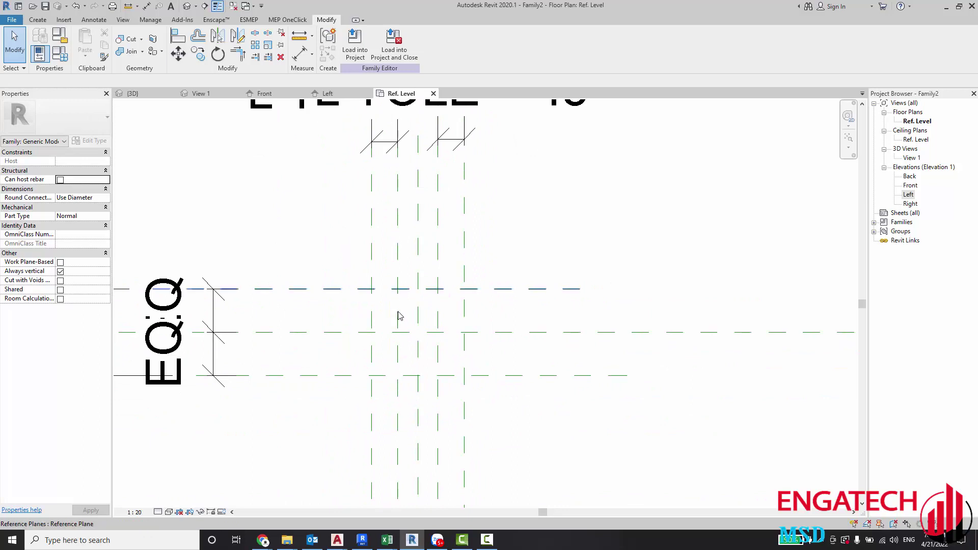
scroll(387, 329, "right", 1, "shift")
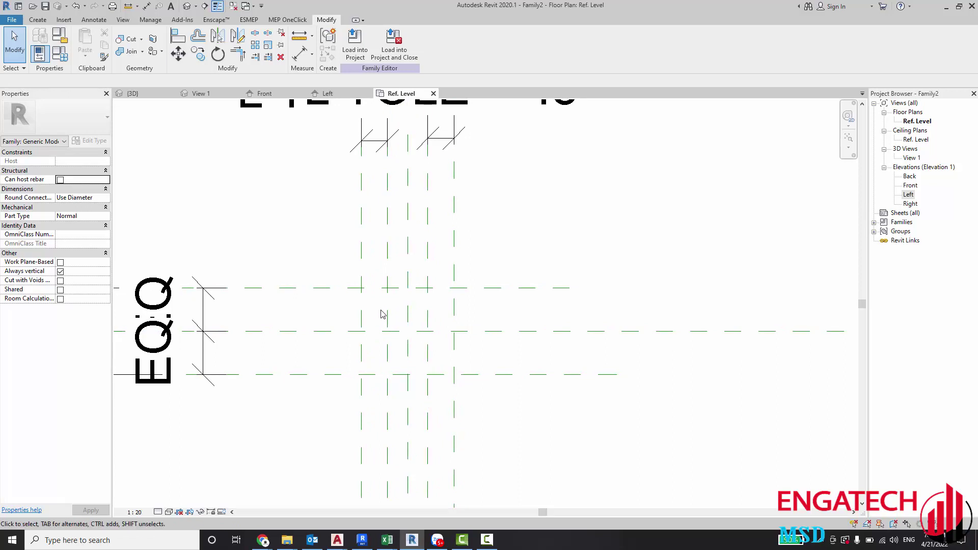
left_click(352, 96)
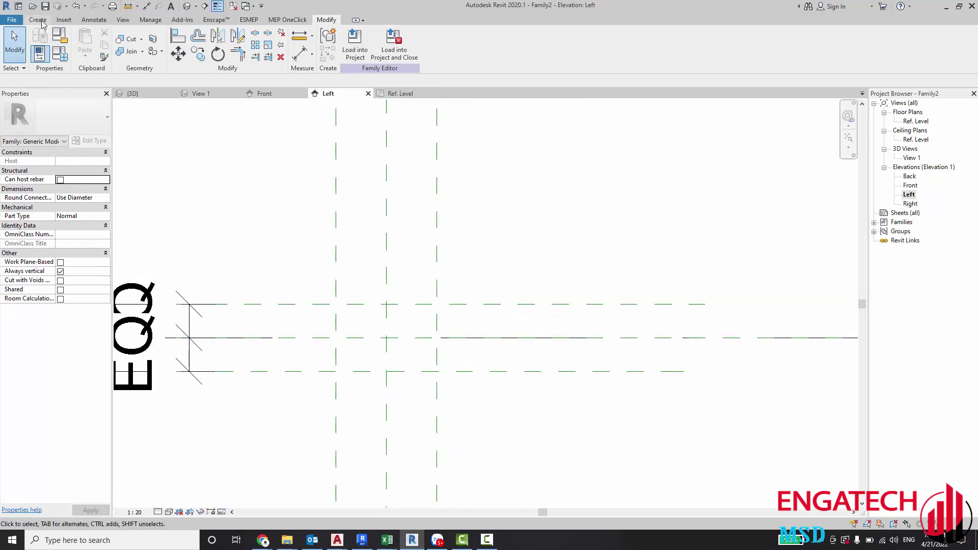
Step: Start a solid extrusion and sketch a rectangle locked to the reference planes
left_click(40, 20)
left_click(87, 41)
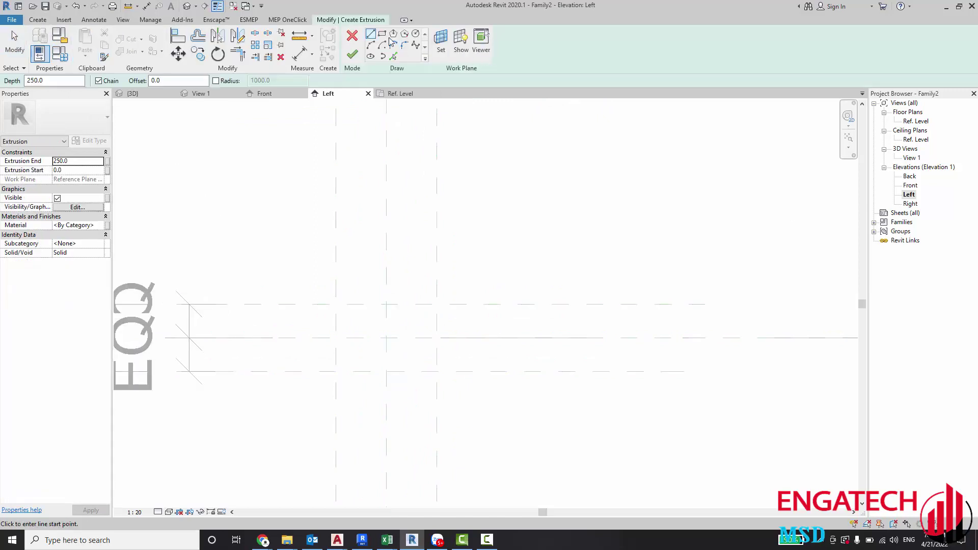
left_click(336, 304)
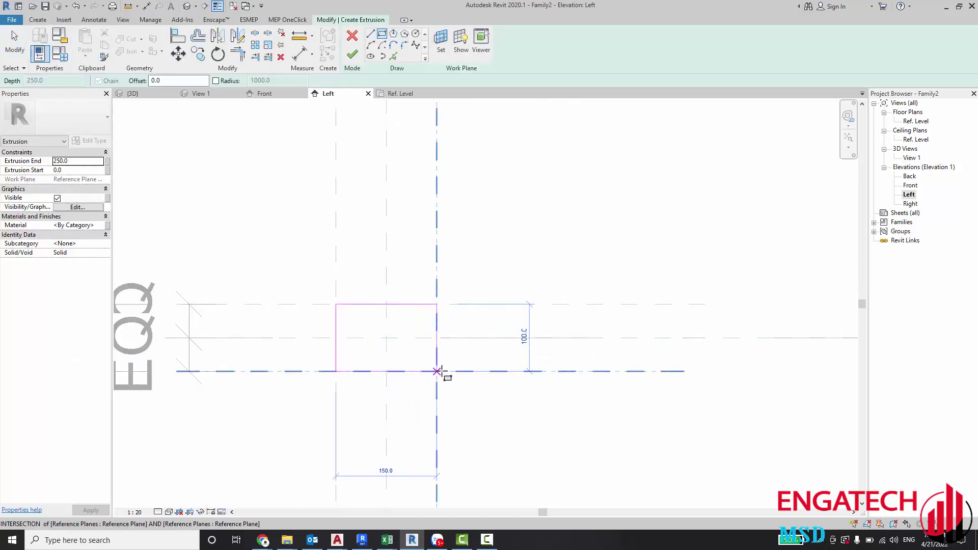
left_click(436, 372)
middle_click_drag(389, 337, 383, 280)
scroll(383, 280, "up", 2)
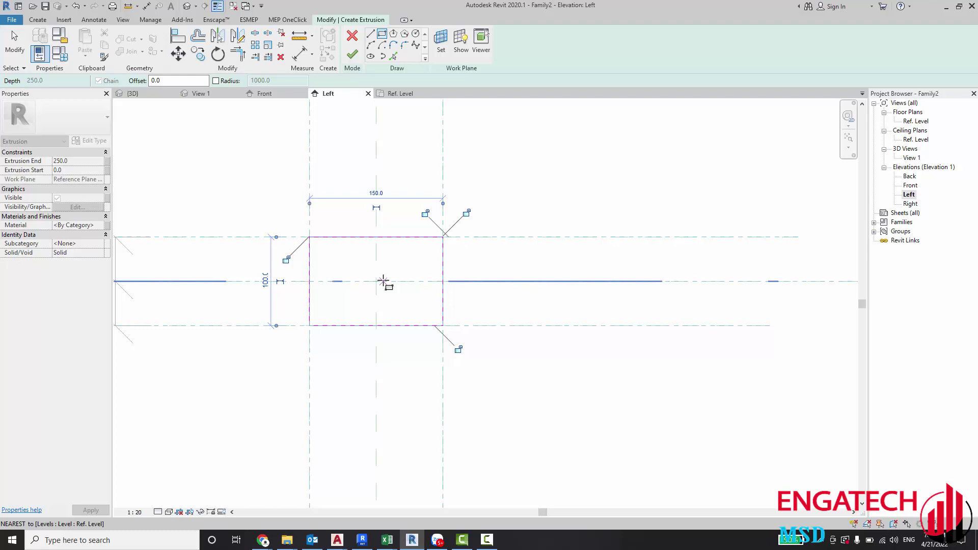
left_click(288, 260)
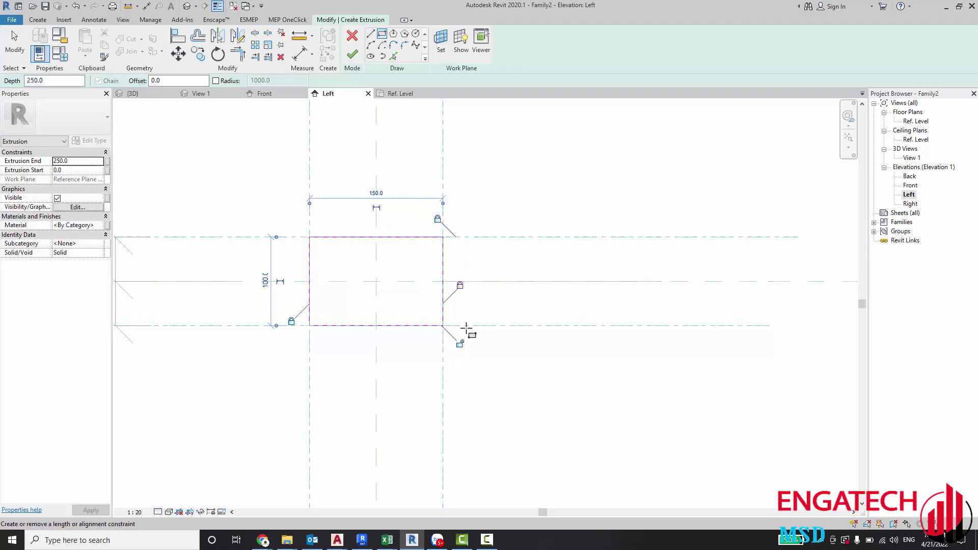
key("Escape")
key("Escape")
scroll(345, 281, "up", 3)
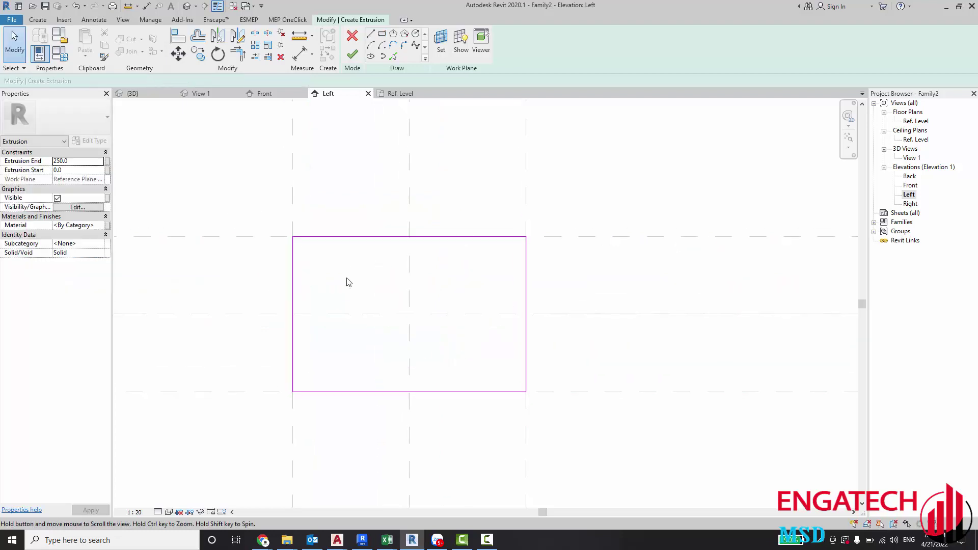
scroll(344, 282, "up", 2)
scroll(341, 286, "up", 1)
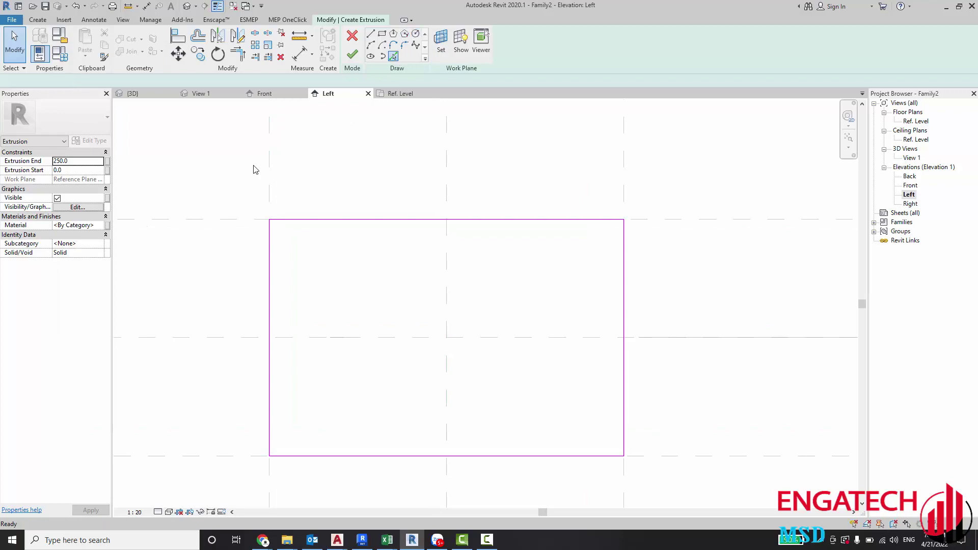
Step: Create inner lines offset 2.0 from the rectangle's top and left edges
key("p")
key("l")
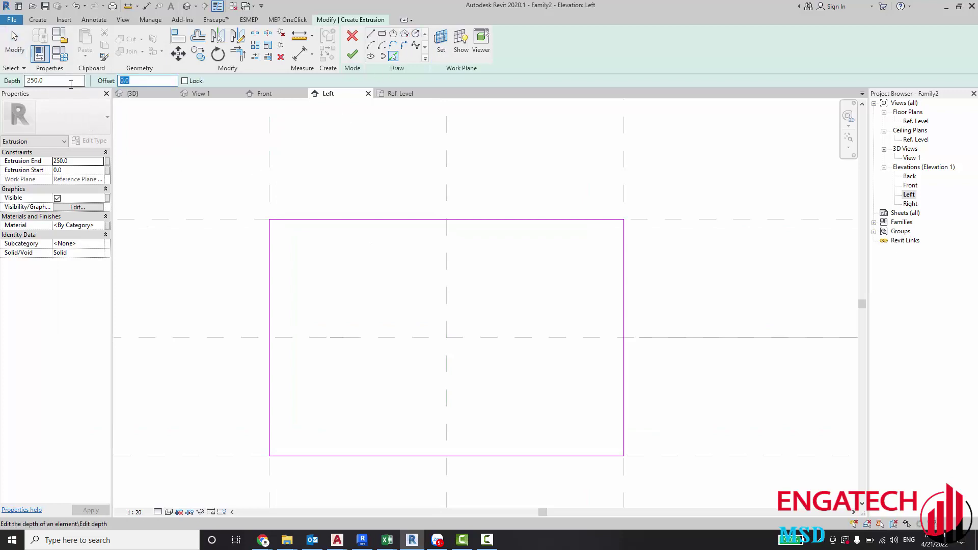
left_click(321, 224)
left_click(272, 273)
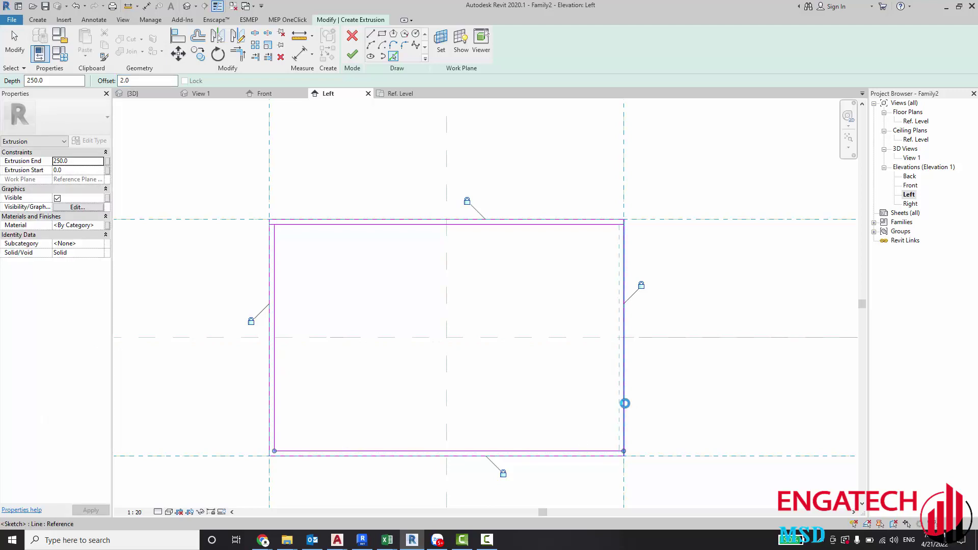
key("Escape")
scroll(590, 227, "up", 1)
Step: Trim the inner offset lines into clean corners
middle_click_drag(589, 227, 585, 287)
left_click(604, 306)
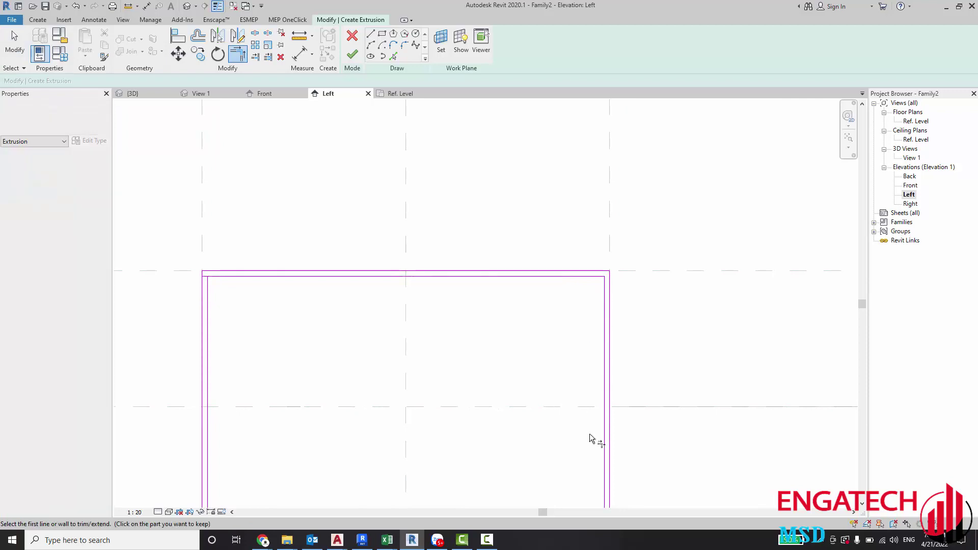
middle_click_drag(590, 439, 585, 281)
scroll(585, 281, "up", 1)
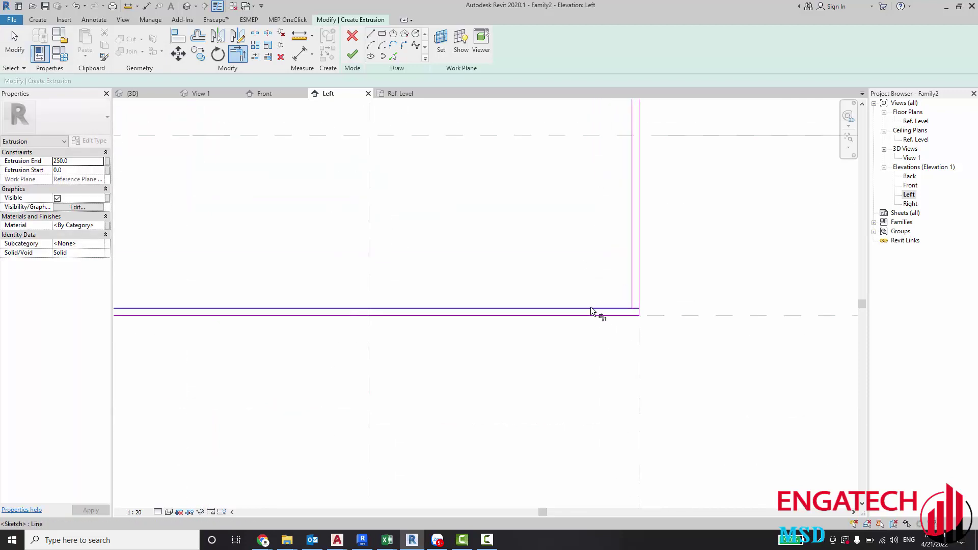
scroll(636, 293, "down", 3)
scroll(315, 311, "up", 3)
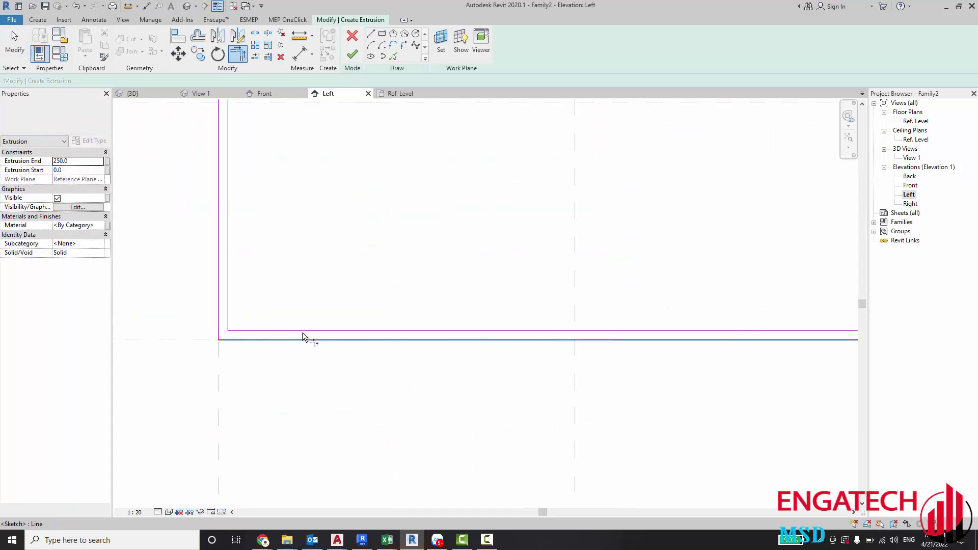
mouse_move(250, 313)
middle_mouse_down()
mouse_move(375, 475)
mouse_move(406, 533)
middle_mouse_up()
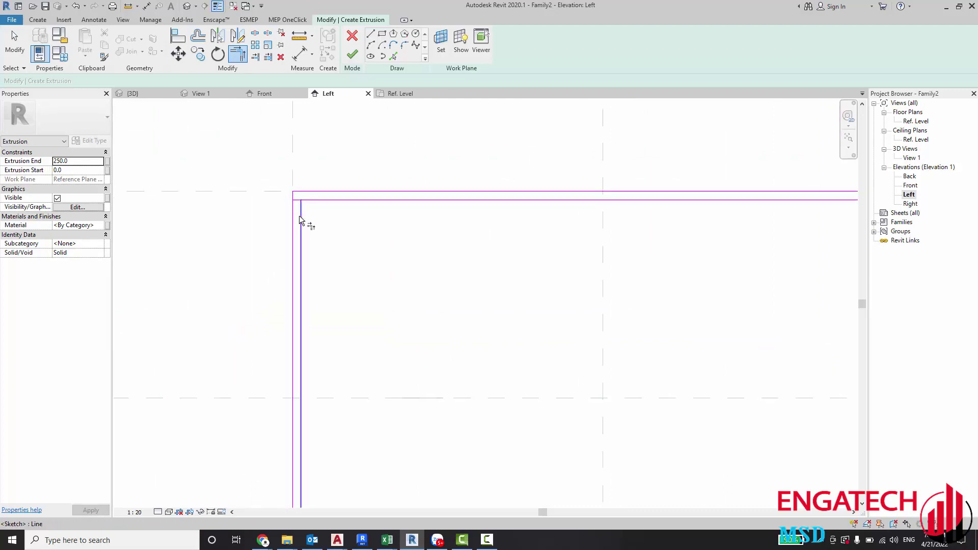
left_click(317, 200)
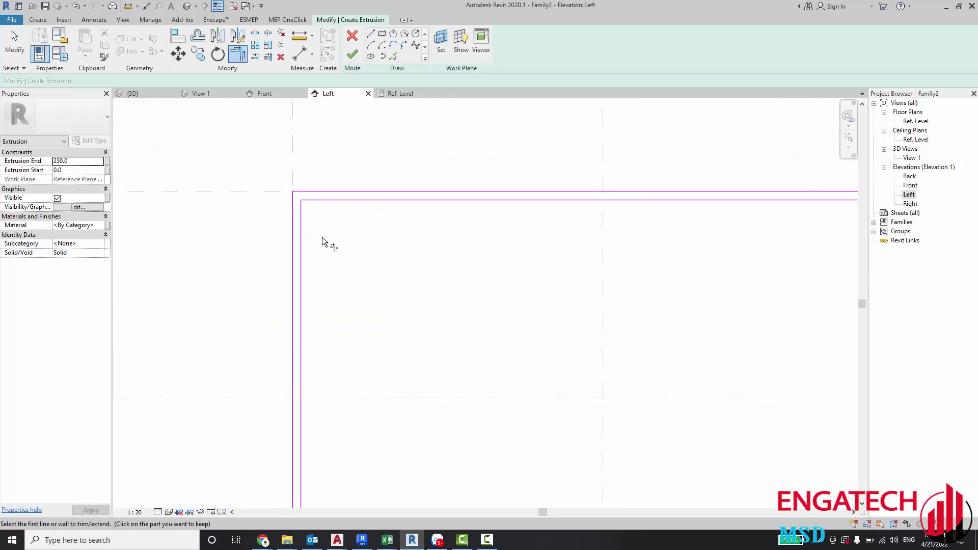
scroll(322, 241, "down", 2)
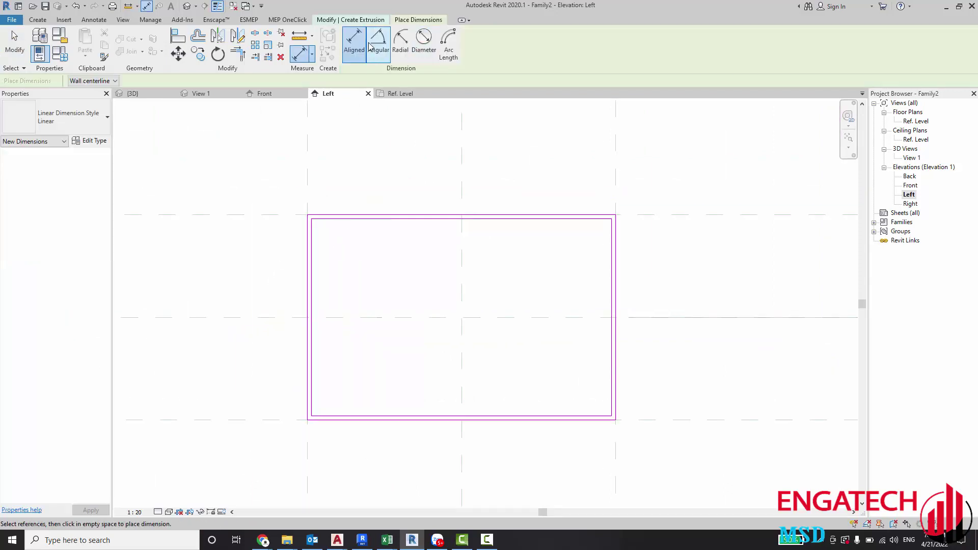
Step: Cancel the pending dimension and check the newly placed one
scroll(316, 183, "up", 2)
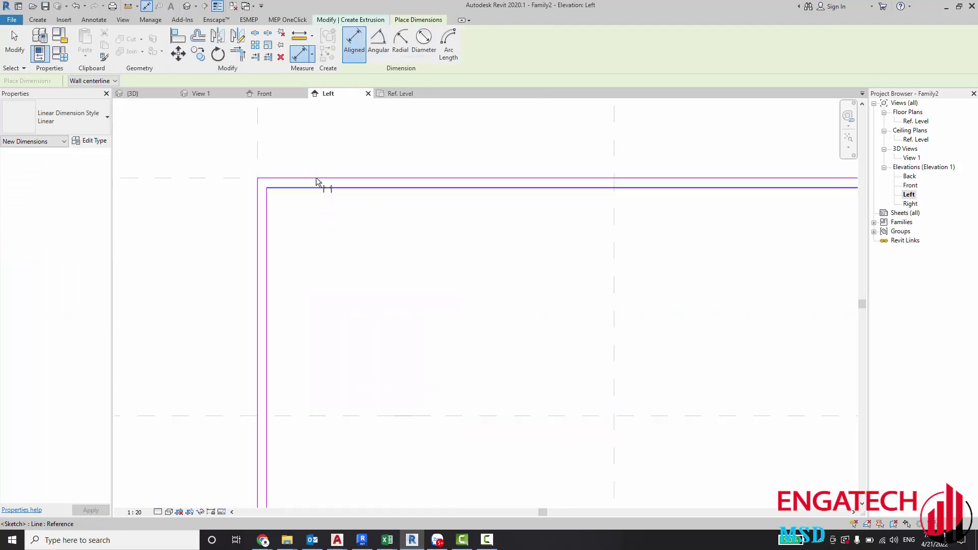
scroll(313, 187, "up", 3)
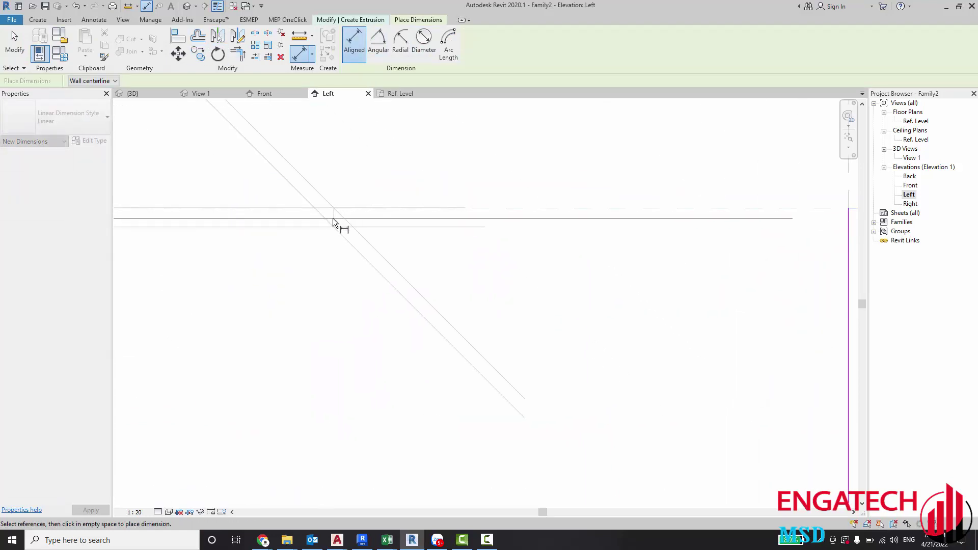
scroll(388, 255, "down", 2)
key("Escape")
left_click(383, 262)
scroll(383, 261, "down", 2)
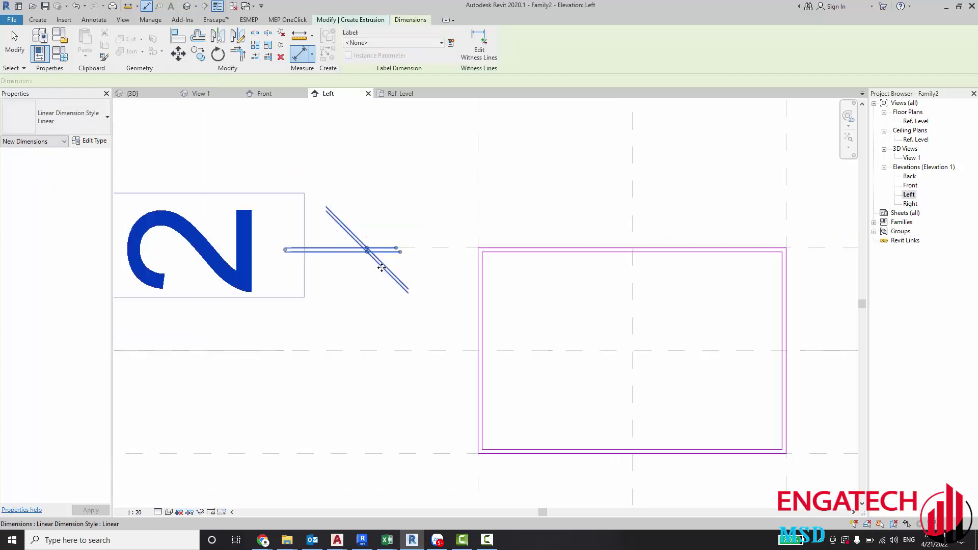
scroll(632, 271, "down", 2)
key("Escape")
scroll(393, 279, "up", 2)
scroll(389, 231, "up", 2)
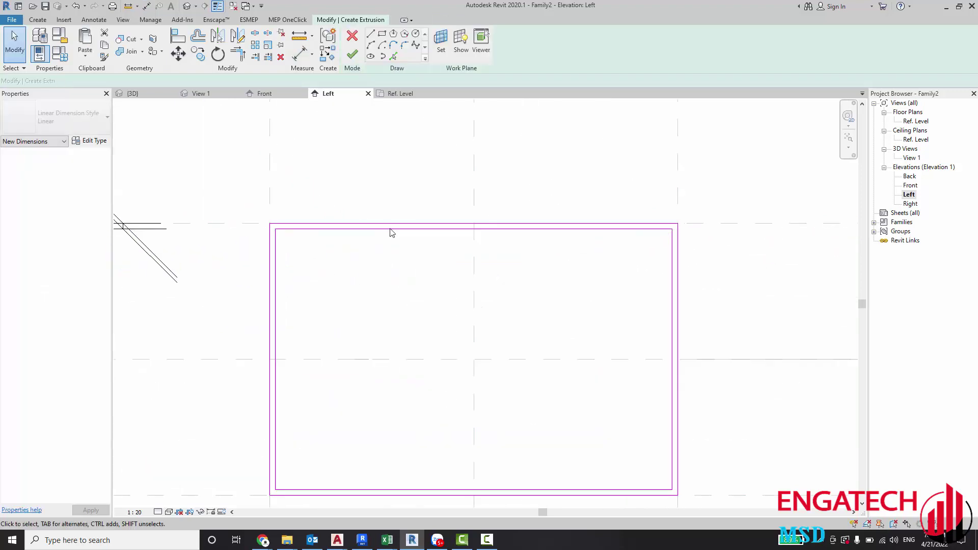
Step: Dimension 2 mm between a reference plane and the adjacent sketch edge
key("d")
key("i")
scroll(308, 275, "up", 2)
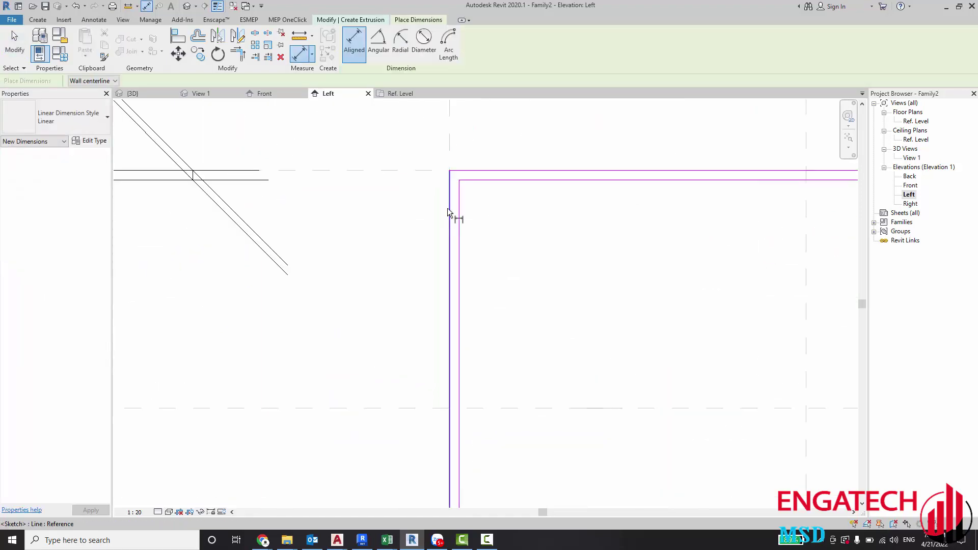
scroll(489, 326, "up", 3)
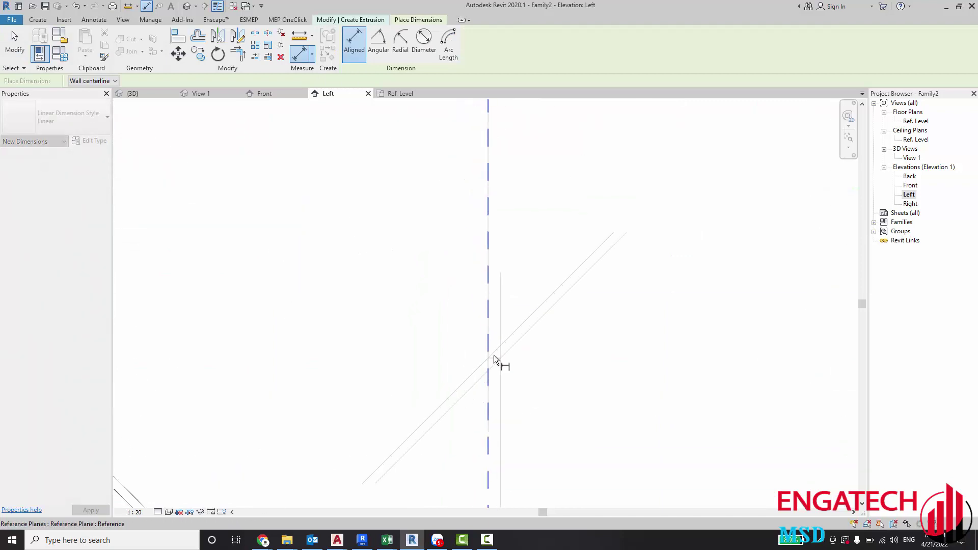
scroll(498, 336, "up", 2)
left_click(500, 318)
left_click(504, 318)
left_click(498, 313)
scroll(498, 312, "down", 3)
scroll(498, 311, "down", 2)
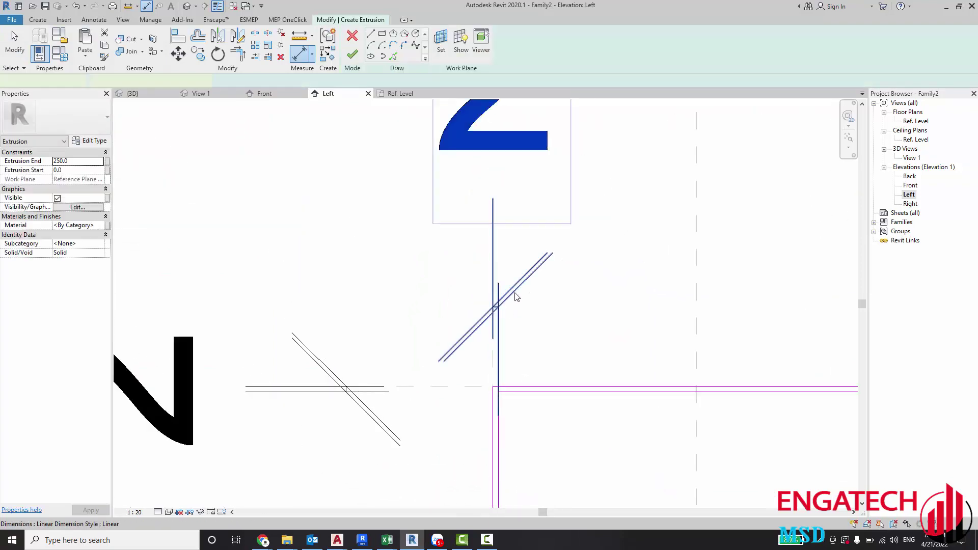
key("Escape")
Step: Place a second 2 mm offset dimension between the outlines
scroll(516, 304, "down", 4)
scroll(546, 324, "up", 1)
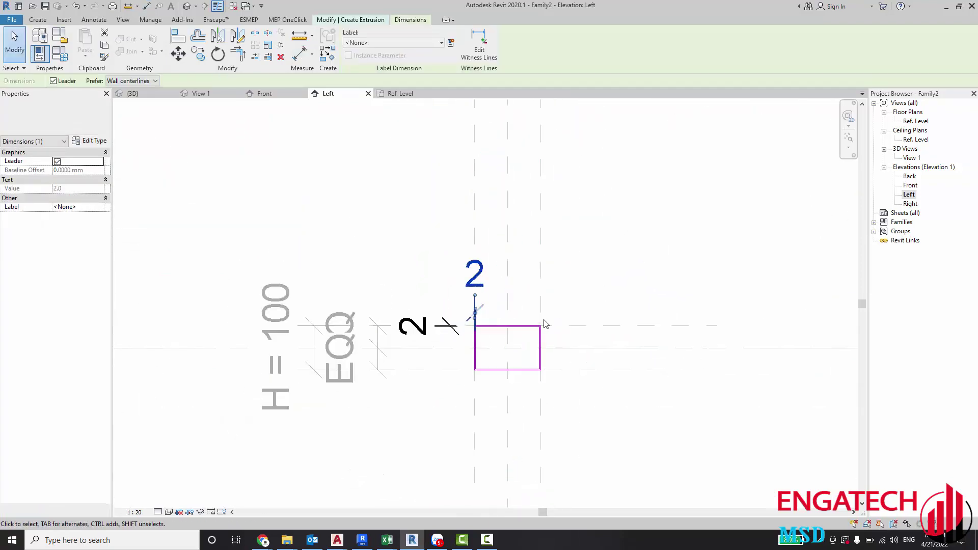
scroll(515, 331, "up", 2)
key("d")
key("l")
scroll(535, 333, "up", 5)
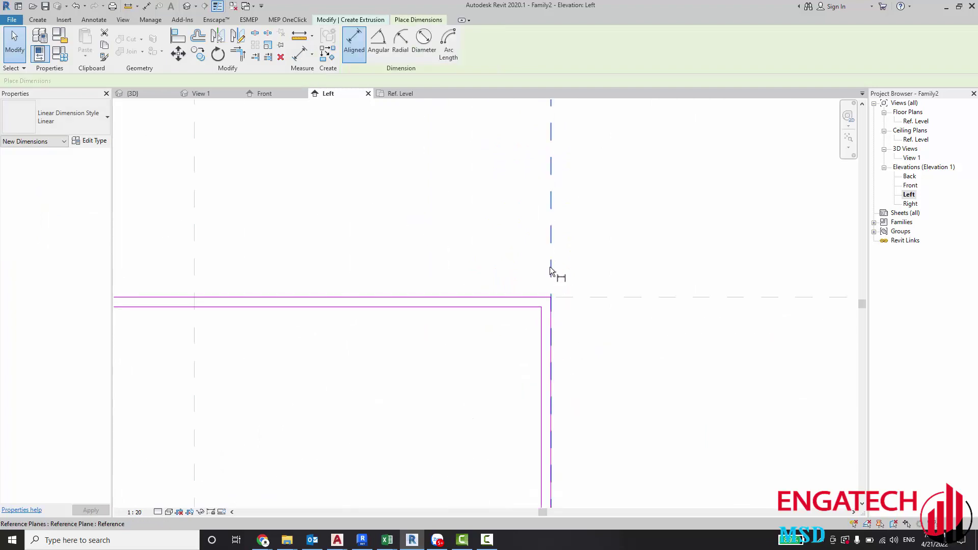
scroll(543, 154, "up", 3)
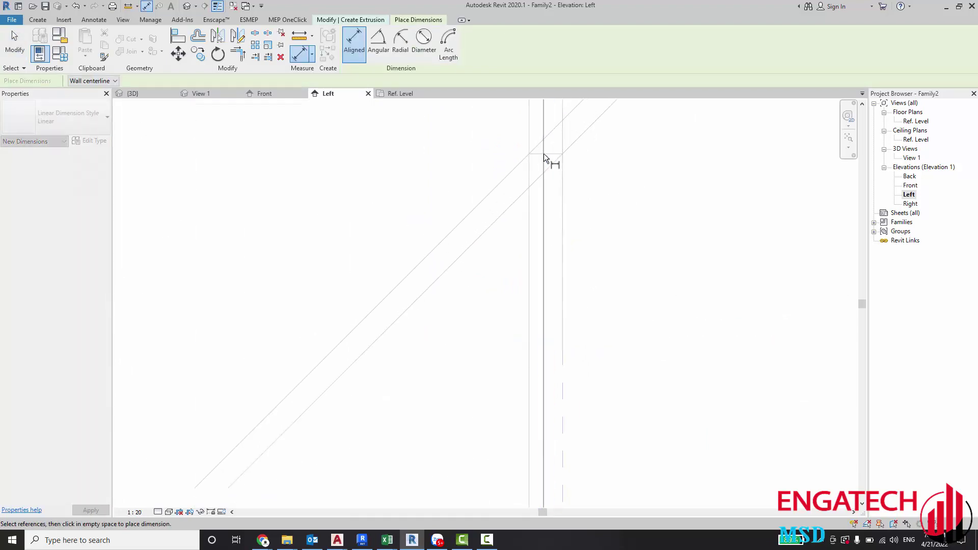
scroll(542, 154, "down", 2)
scroll(549, 168, "down", 2)
left_click(549, 169)
key("Escape")
scroll(541, 185, "down", 5)
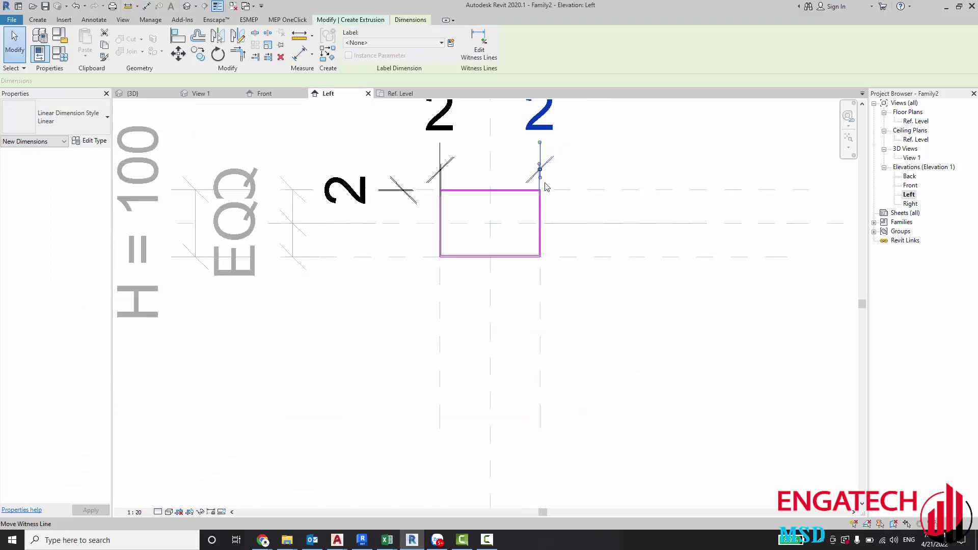
Step: Add the 2 mm offset dimension along the rectangle's bottom edge
key("d")
key("i")
scroll(507, 306, "up", 4)
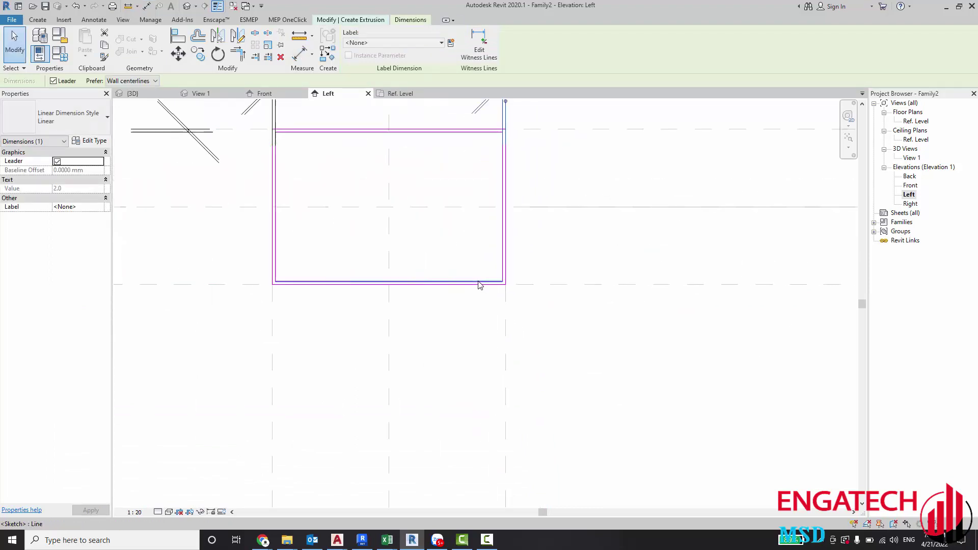
key("Escape")
key("d")
key("i")
scroll(501, 294, "up", 3)
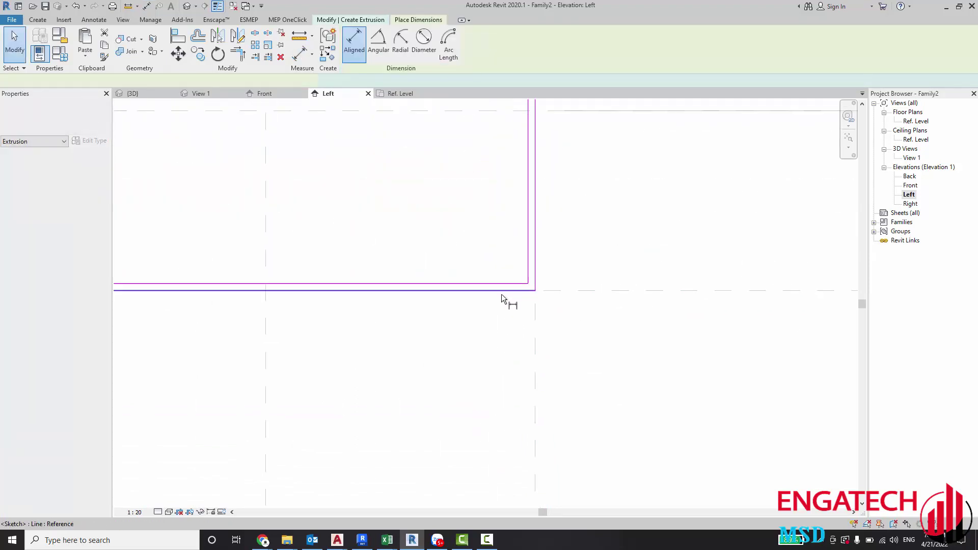
scroll(572, 290, "up", 1)
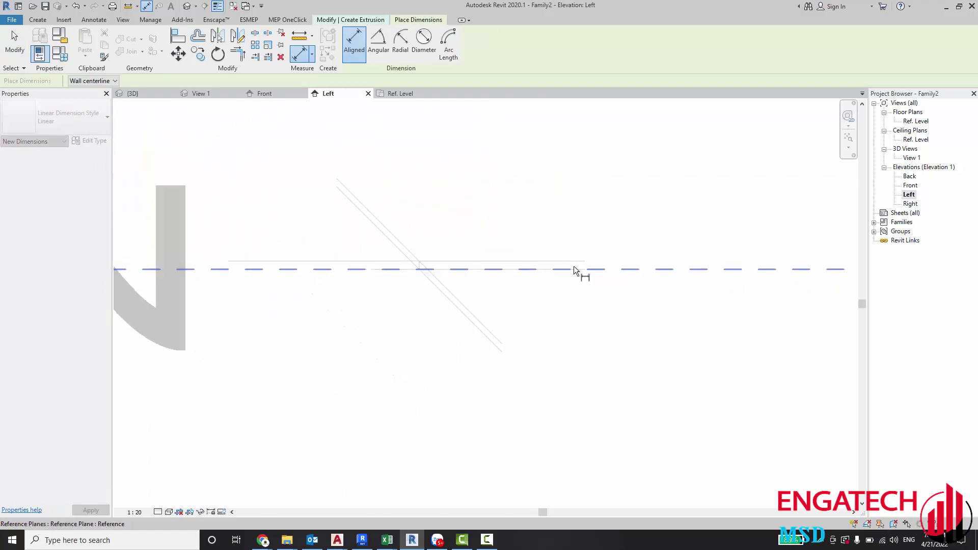
key("Escape")
scroll(642, 262, "down", 3)
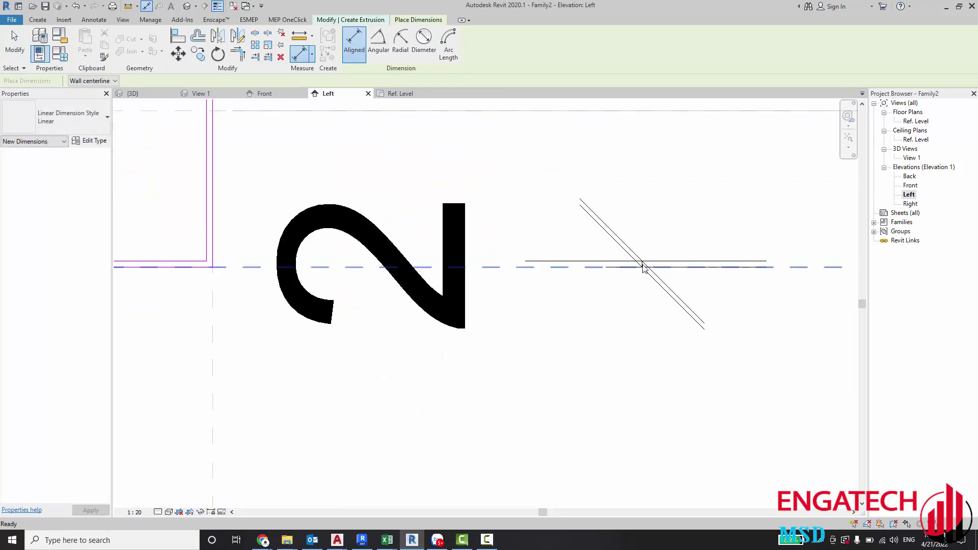
scroll(639, 262, "down", 2)
key("Escape")
scroll(635, 258, "down", 3)
scroll(467, 284, "down", 2)
scroll(698, 275, "down", 2)
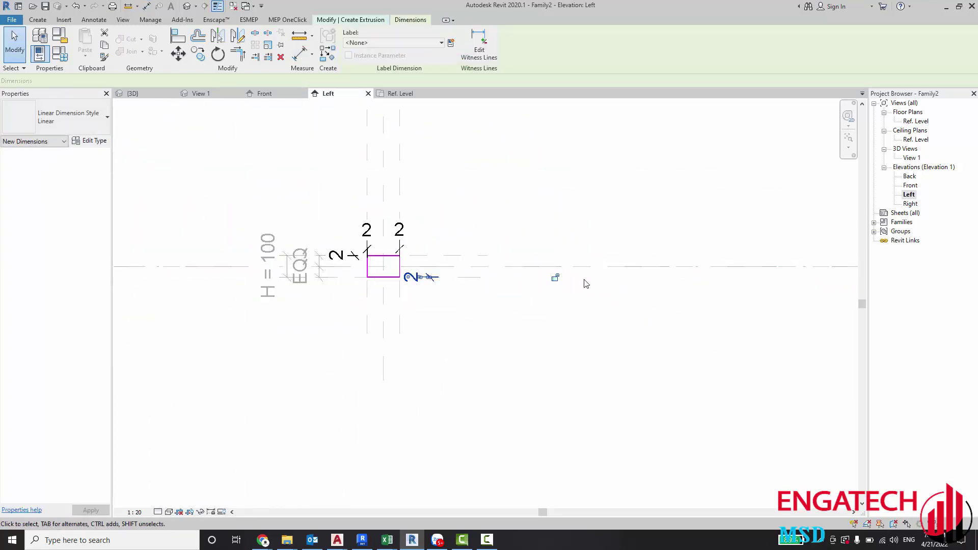
left_click(514, 280)
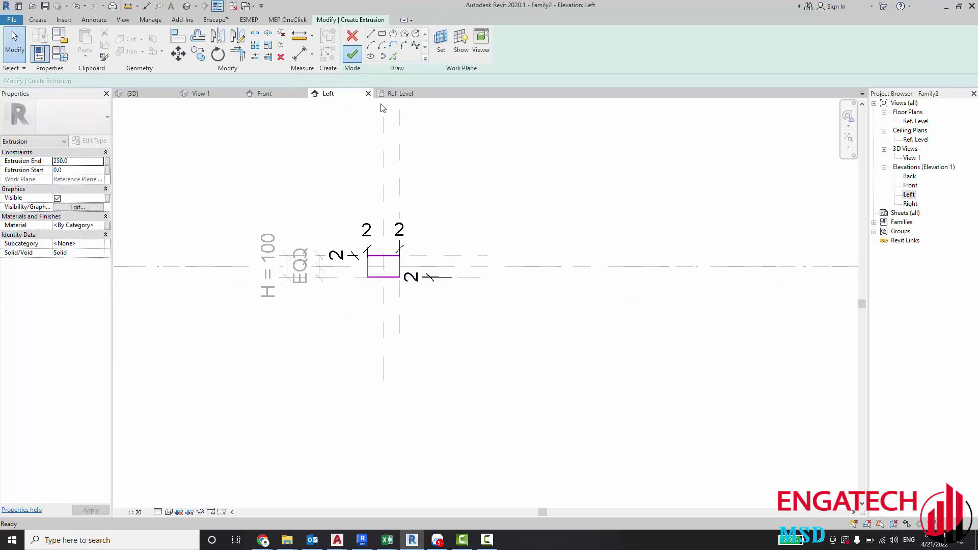
Step: Finish the end-frame extrusion and, in plan, trim it to a slab from 35 to 80
left_click(351, 54)
left_click(436, 94)
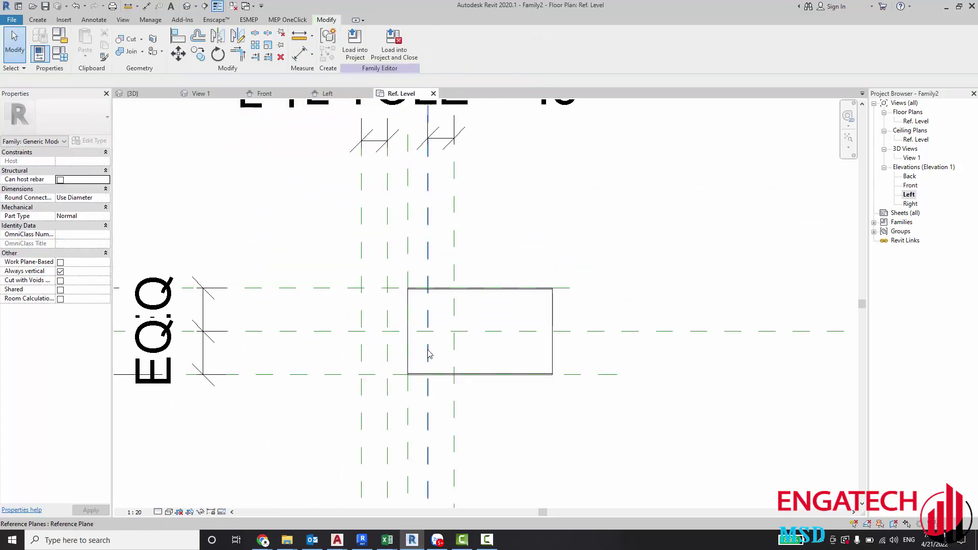
left_click(457, 302)
scroll(426, 315, "up", 3)
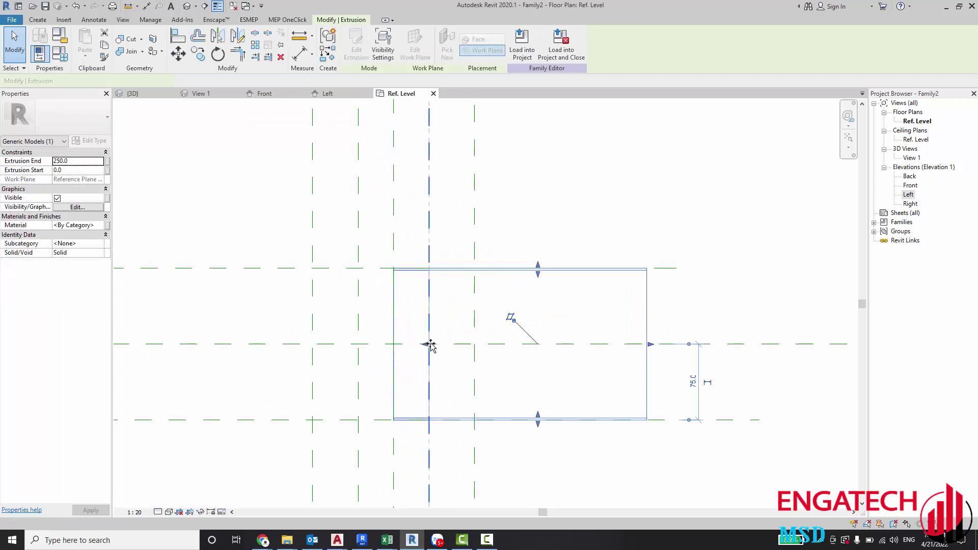
left_click_drag(392, 344, 429, 344)
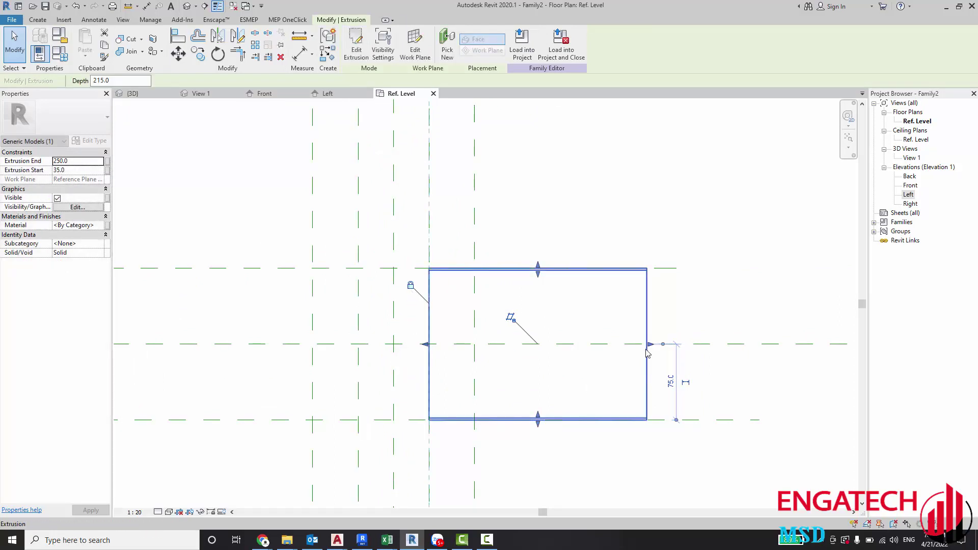
mouse_move(650, 344)
left_mouse_down()
mouse_move(492, 358)
mouse_move(476, 349)
left_mouse_up()
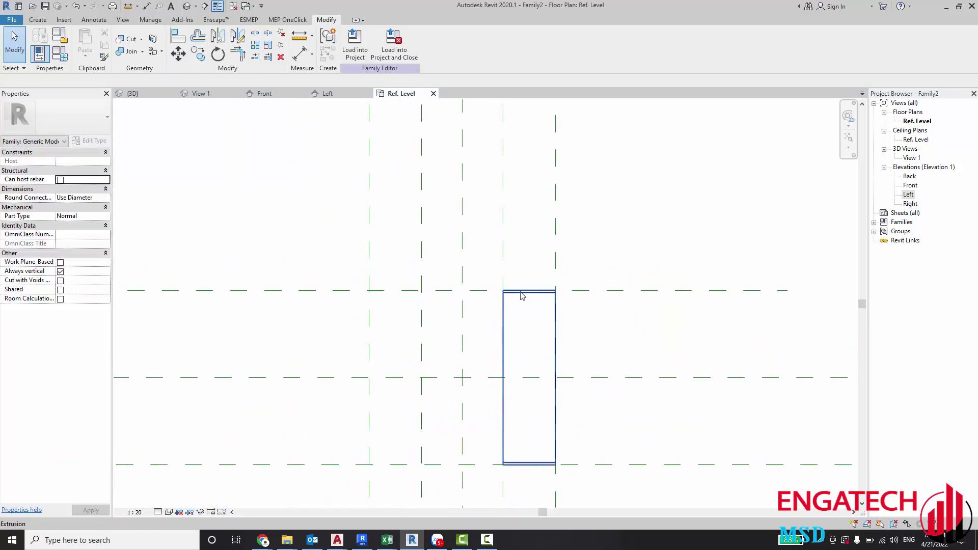
left_click(520, 294)
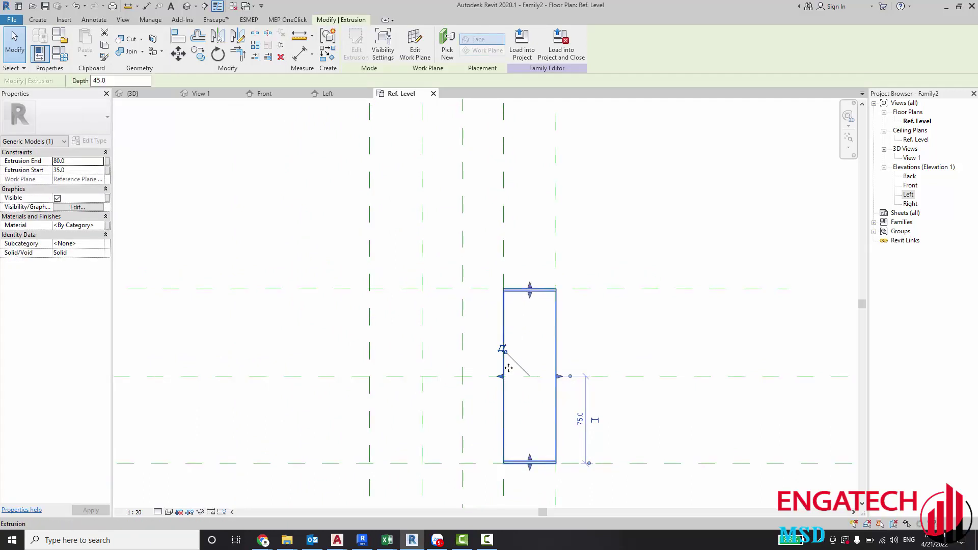
key("c")
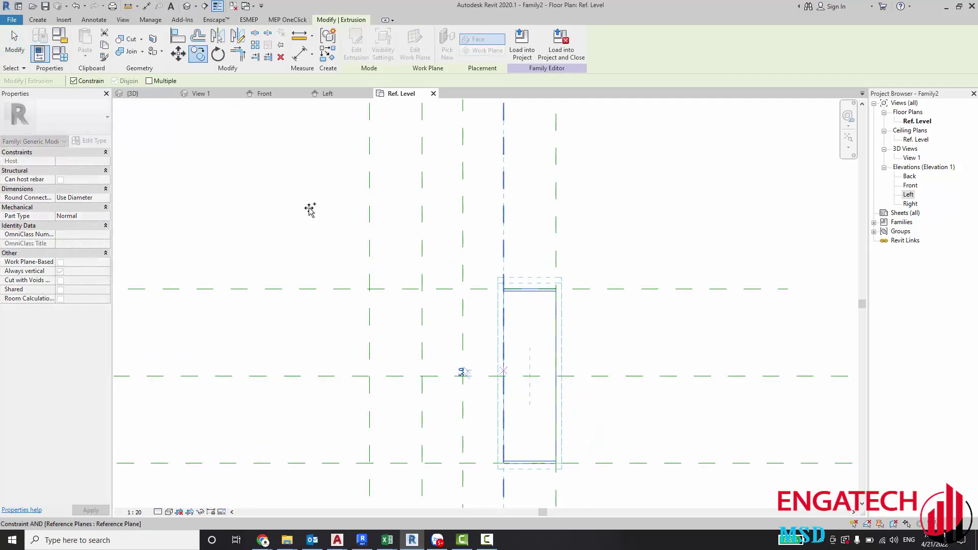
Step: Copy the end frame 160 mm left and set its extent from 85 to 130
left_click(308, 377)
key("Escape")
left_click(350, 289)
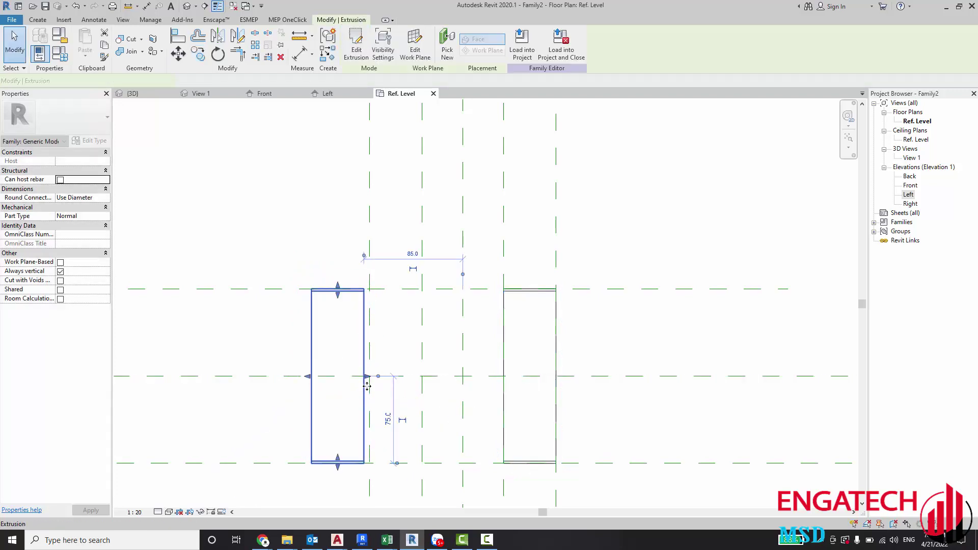
left_click_drag(366, 377, 422, 376)
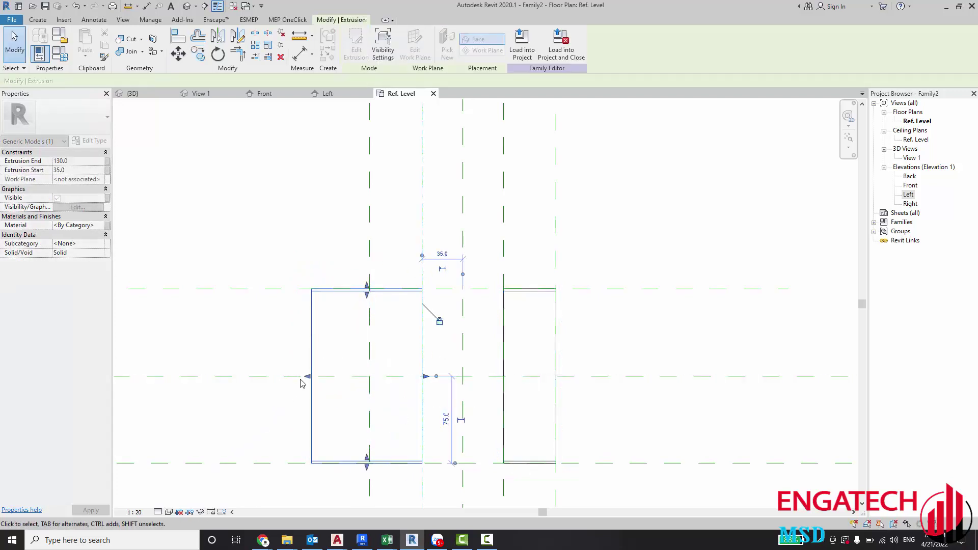
left_click_drag(351, 376, 370, 376)
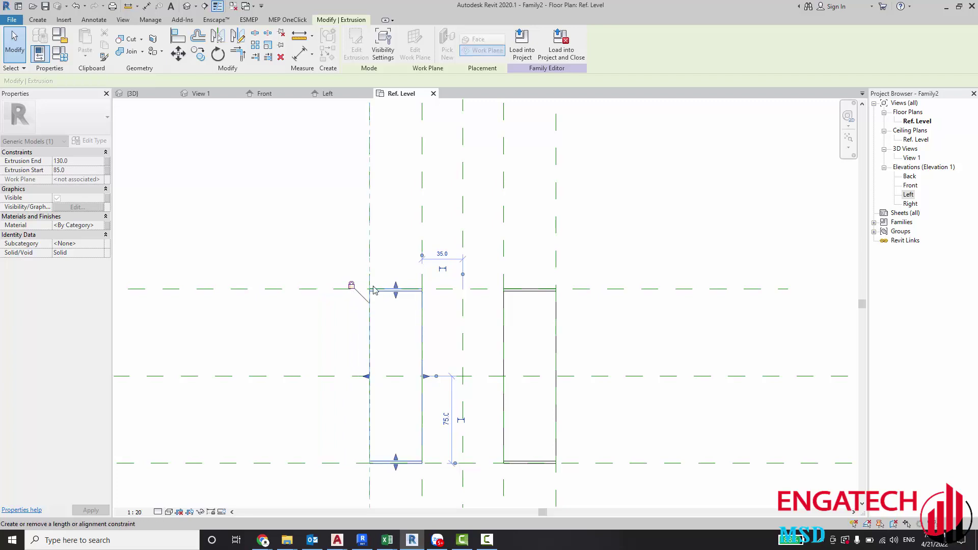
scroll(382, 289, "up", 3)
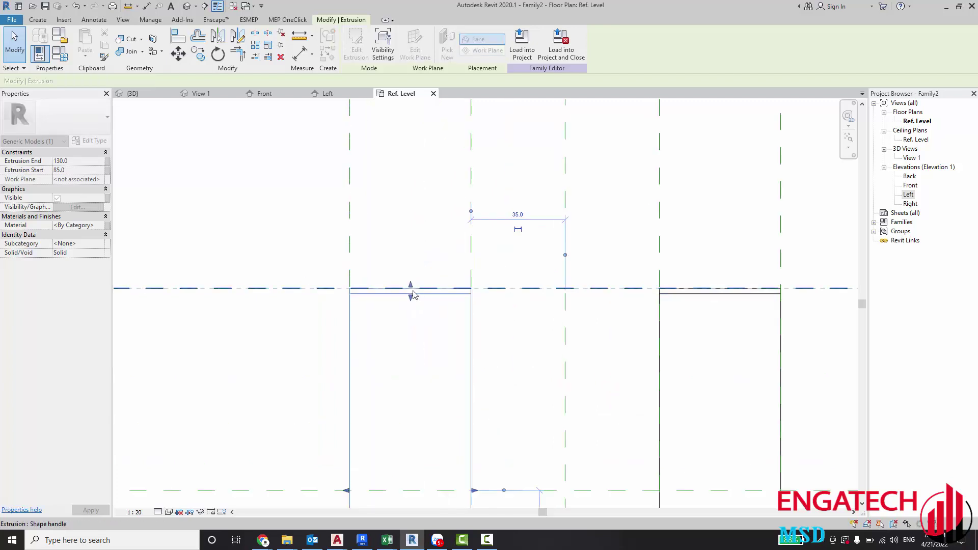
key("Escape")
scroll(425, 331, "down", 2)
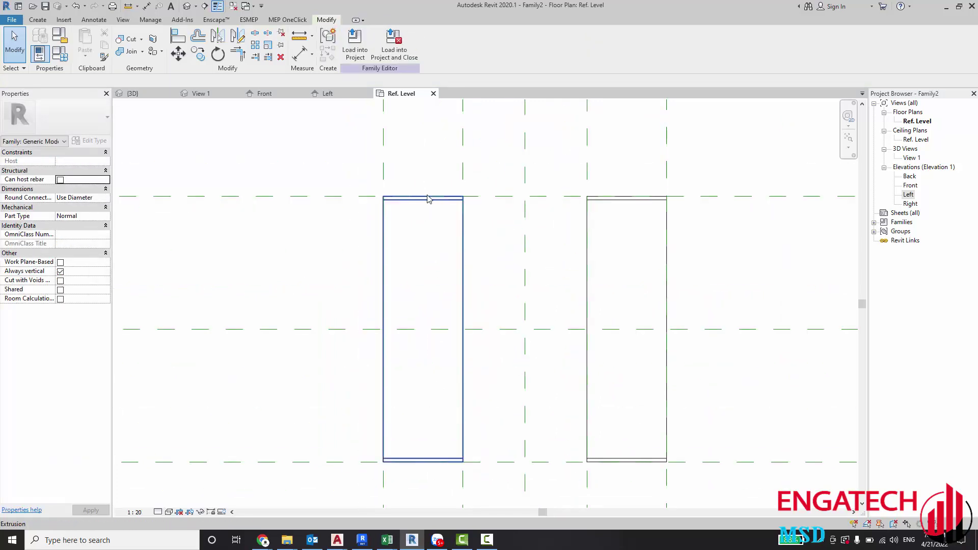
left_click(428, 199)
Step: Open the copied end frame's profile sketch in Left elevation and check its 2 mm offset dimension
double_click(438, 198)
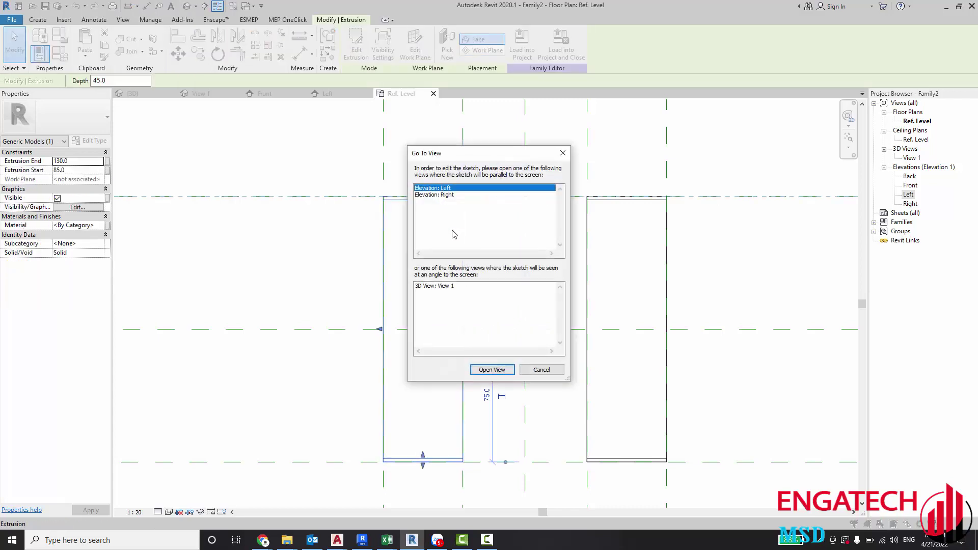
left_click(491, 369)
scroll(387, 270, "up", 4)
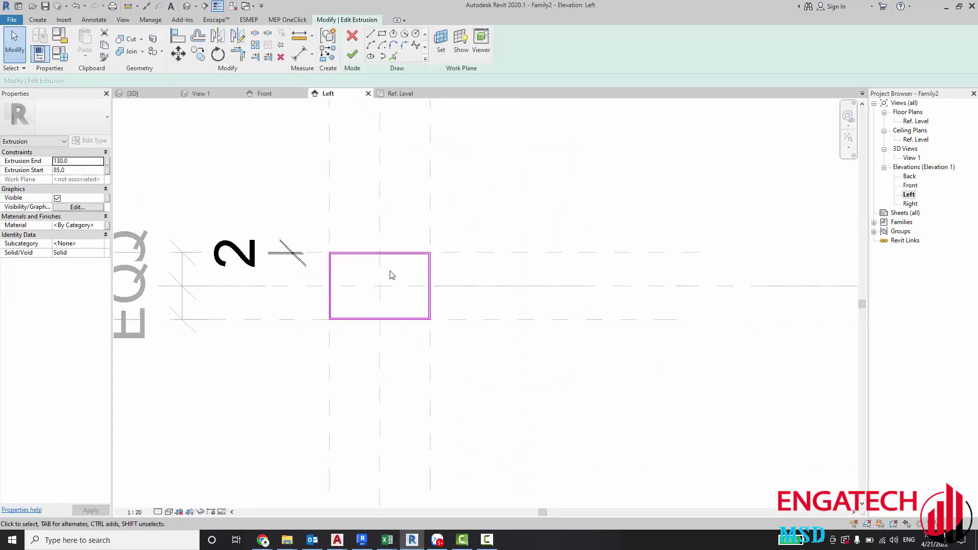
scroll(387, 273, "up", 4)
scroll(430, 290, "down", 2)
scroll(397, 306, "down", 3)
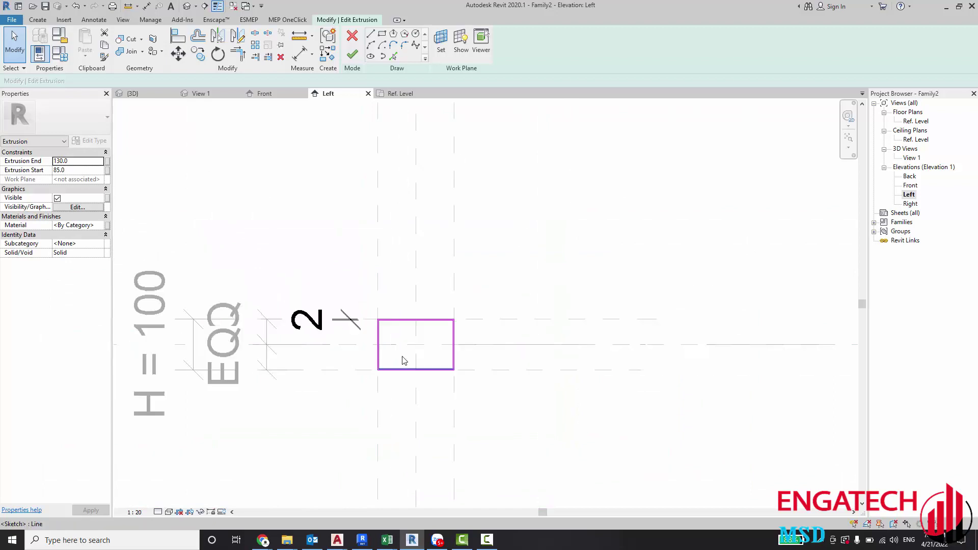
scroll(384, 339, "up", 2)
scroll(383, 339, "up", 5)
left_click(267, 273)
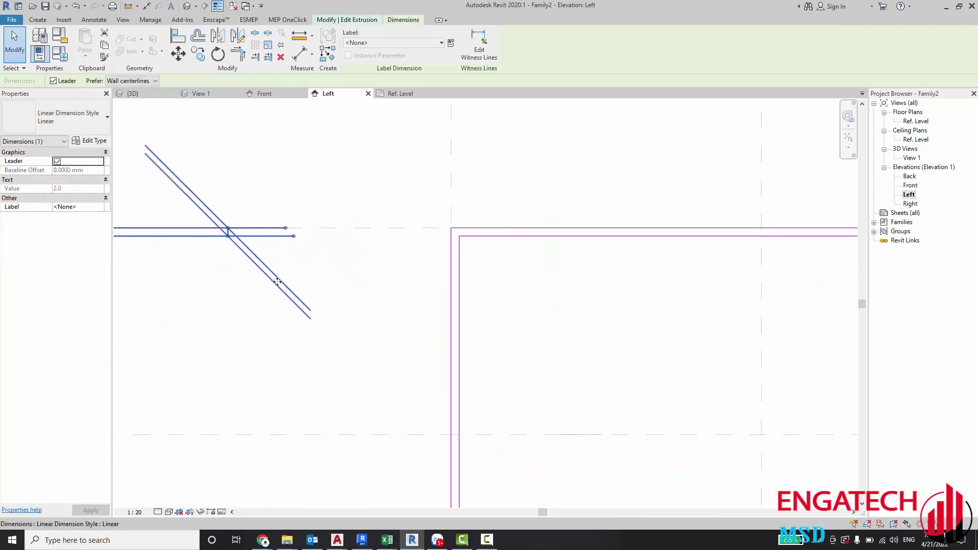
scroll(299, 287, "down", 3)
scroll(458, 283, "down", 4)
scroll(552, 285, "down", 2)
scroll(504, 315, "up", 2)
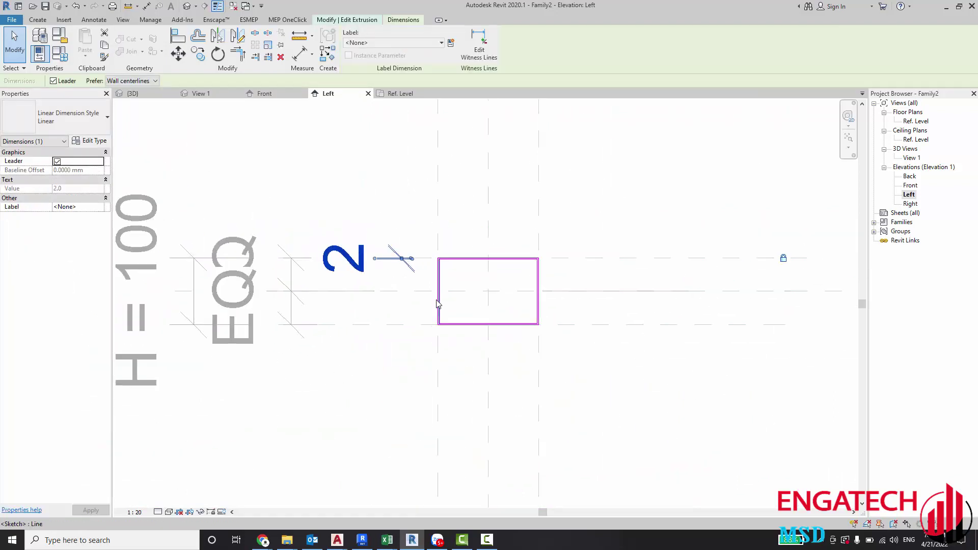
scroll(437, 300, "up", 5)
left_click(436, 298)
scroll(436, 301, "up", 2)
Step: Try aligned dimensions (DI) near the sketch's left edge, then finish the sketch
key("d")
key("i")
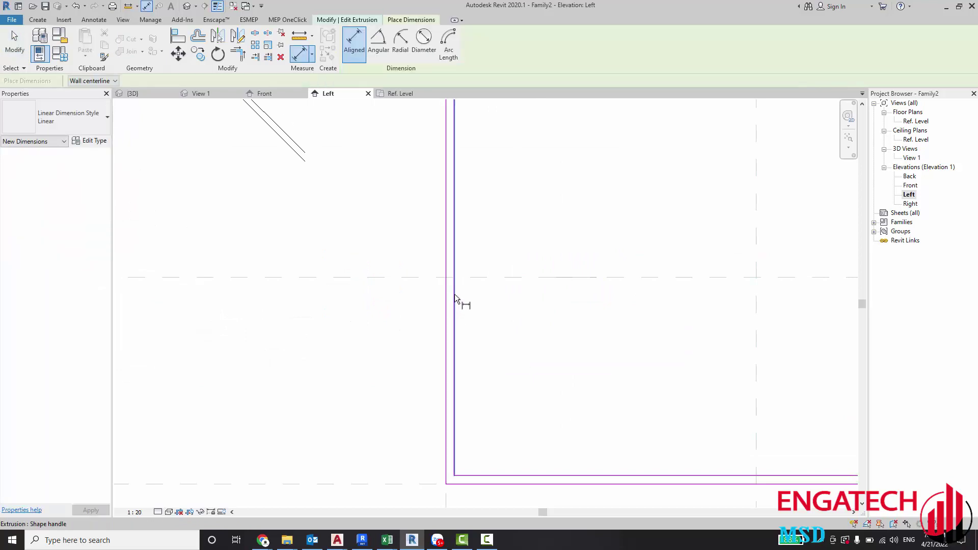
scroll(447, 350, "up", 3)
scroll(445, 233, "up", 2)
middle_click_drag(444, 234, 421, 305)
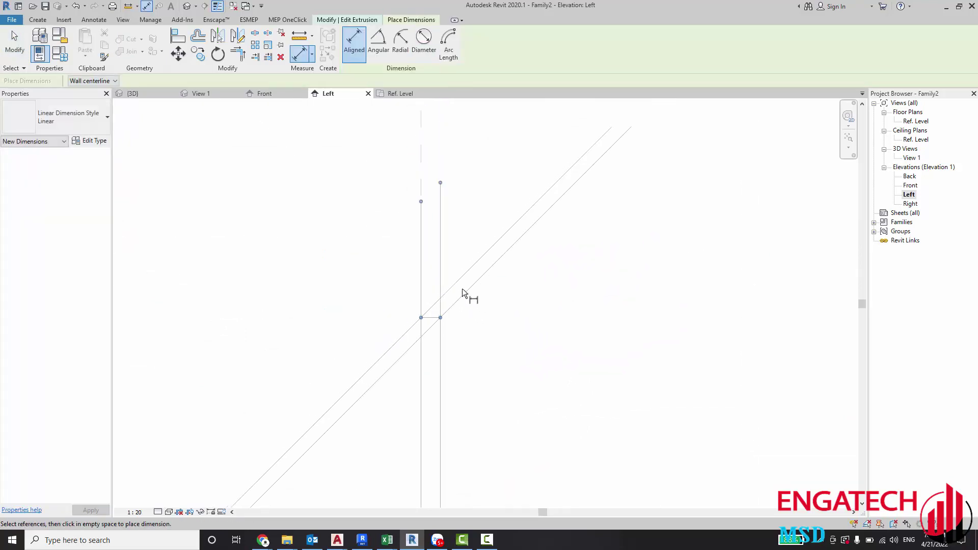
scroll(464, 293, "down", 3)
scroll(464, 295, "down", 2)
key("Escape")
key("Escape")
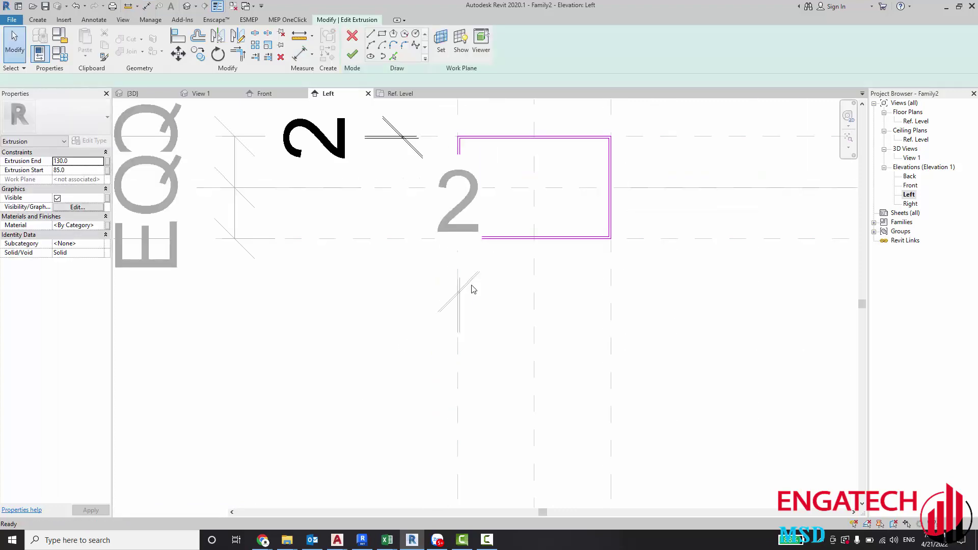
scroll(463, 270, "up", 5)
middle_click_drag(456, 278, 432, 238)
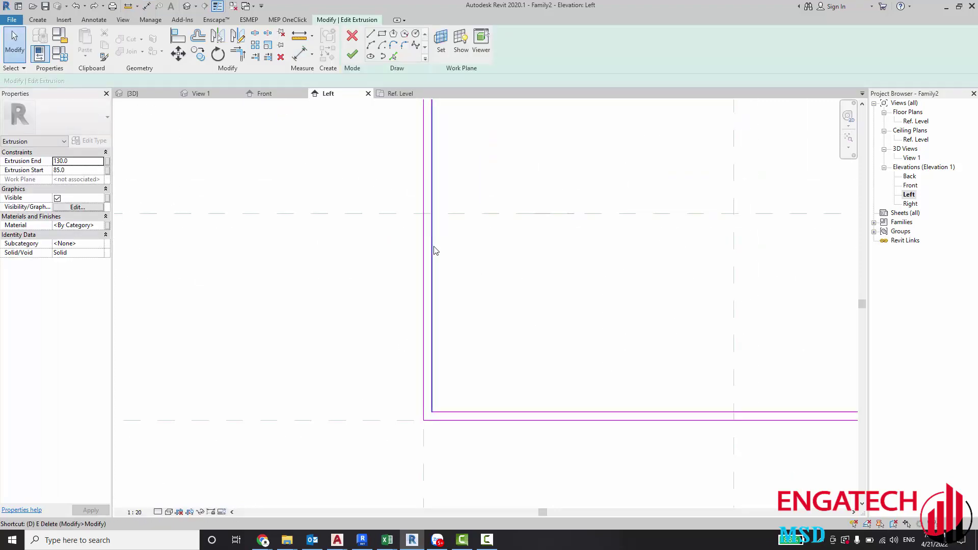
key("i")
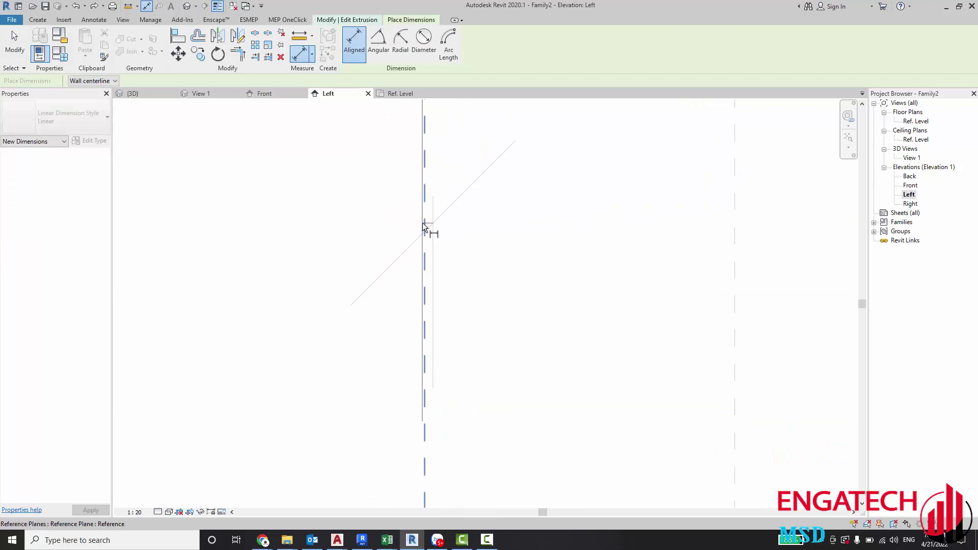
scroll(431, 260, "up", 2)
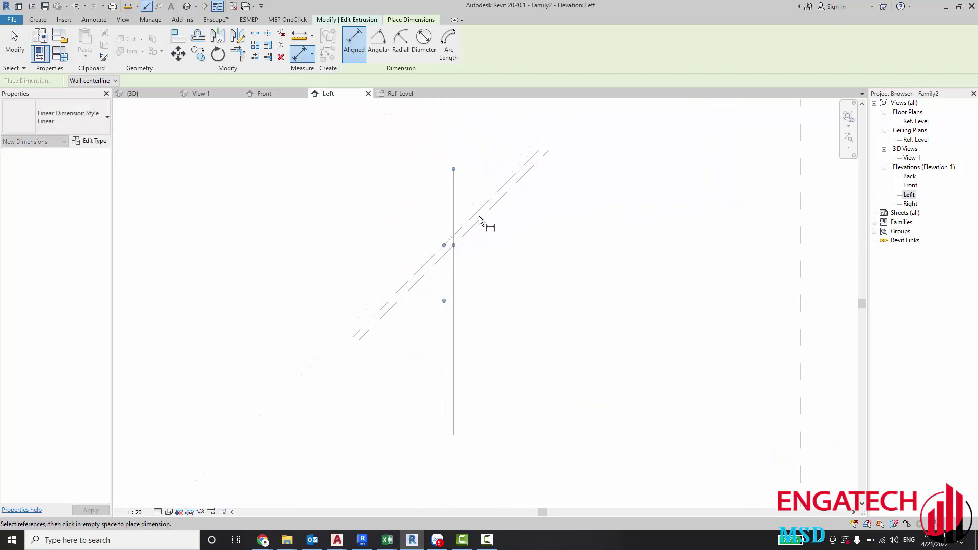
scroll(479, 216, "down", 5)
key("Escape")
key("Escape")
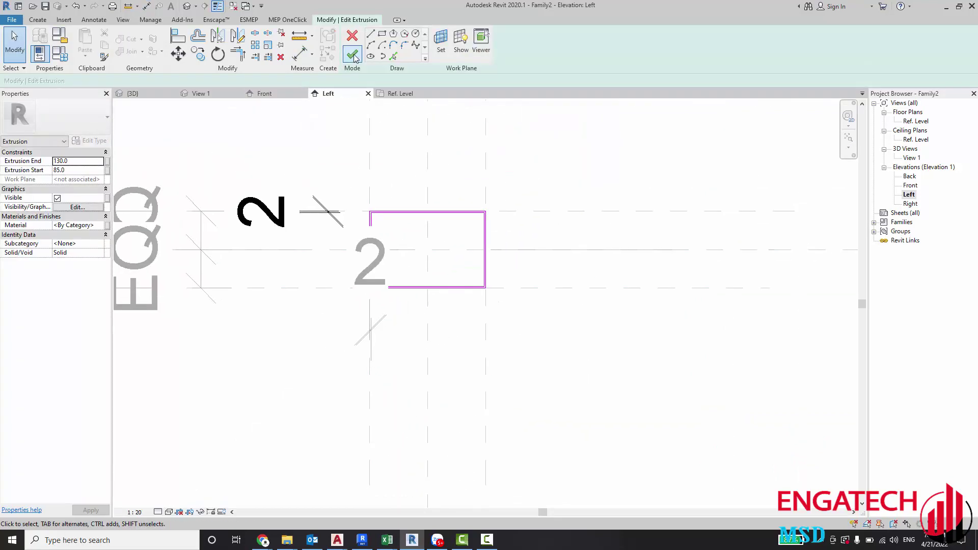
left_click(353, 55)
Step: Reopen the end frame extrusion's sketch and select its left sketch line
left_click(376, 329)
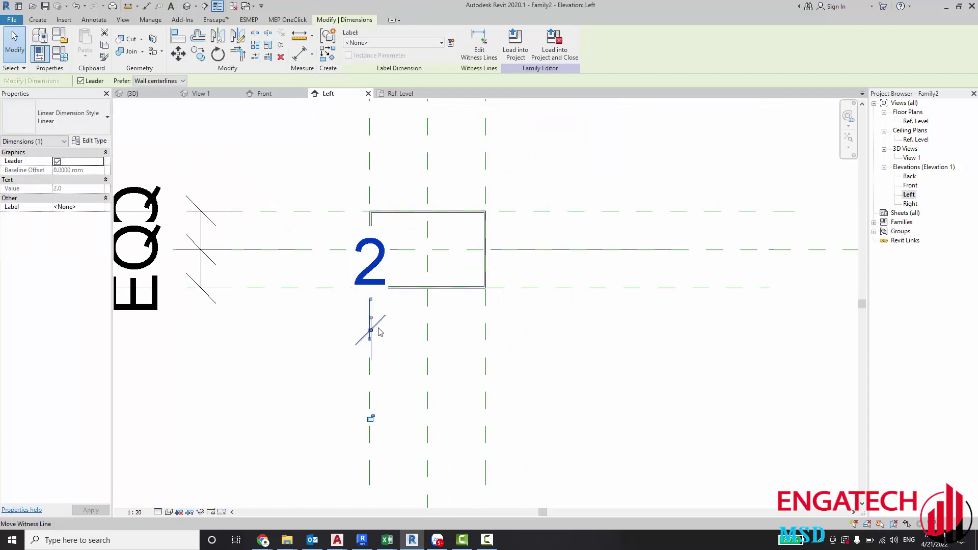
key("Escape")
scroll(361, 298, "up", 4)
left_click(389, 242)
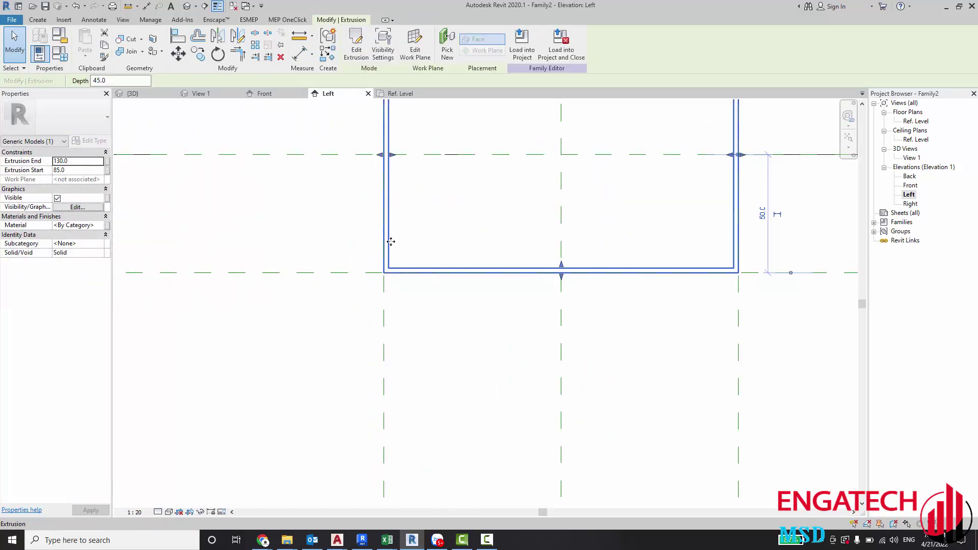
double_click(390, 241)
scroll(389, 250, "down", 3)
scroll(390, 255, "down", 3)
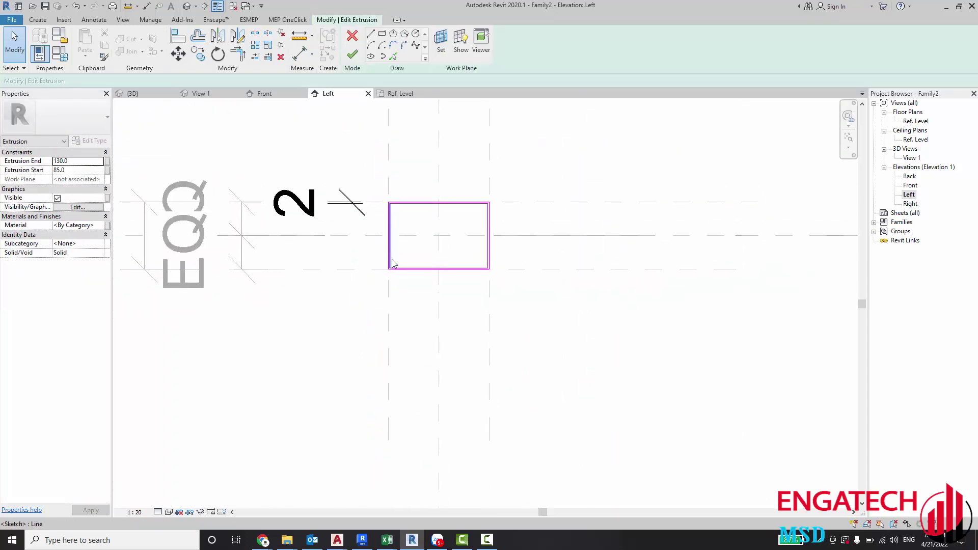
scroll(391, 262, "up", 2)
left_click(392, 256)
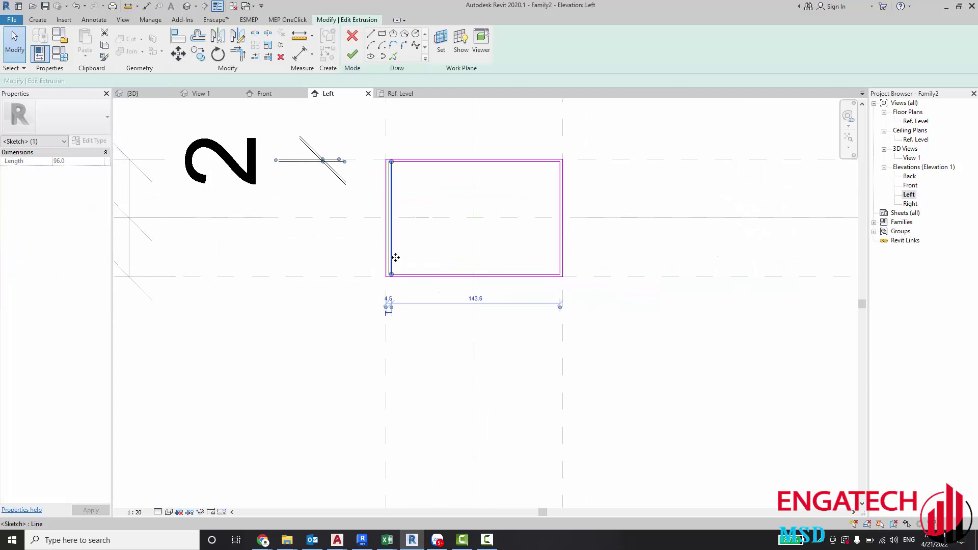
left_click(395, 301)
scroll(386, 257, "up", 2)
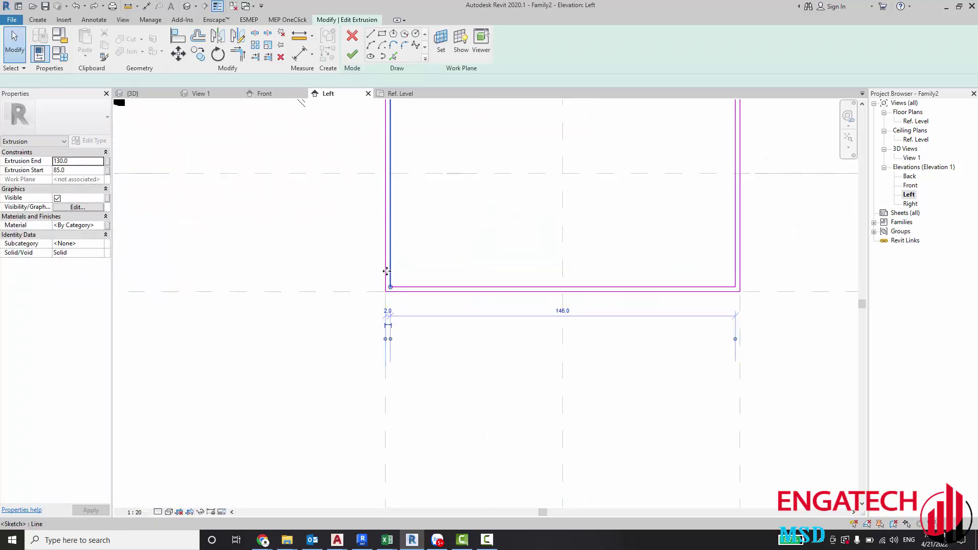
scroll(387, 275, "up", 2)
left_click(388, 328)
scroll(385, 329, "up", 2)
scroll(389, 331, "up", 2)
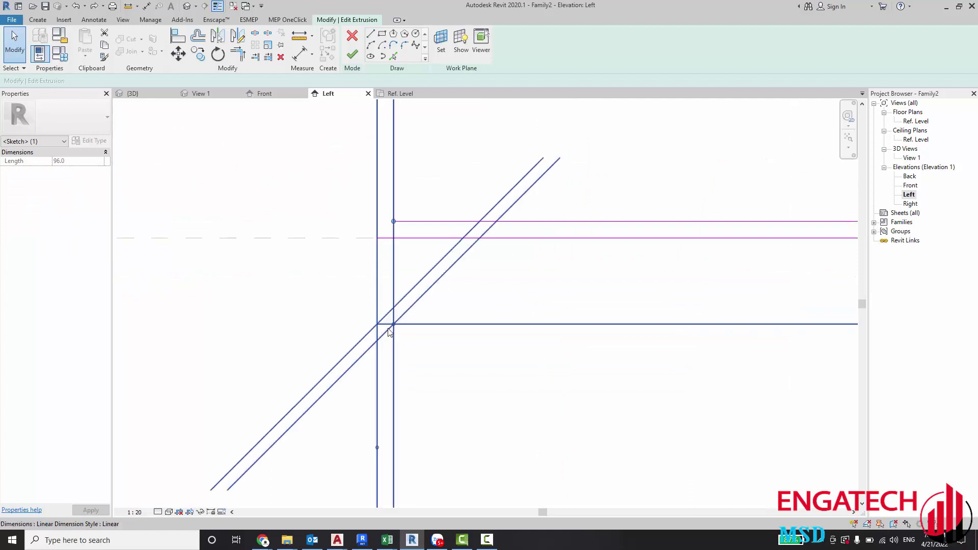
scroll(389, 332, "down", 5)
scroll(402, 330, "down", 2)
scroll(395, 337, "up", 3)
scroll(405, 339, "up", 1)
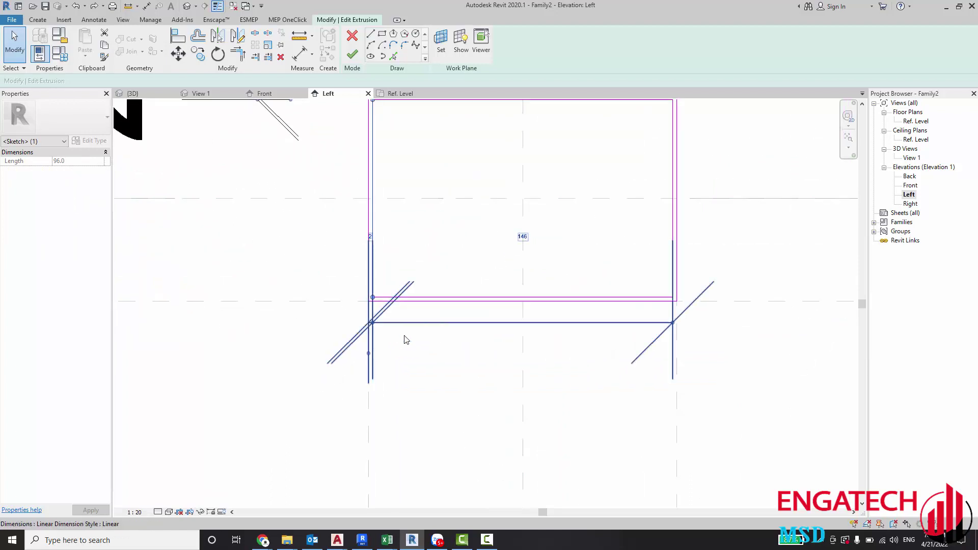
Step: Delete the 146 width dimension from the end frame sketch
left_click(403, 322)
scroll(384, 316, "down", 3)
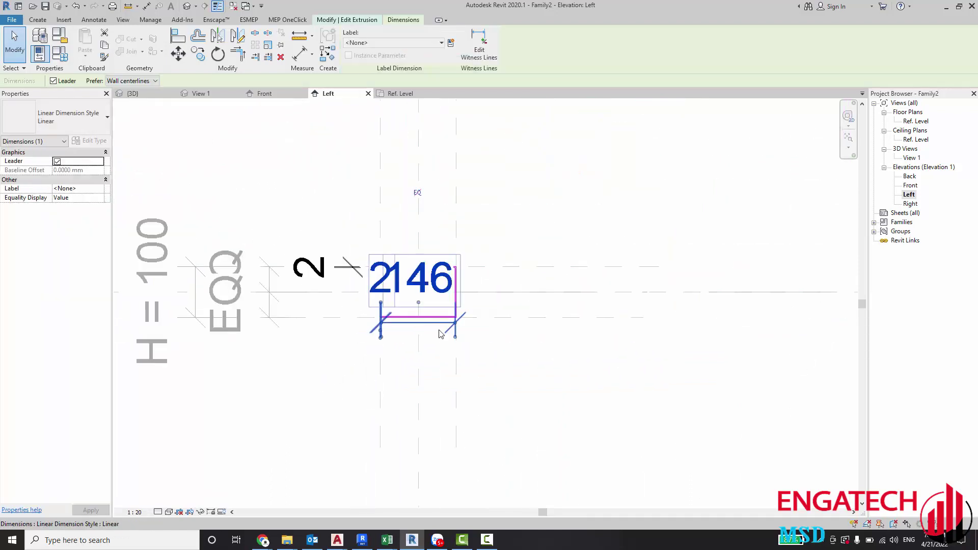
key("Delete")
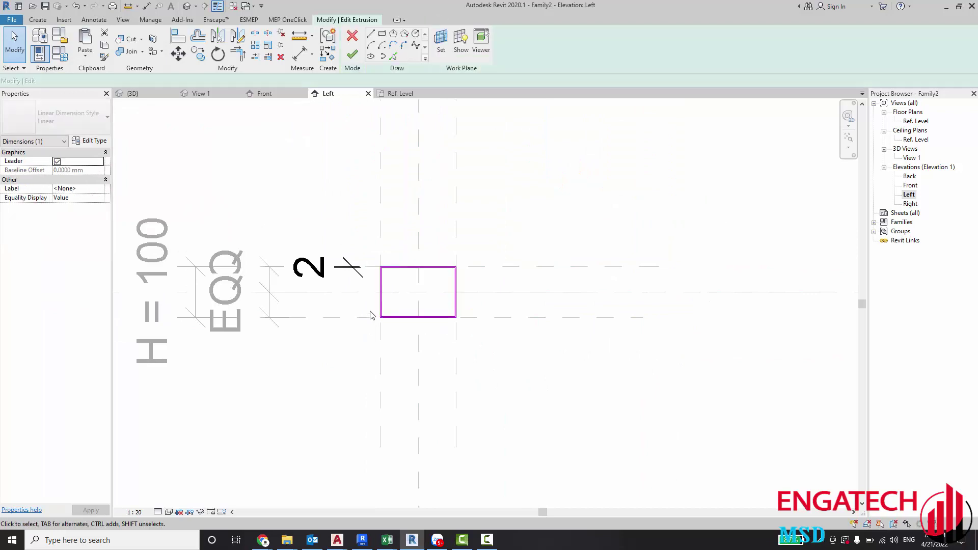
scroll(376, 314, "up", 5)
scroll(393, 315, "up", 3)
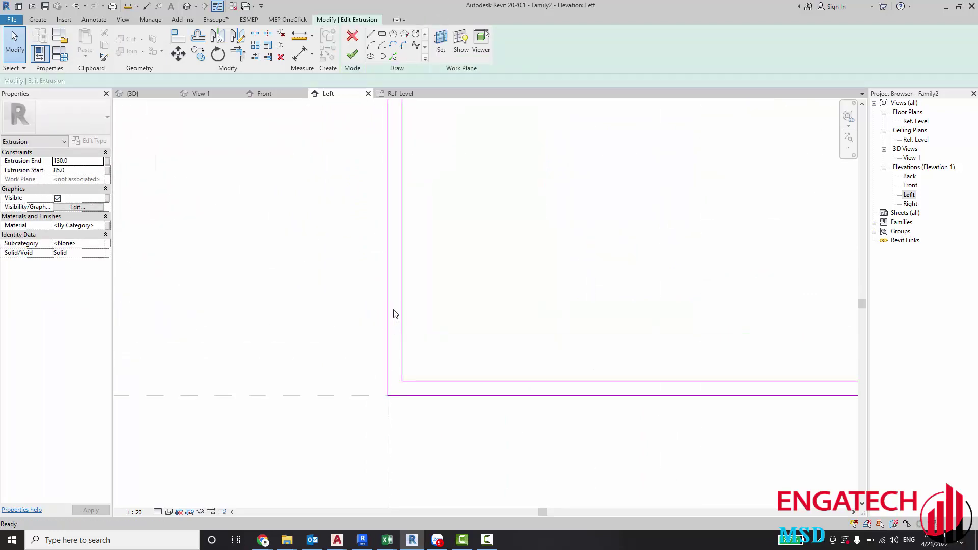
key("d")
key("i")
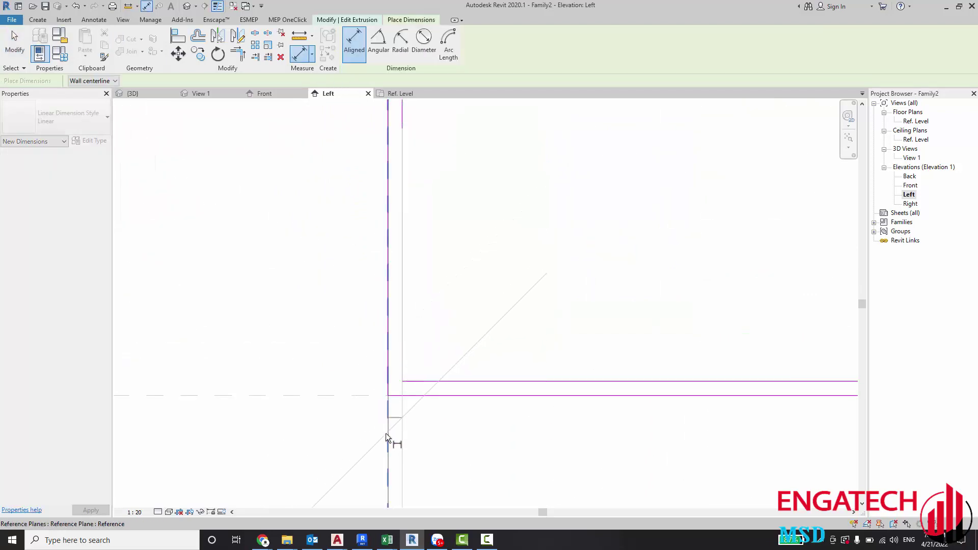
middle_click_drag(393, 438, 399, 257)
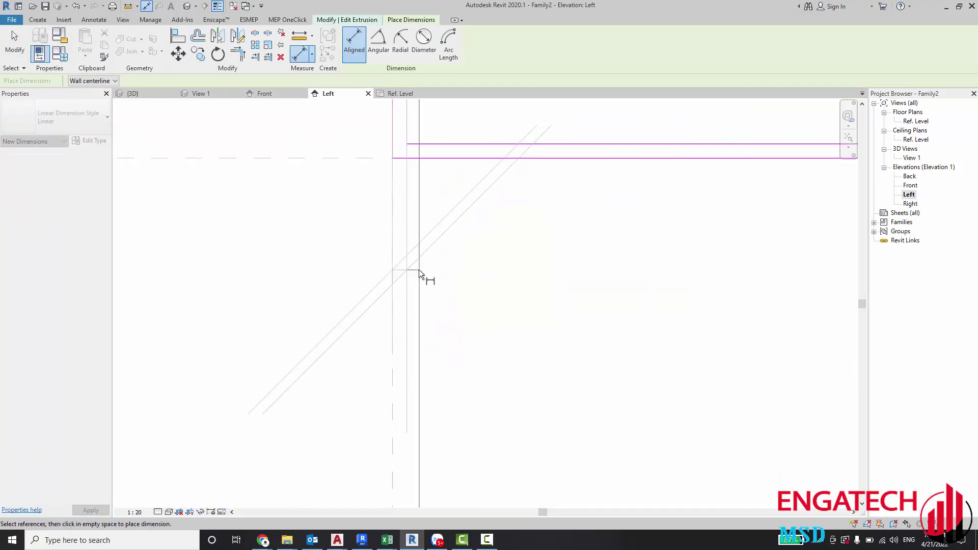
key("Escape")
key("Escape")
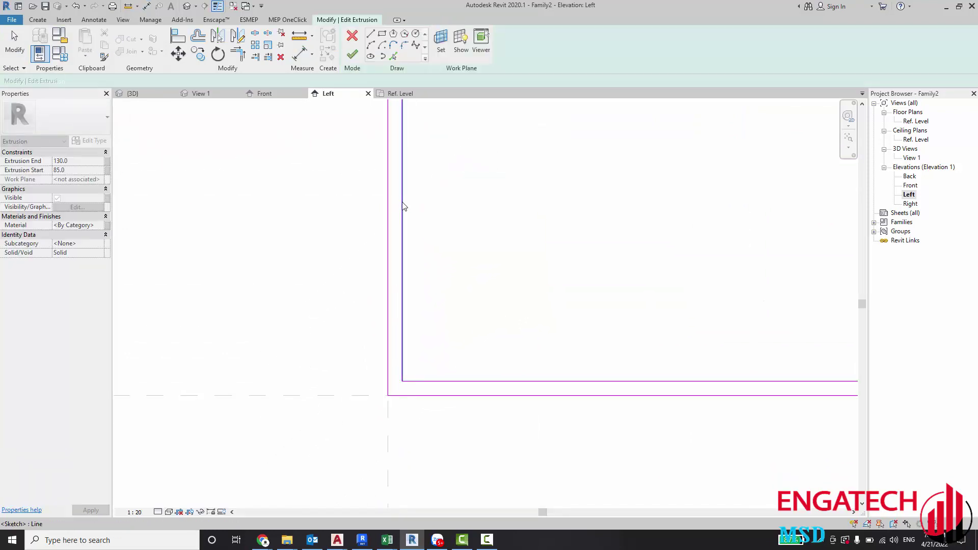
Step: Dimension the 2 gap between the reference plane and the sketch's left edge
key("i")
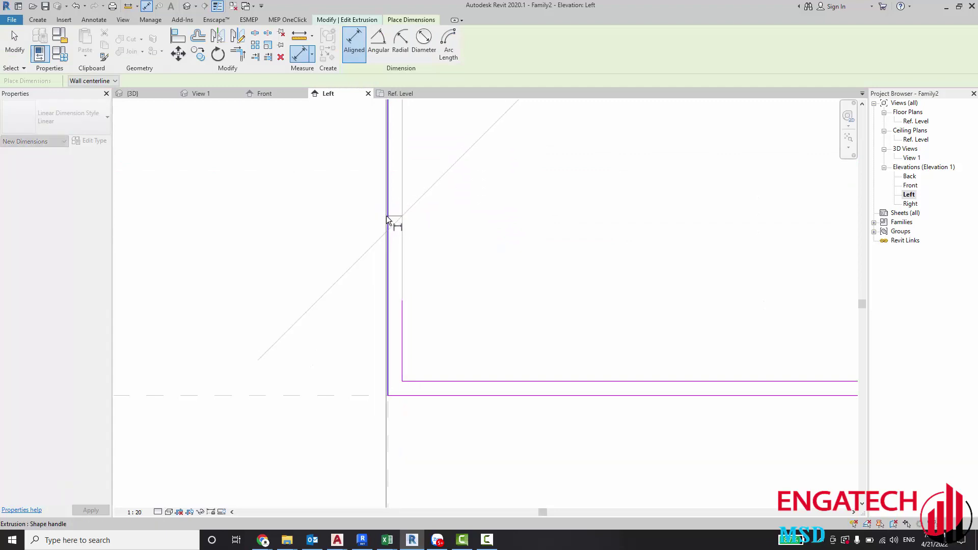
left_click(388, 219)
middle_click_drag(396, 387, 399, 280)
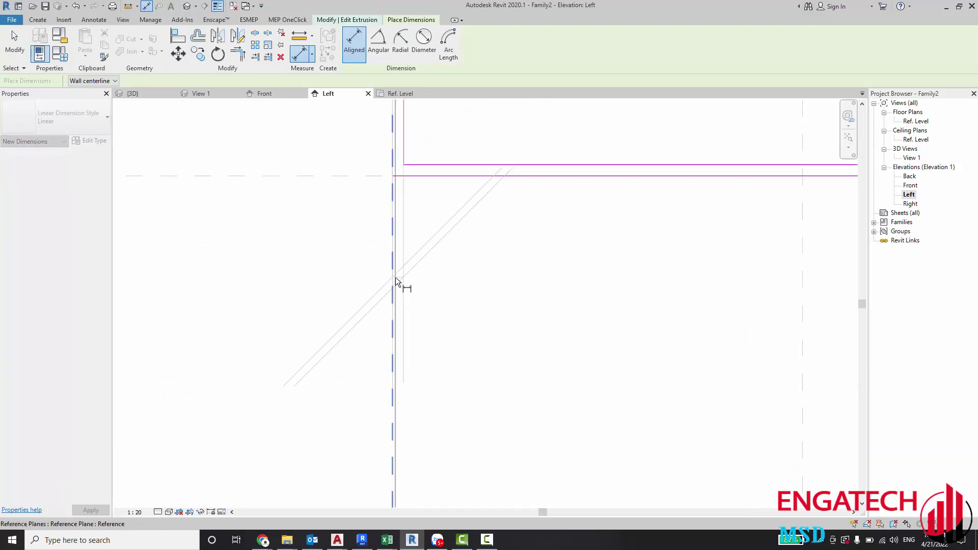
left_click(406, 299)
left_click(423, 282)
scroll(435, 279, "down", 5)
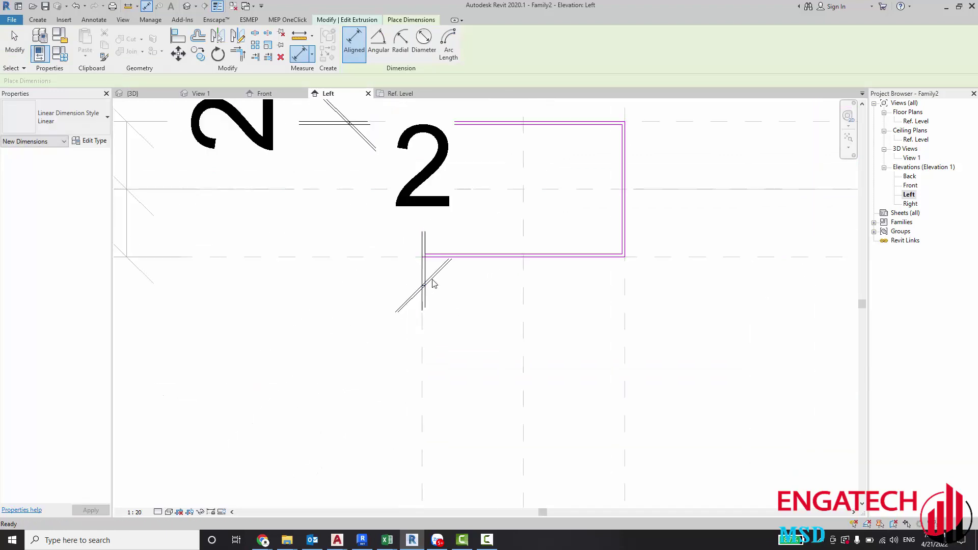
key("Escape")
scroll(398, 258, "down", 1)
scroll(445, 257, "down", 3)
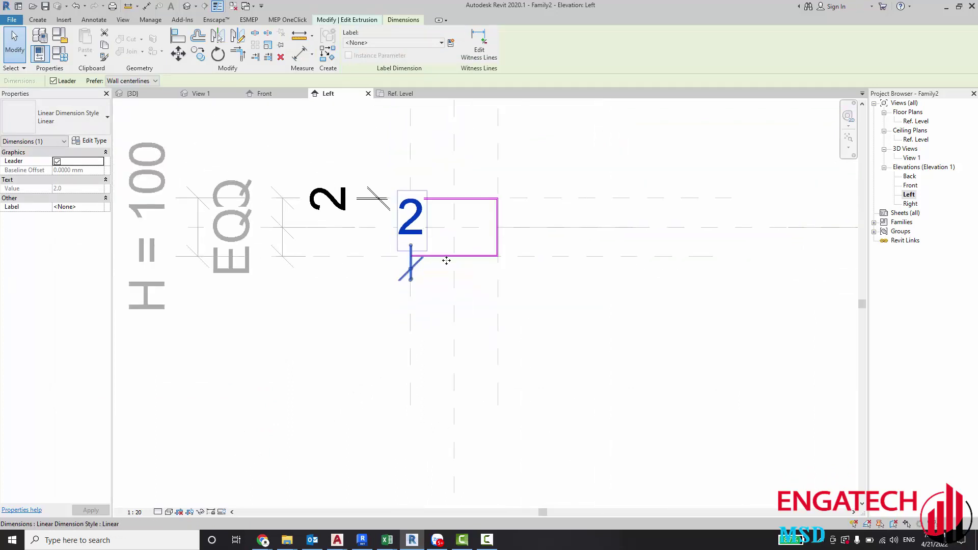
scroll(430, 403, "down", 4)
scroll(426, 247, "up", 5)
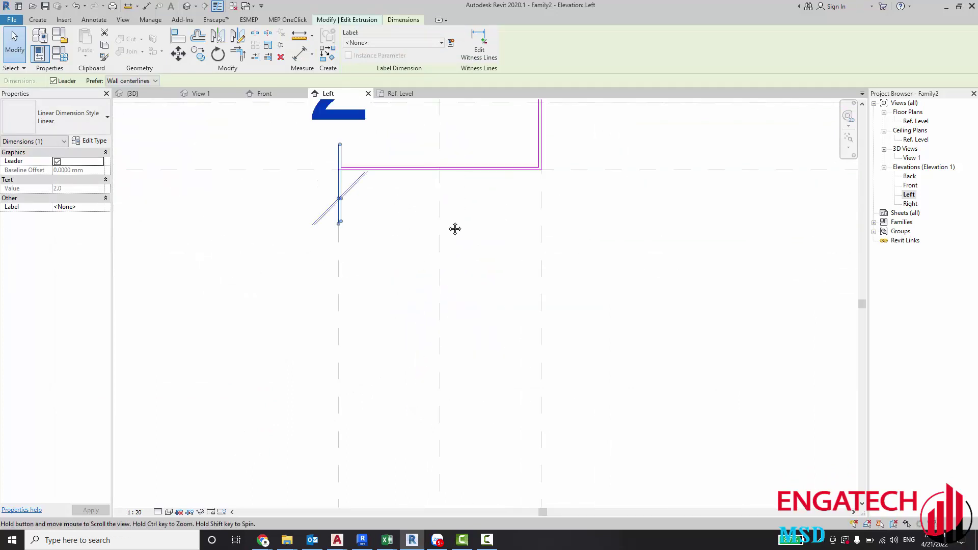
middle_click_drag(454, 227, 410, 310)
Step: Add another 2 dimension at the rectangle's lower-right corner
key("d")
key("i")
scroll(435, 326, "up", 3)
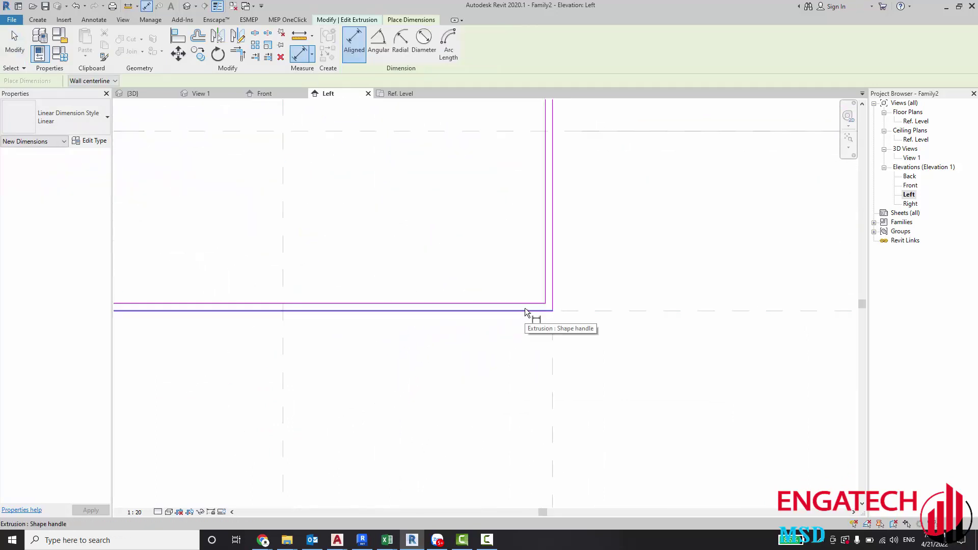
scroll(524, 308, "up", 2)
middle_click_drag(679, 304, 400, 269)
scroll(454, 262, "up", 1)
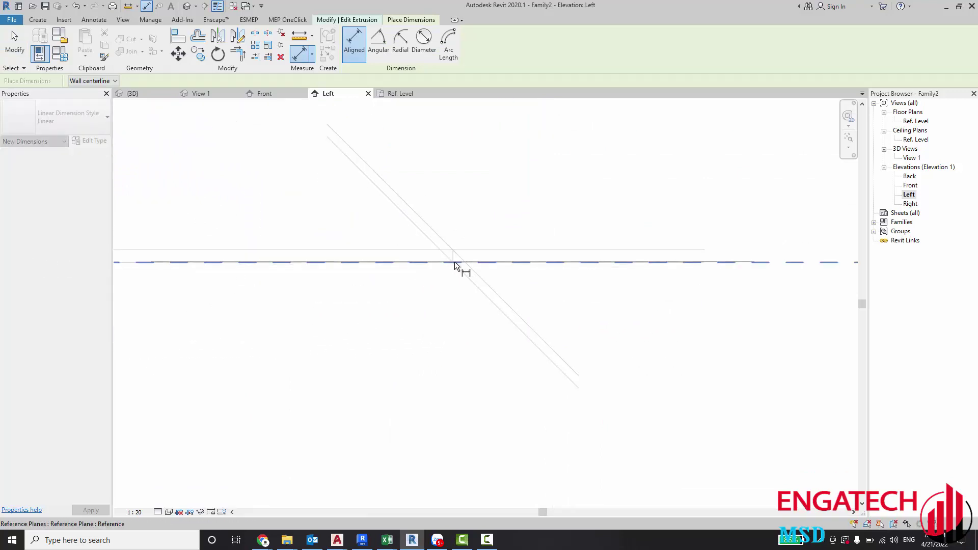
scroll(468, 253, "up", 1)
scroll(526, 258, "down", 1)
scroll(530, 263, "down", 2)
scroll(524, 264, "down", 3)
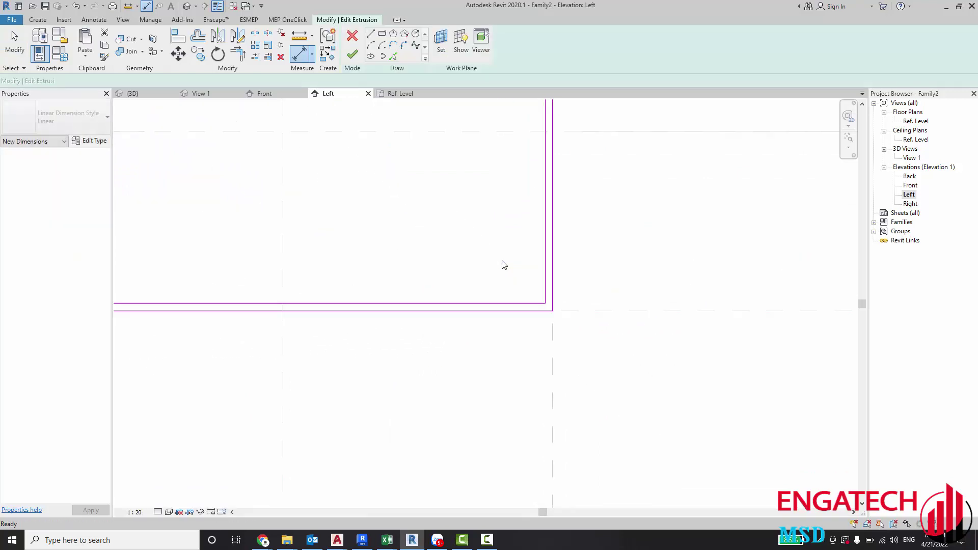
middle_click_drag(523, 263, 544, 336)
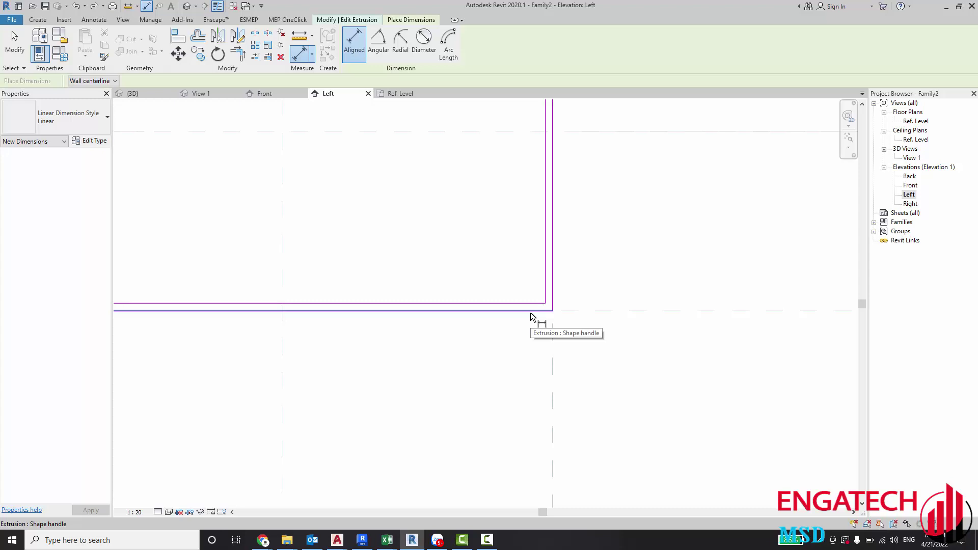
middle_click_drag(530, 313, 367, 304)
scroll(458, 305, "up", 3)
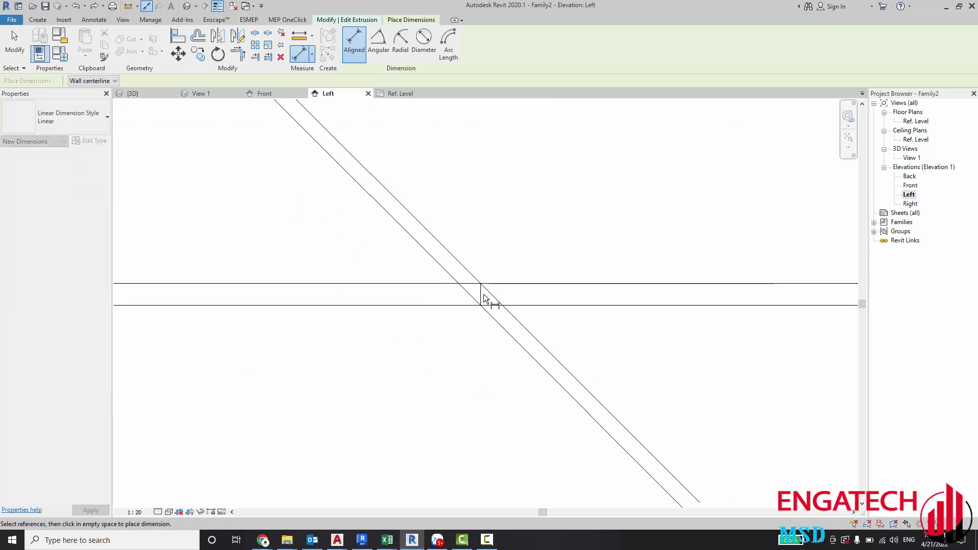
scroll(484, 294, "down", 3)
key("Escape")
left_click(472, 291)
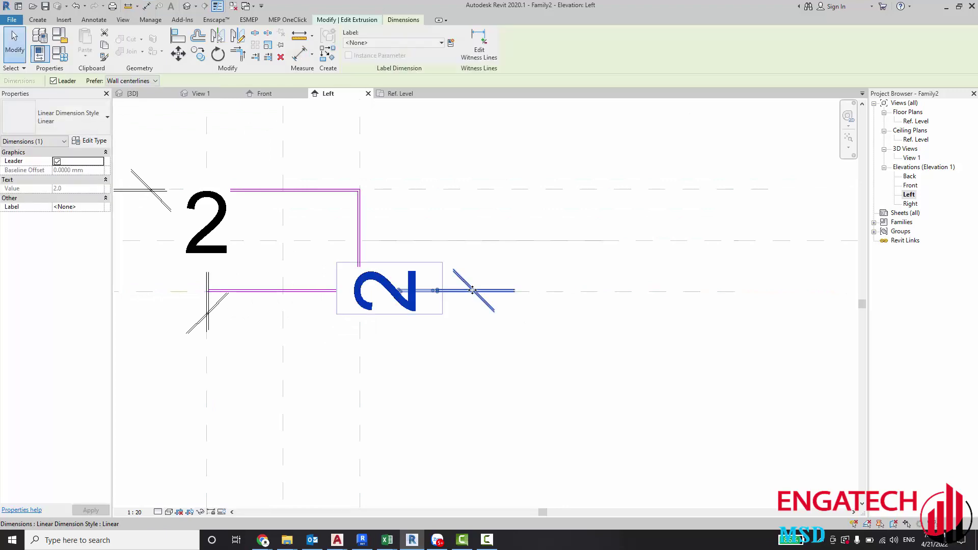
scroll(472, 290, "down", 2)
scroll(484, 270, "down", 4)
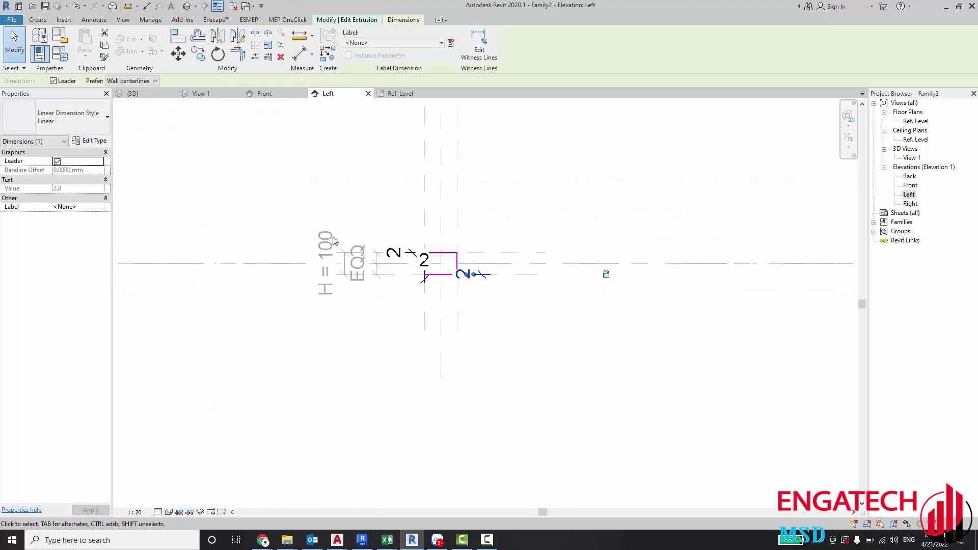
scroll(433, 248, "up", 5)
scroll(459, 249, "up", 5)
scroll(442, 240, "up", 2)
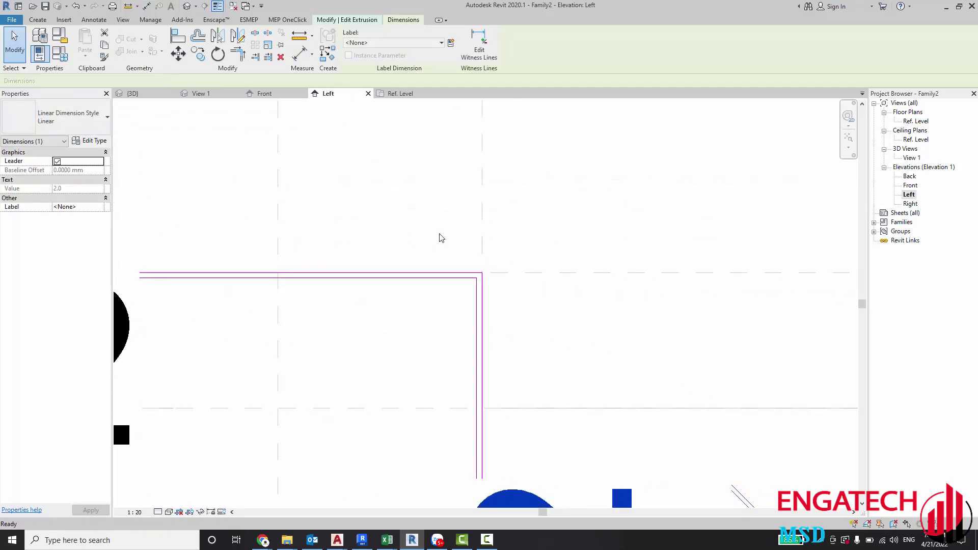
Step: Start an aligned dimension on the sketch's right edge line and review the dimensions
key("d")
key("i")
scroll(466, 269, "up", 2)
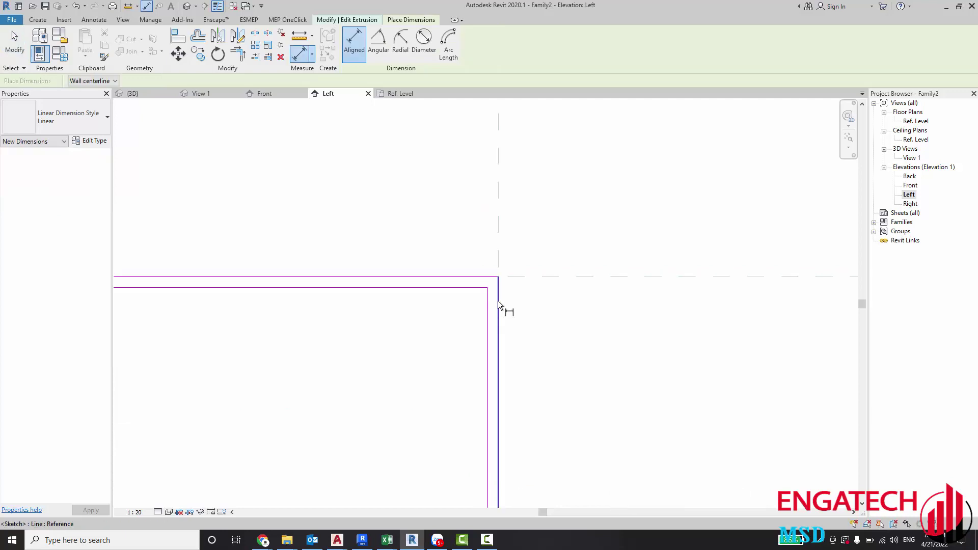
left_click(498, 302)
scroll(484, 169, "up", 2)
scroll(528, 162, "up", 2)
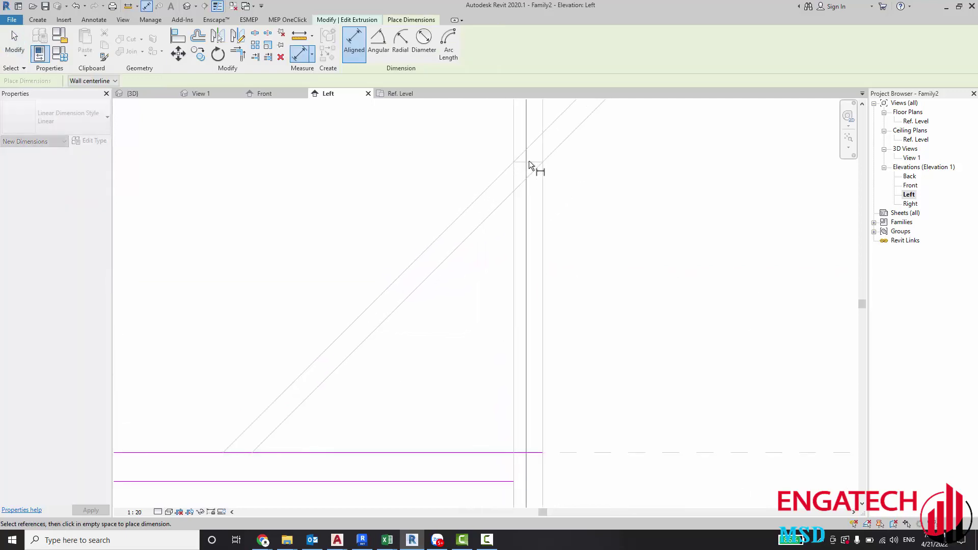
key("Escape")
key("Escape")
scroll(537, 171, "down", 5)
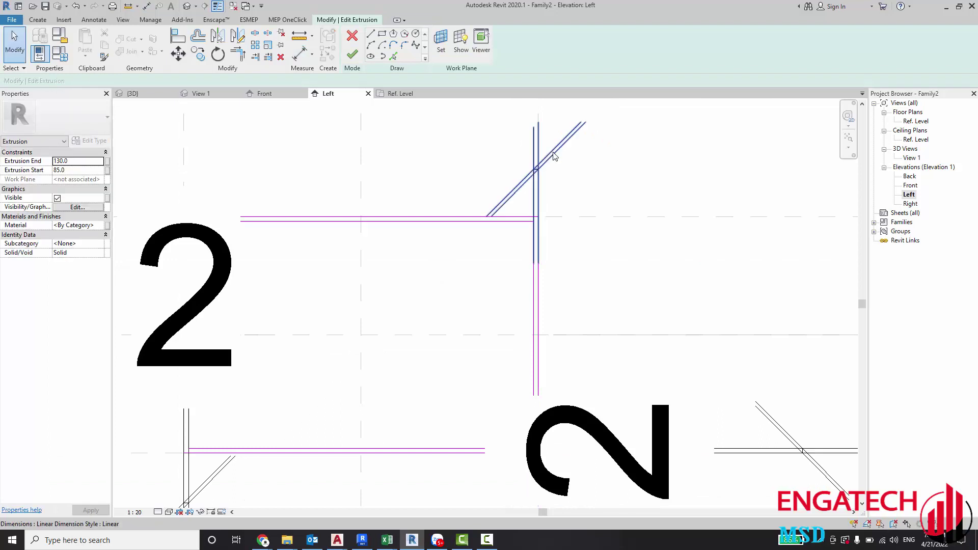
left_click(554, 156)
scroll(538, 175, "down", 3)
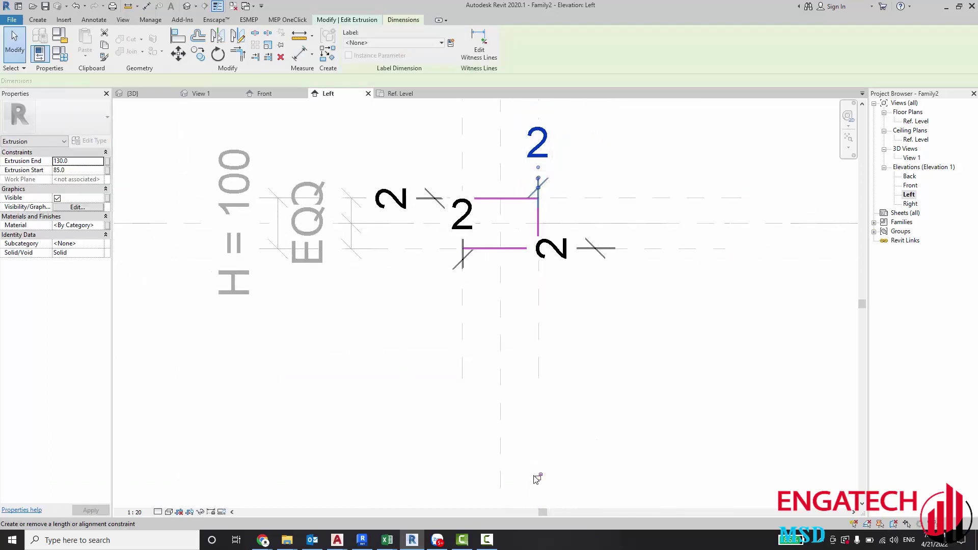
scroll(573, 204, "up", 2)
Step: Align the vertical sketch line to its reference, dismiss the overconstrained error, and finish the sketch
left_click(521, 291)
key("l")
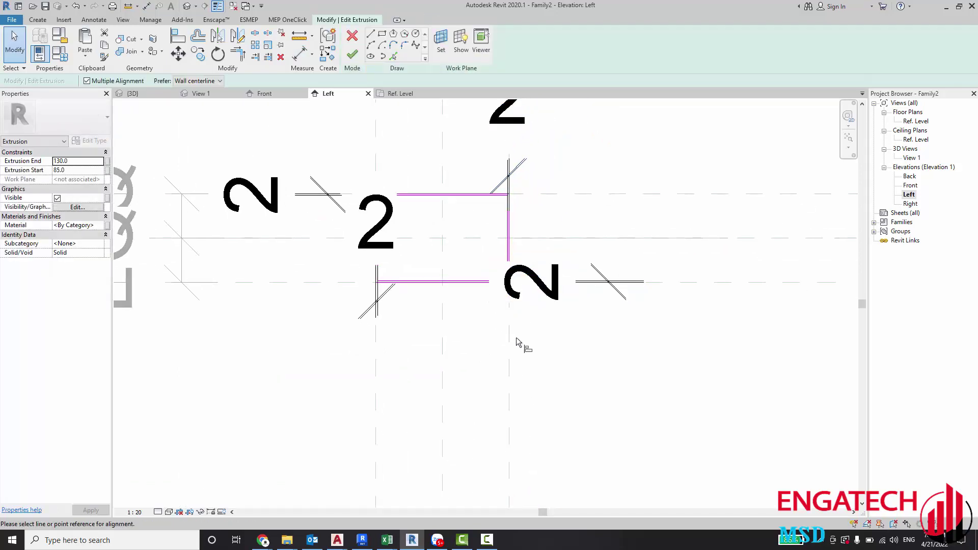
scroll(510, 233, "up", 3)
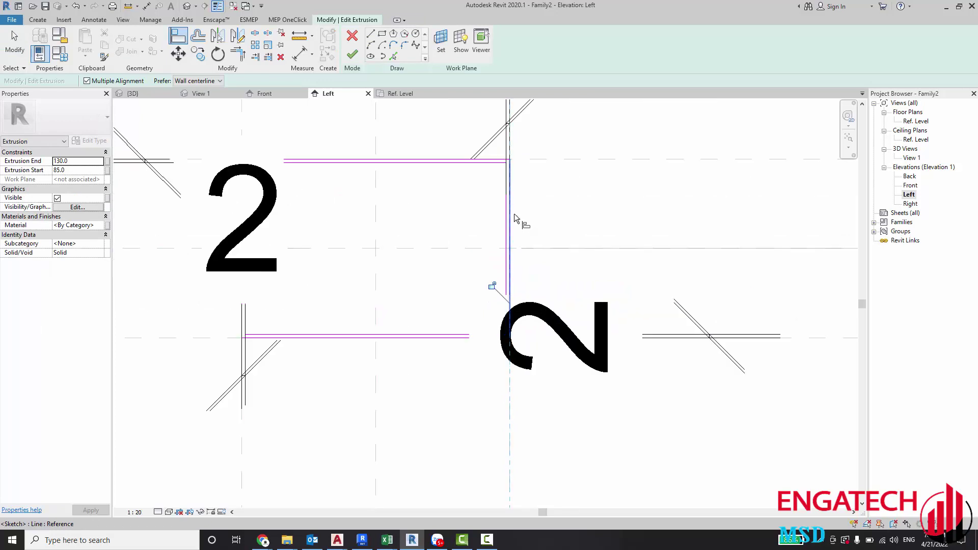
left_click(508, 264)
key("Escape")
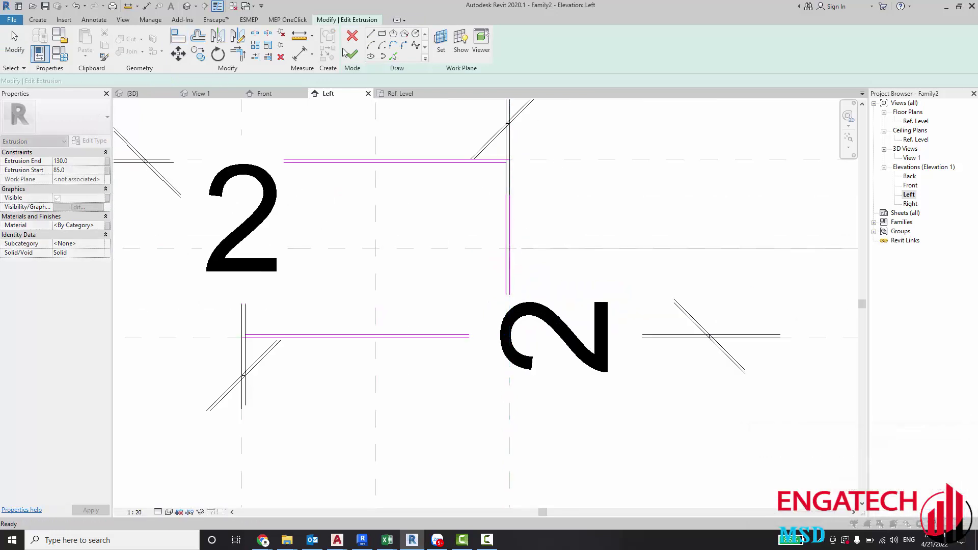
left_click(352, 54)
Step: Orbit the default 3D view to inspect both open end frames
key("Escape")
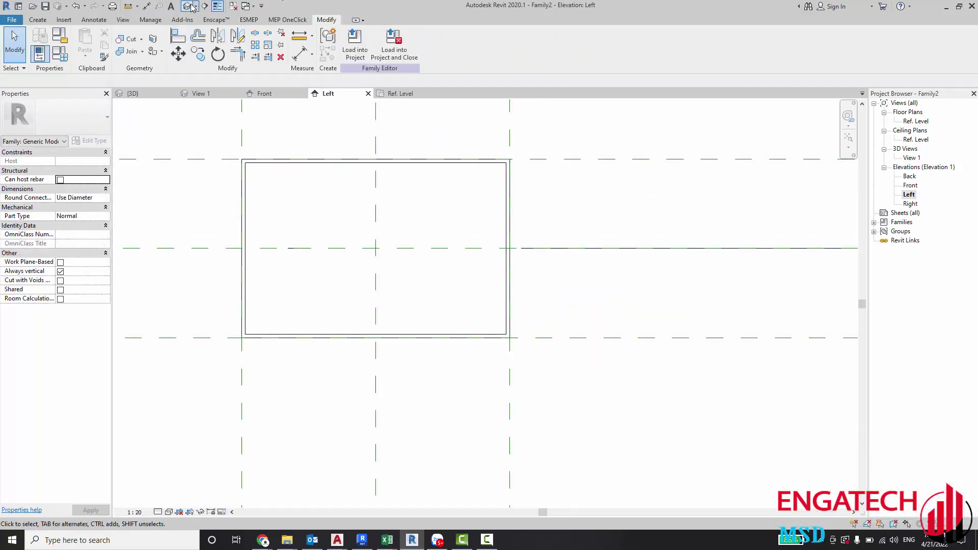
left_click(191, 6)
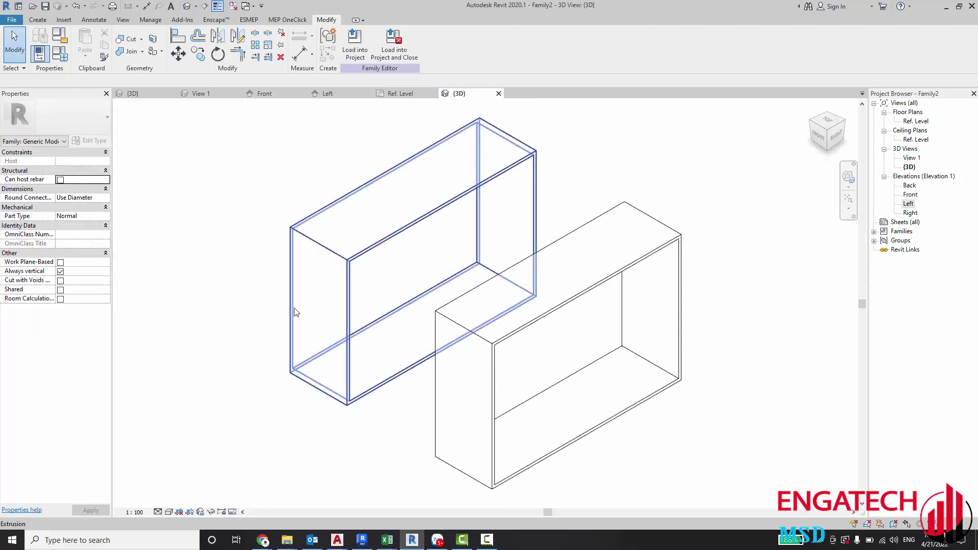
mouse_move(295, 312)
middle_mouse_down("shift")
mouse_move(515, 245)
mouse_move(360, 389)
mouse_move(353, 208)
mouse_move(877, 147)
middle_mouse_up("shift")
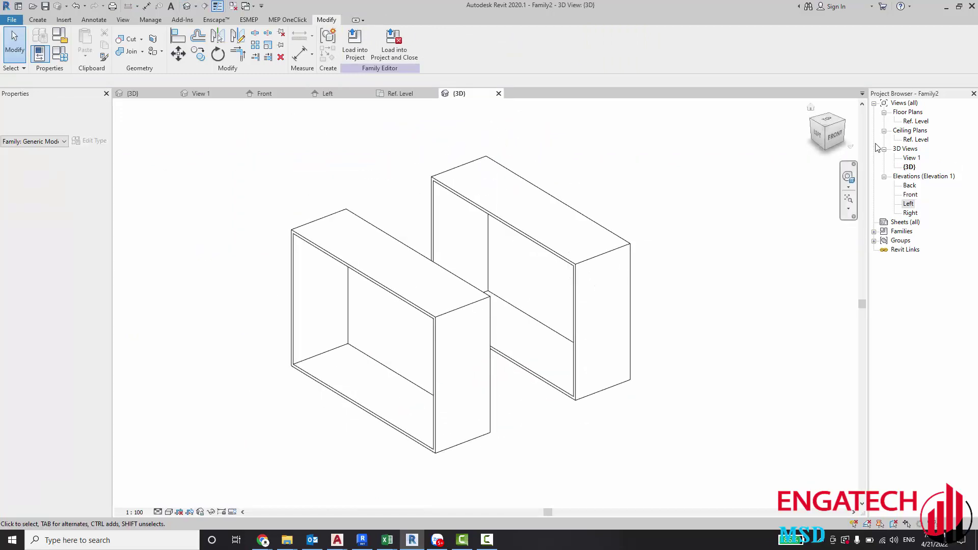
Step: Show both end frames side by side in the Back elevation
double_click(915, 121)
scroll(498, 236, "down", 2)
middle_click_drag(497, 235, 383, 229)
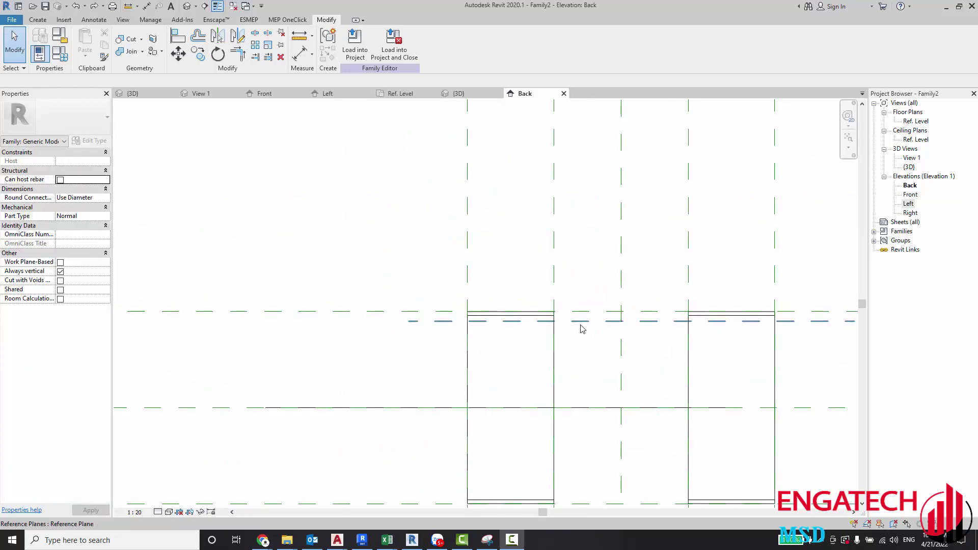
Step: Add a new horizontal reference plane and set its distance from the other plane
left_click(576, 322)
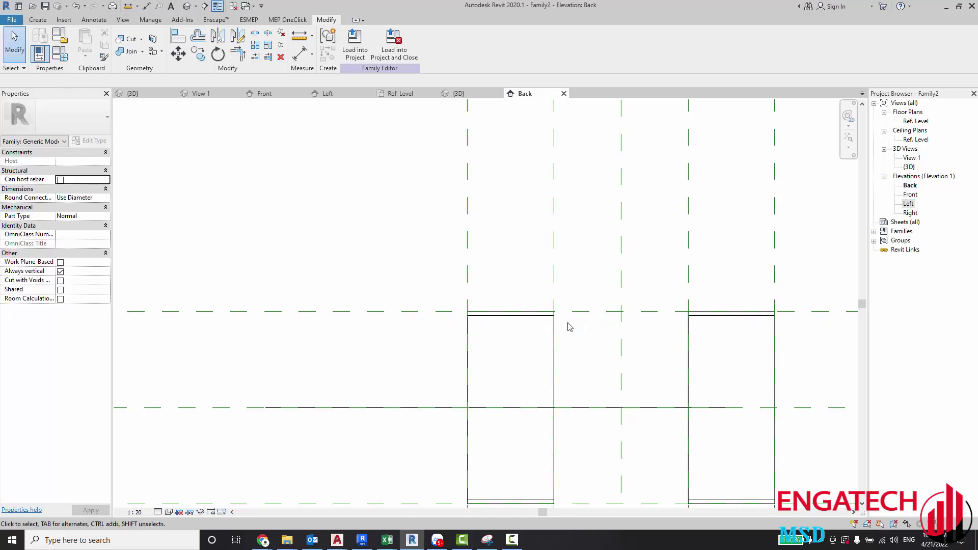
left_click(37, 20)
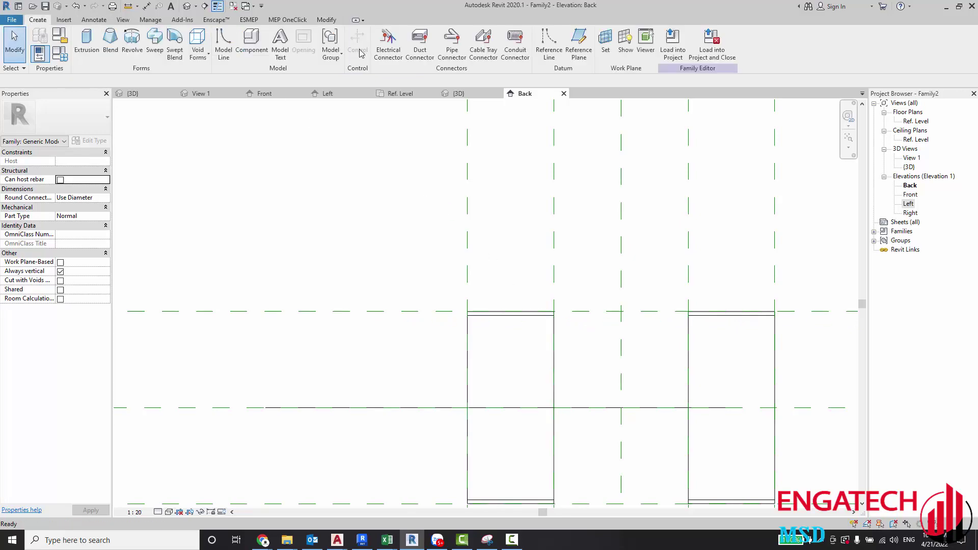
left_click(567, 49)
scroll(459, 328, "down", 2)
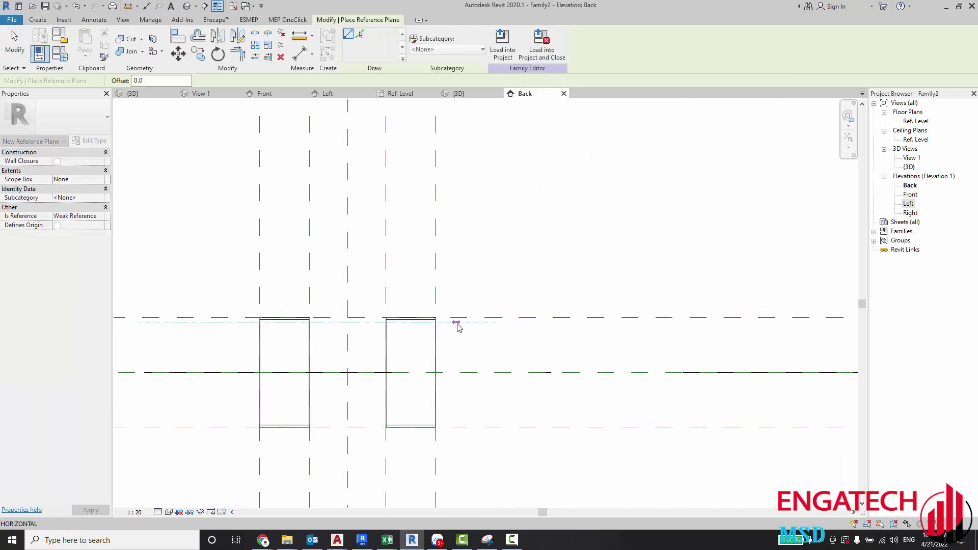
key("Escape")
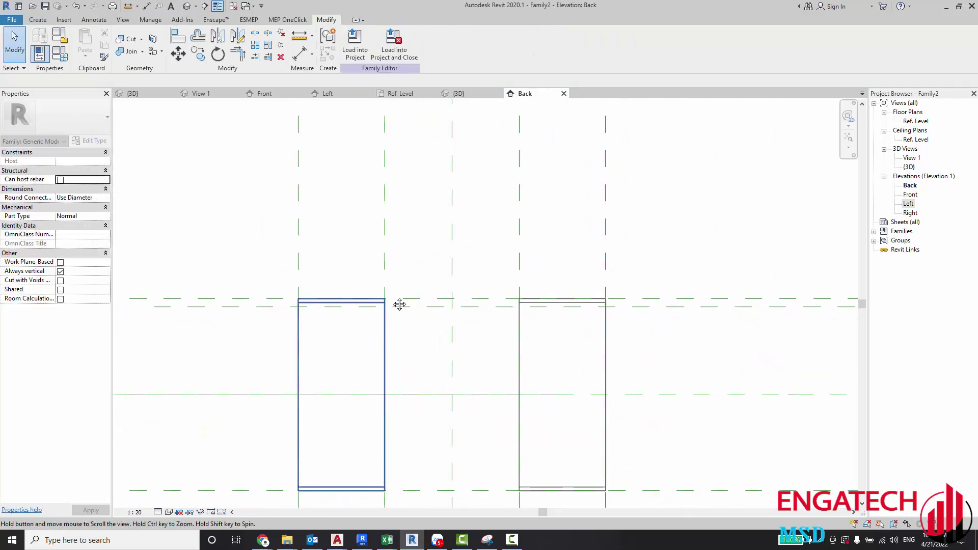
scroll(396, 304, "up", 5)
key("d")
key("i")
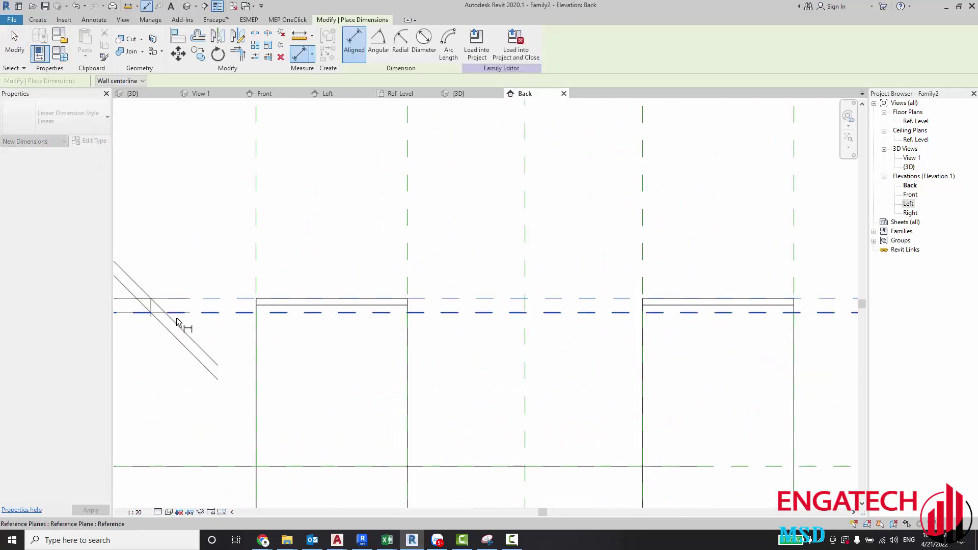
scroll(465, 318, "up", 3)
key("Escape")
key("Escape")
left_click(616, 317)
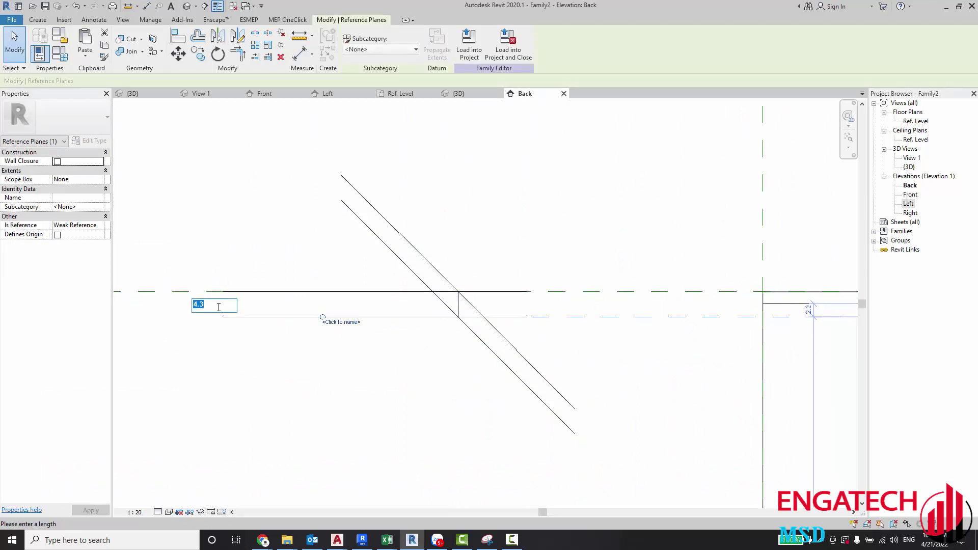
key("Return")
Step: Move the upper horizontal reference plane down onto the end frames' top edge
left_click(472, 319)
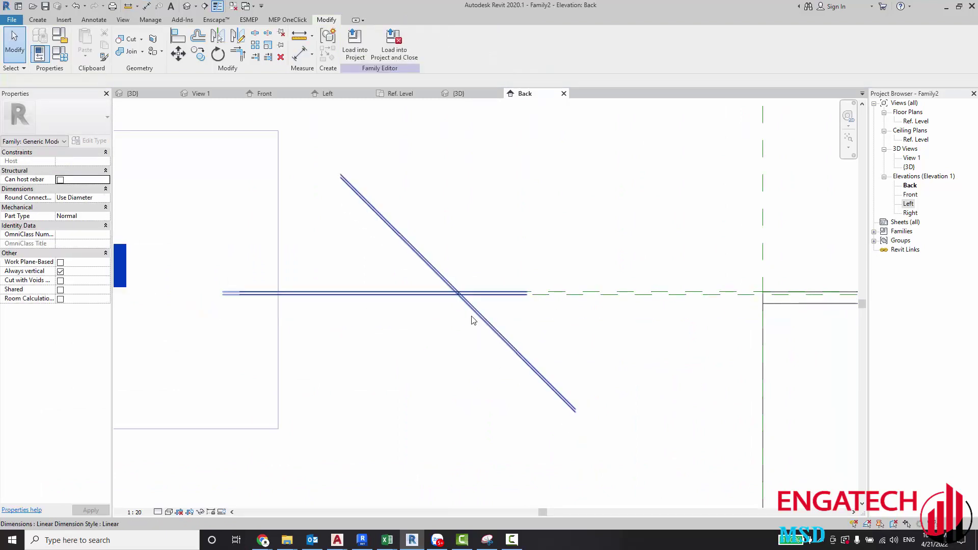
scroll(624, 319, "down", 3)
key("Escape")
scroll(622, 322, "up", 5)
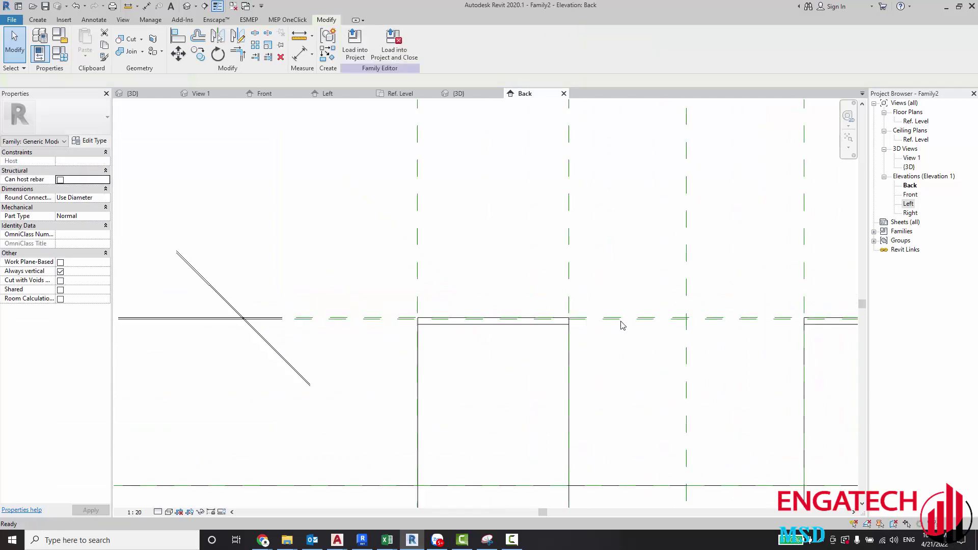
scroll(611, 322, "up", 1)
left_click(599, 321)
left_click_drag(596, 322, 595, 332)
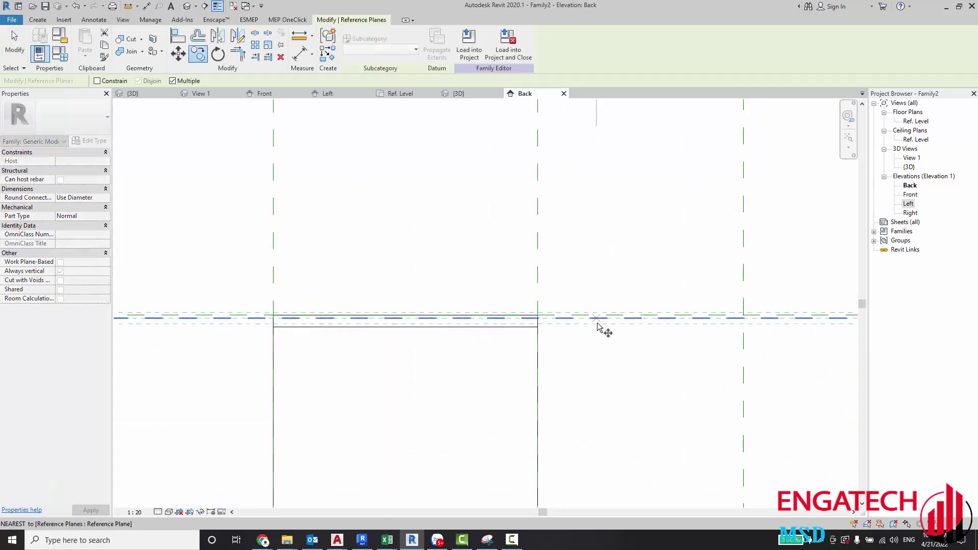
key("Escape")
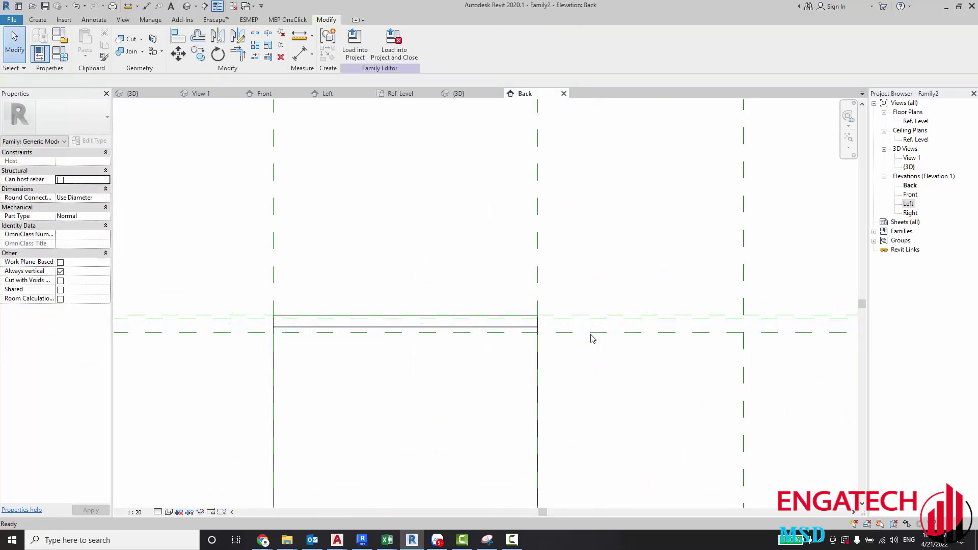
Step: Set the reference plane's temporary dimension to 2 above the frame tops
key("d")
key("i")
middle_click_drag(585, 323, 698, 331)
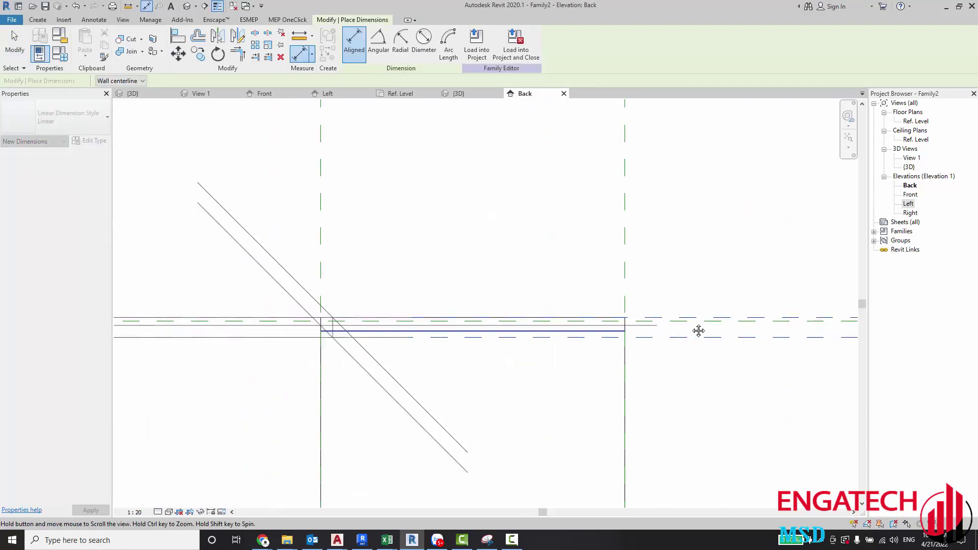
scroll(530, 331, "down", 3)
scroll(448, 332, "down", 2)
key("Escape")
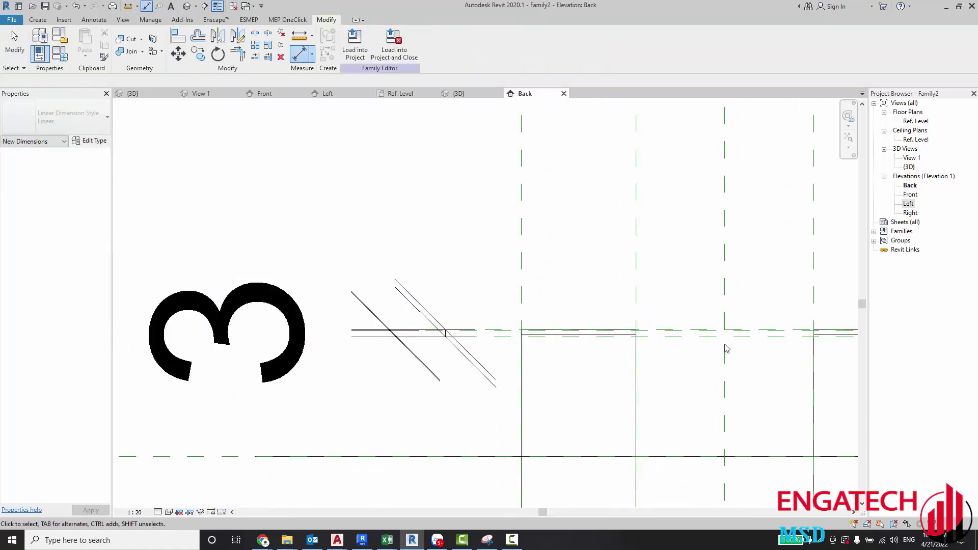
left_click(723, 336)
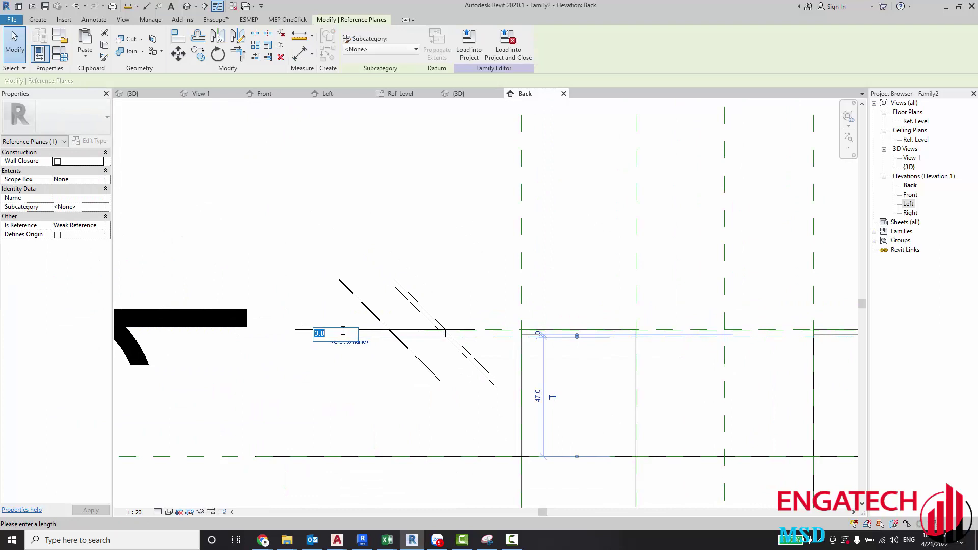
key("Return")
left_click(449, 336)
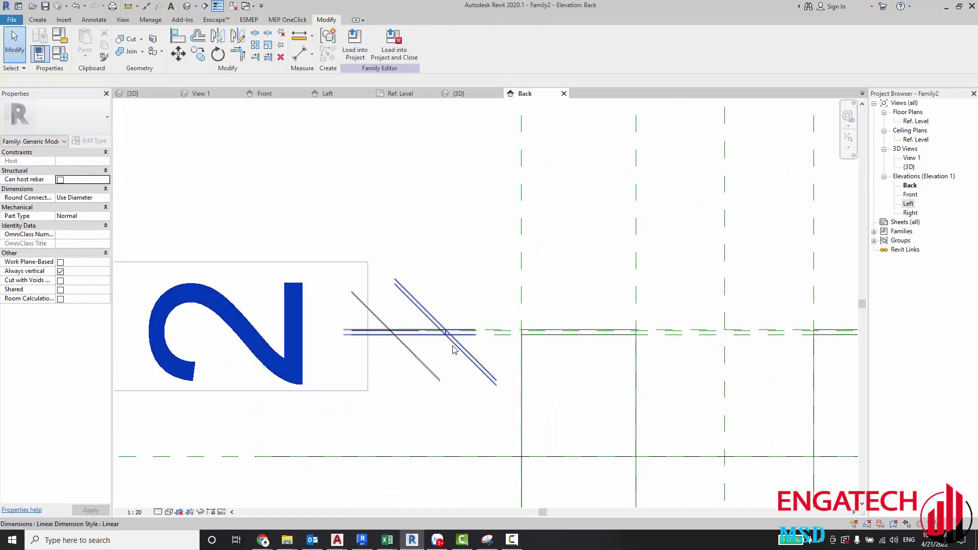
scroll(646, 349, "down", 2)
scroll(690, 346, "up", 3)
key("Escape")
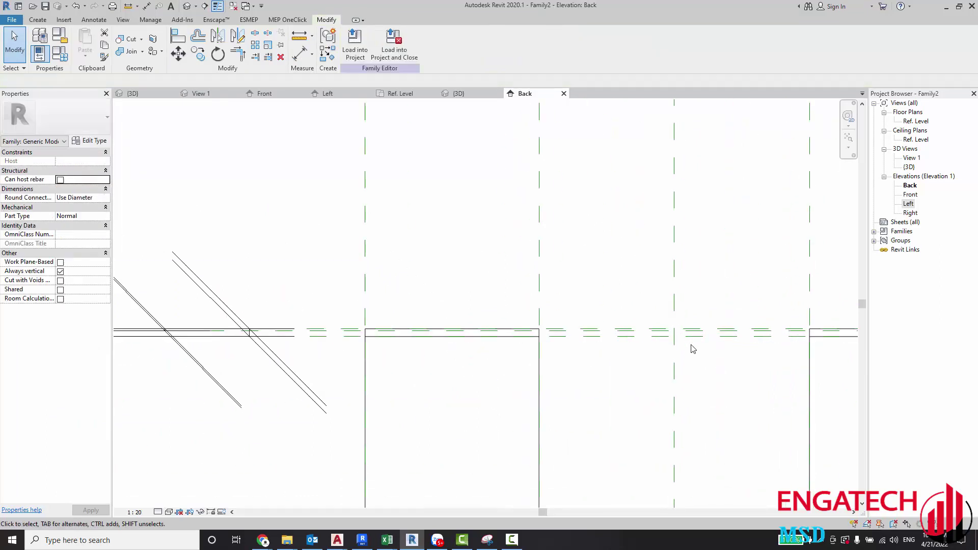
scroll(657, 349, "down", 2)
scroll(617, 346, "up", 3)
scroll(605, 337, "up", 2)
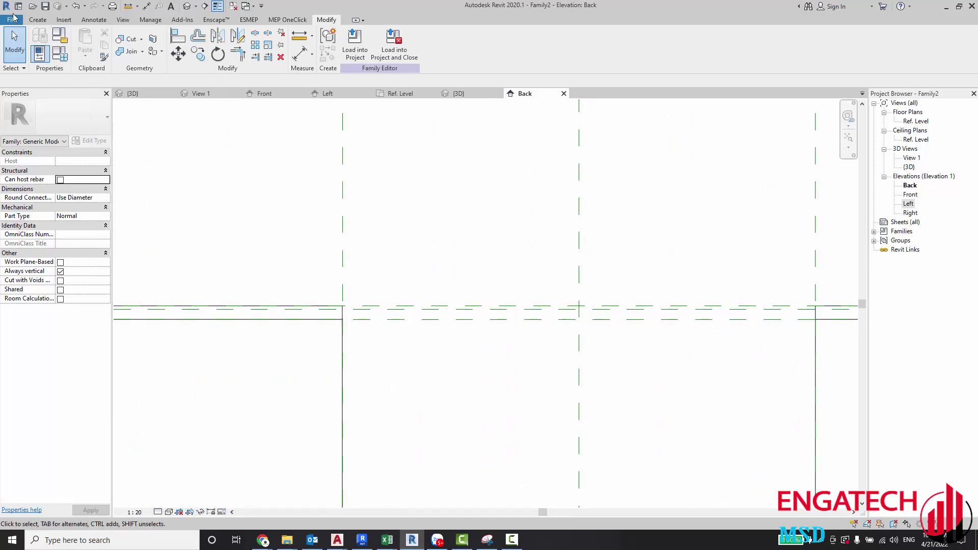
Step: Start a sweep and begin sketching its path in the Left elevation
left_click(41, 20)
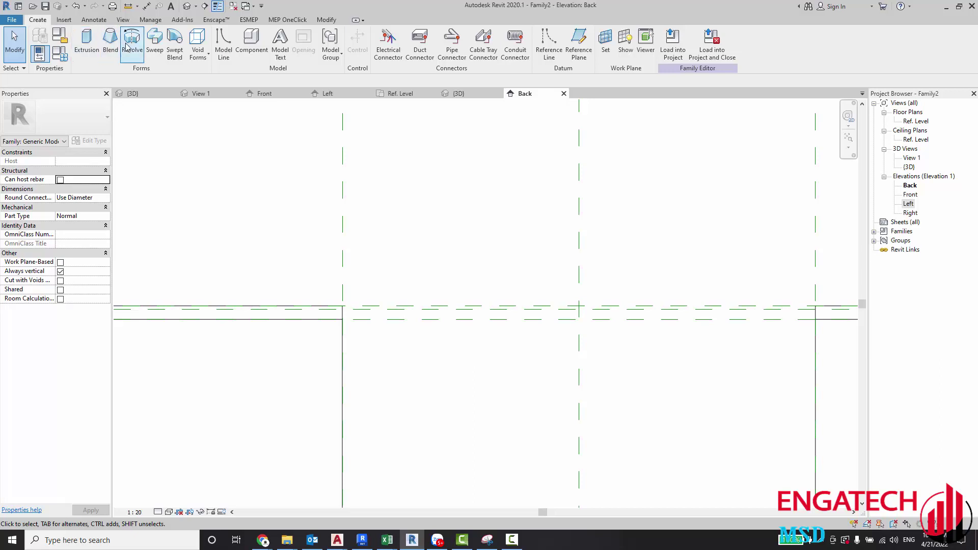
left_click(155, 38)
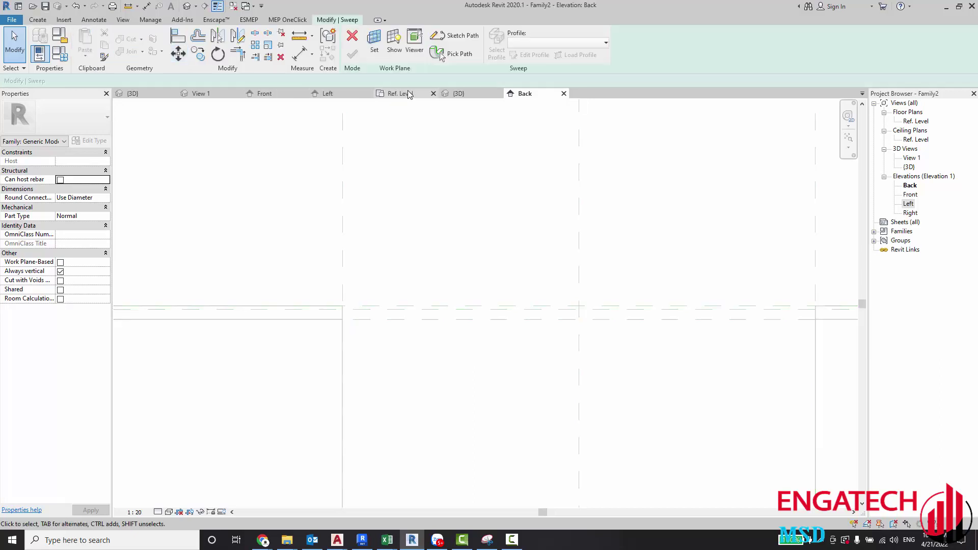
double_click(909, 203)
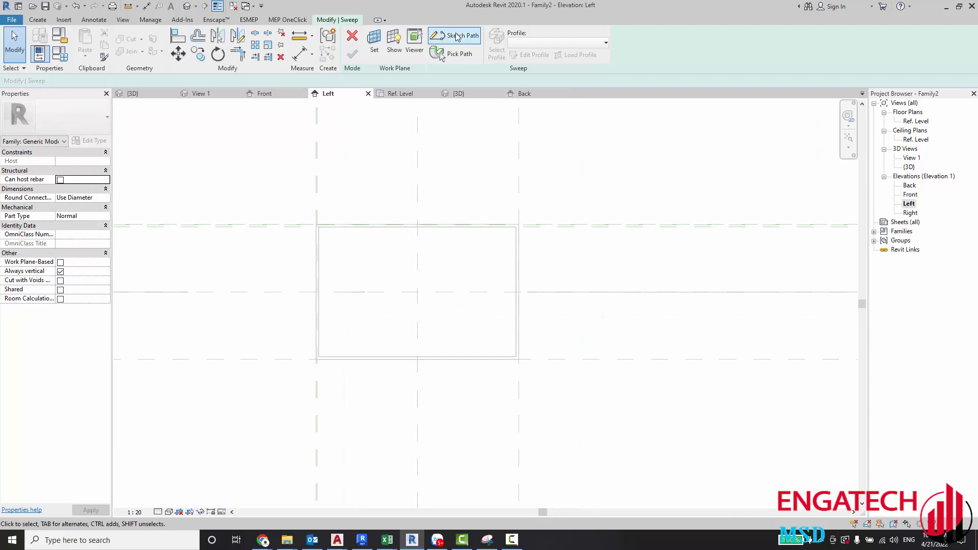
left_click(457, 37)
Step: Draw the rectangular sweep path around the end frame's corners
scroll(317, 225, "up", 2)
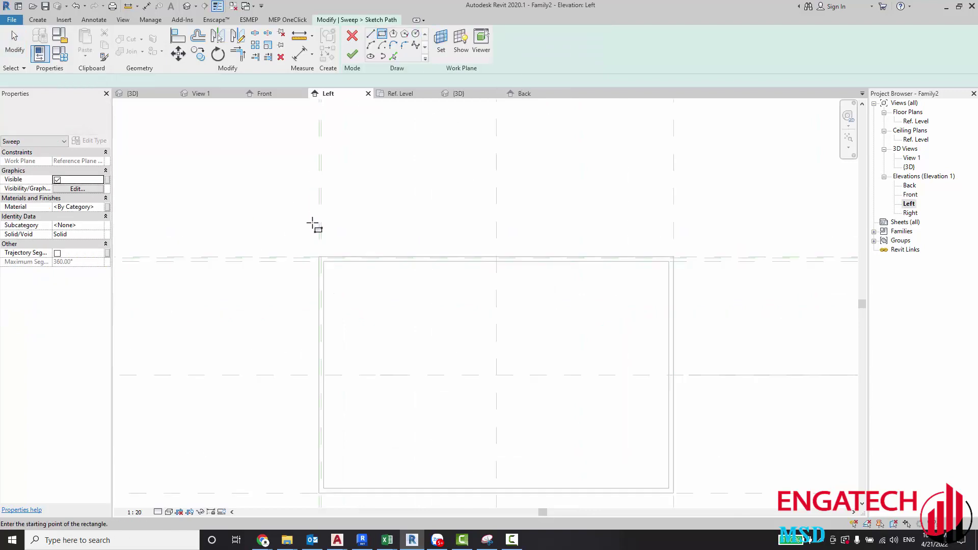
left_click(320, 261)
mouse_move(354, 292)
middle_mouse_down()
mouse_move(479, 225)
mouse_move(454, 283)
middle_mouse_up()
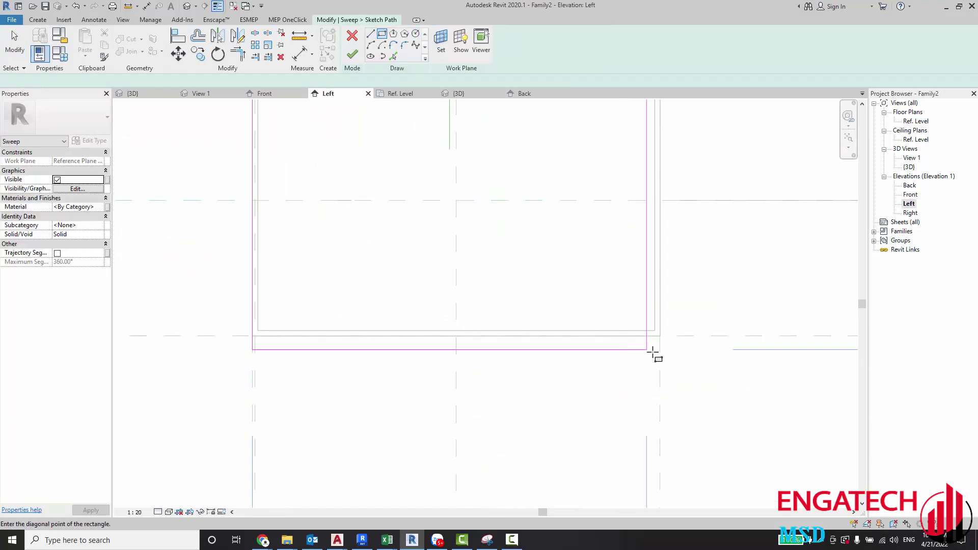
left_click(660, 336)
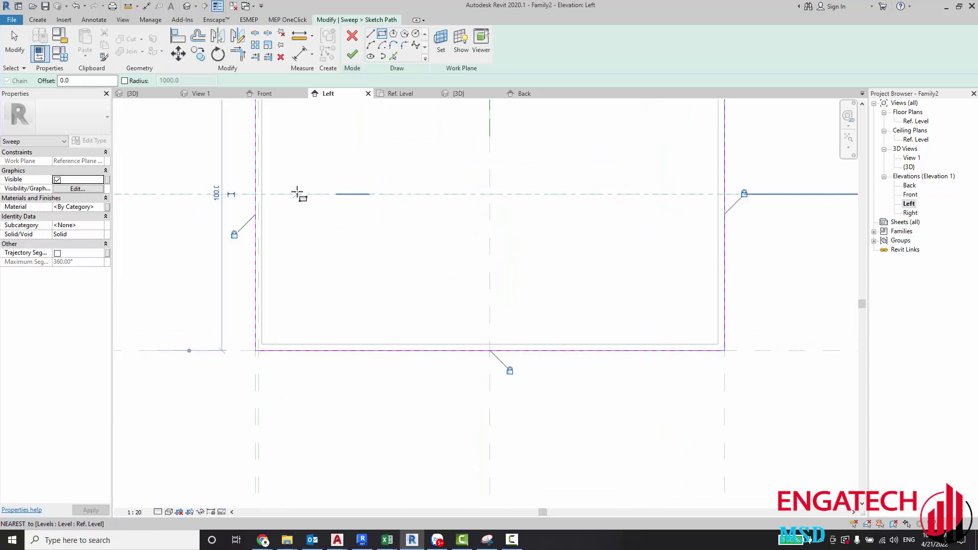
middle_click_drag(302, 194, 426, 271)
scroll(433, 206, "up", 2)
scroll(382, 201, "down", 1)
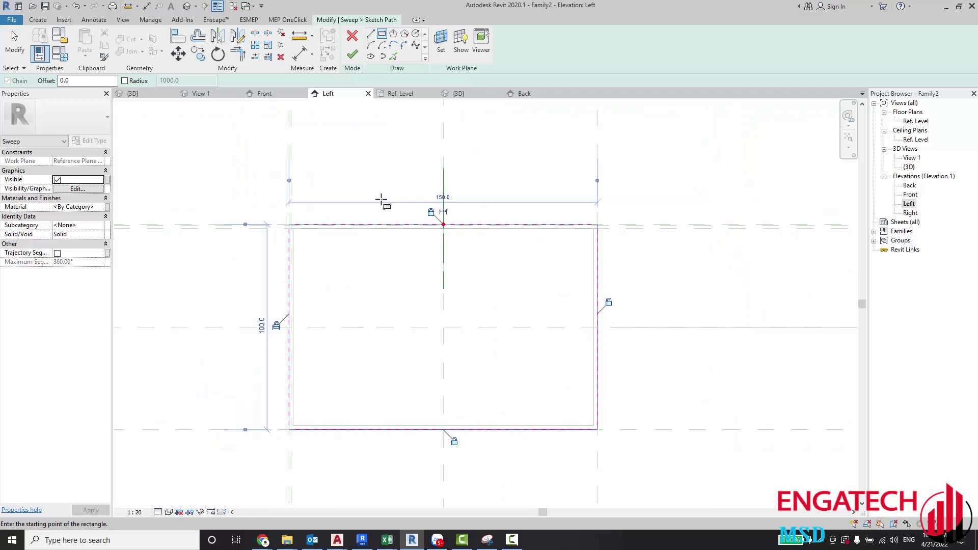
scroll(371, 153, "down", 1)
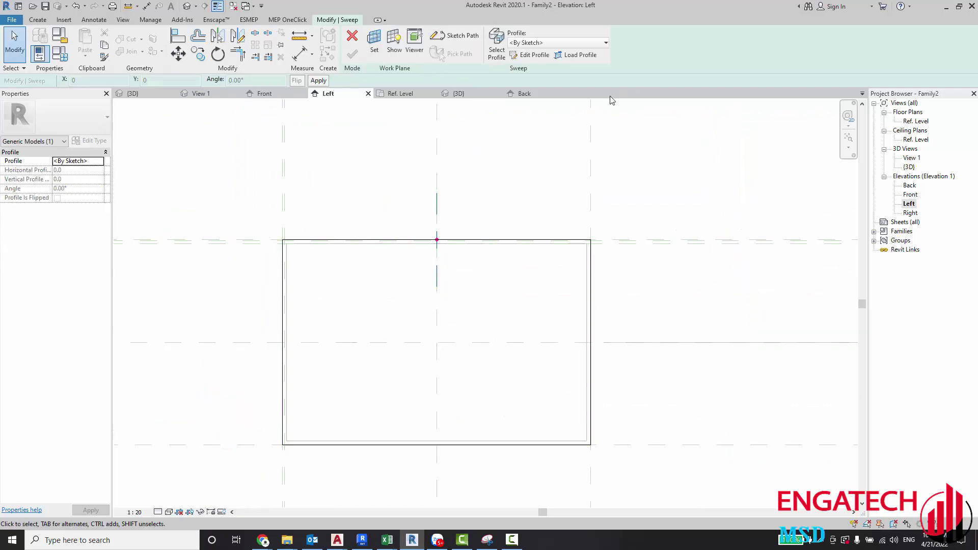
Step: Edit the sweep profile in the Back elevation using the Spline draw tool
left_click(527, 55)
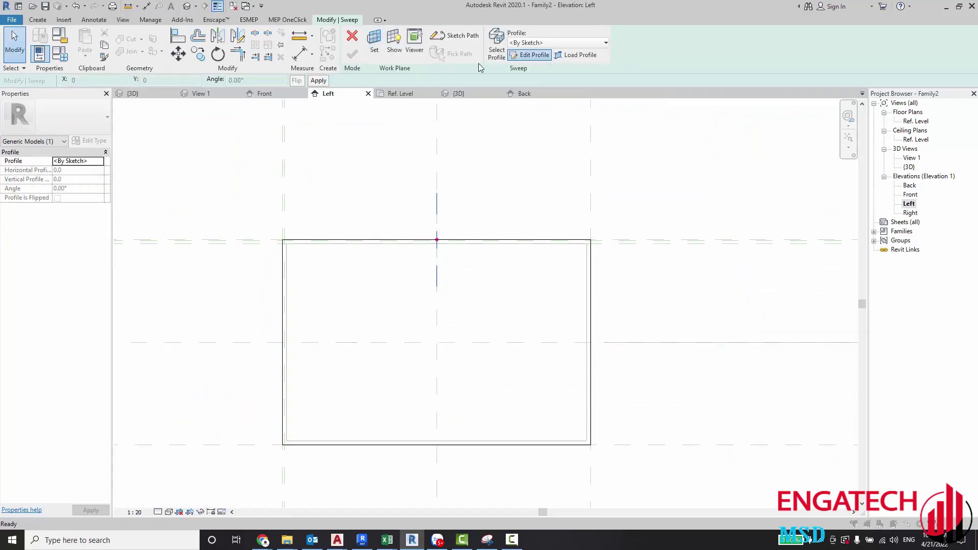
left_click(477, 373)
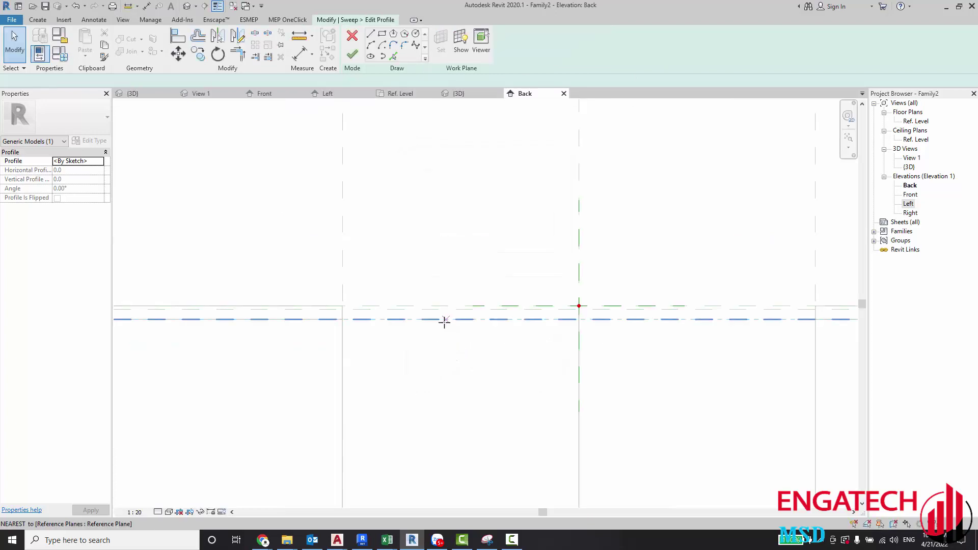
scroll(477, 277, "down", 2)
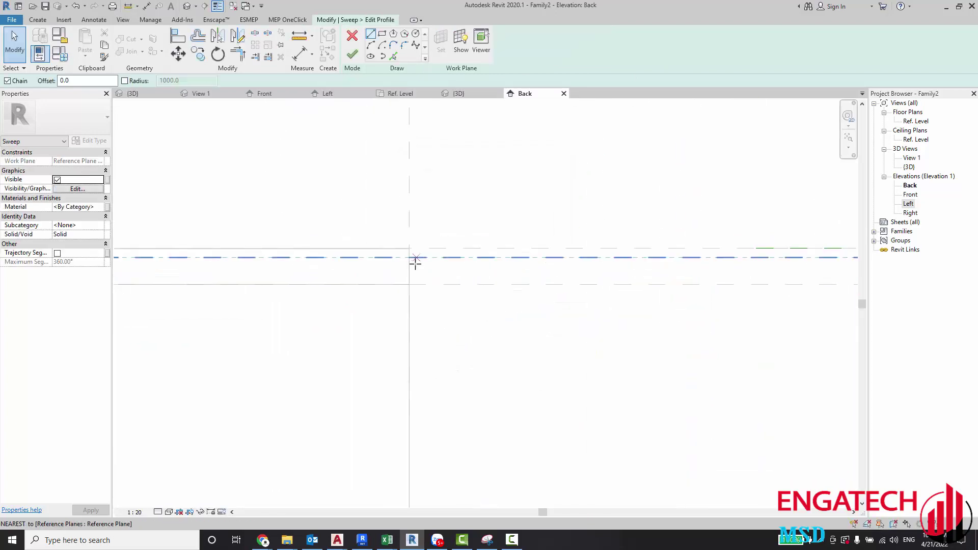
scroll(415, 260, "up", 3)
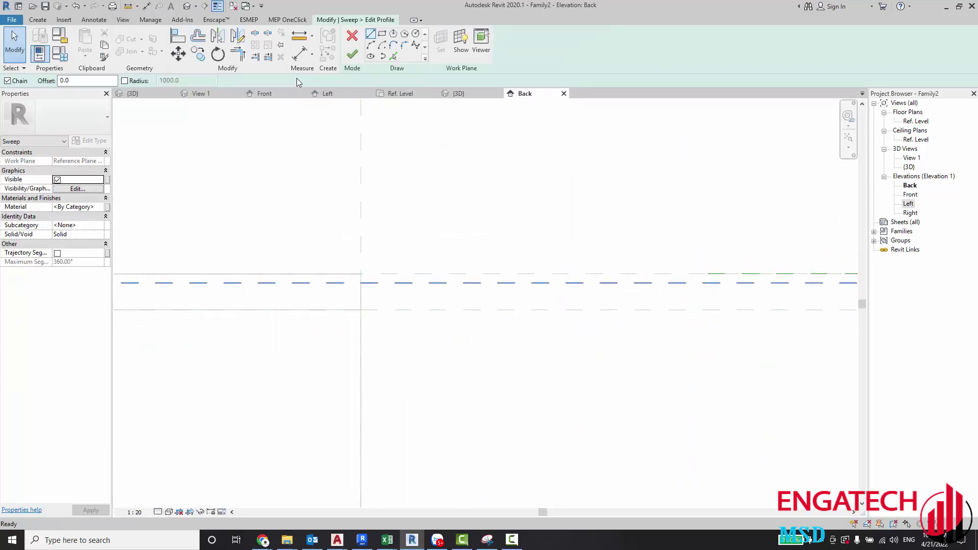
left_click(415, 47)
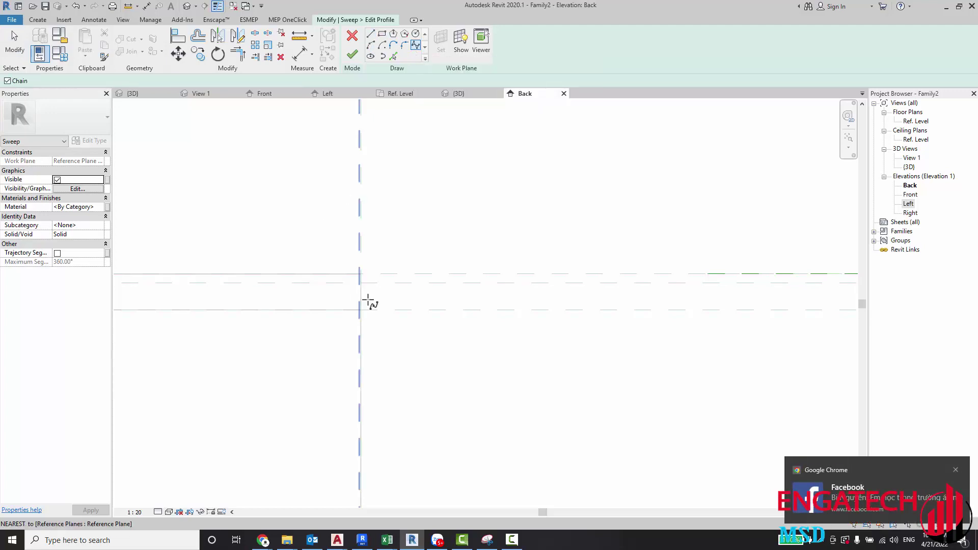
scroll(368, 302, "up", 2)
Step: Draw the first three crests of the wavy spline along the reference plane
left_click(351, 269)
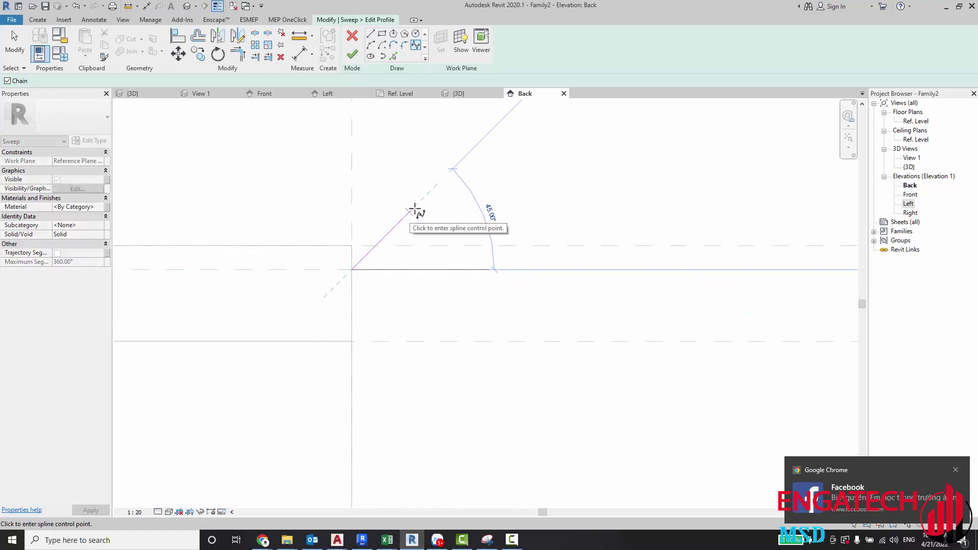
scroll(285, 234, "down", 2)
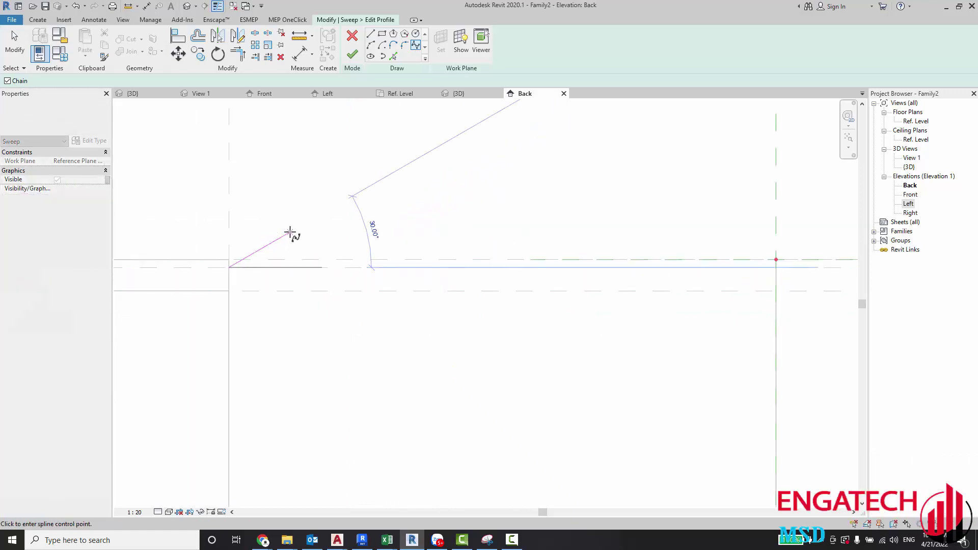
left_click(306, 246)
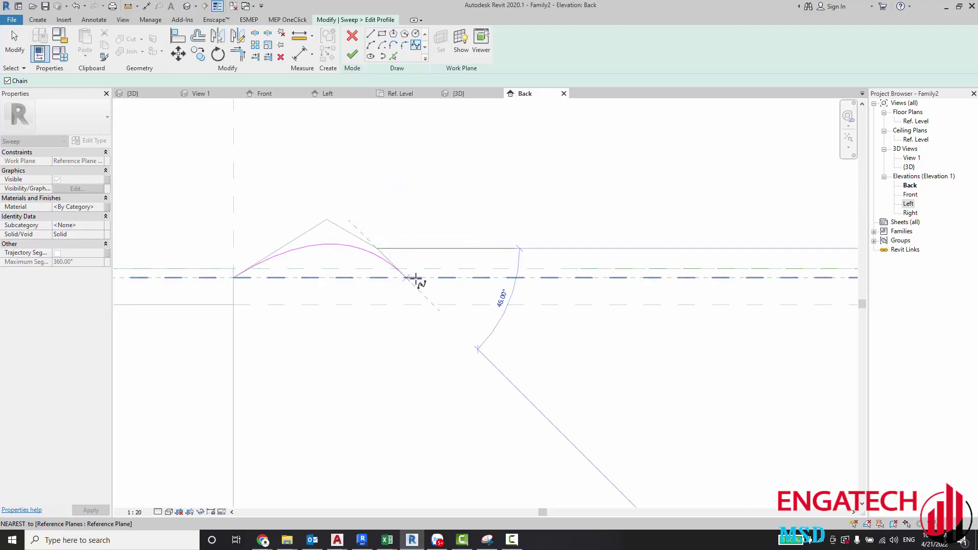
left_click(415, 279)
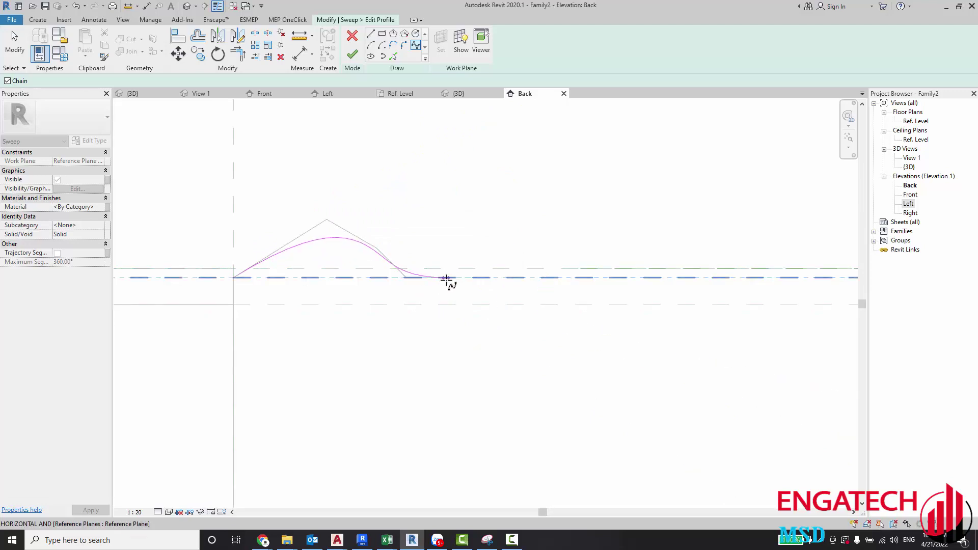
left_click(473, 279)
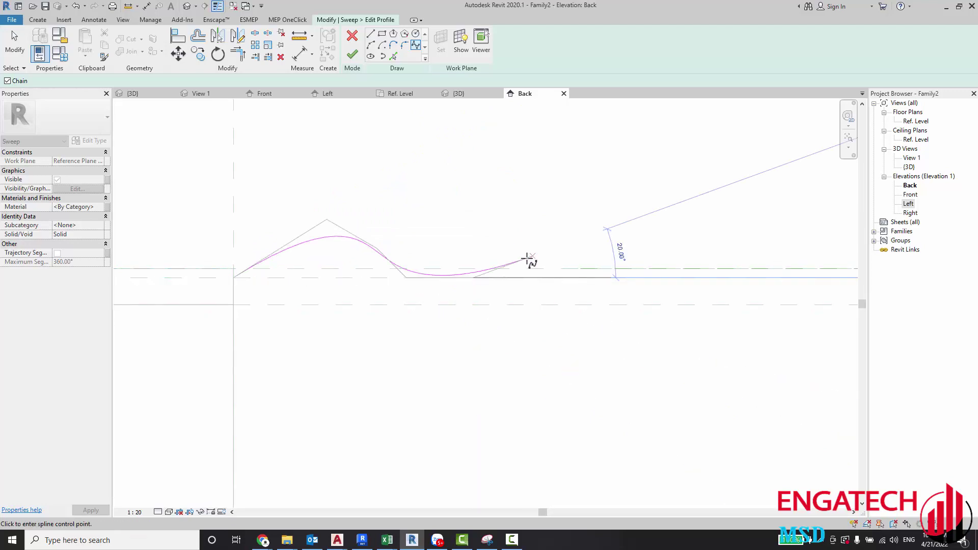
middle_click_drag(524, 260, 369, 285)
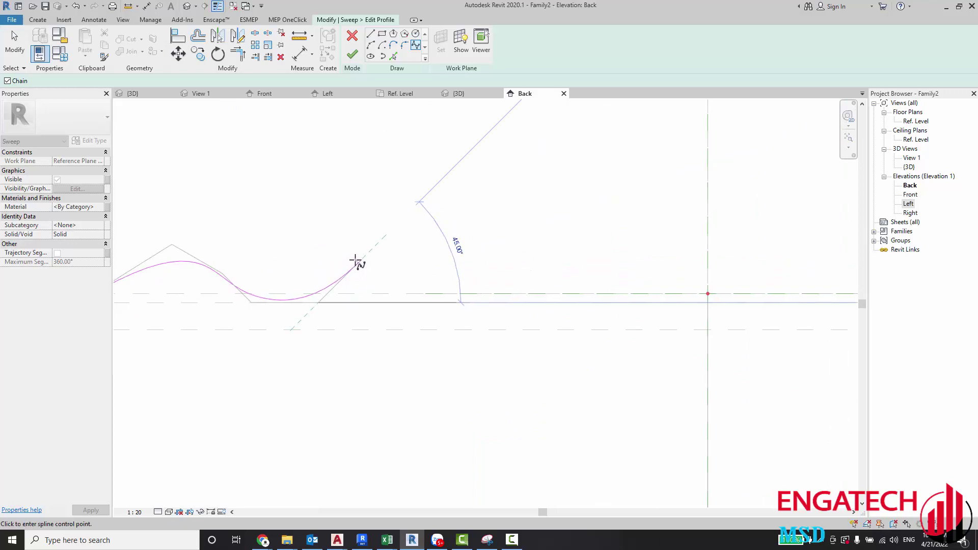
left_click(356, 262)
left_click(411, 262)
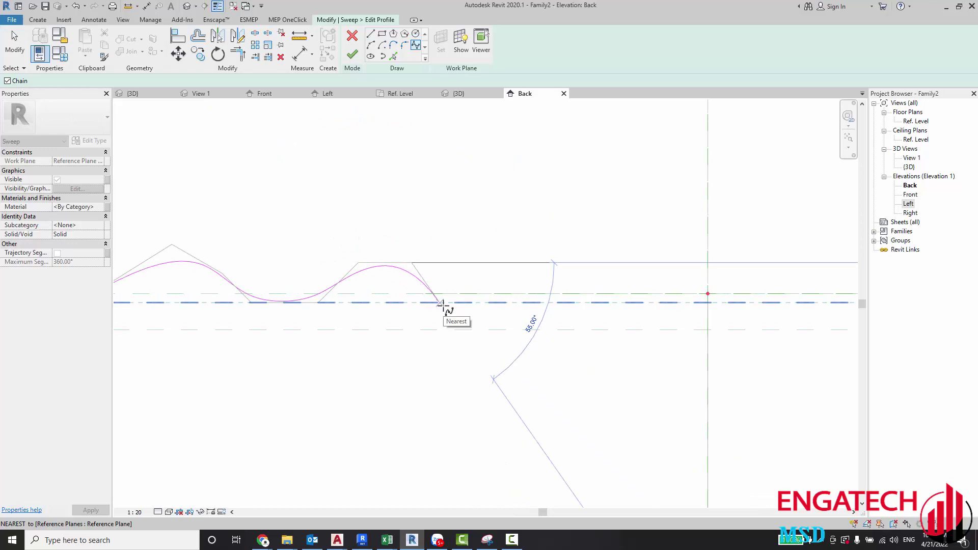
left_click(440, 302)
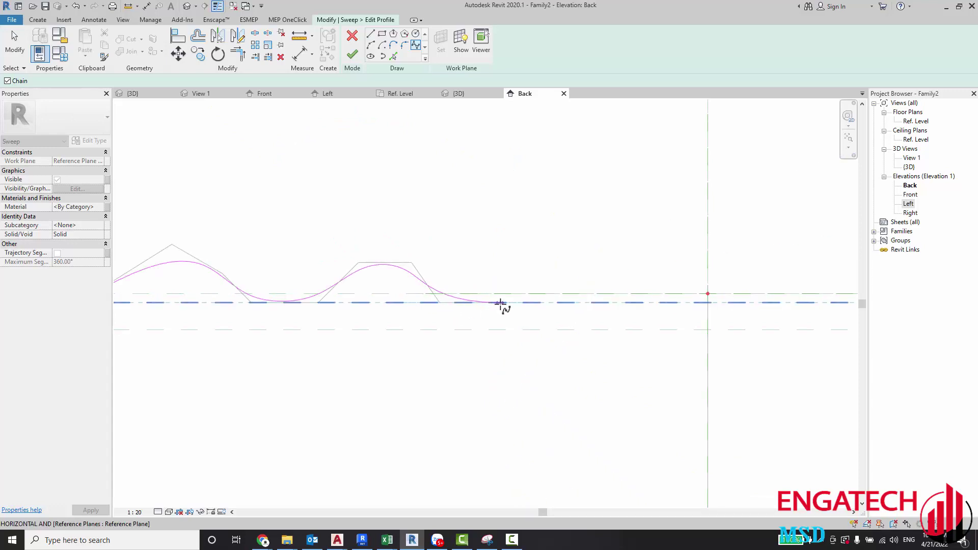
left_click(500, 303)
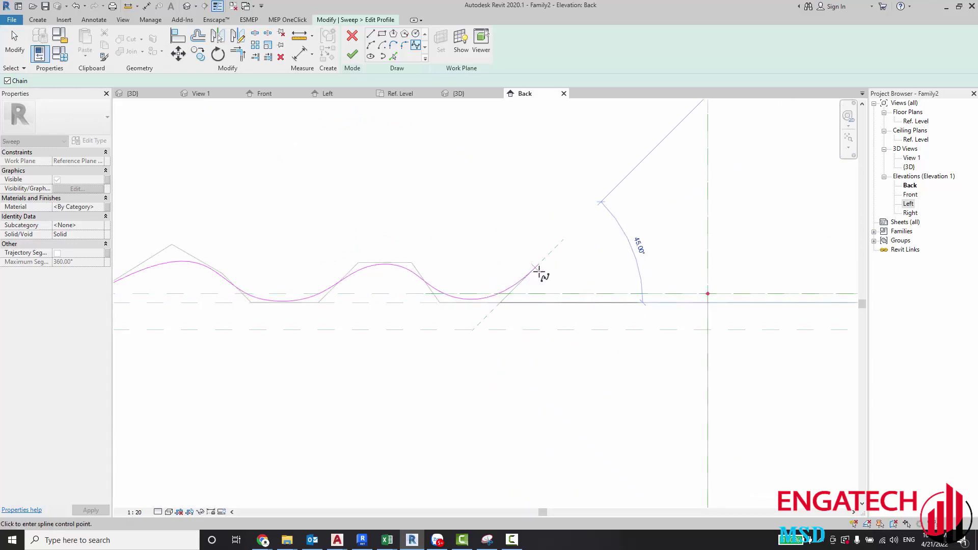
left_click(535, 268)
left_click(584, 268)
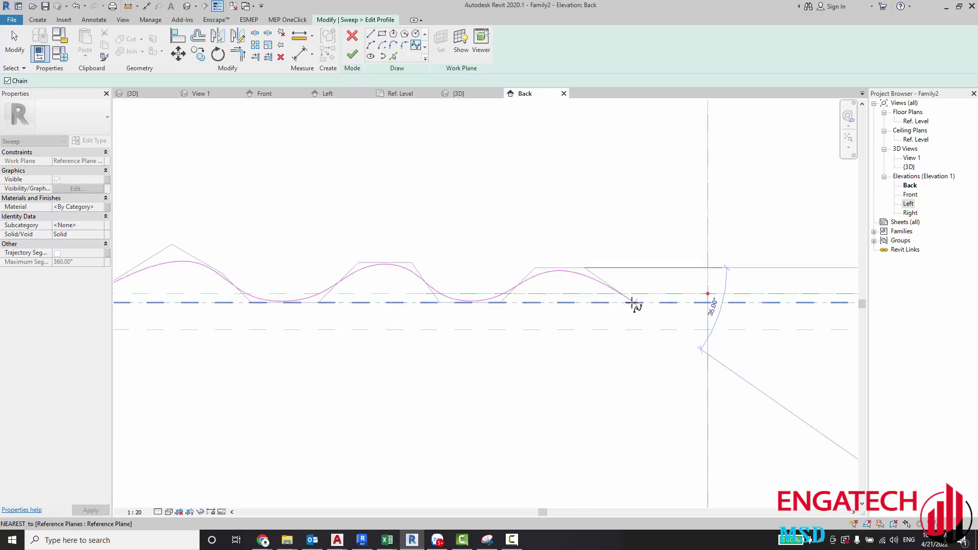
left_click(618, 302)
Step: Continue the spline with further crests to the end reference-plane intersection
middle_click_drag(618, 307, 501, 310)
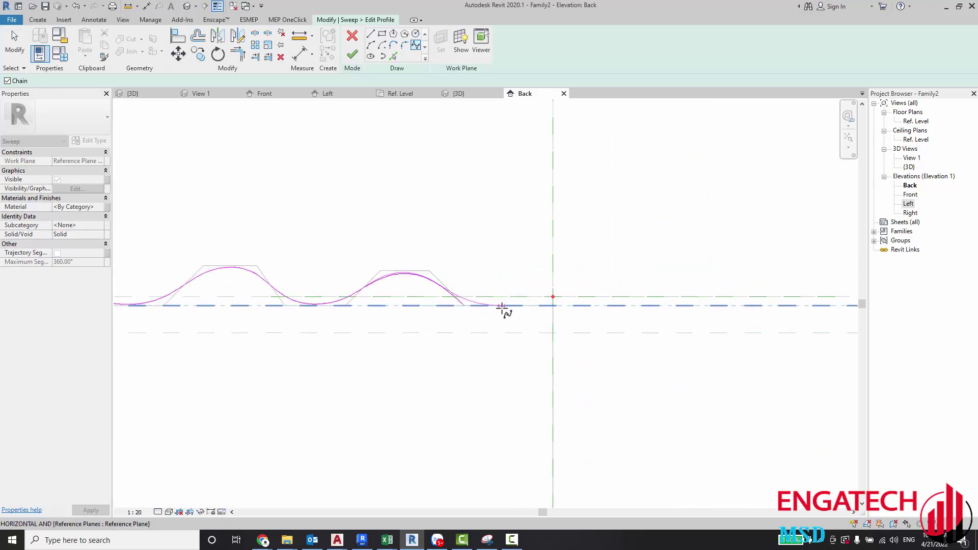
left_click(509, 306)
left_click(555, 275)
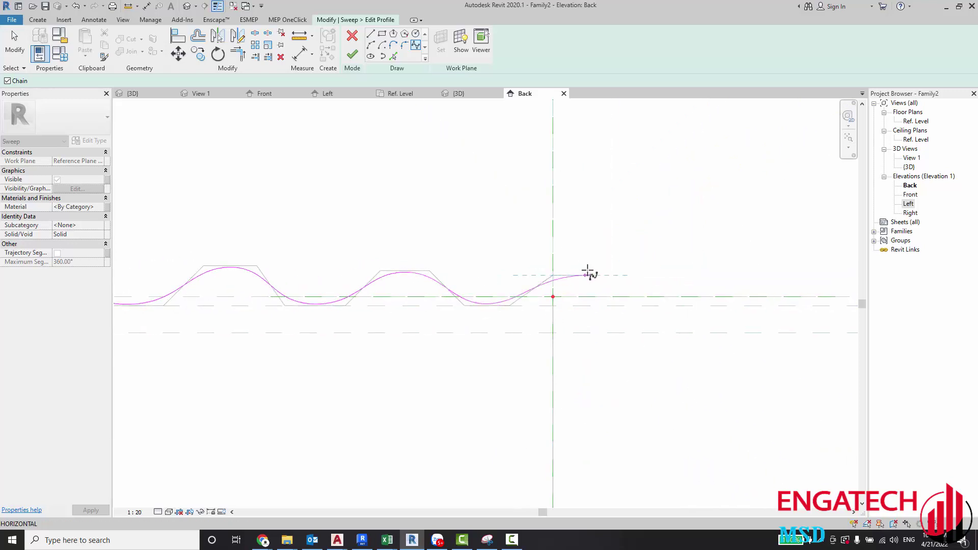
left_click(586, 275)
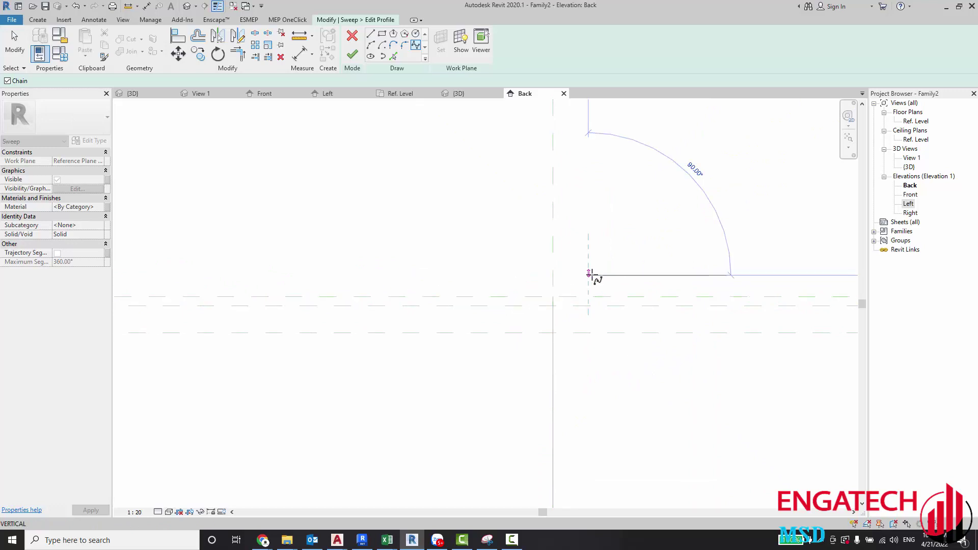
left_click(625, 303)
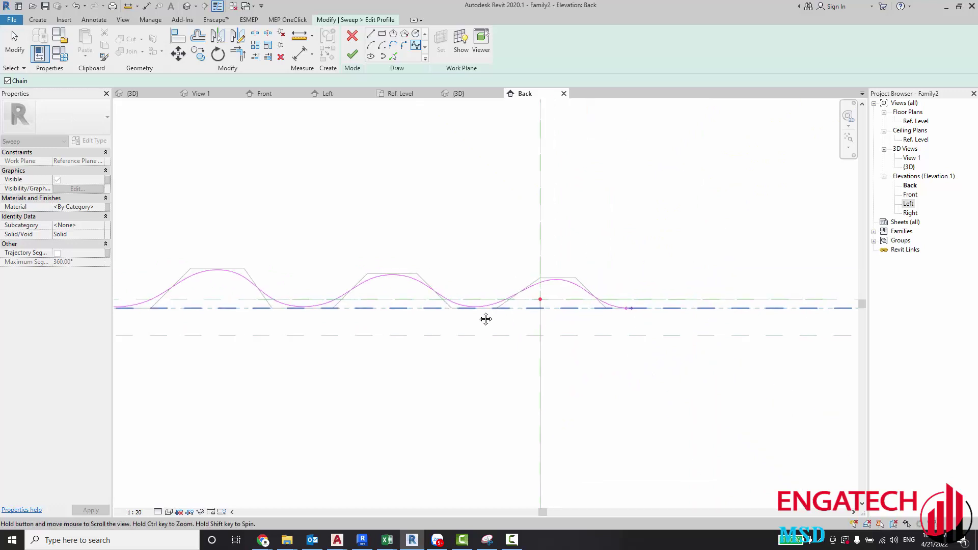
middle_click_drag(657, 301, 489, 315)
left_click(506, 314)
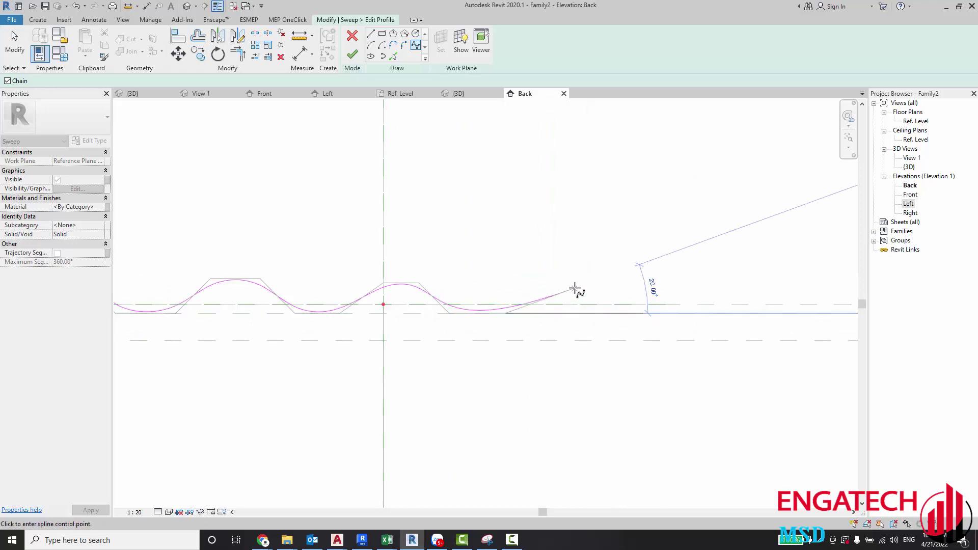
left_click(551, 282)
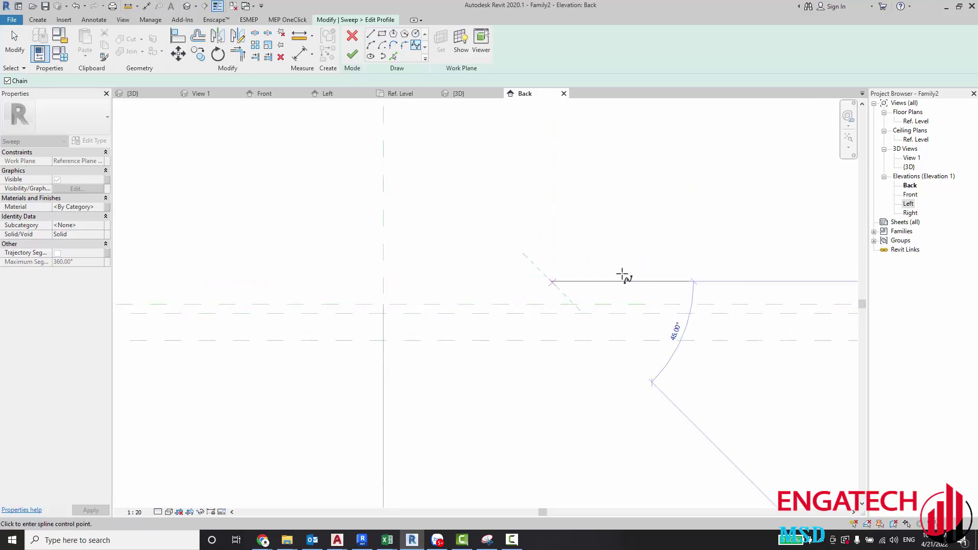
left_click(622, 275)
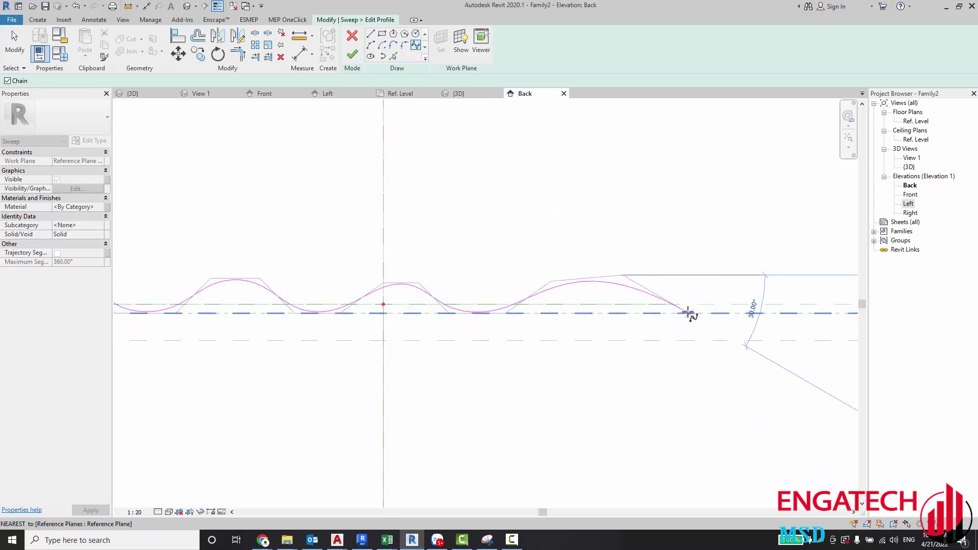
left_click(687, 305)
middle_click_drag(752, 313, 601, 321)
left_click(605, 321)
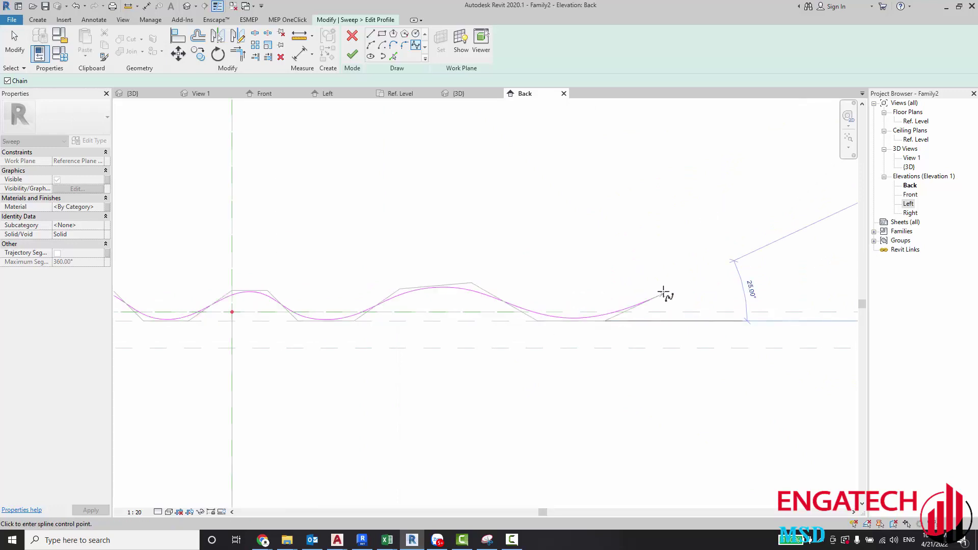
middle_click_drag(585, 299, 485, 284)
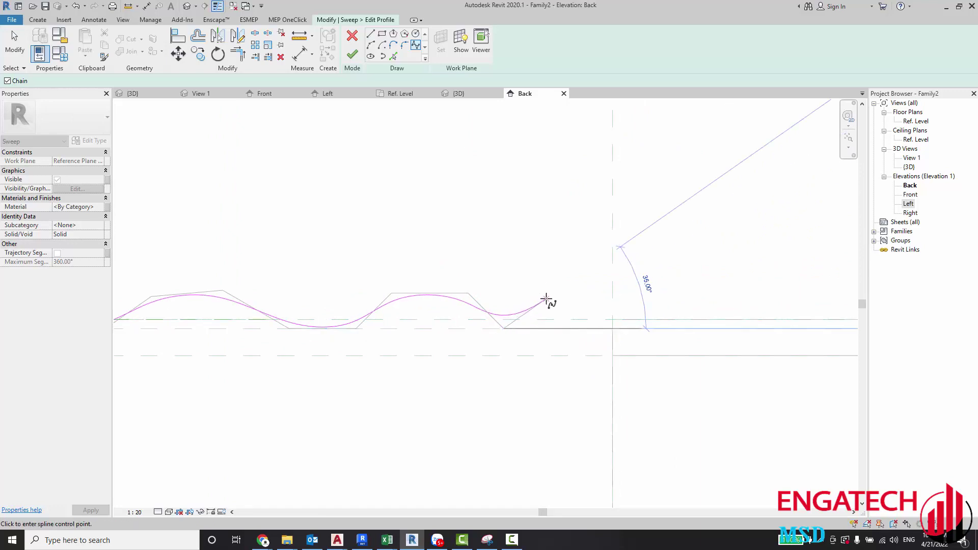
left_click(544, 328)
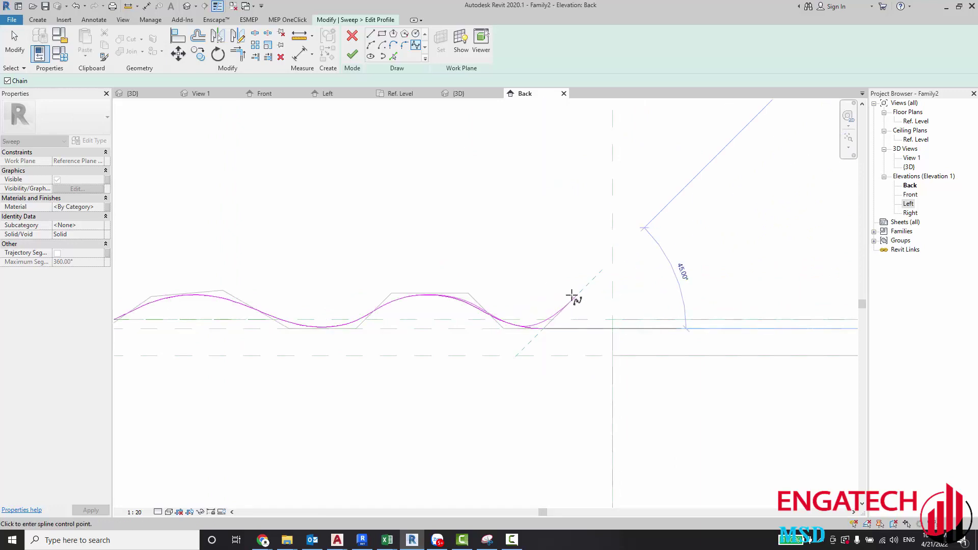
left_click(612, 329)
scroll(589, 351, "down", 3)
key("Escape")
key("Escape")
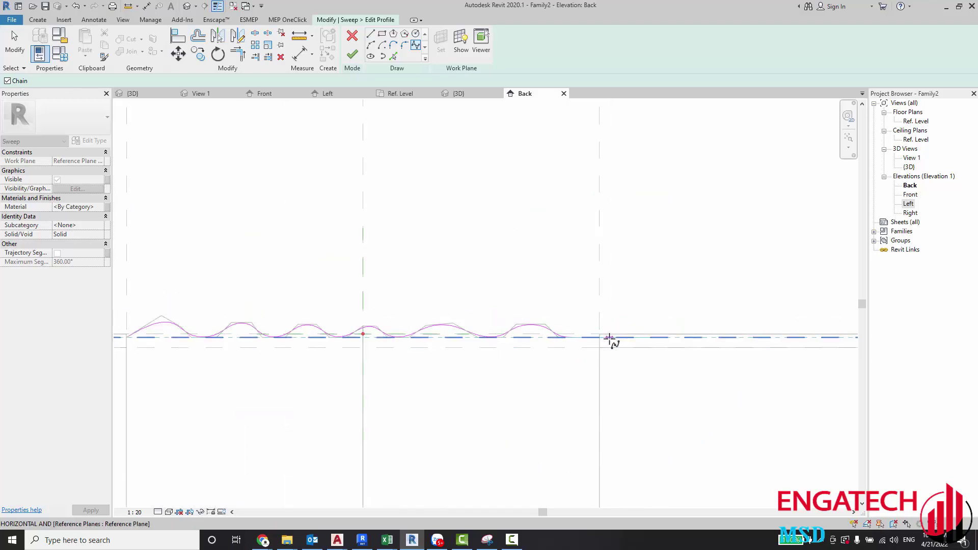
scroll(606, 338, "down", 3)
scroll(410, 345, "up", 3)
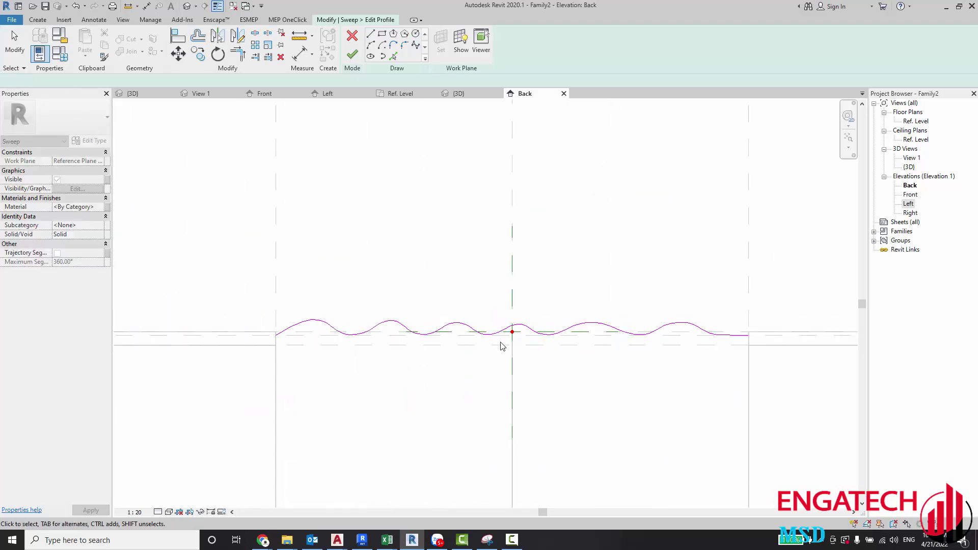
Step: Drag spline control points to even out the crests and troughs
left_click(451, 337)
scroll(618, 328, "up", 3)
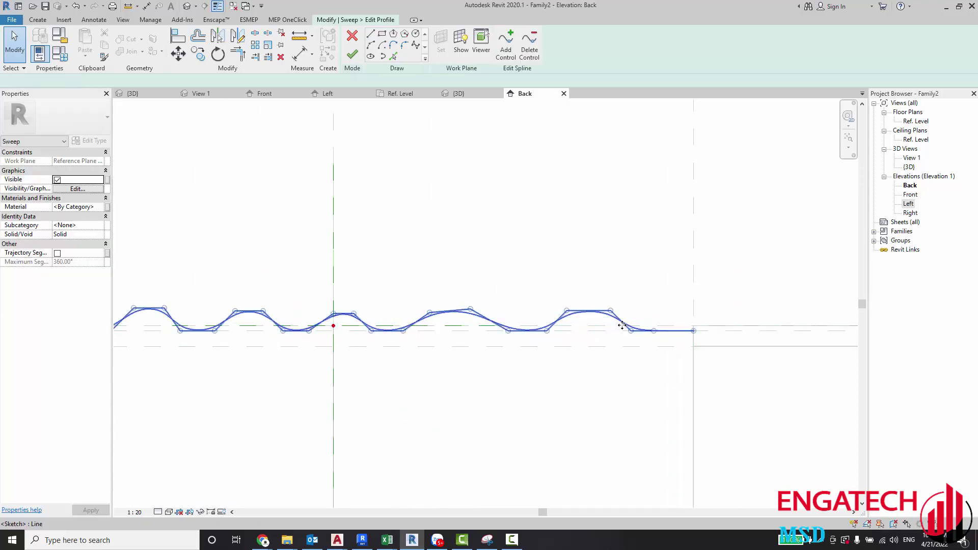
mouse_move(643, 331)
left_mouse_down()
mouse_move(603, 305)
mouse_move(635, 304)
left_mouse_up()
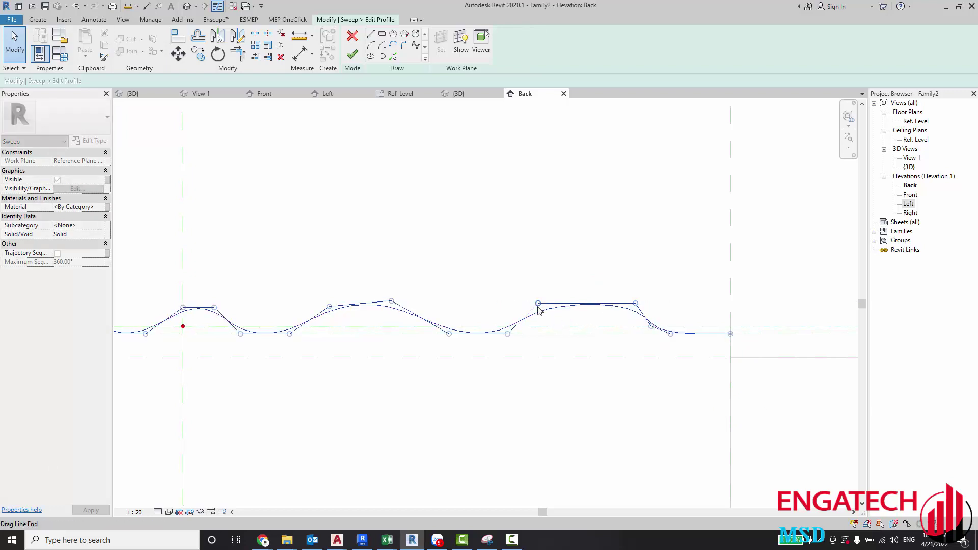
left_click_drag(538, 304, 558, 299)
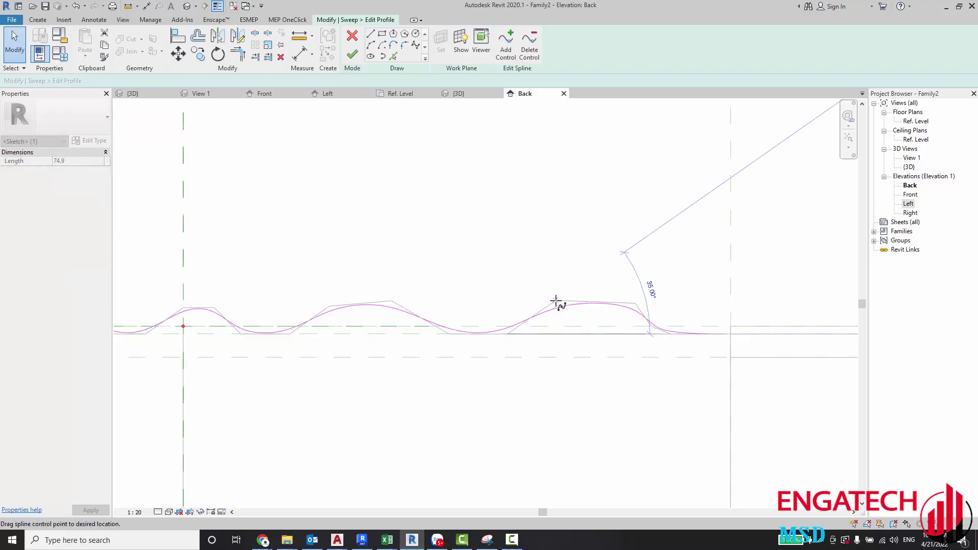
left_click_drag(635, 303, 634, 299)
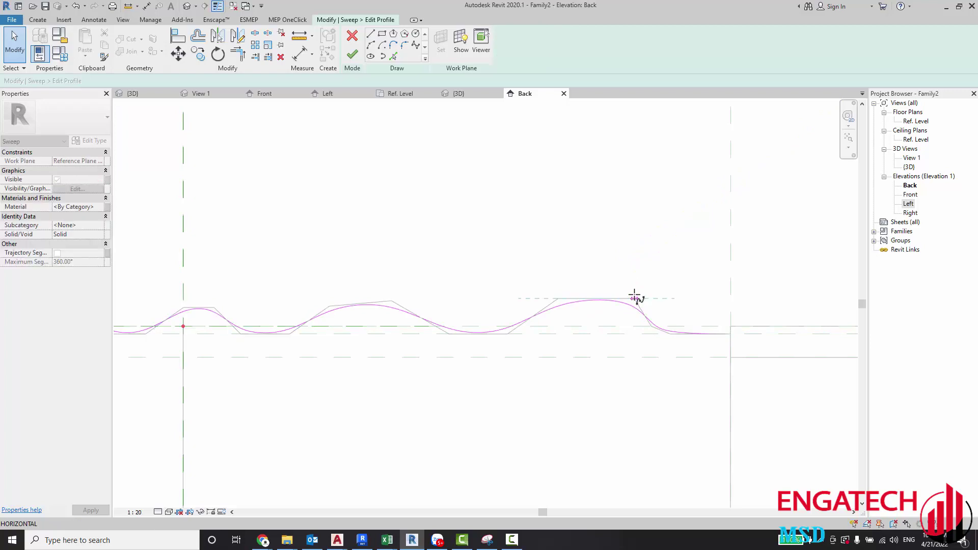
left_click_drag(507, 334, 517, 335)
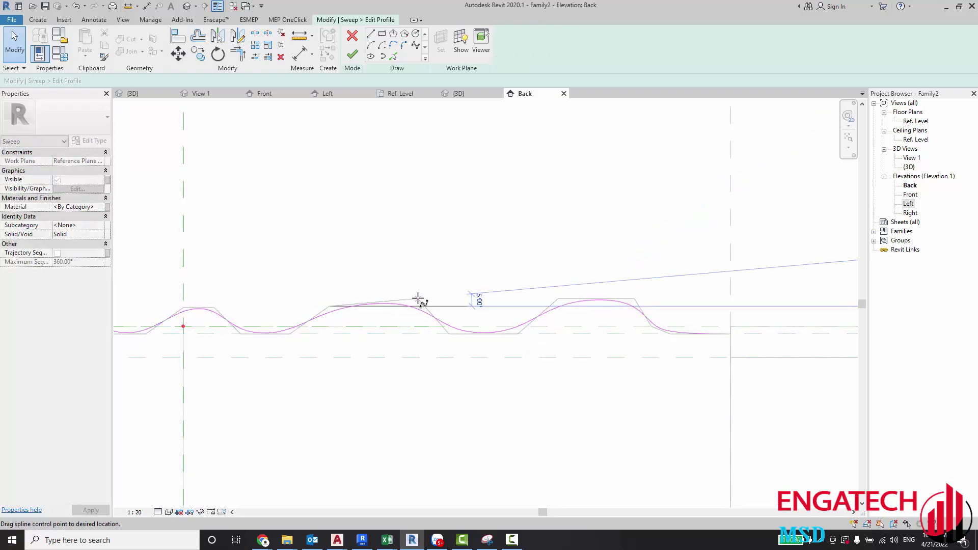
mouse_move(334, 306)
left_mouse_down()
mouse_move(347, 297)
mouse_move(375, 327)
left_mouse_up()
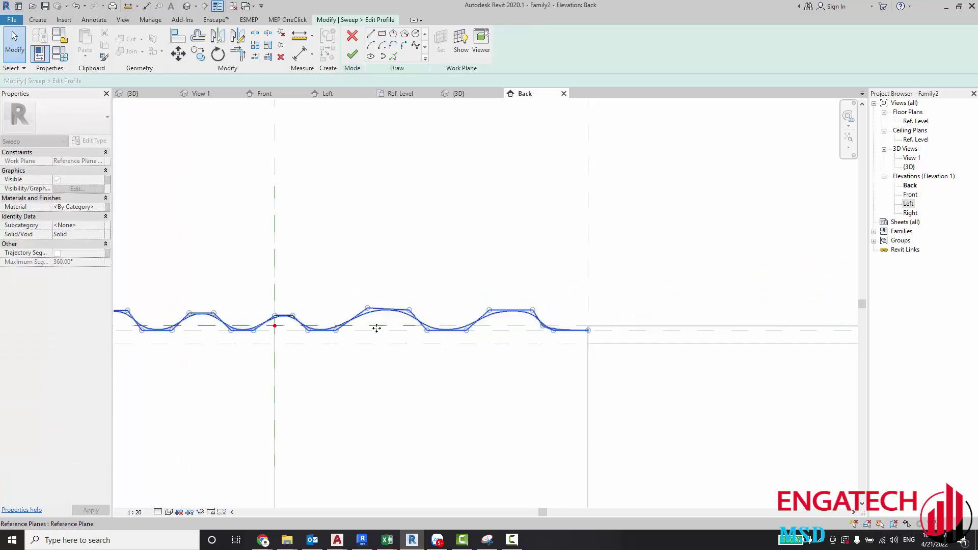
middle_click_drag(375, 328, 430, 322)
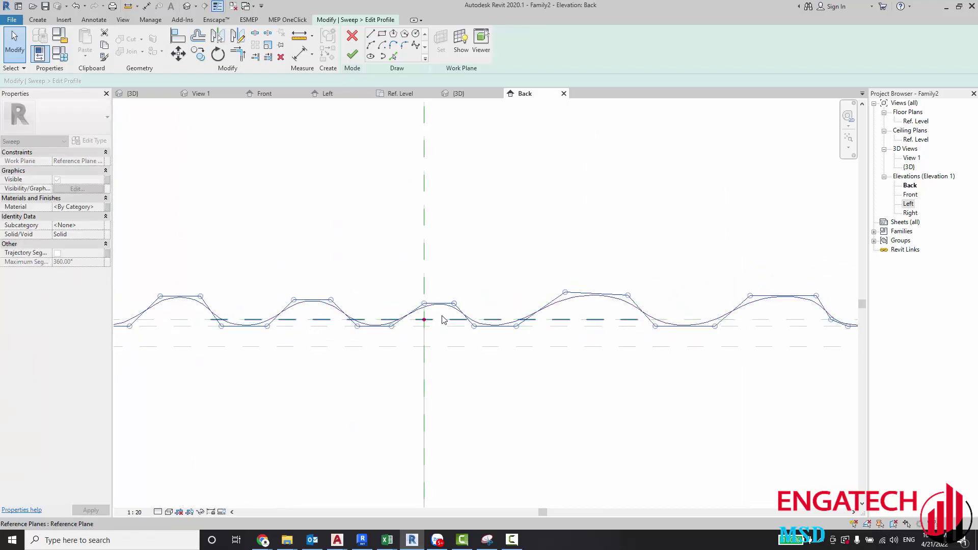
left_click_drag(455, 301, 458, 306)
Step: Adjust one more control point to smooth a wave, then review the whole profile
left_click(458, 306)
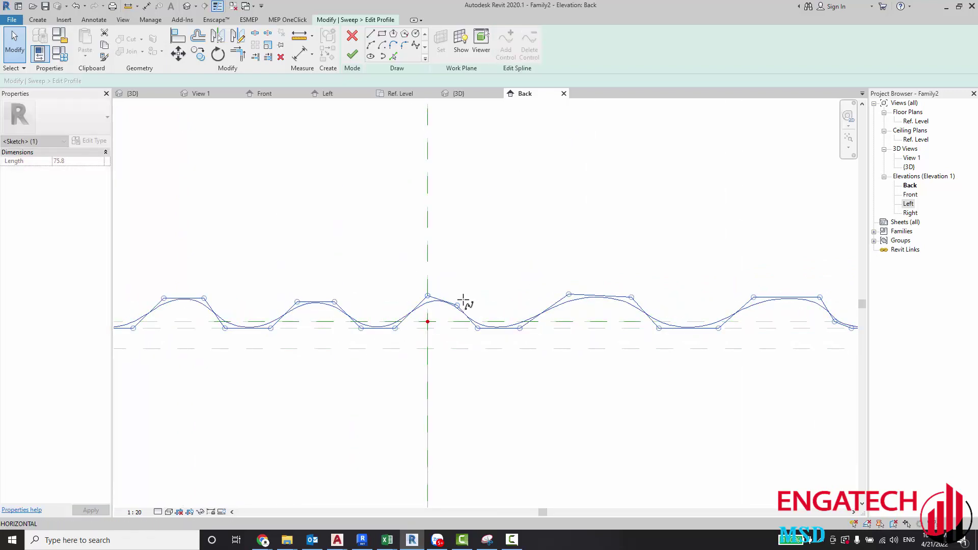
scroll(461, 307, "down", 3)
scroll(484, 314, "up", 2)
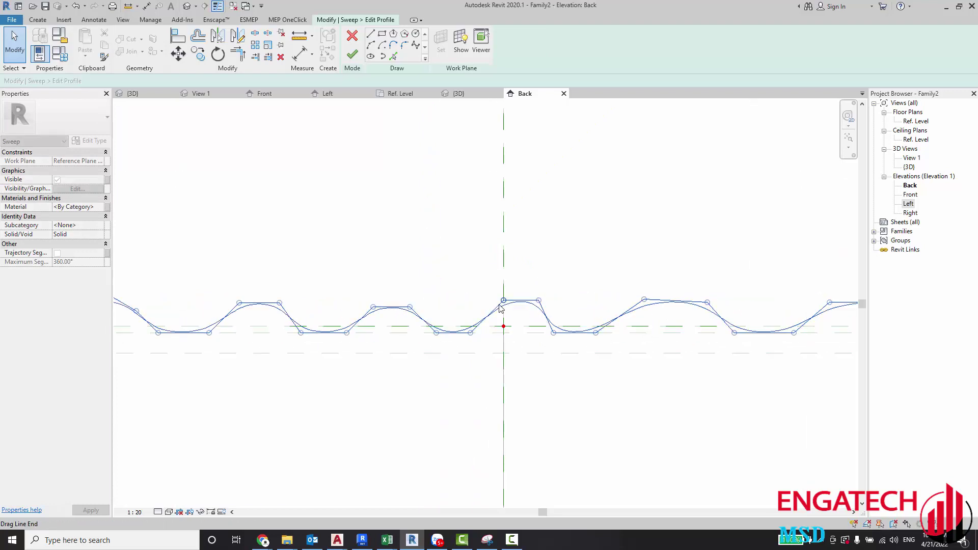
left_click_drag(502, 304, 489, 301)
scroll(447, 338, "down", 2)
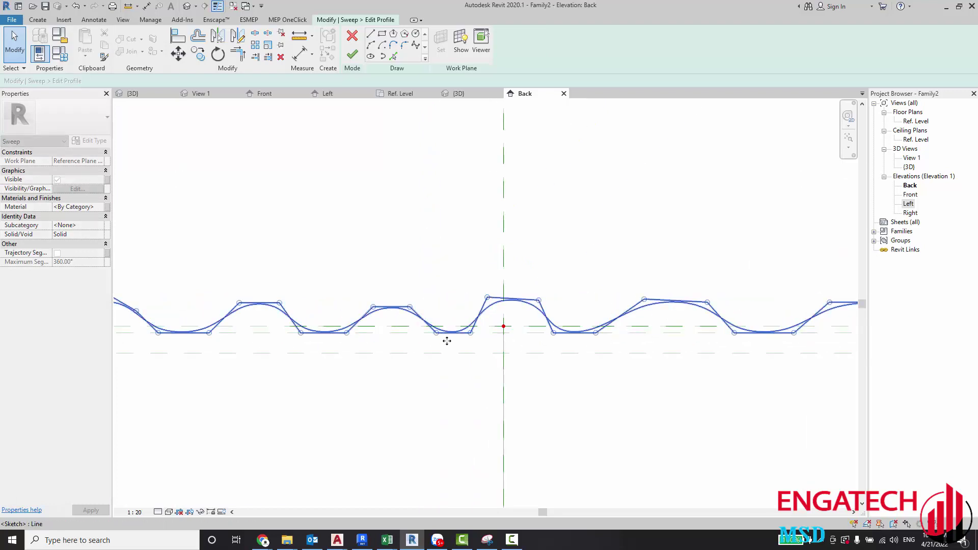
scroll(443, 338, "down", 2)
scroll(442, 343, "down", 2)
middle_click_drag(375, 332, 469, 270)
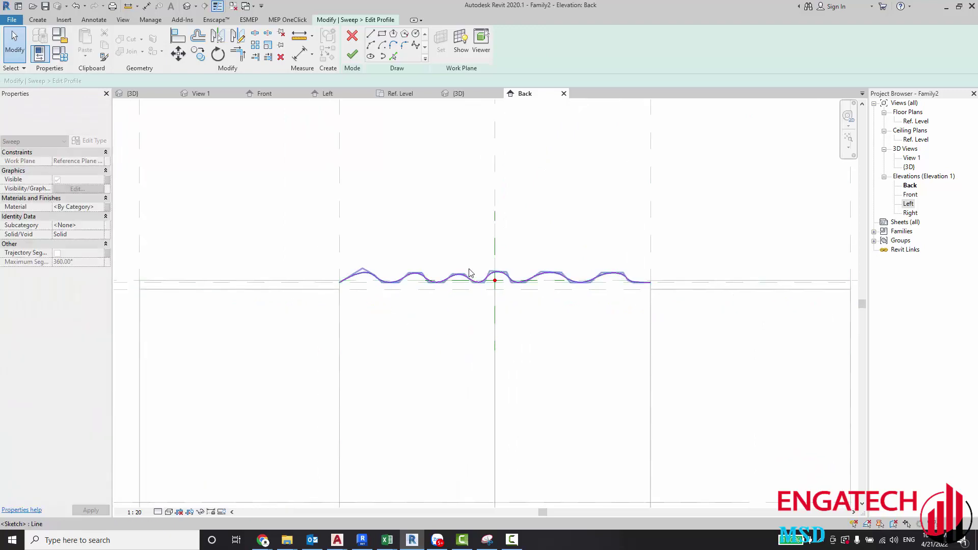
key("Escape")
scroll(306, 280, "up", 1)
scroll(315, 281, "up", 2)
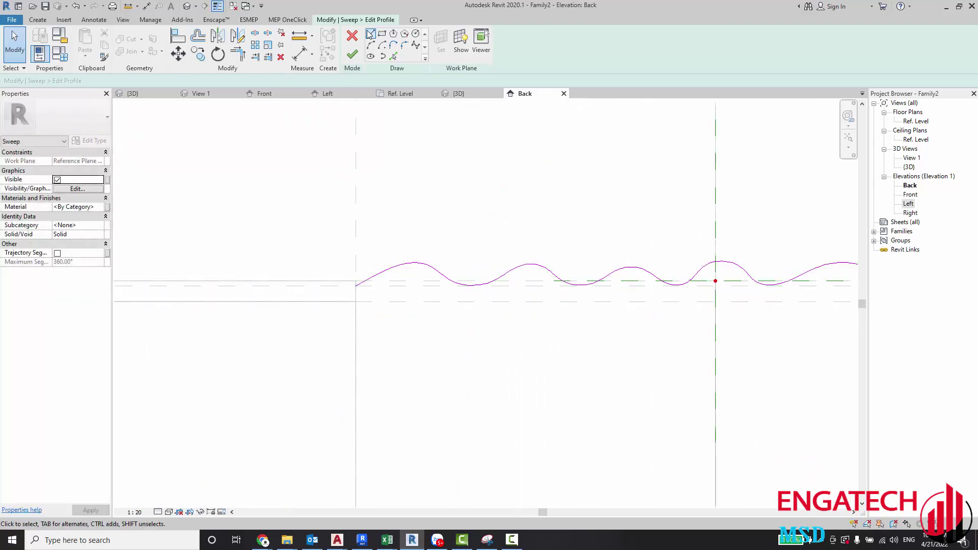
Step: Close the wavy profile with straight vertical and bottom line edges
scroll(346, 349, "up", 2)
left_click(361, 242)
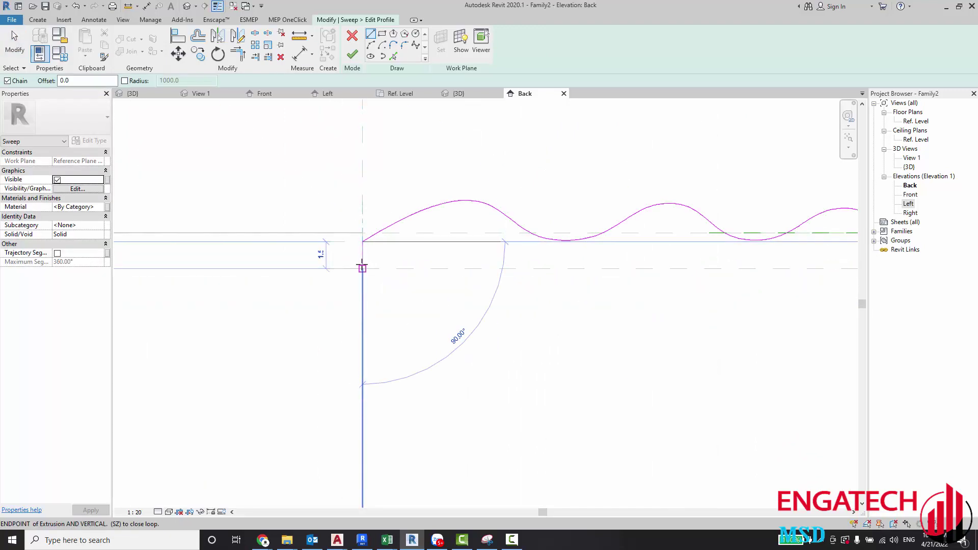
left_click(362, 268)
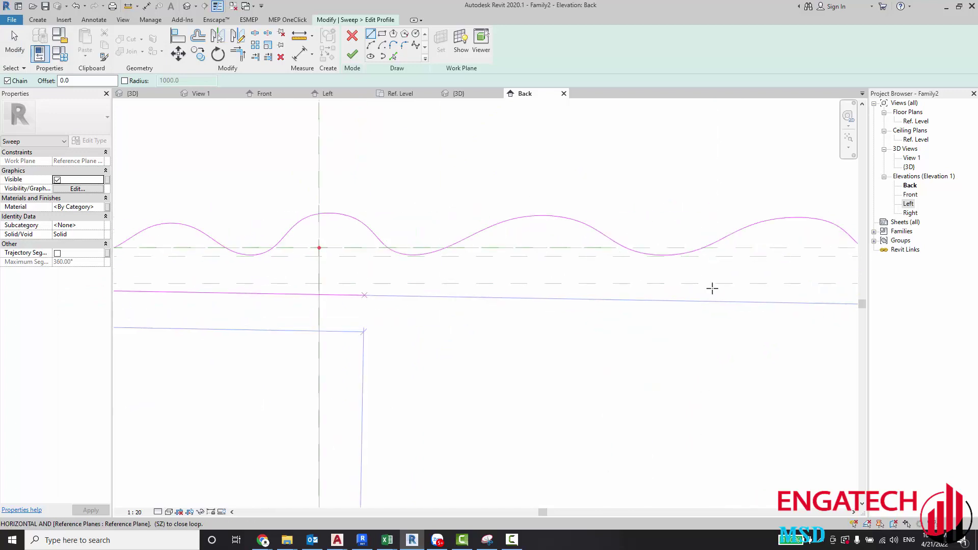
middle_click_drag(331, 290, 524, 290)
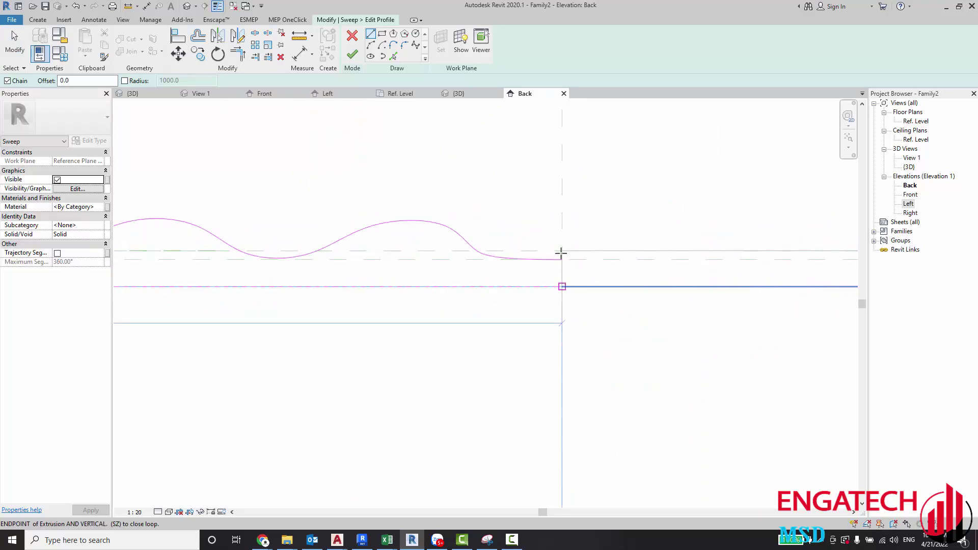
left_click(562, 287)
left_click(562, 259)
key("Escape")
key("Escape")
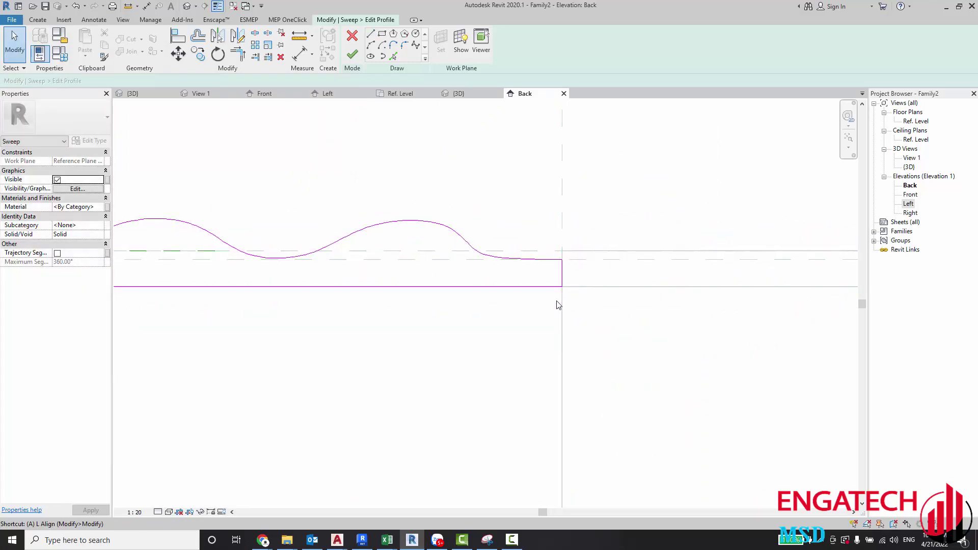
Step: Align the profile's right vertical edge to the right reference plane
key("a")
key("l")
left_click(562, 229)
left_click(557, 274)
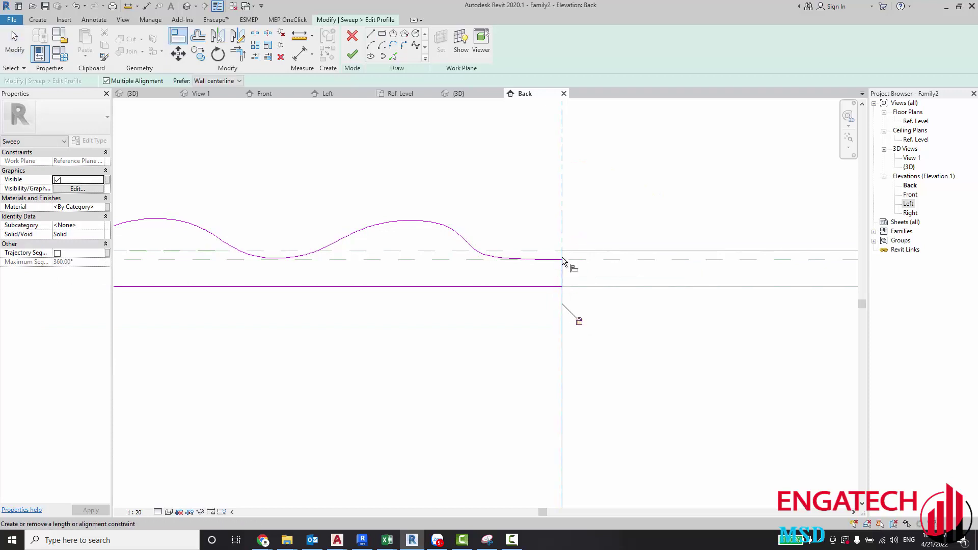
key("Escape")
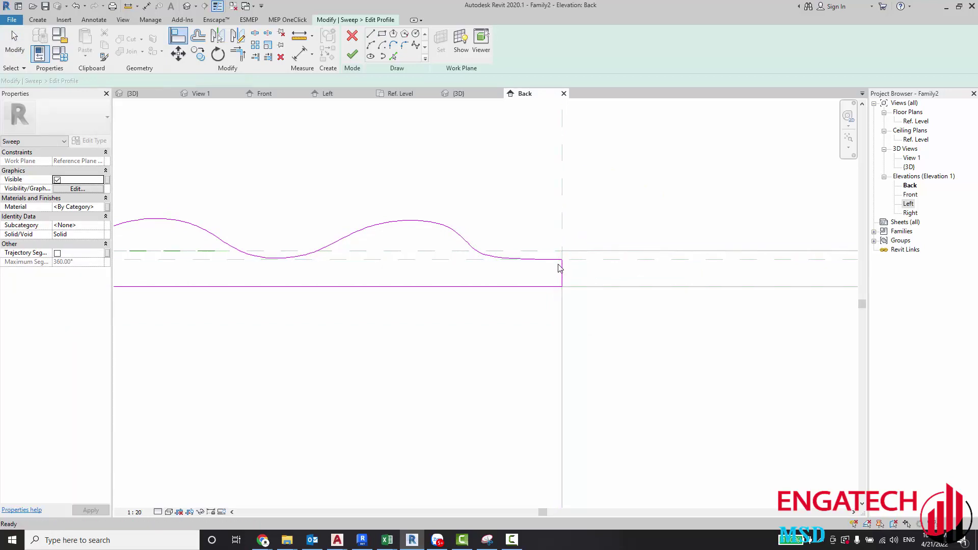
key("a")
key("l")
left_click(560, 210)
left_click(561, 264)
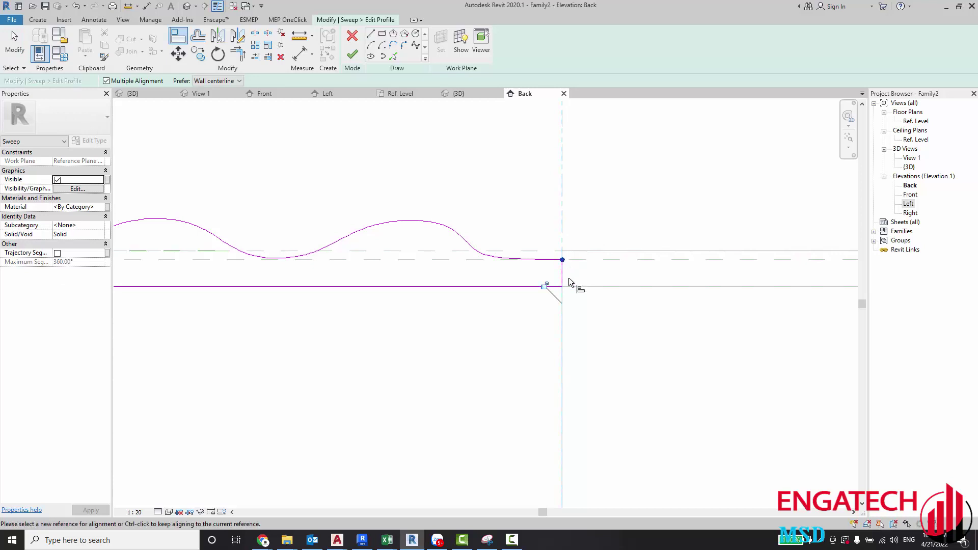
key("Escape")
Step: Align the profile's left edge and bottom line to their reference planes
scroll(469, 294, "down", 3)
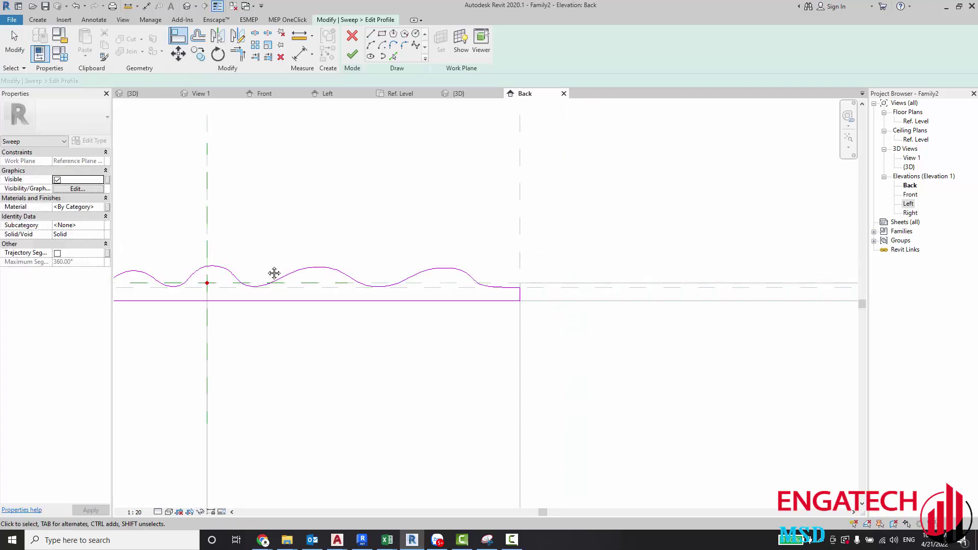
middle_click_drag(274, 274, 337, 273)
scroll(291, 278, "up", 2)
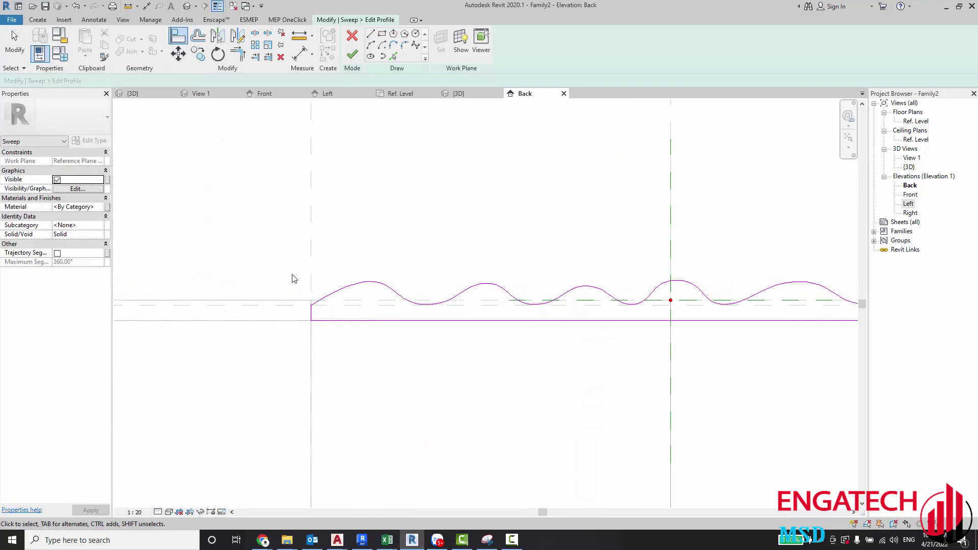
key("a")
key("l")
left_click(320, 250)
left_click(320, 333)
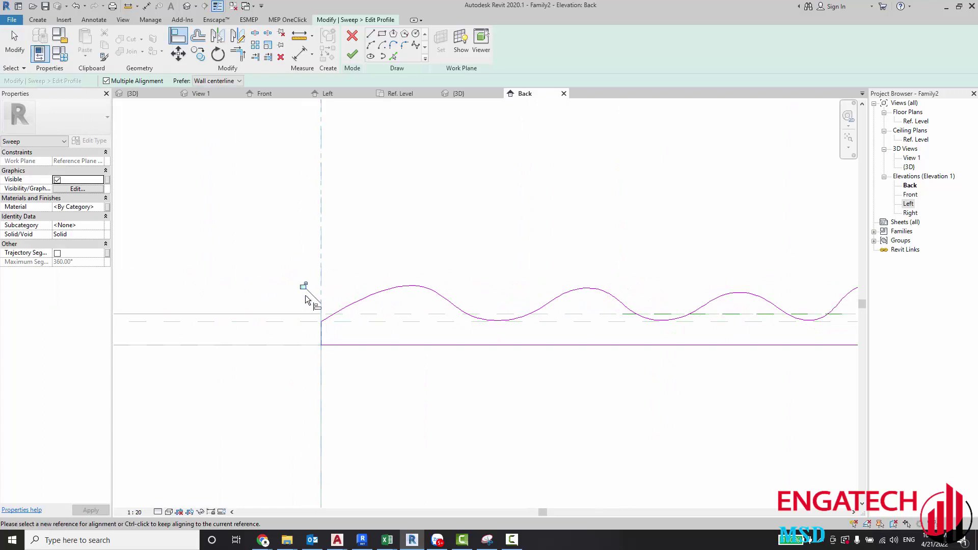
left_click(323, 247)
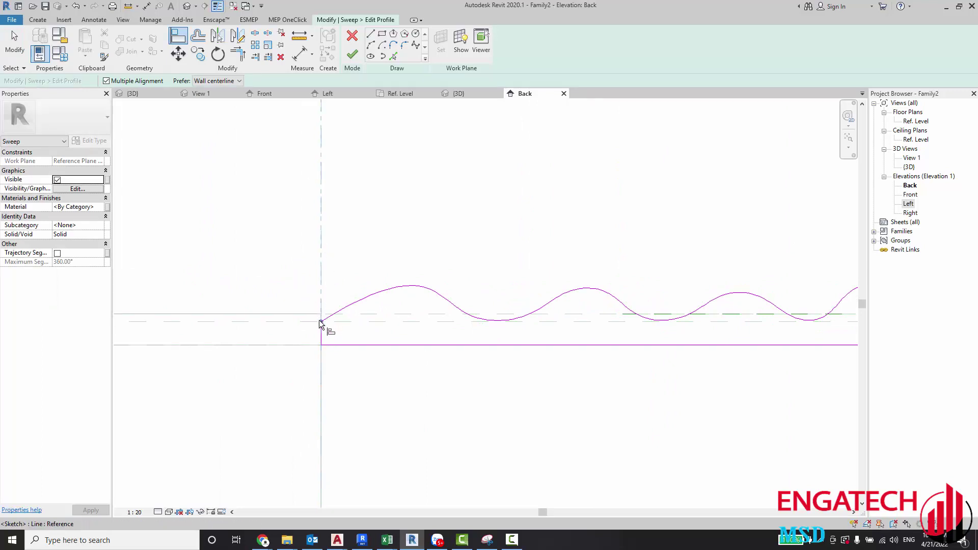
scroll(357, 331, "down", 2)
scroll(386, 321, "down", 2)
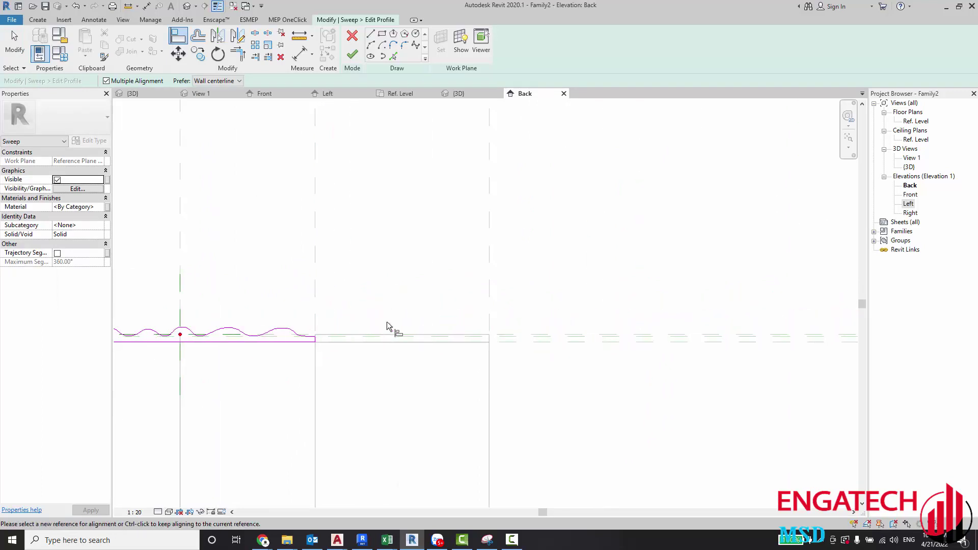
left_click(549, 345)
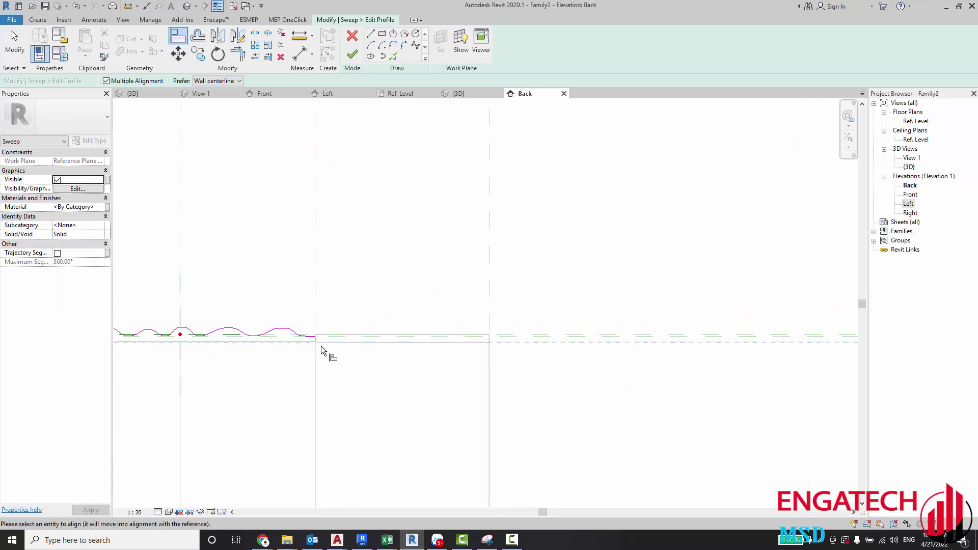
left_click(302, 347)
Step: Finish the profile and the sweep to create the corrugated solid
key("Escape")
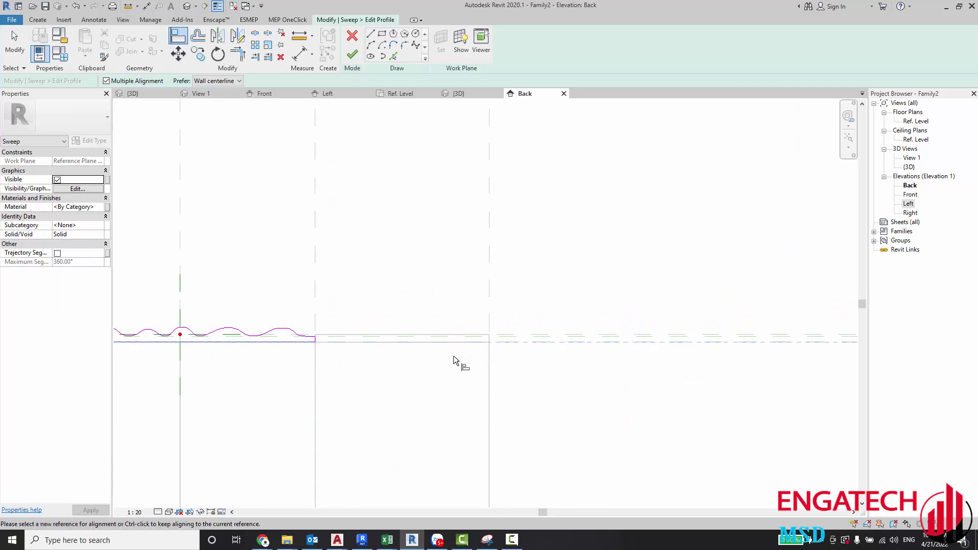
key("Escape")
scroll(421, 233, "down", 3)
left_click(352, 54)
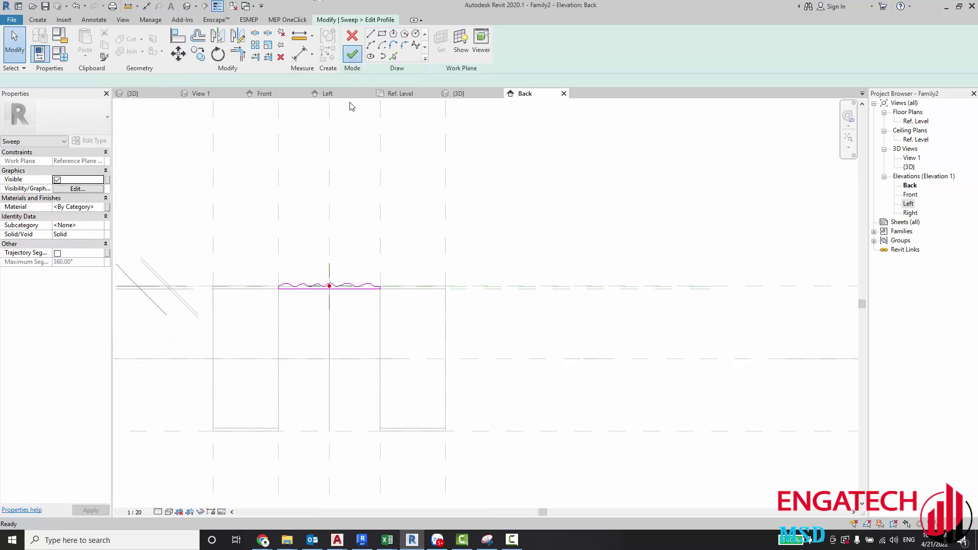
left_click(352, 55)
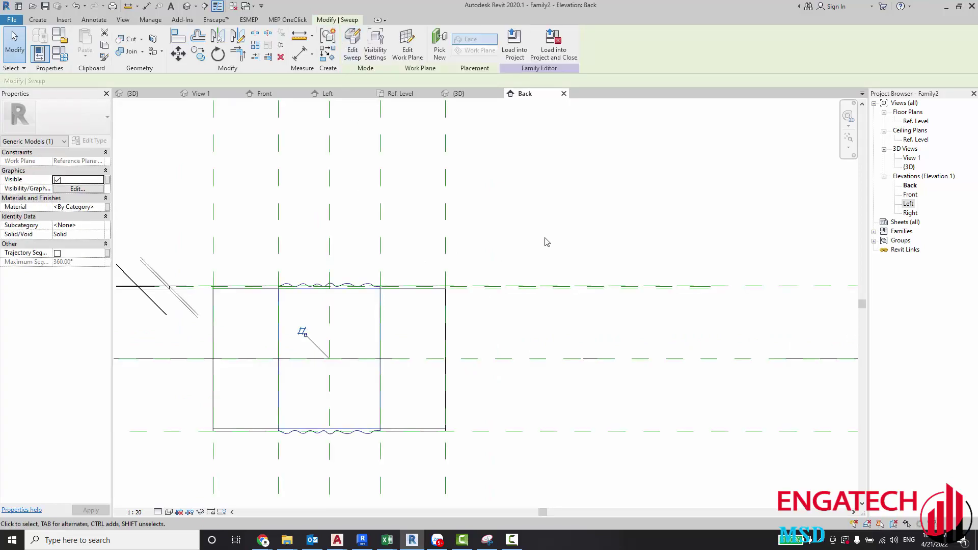
Step: View the corrugated connector in 3D with Realistic visual style, orbiting to inspect the corrugations
left_click(187, 6)
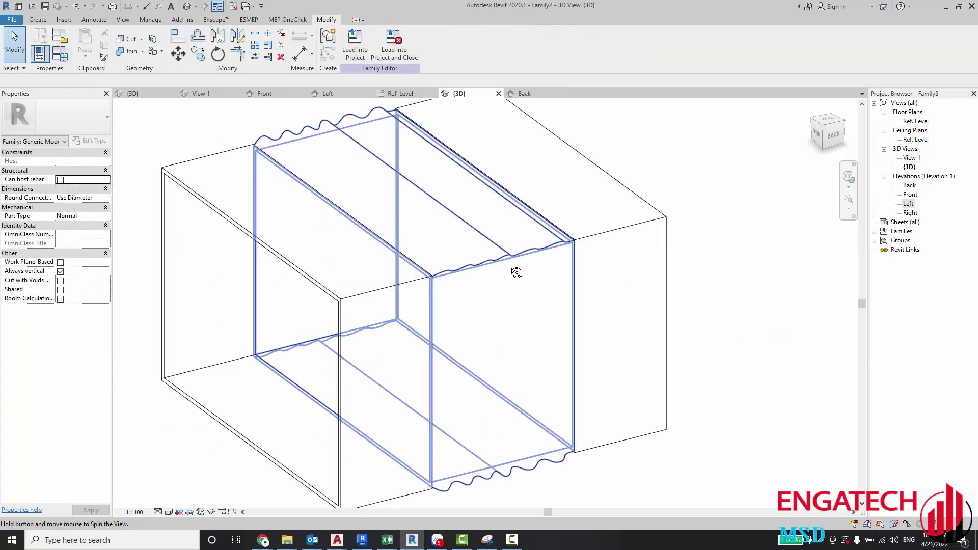
mouse_move(480, 209)
middle_mouse_down("shift")
mouse_move(451, 209)
mouse_move(611, 404)
middle_mouse_up("shift")
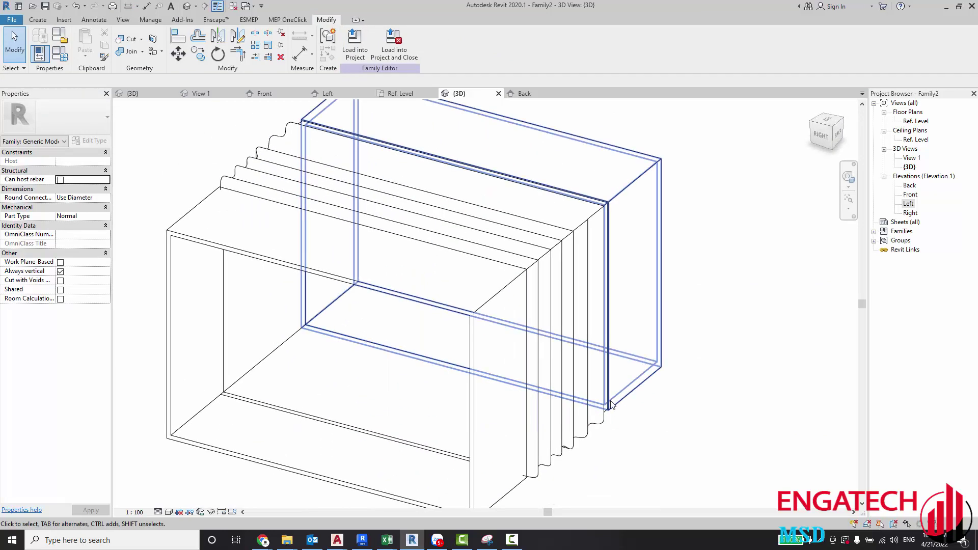
left_click(169, 512)
left_click(184, 491)
mouse_move(423, 417)
middle_mouse_down("shift")
mouse_move(649, 289)
mouse_move(487, 316)
mouse_move(233, 406)
mouse_move(227, 376)
mouse_move(350, 384)
middle_mouse_up("shift")
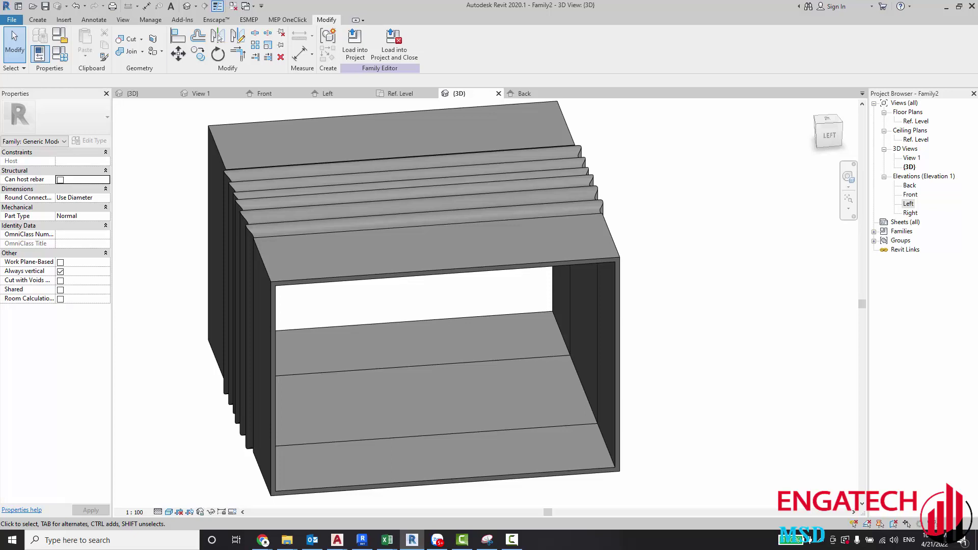
mouse_move(697, 330)
middle_mouse_down("shift")
mouse_move(428, 409)
mouse_move(637, 393)
mouse_move(489, 402)
mouse_move(431, 367)
mouse_move(451, 405)
mouse_move(445, 469)
mouse_move(288, 351)
middle_mouse_up("shift")
left_click(40, 53)
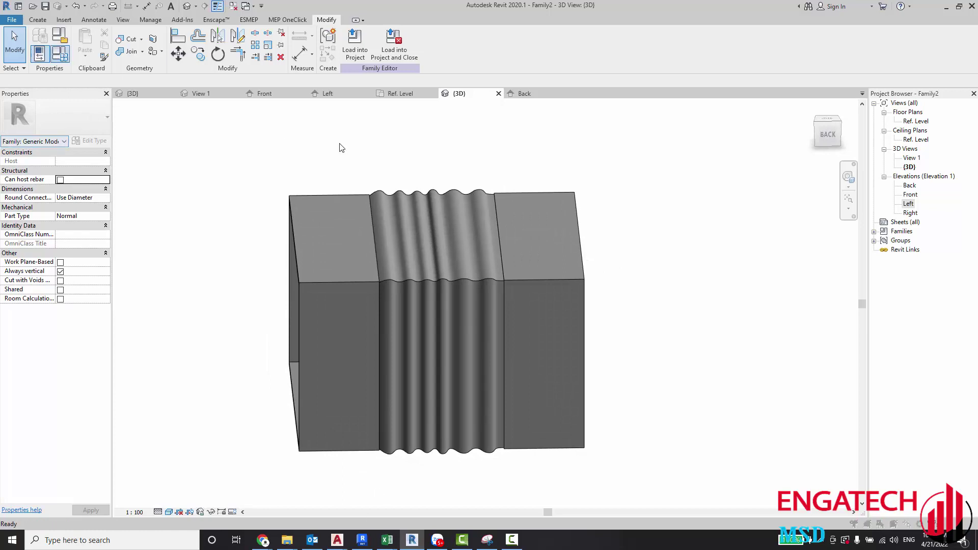
Step: Set the family's H to 200 and W to 300 and apply
left_click(730, 225)
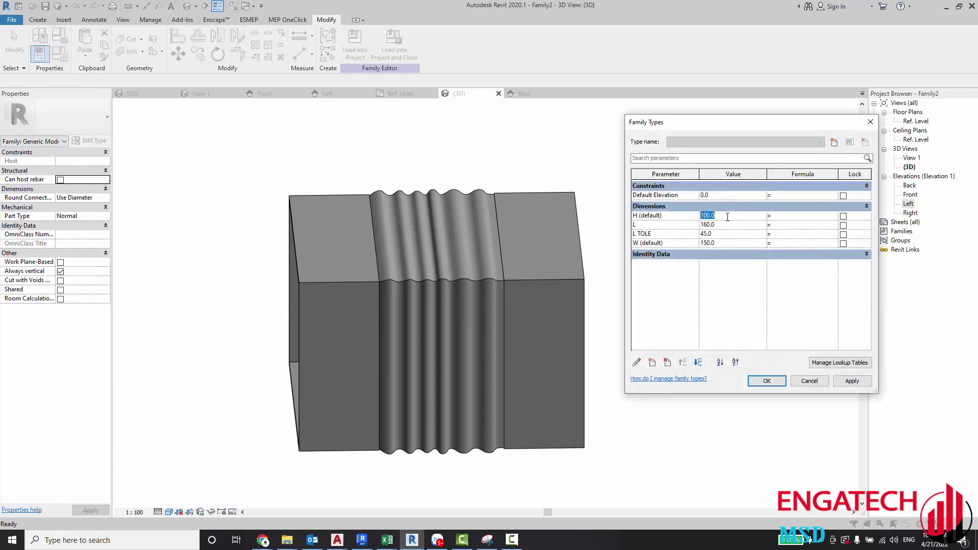
type("200")
type("300")
left_click(852, 381)
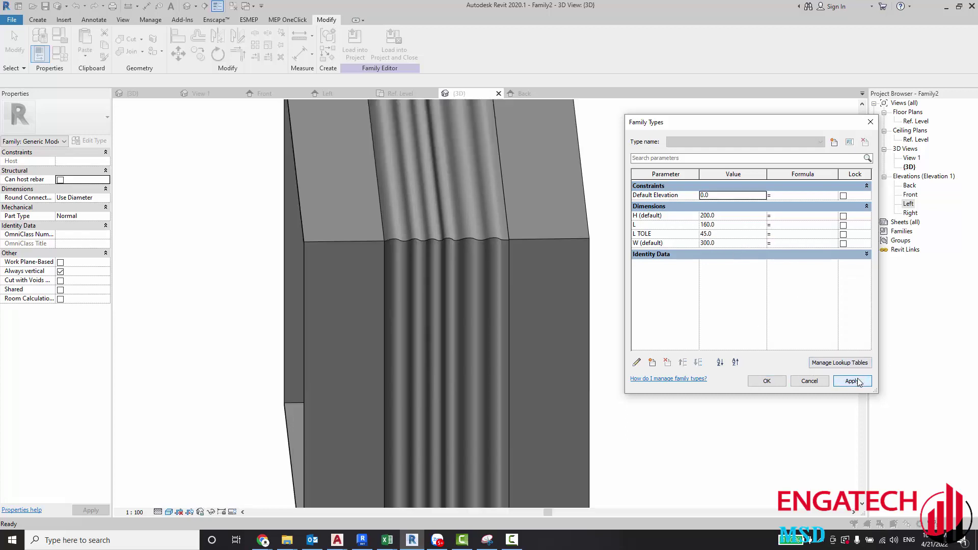
Step: Change L to 250, apply, and orbit to see the lengthened connector
left_click(733, 225)
type("25")
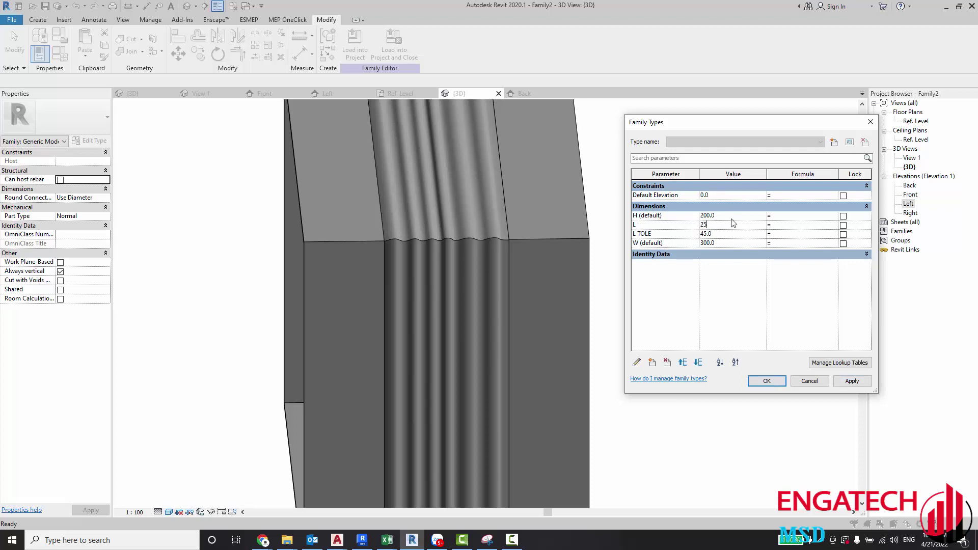
type("0")
left_click(856, 384)
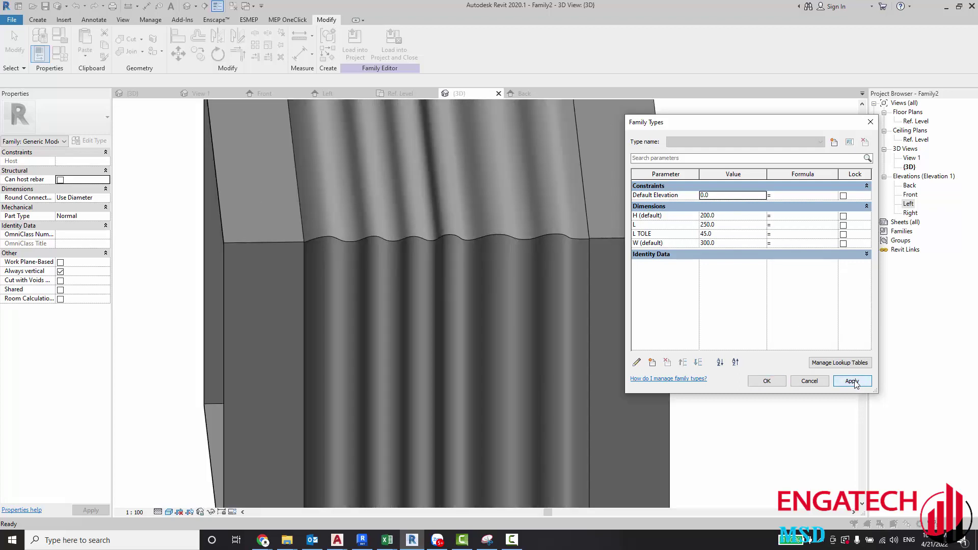
left_click(767, 381)
scroll(569, 316, "down", 5)
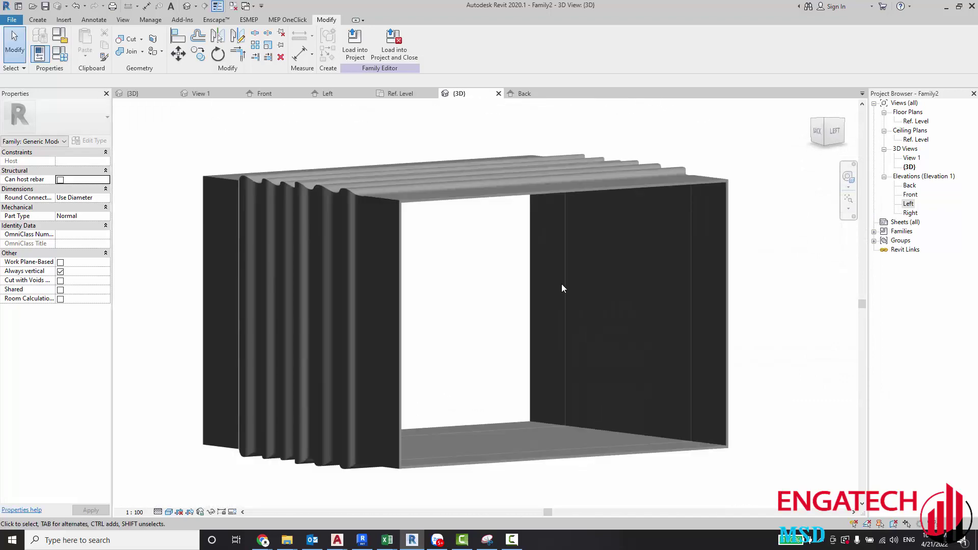
mouse_move(562, 288)
middle_mouse_down("shift")
mouse_move(550, 306)
mouse_move(698, 240)
mouse_move(831, 392)
mouse_move(721, 307)
mouse_move(749, 266)
mouse_move(674, 356)
mouse_move(534, 185)
mouse_move(286, 268)
mouse_move(437, 190)
mouse_move(357, 153)
middle_mouse_up("shift")
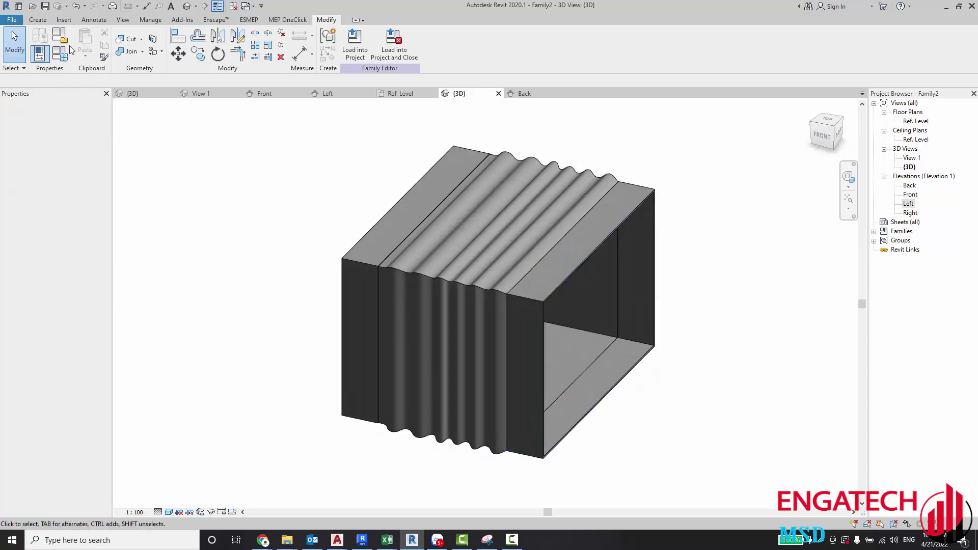
left_click(59, 52)
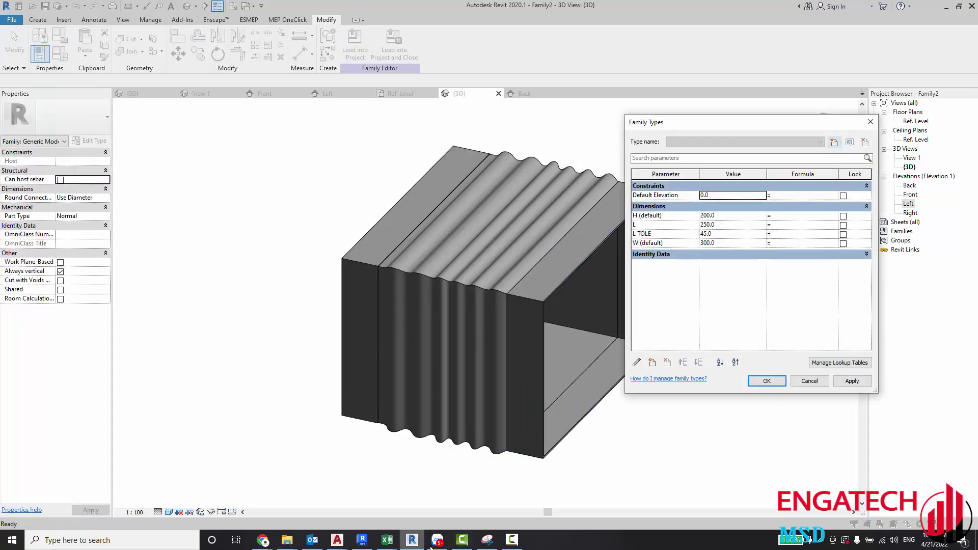
Step: Check the CV model dimension table on the dailyquat.com spec page in Chrome, then return to Revit
left_click(324, 494)
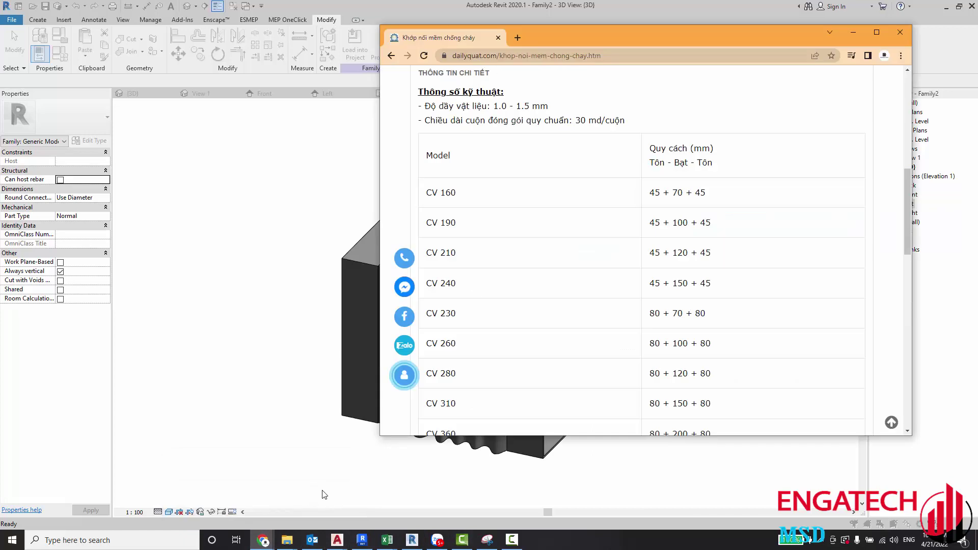
left_click_drag(561, 33, 509, 39)
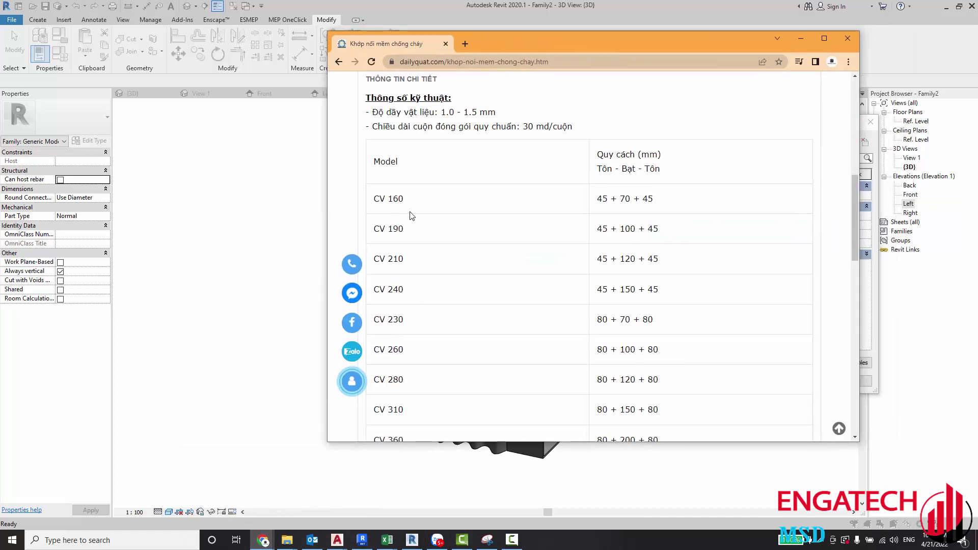
scroll(409, 204, "down", 2)
scroll(415, 216, "up", 2)
scroll(413, 163, "down", 1)
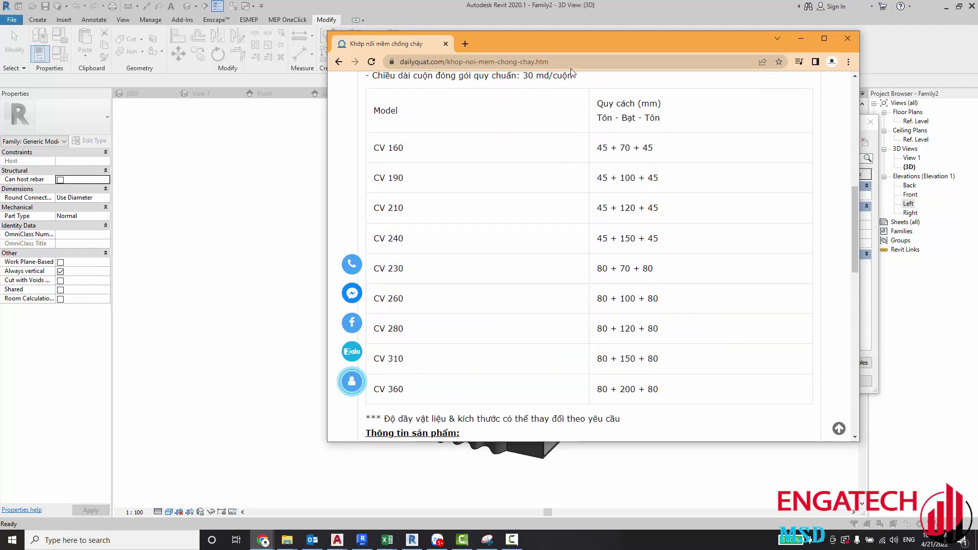
key("alt+Tab")
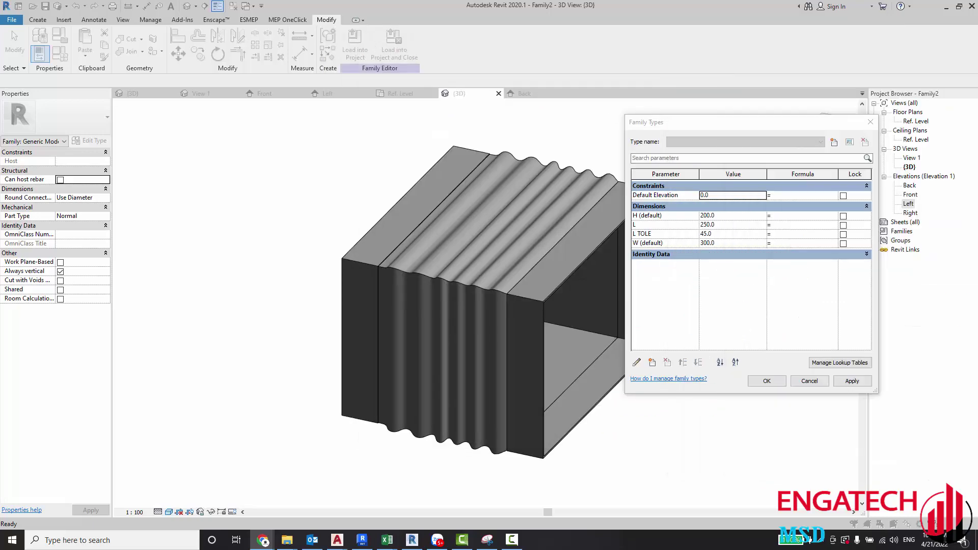
Step: Create a new family type named Simili_L160 in Family Types
left_click_drag(739, 122, 575, 115)
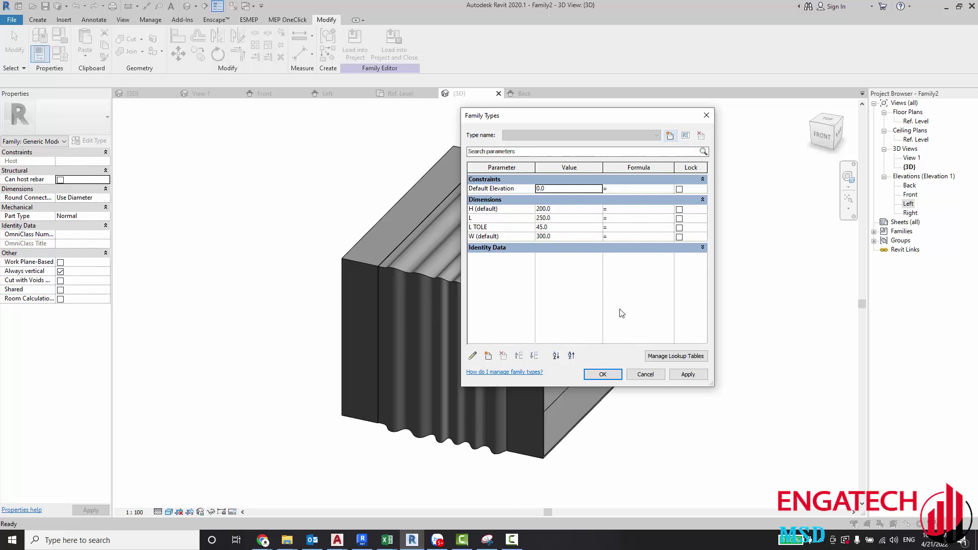
left_click(670, 136)
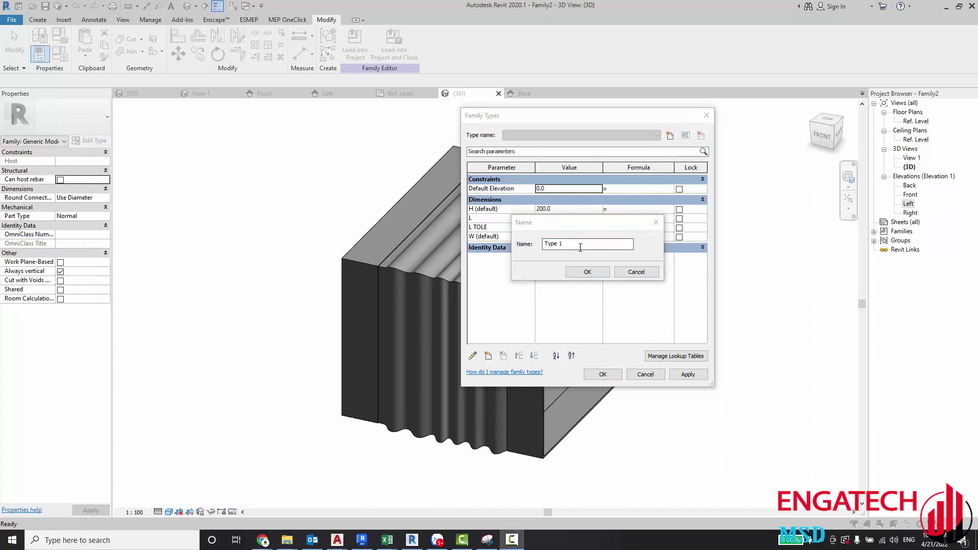
type("F")
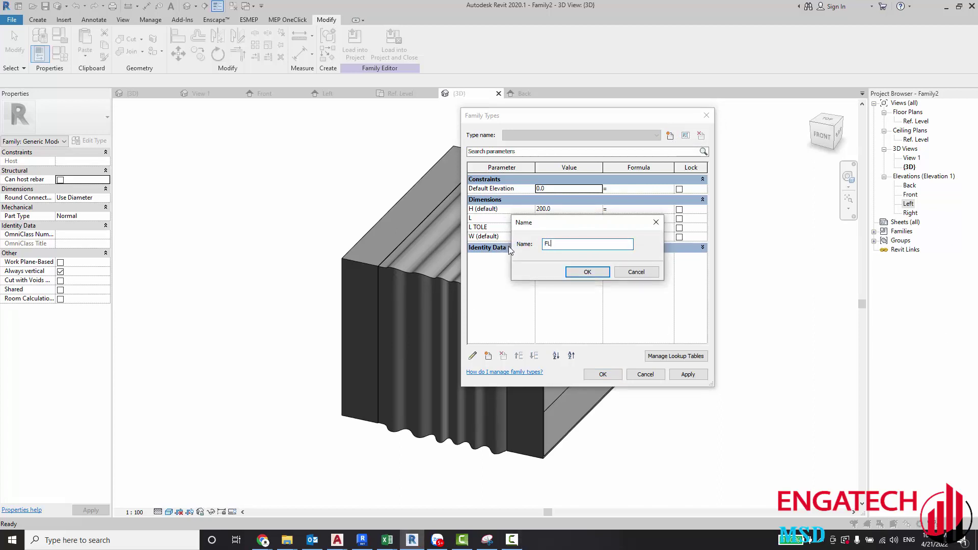
key("BackSpace")
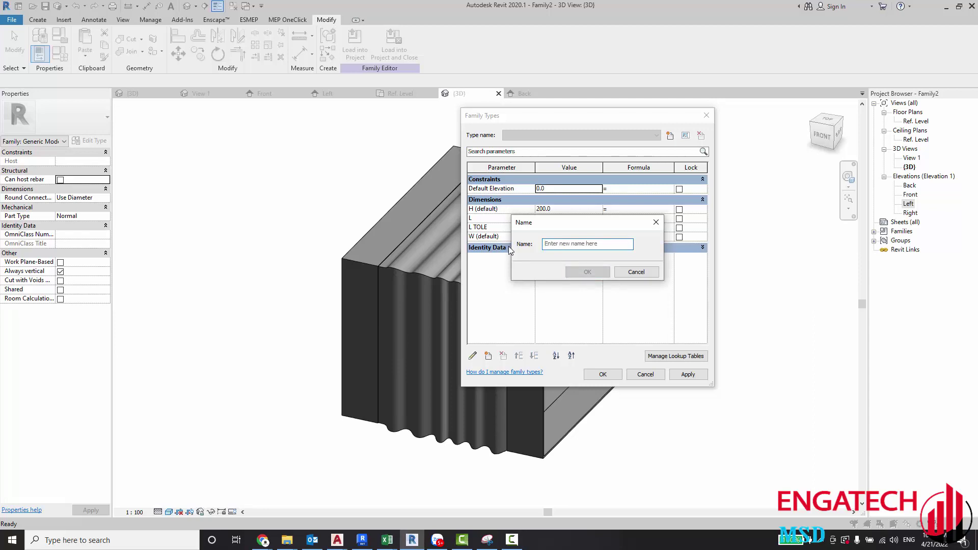
type("REC")
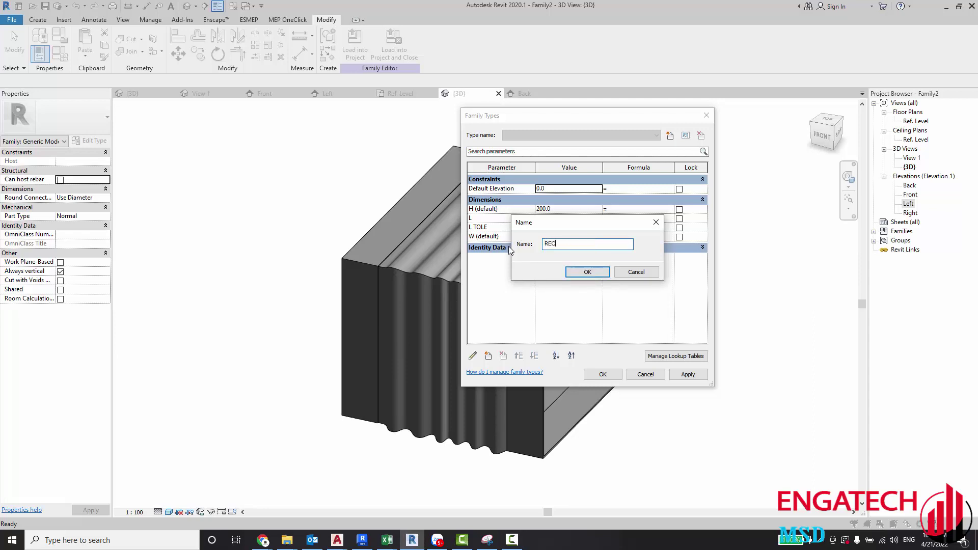
key("BackSpace")
key("BackSpace")
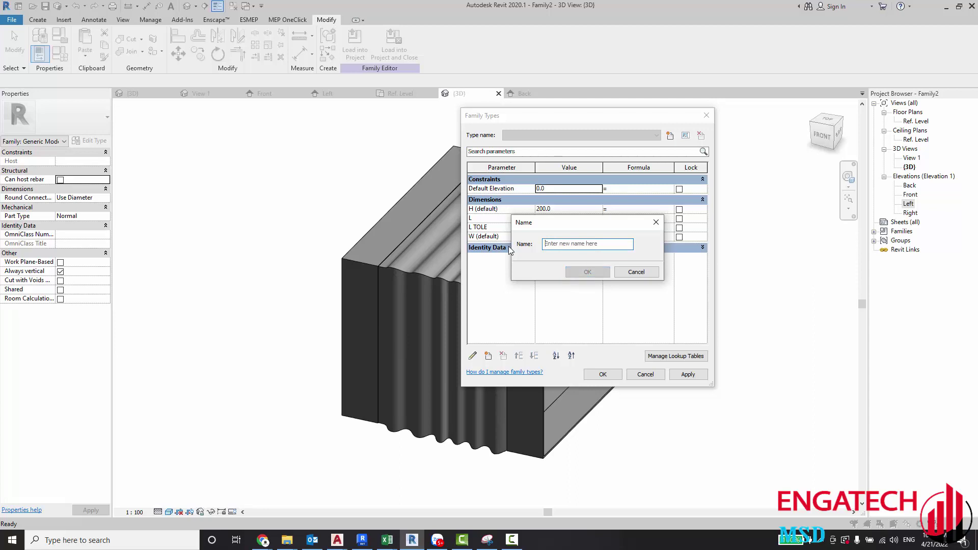
type("R")
key("BackSpace")
type("Ci")
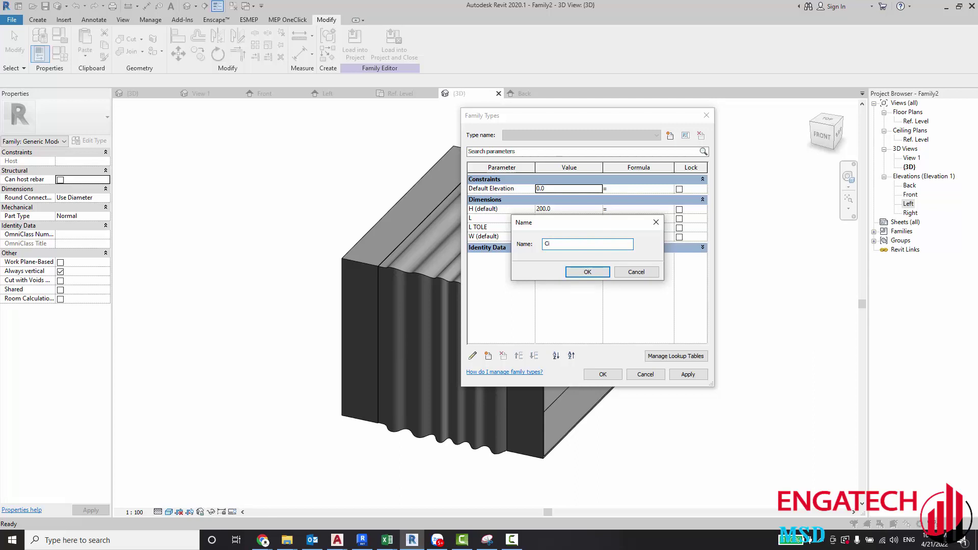
key("alt+Tab")
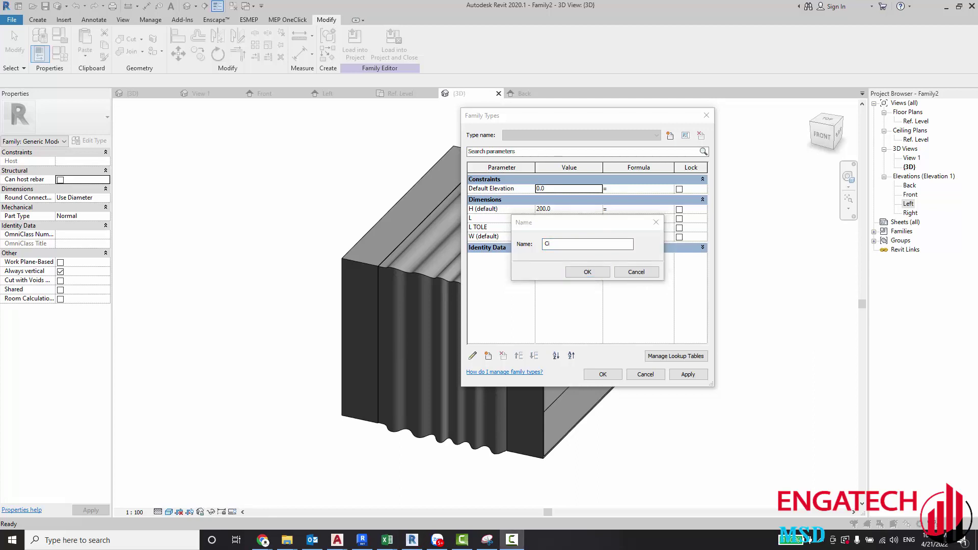
key("alt+Tab")
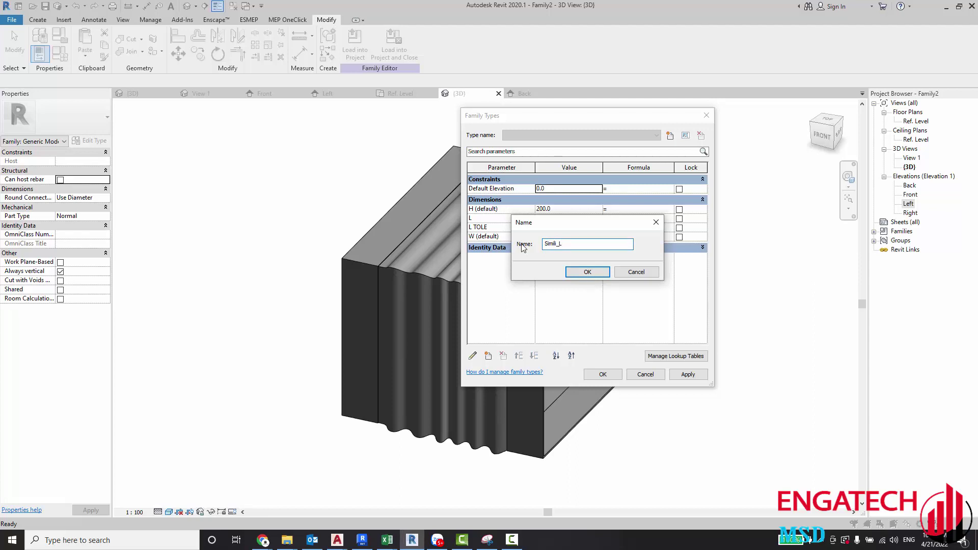
type("160")
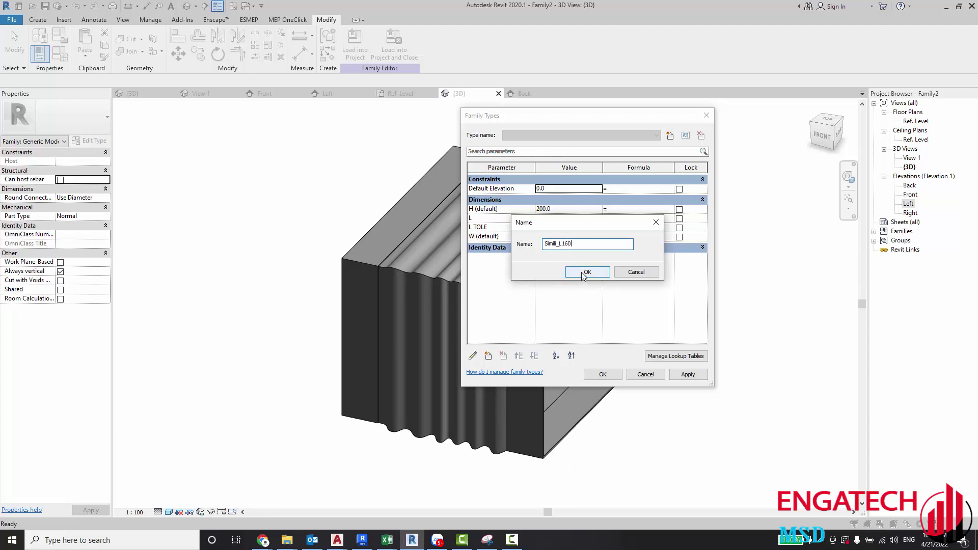
left_click(586, 272)
left_click(562, 209)
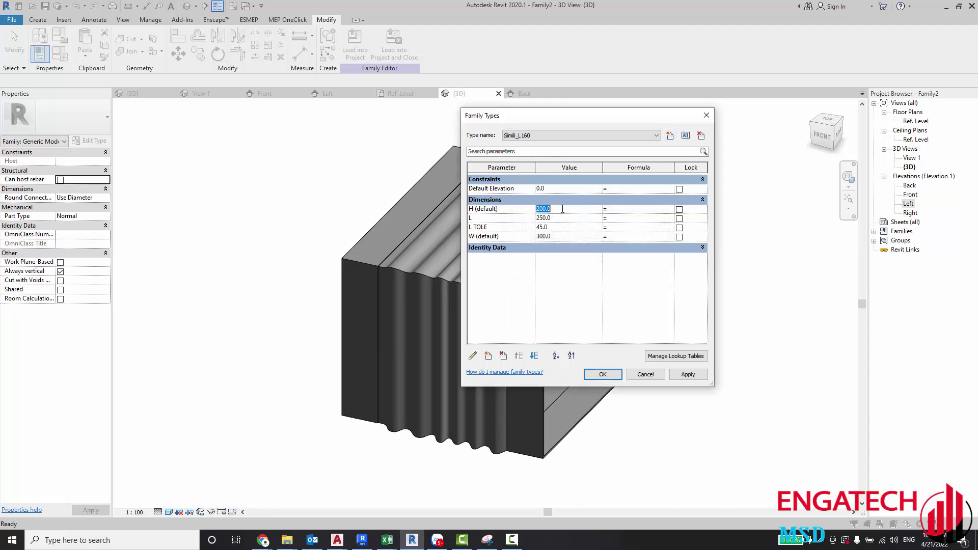
Step: Set Simili_L160's L to 160 and apply
left_click(562, 217)
type("16")
left_click(688, 375)
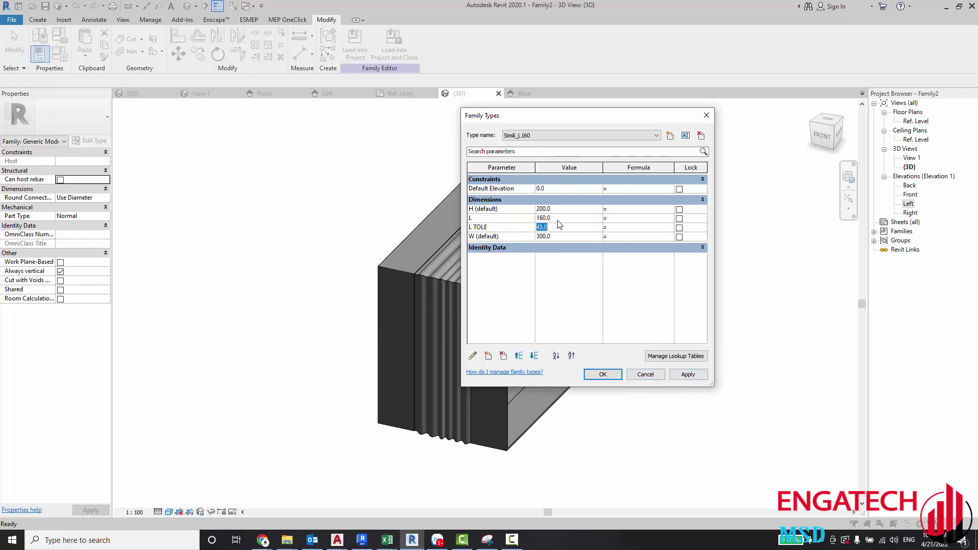
Step: Add type Simili_L190 with L set to 190, checking the spec page first
left_click(670, 135)
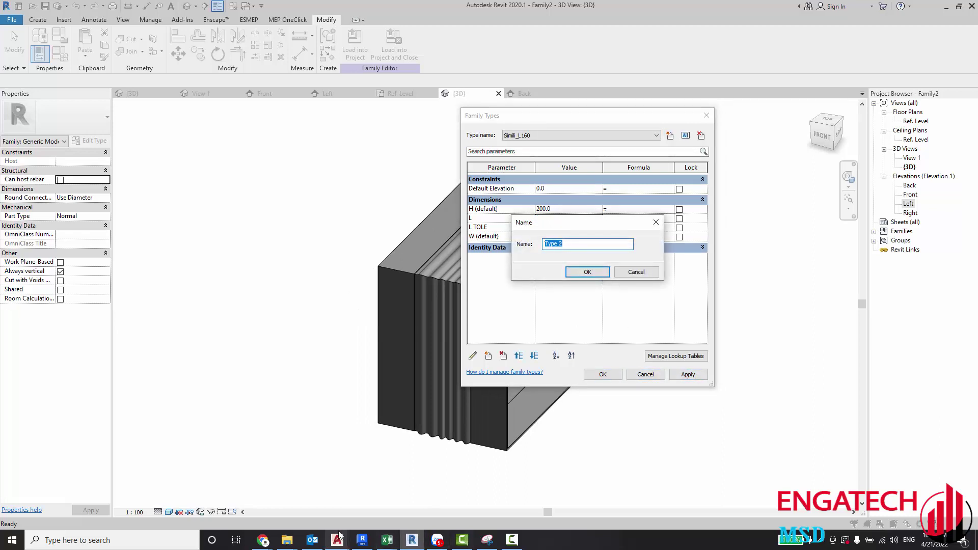
left_click(263, 540)
left_click(316, 501)
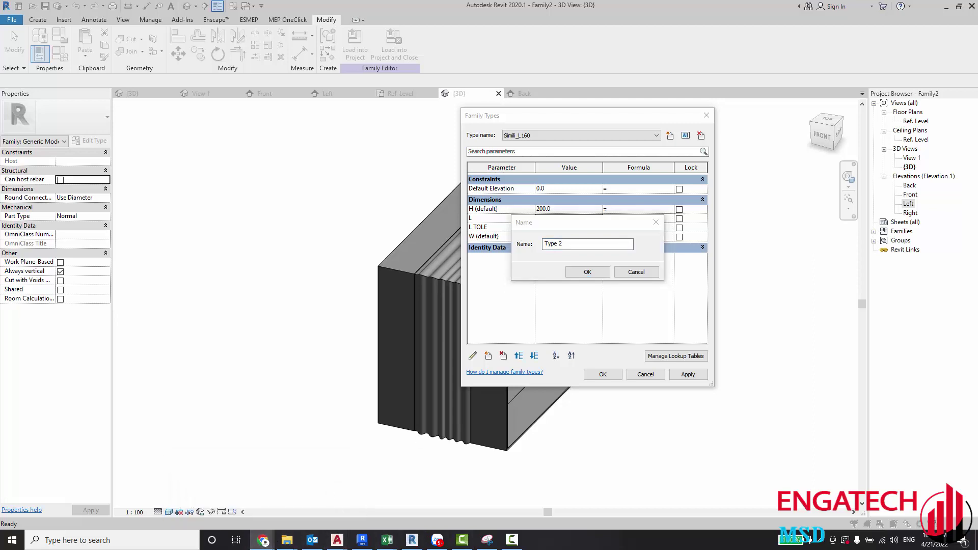
left_click(507, 247)
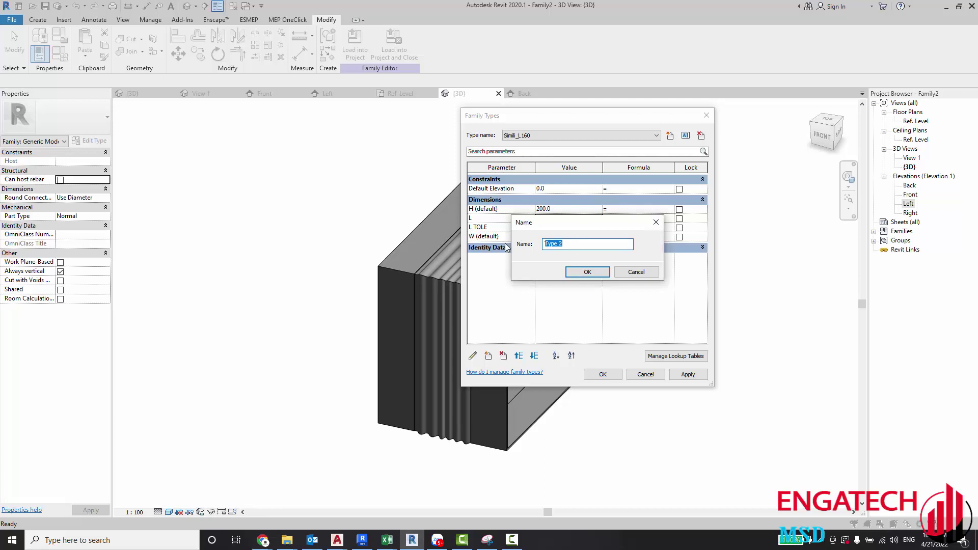
type("S")
type("190")
left_click(587, 271)
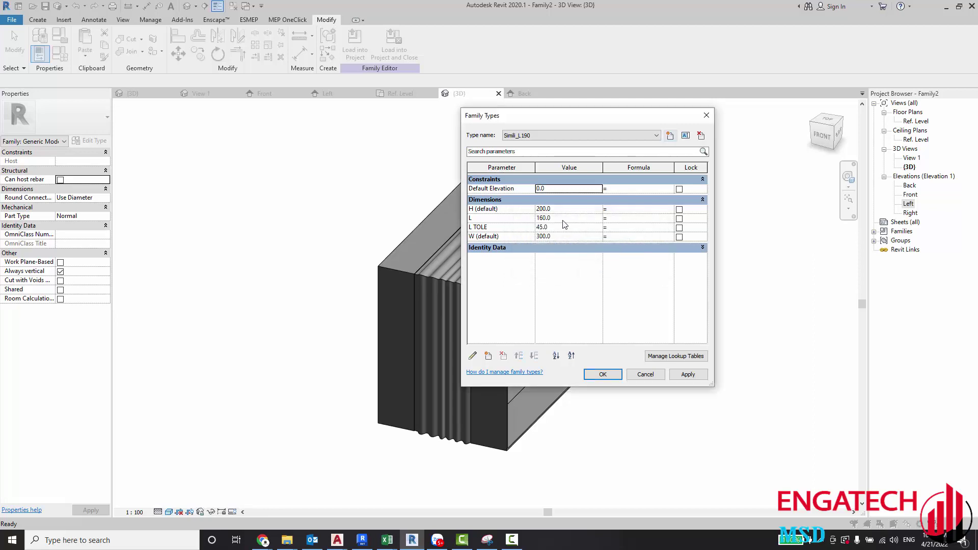
left_click(567, 219)
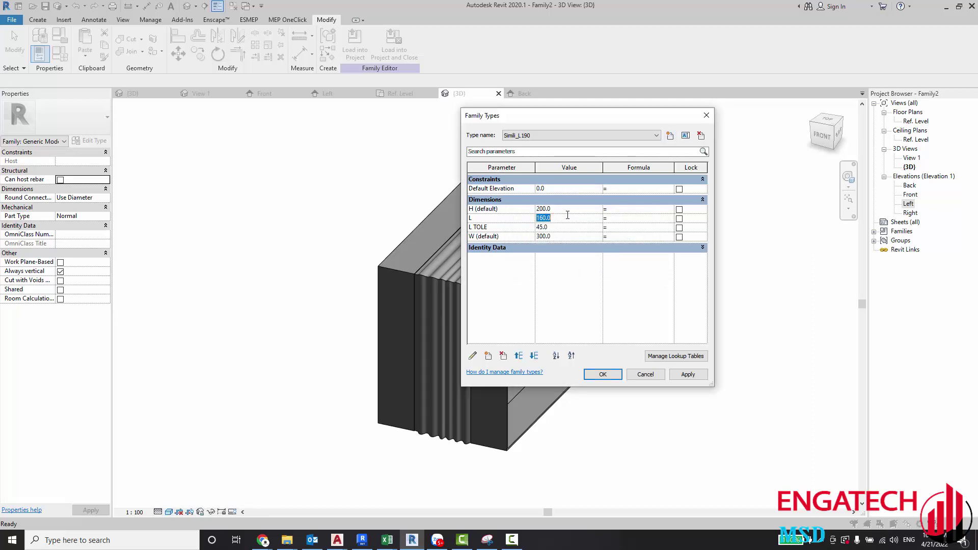
type("190")
left_click(570, 228)
left_click(682, 375)
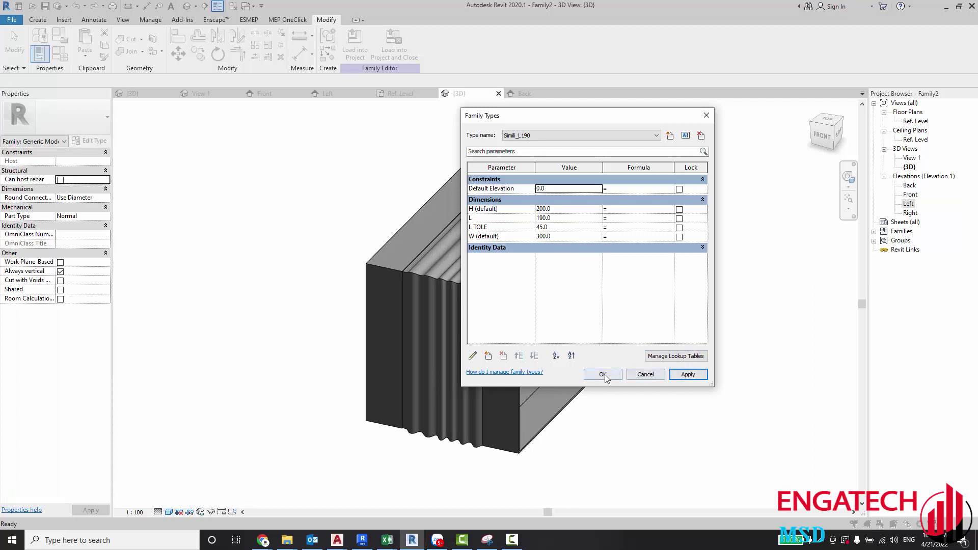
Step: Add type Simili_L210 with L set to 210
left_click(669, 136)
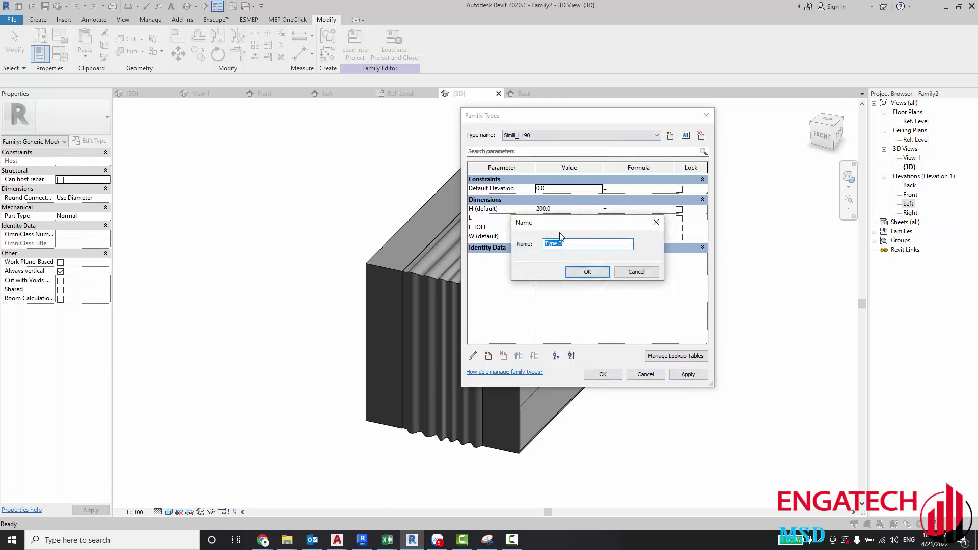
type("Simili_L210")
left_click(600, 273)
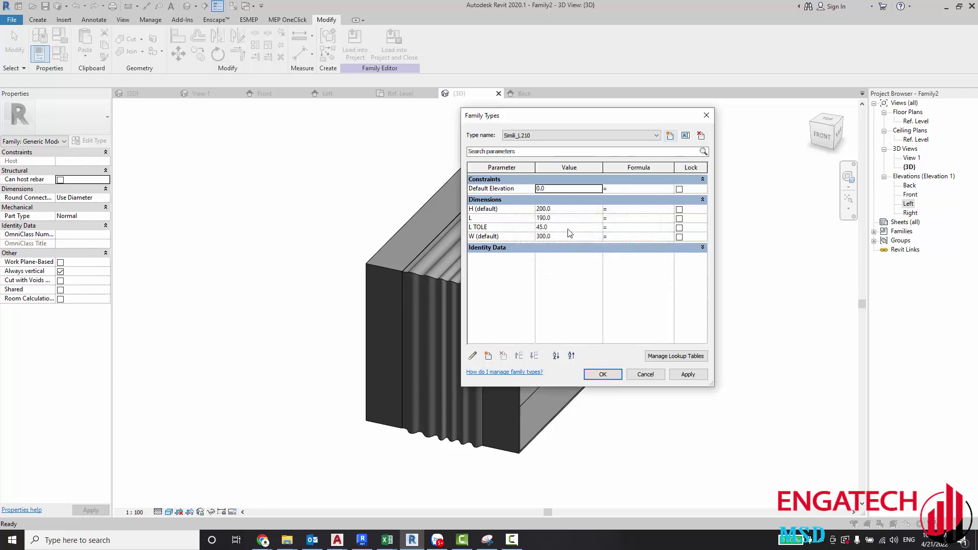
left_click(566, 219)
type("210")
left_click(688, 374)
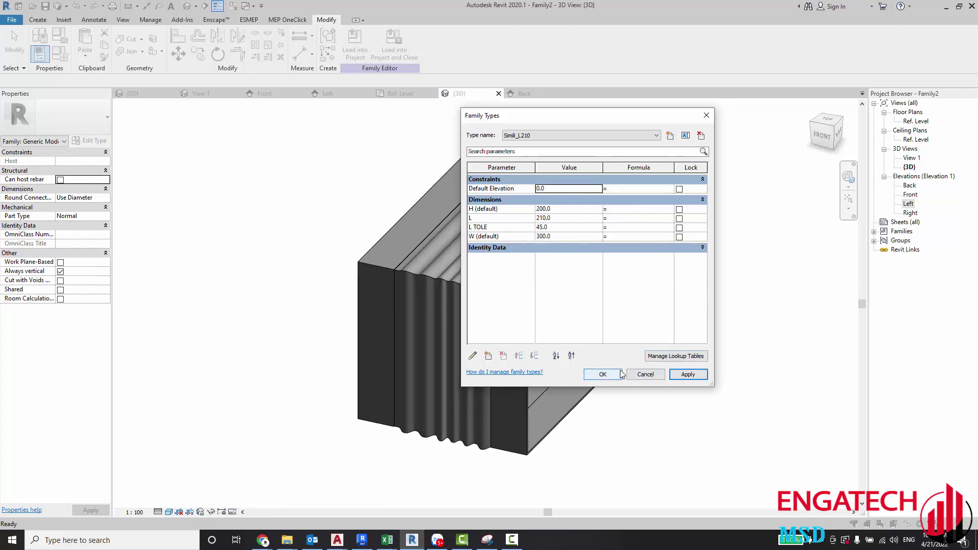
Step: Start naming another new family type
key("F9")
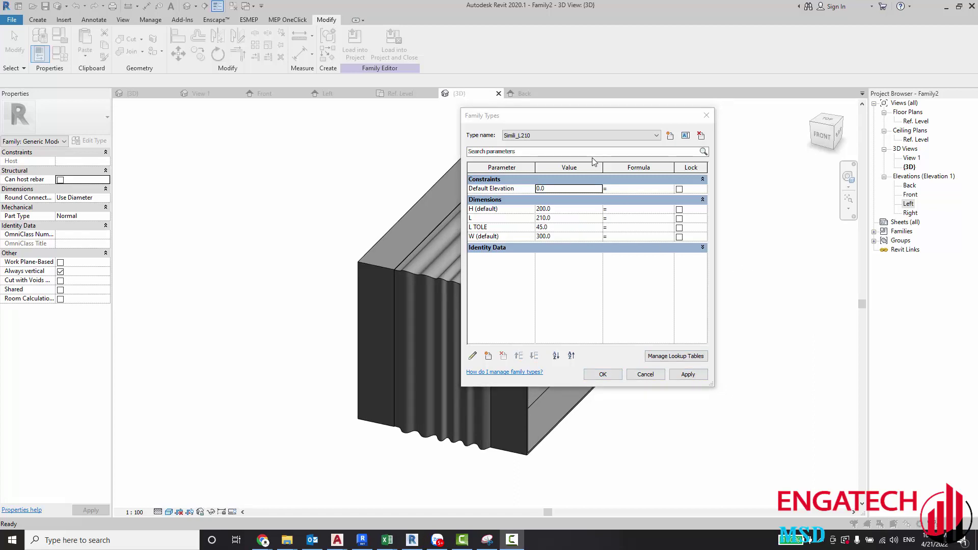
left_click(660, 153)
type("Simili_L240")
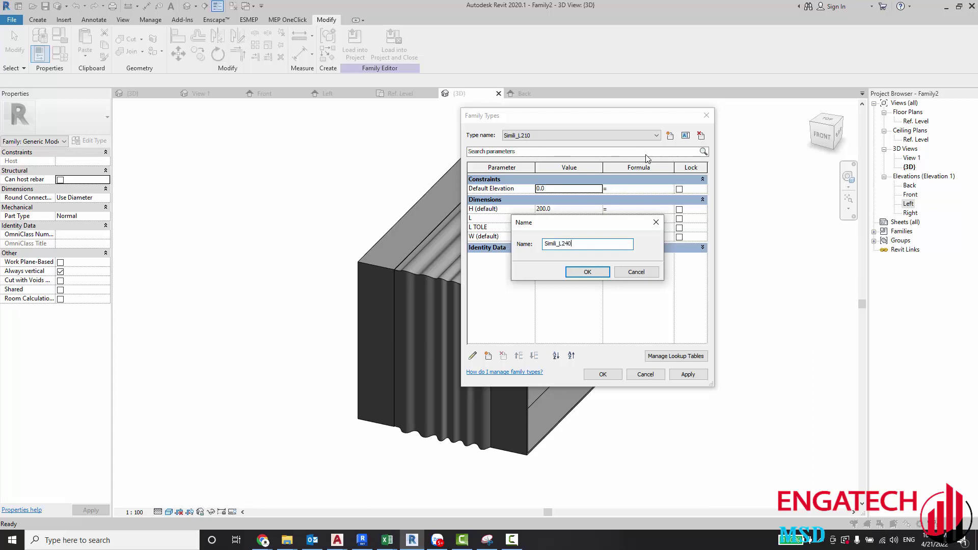
Step: Create family type Simili_L240 with L set to 240 and apply it
left_click(589, 271)
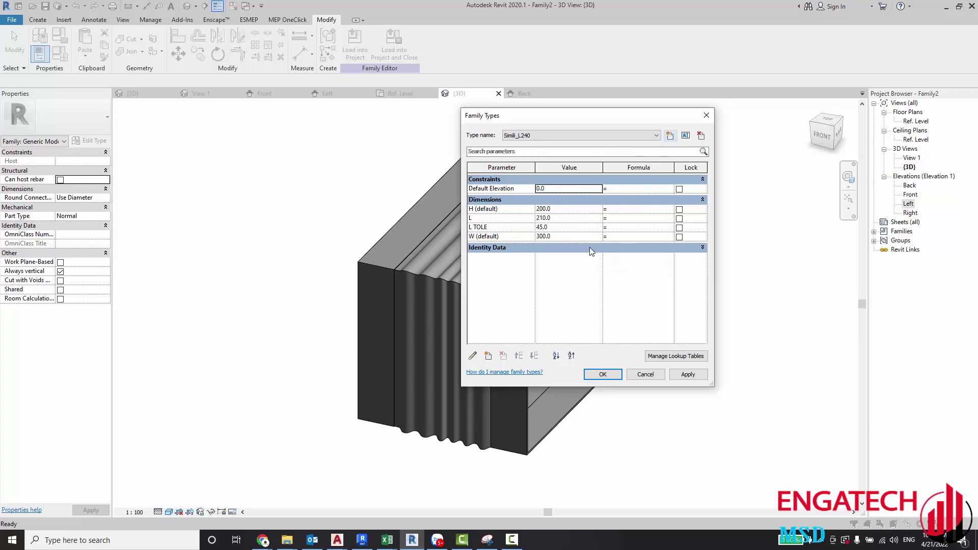
left_click(573, 219)
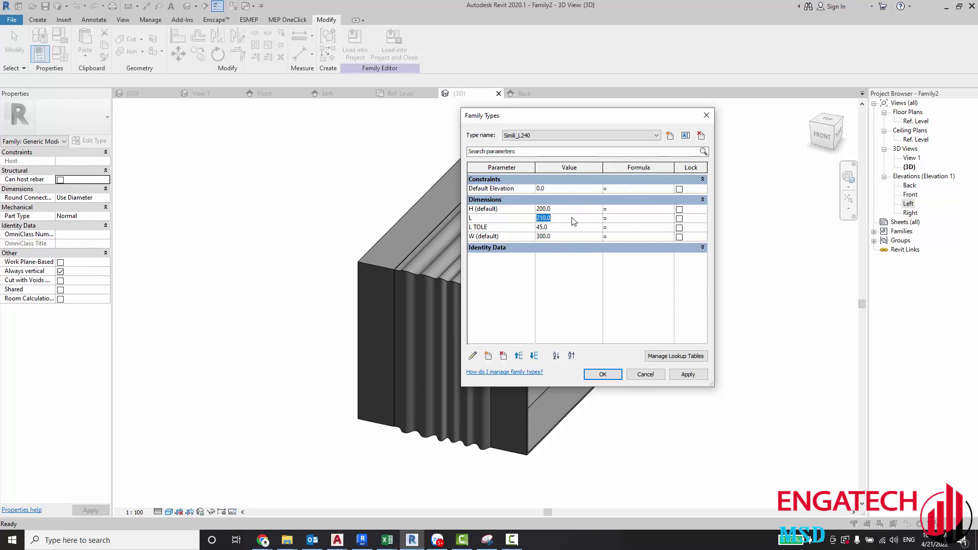
type("150")
left_click(687, 375)
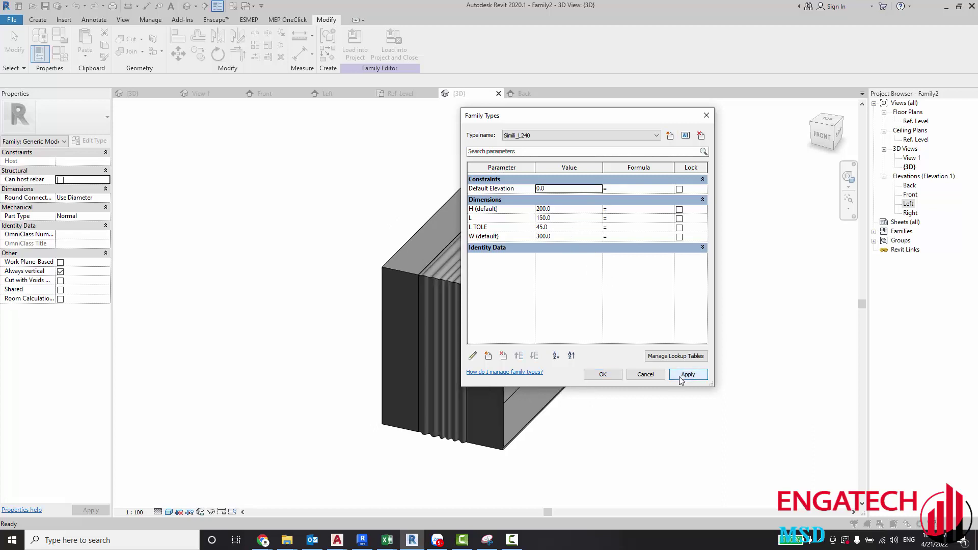
double_click(579, 217)
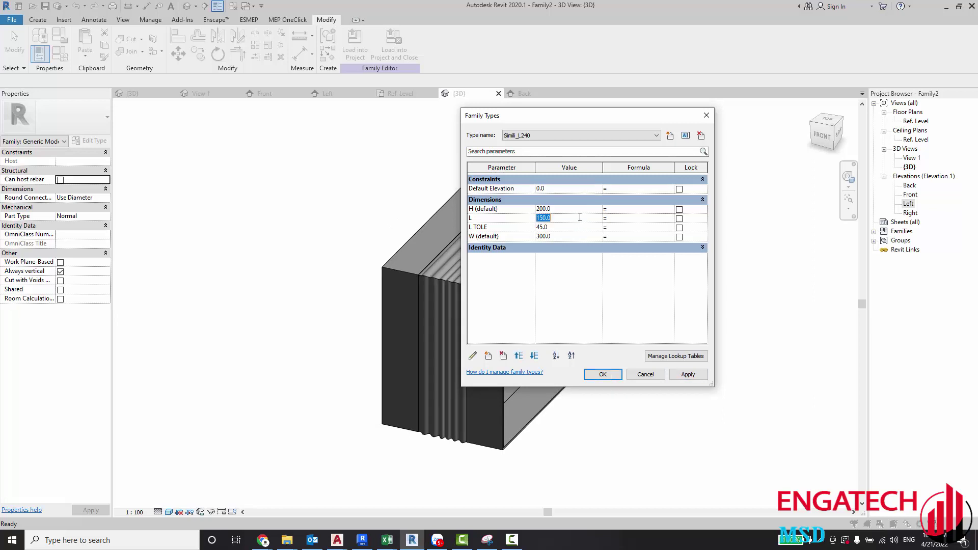
type("4")
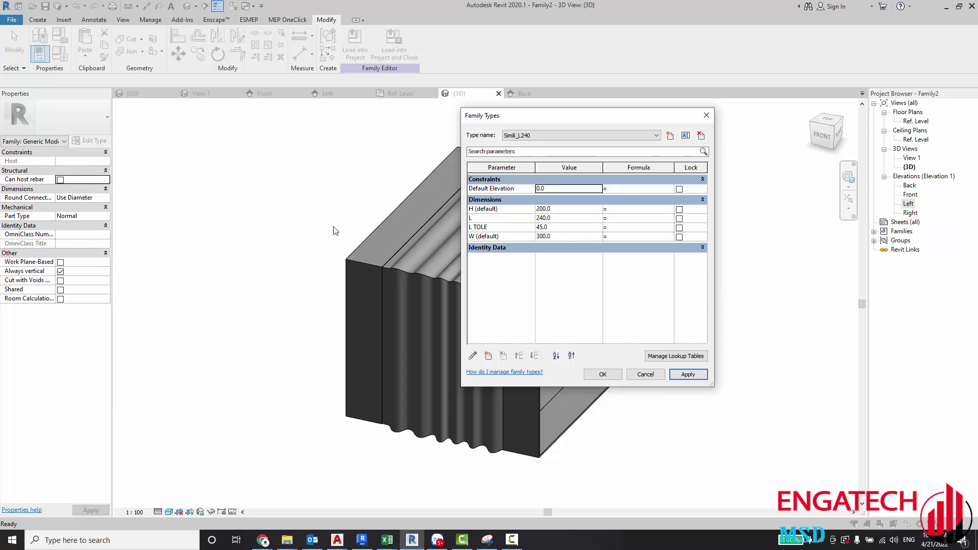
left_click(561, 132)
key("alt+Tab")
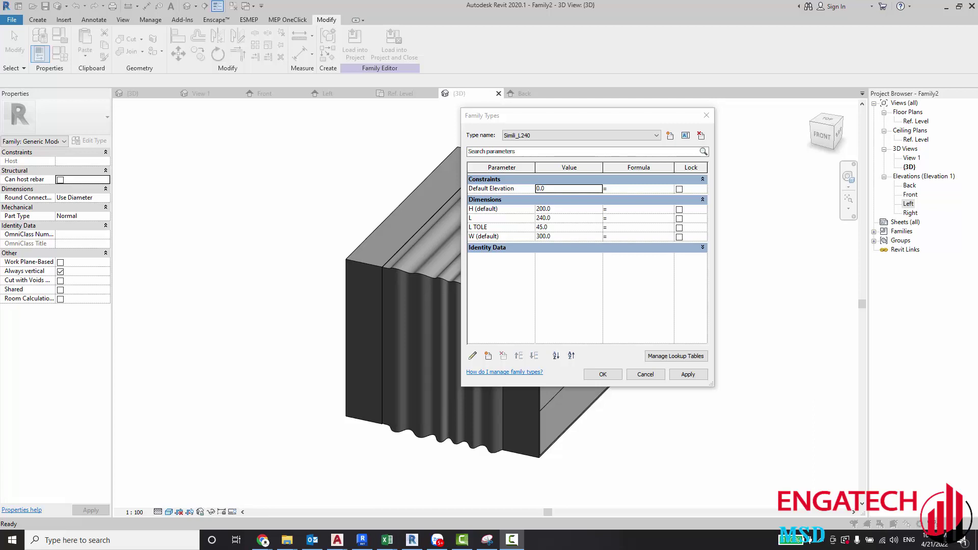
Step: Create family type Simili_L230 with L 230 and L TOLE 80, and apply it
left_click(670, 135)
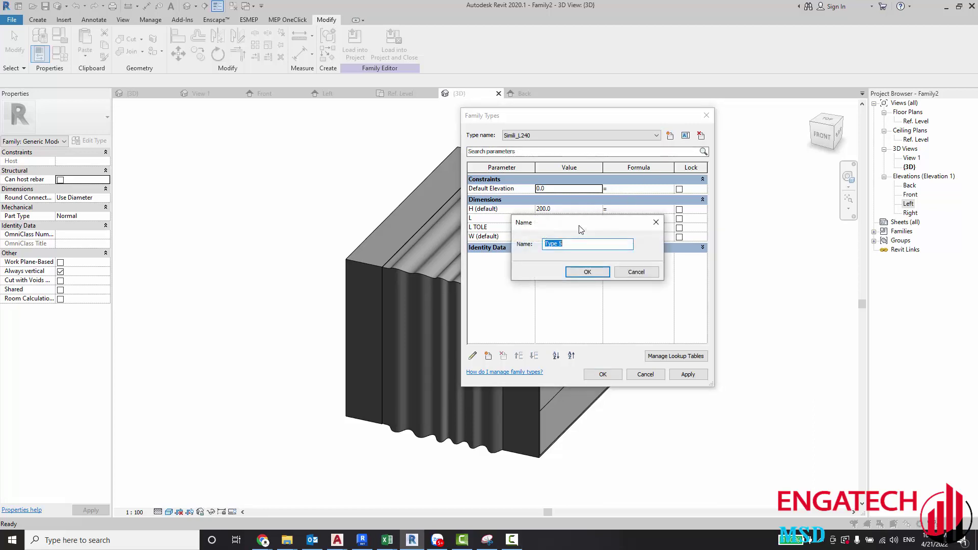
type("Simi")
type("L230")
left_click(576, 273)
left_click(565, 218)
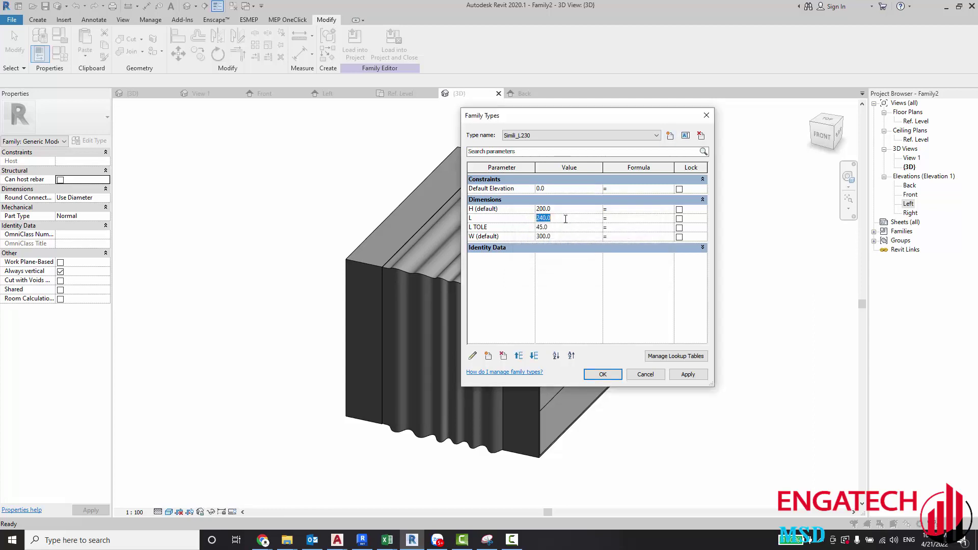
type("230")
key("Return")
type("80")
left_click(679, 375)
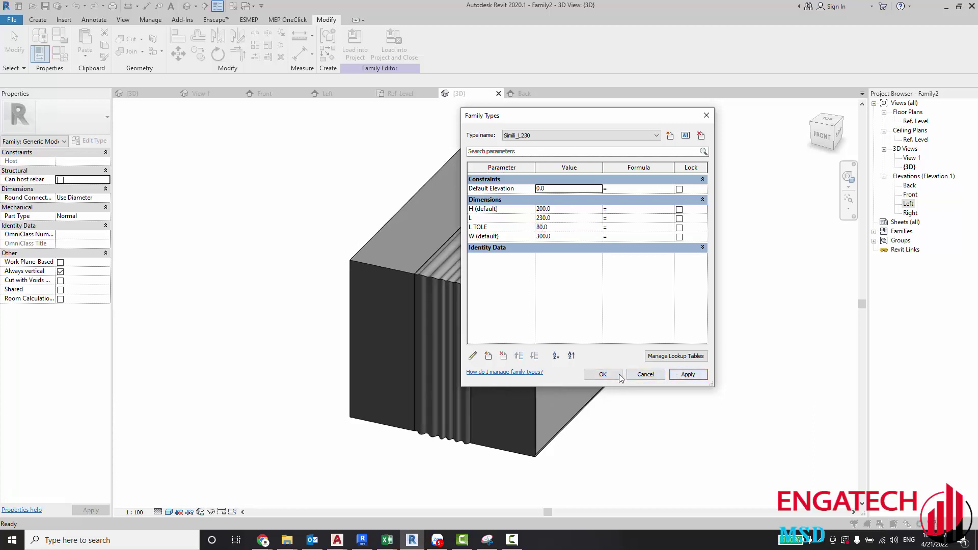
Step: Create family type Simili_L260 with L 260 and apply it
left_click(670, 135)
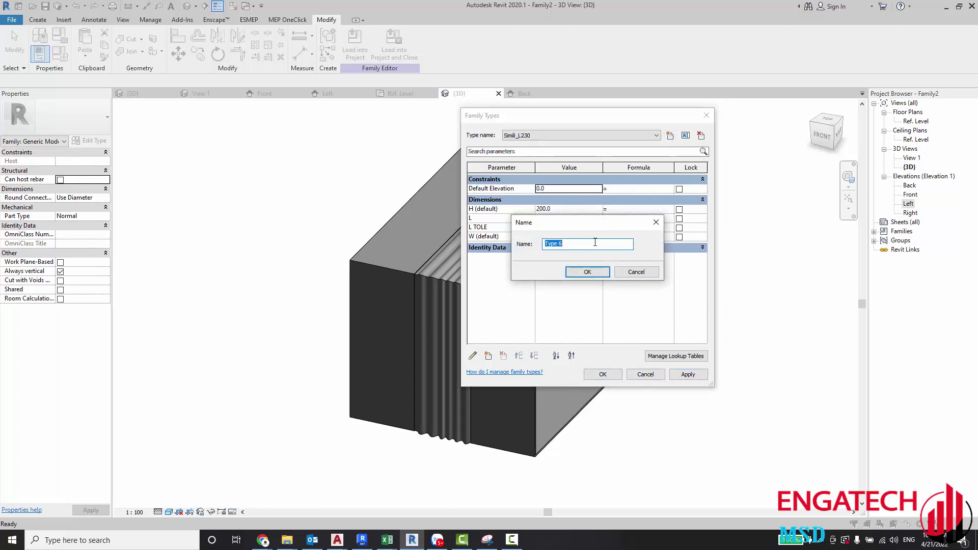
type("sI")
key("BackSpace")
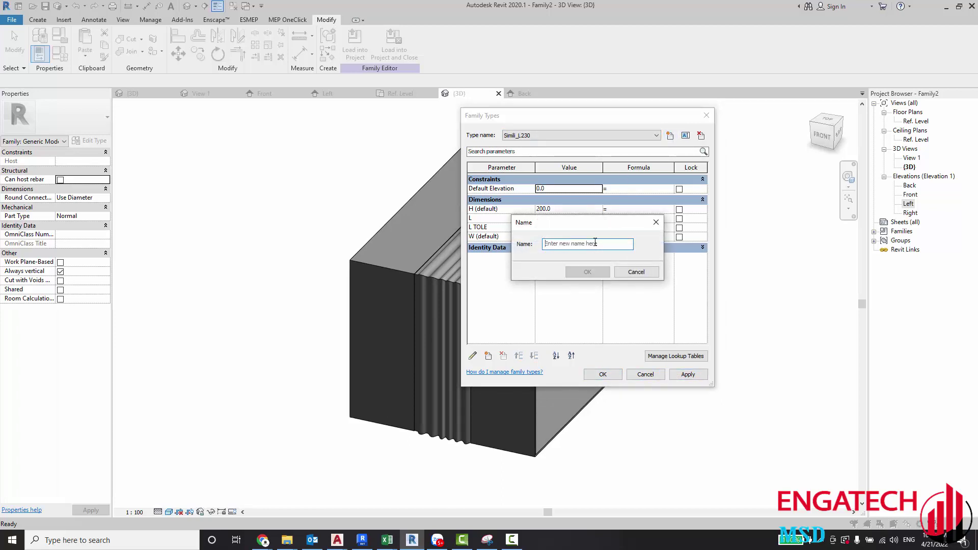
type("Simili_L260")
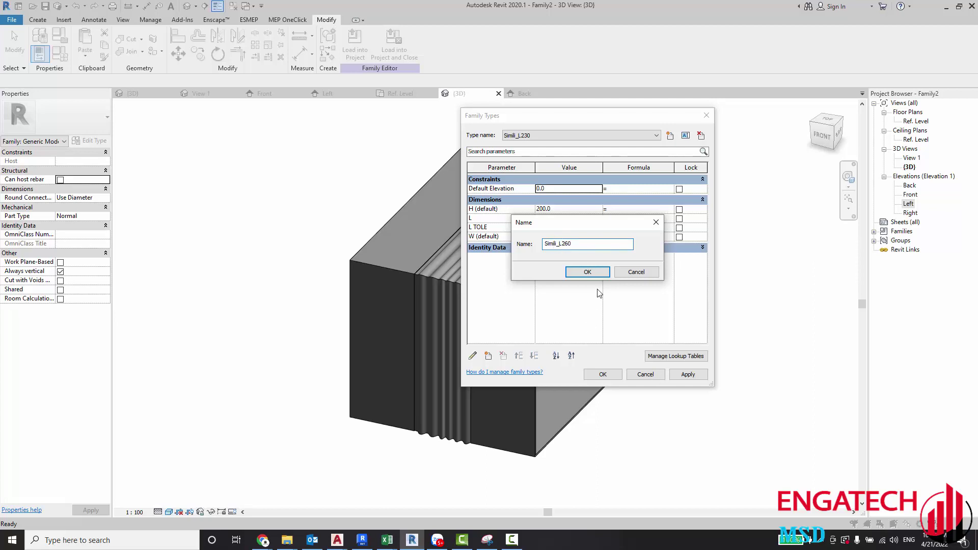
left_click(598, 273)
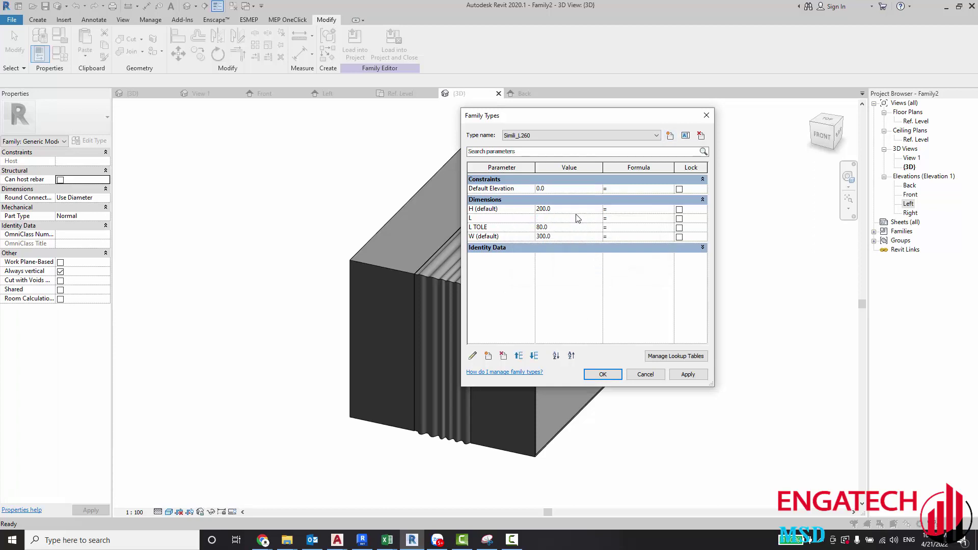
type("260")
left_click(688, 375)
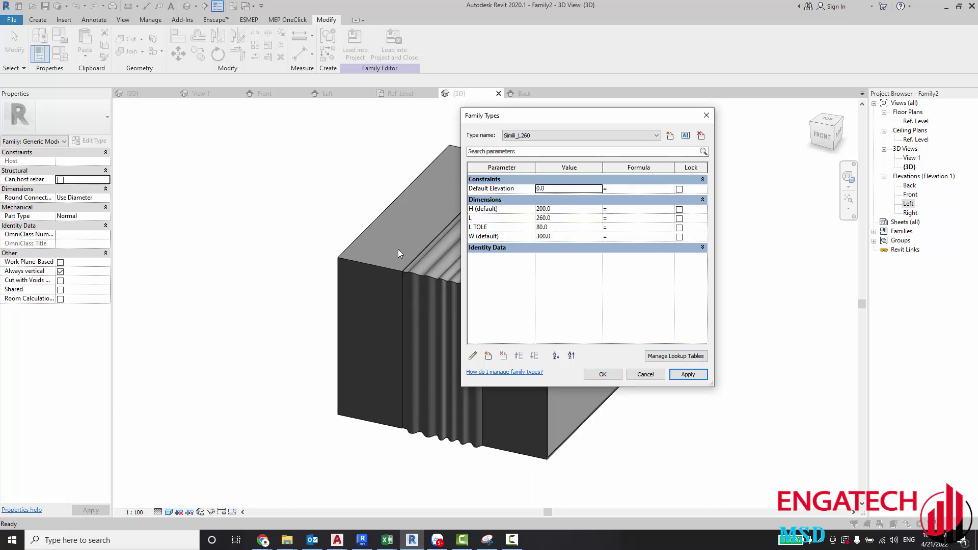
Step: Create family type Simili_L280 with L 280 and apply it
left_click(670, 135)
type("Simili_L280")
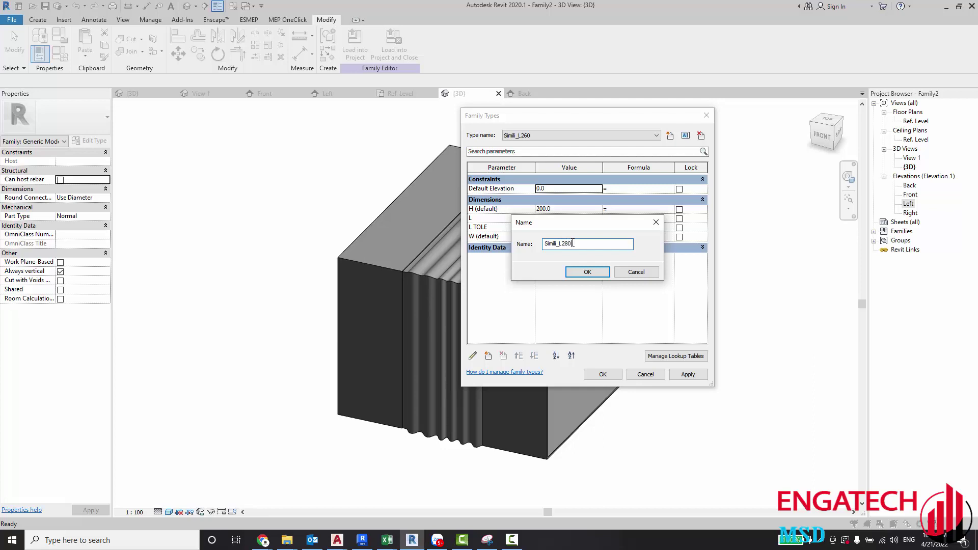
left_click(594, 272)
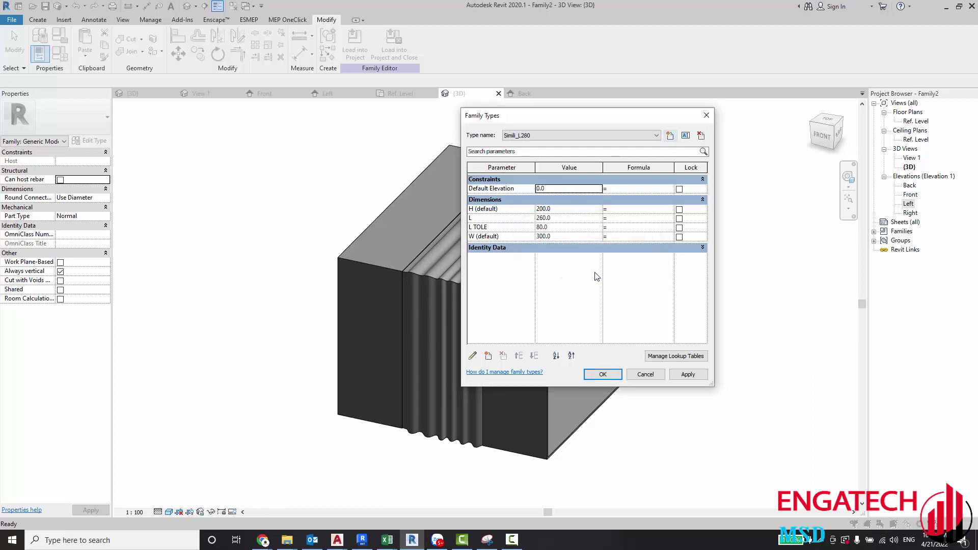
left_click(572, 228)
key("Up")
left_click(567, 228)
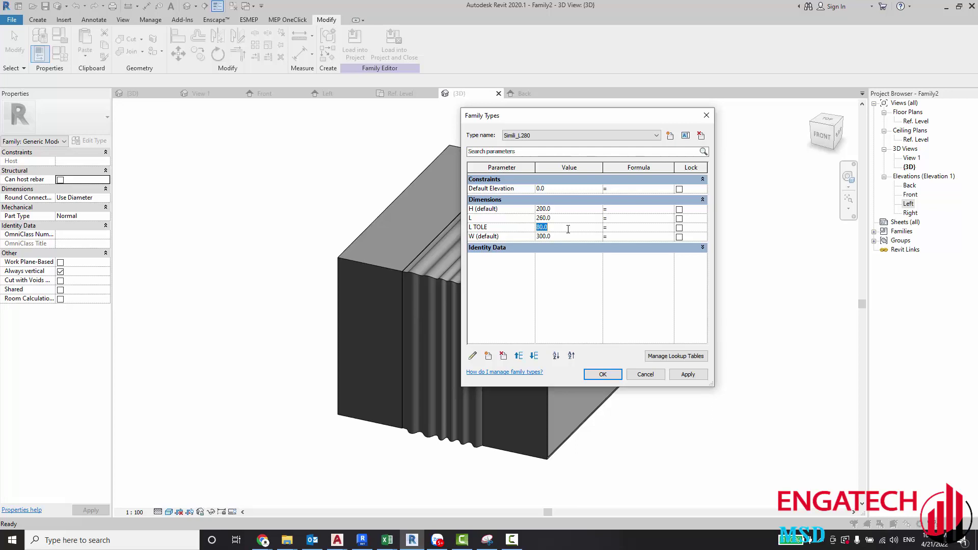
left_click(568, 219)
type("280")
left_click(687, 374)
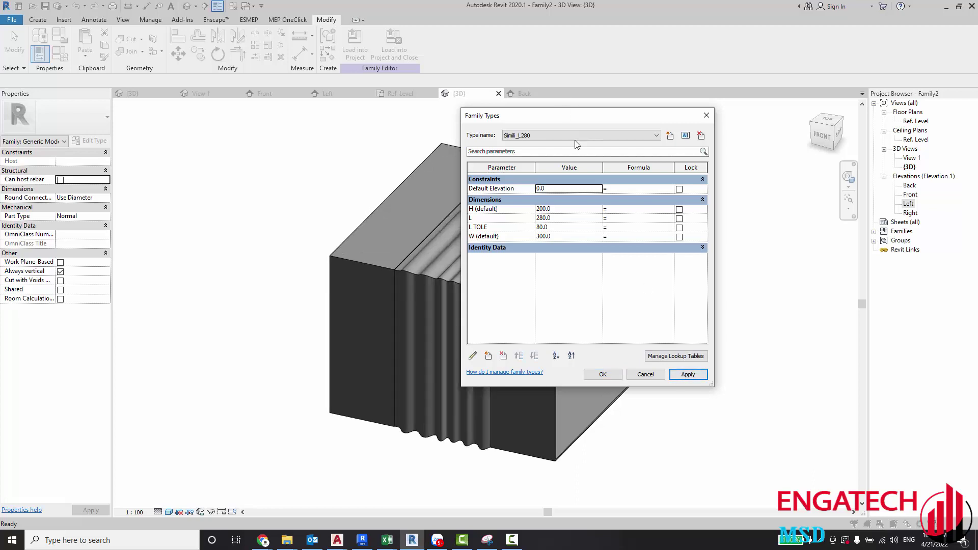
Step: Create family type Simili_L310 with L 310 and apply it
left_click(670, 135)
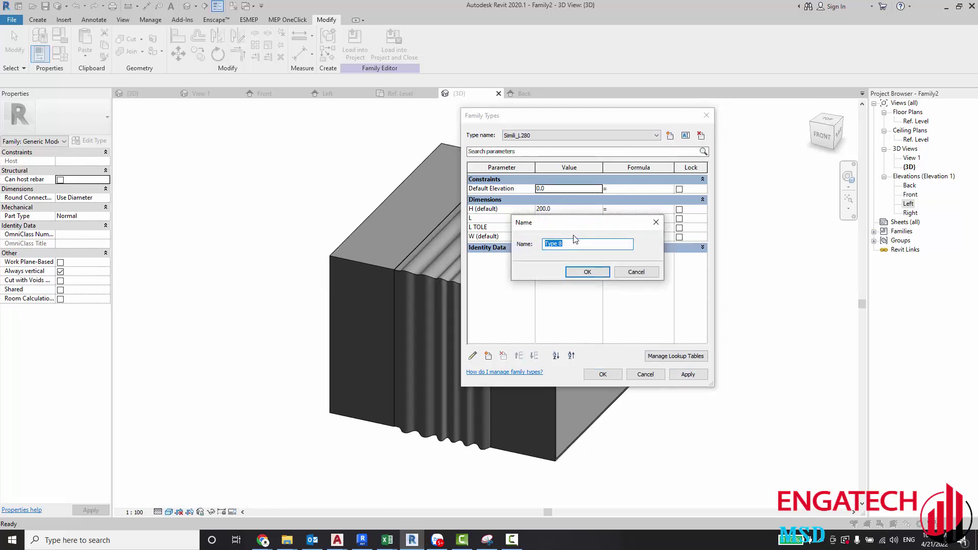
type("Simili_L310")
left_click(577, 272)
left_click(573, 228)
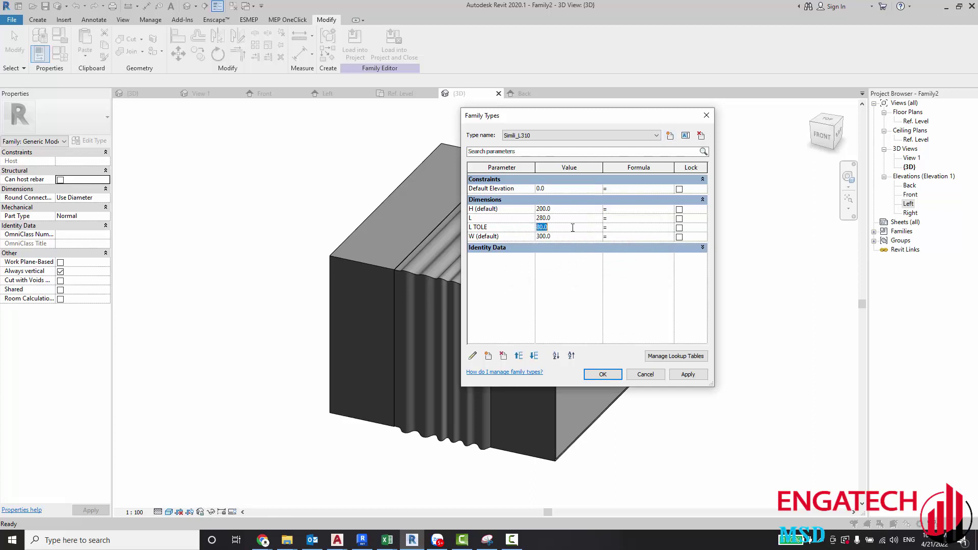
type("310")
left_click(687, 374)
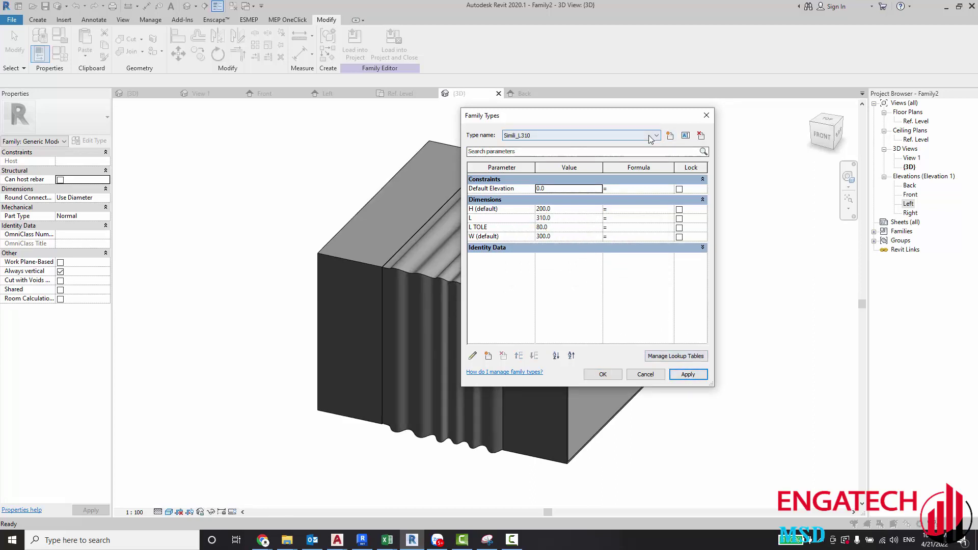
Step: Create family type Simili_L360 with L 360 and apply it
left_click(670, 136)
type("Simili_L360")
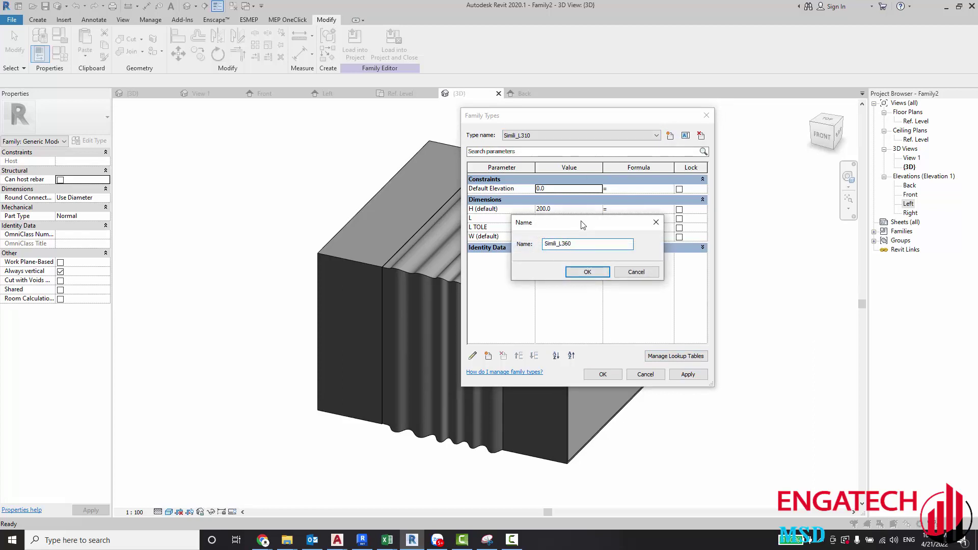
left_click(587, 272)
left_click(573, 226)
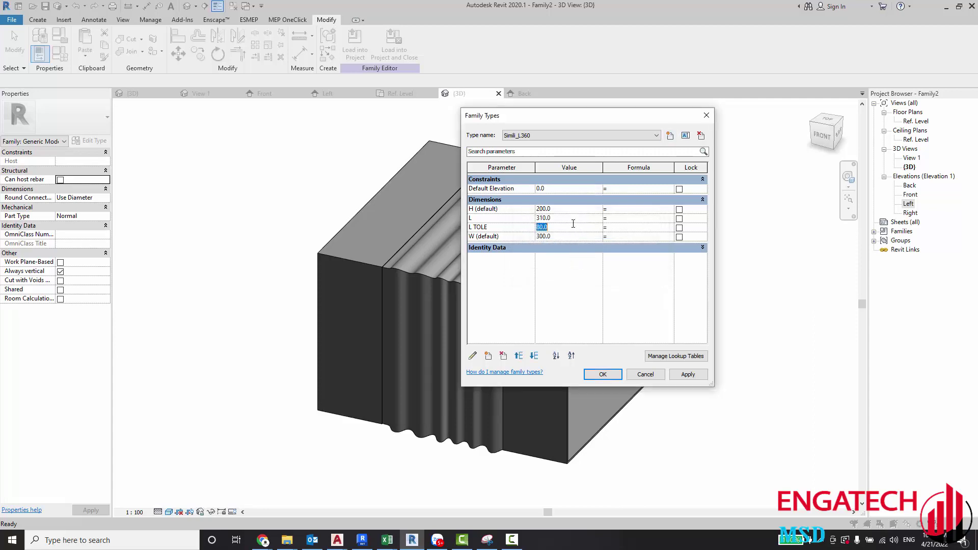
type("360")
left_click(688, 376)
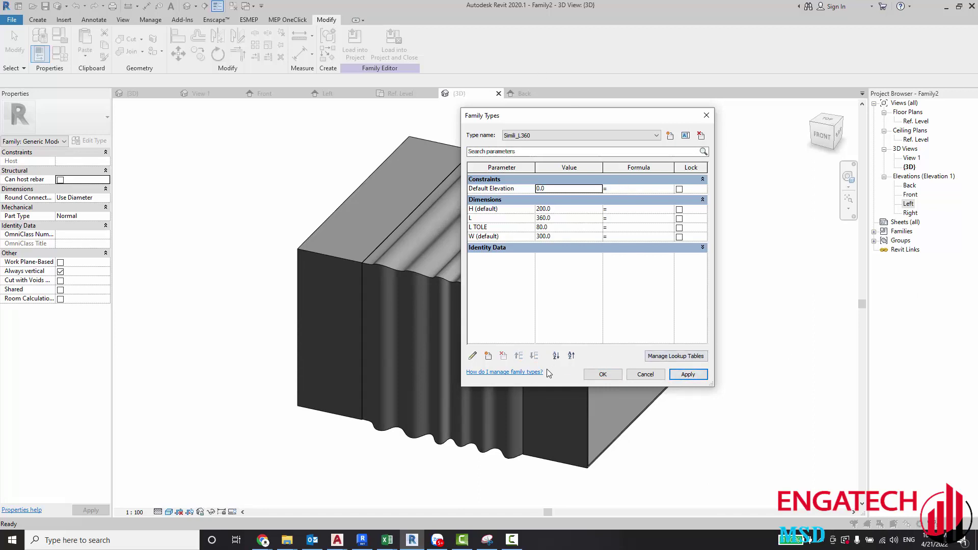
Step: Link the ribbed sweep's Material to a new Canvas material parameter
left_click(603, 374)
mouse_move(579, 310)
middle_mouse_down("shift")
mouse_move(678, 377)
mouse_move(500, 313)
middle_mouse_up("shift")
left_click(502, 308)
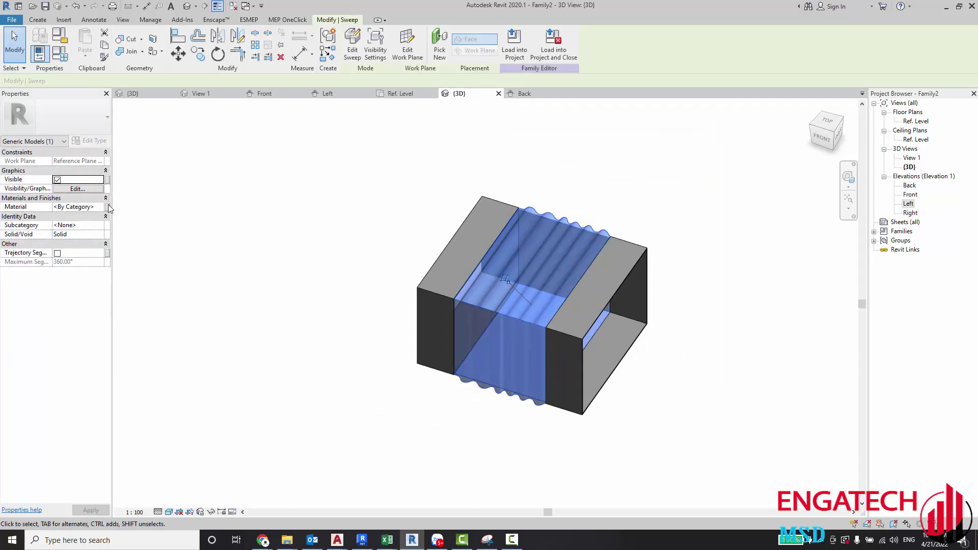
left_click(108, 207)
left_click(414, 326)
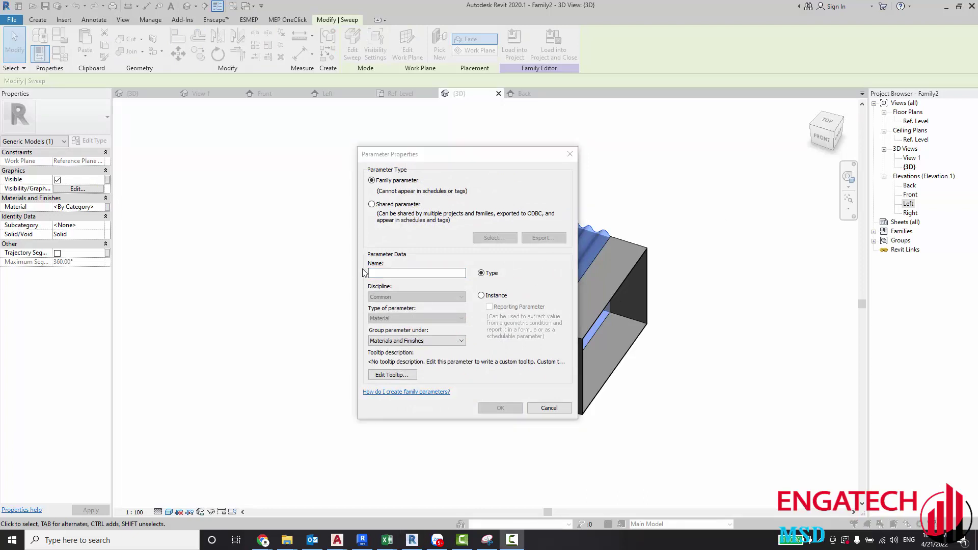
type("Gla")
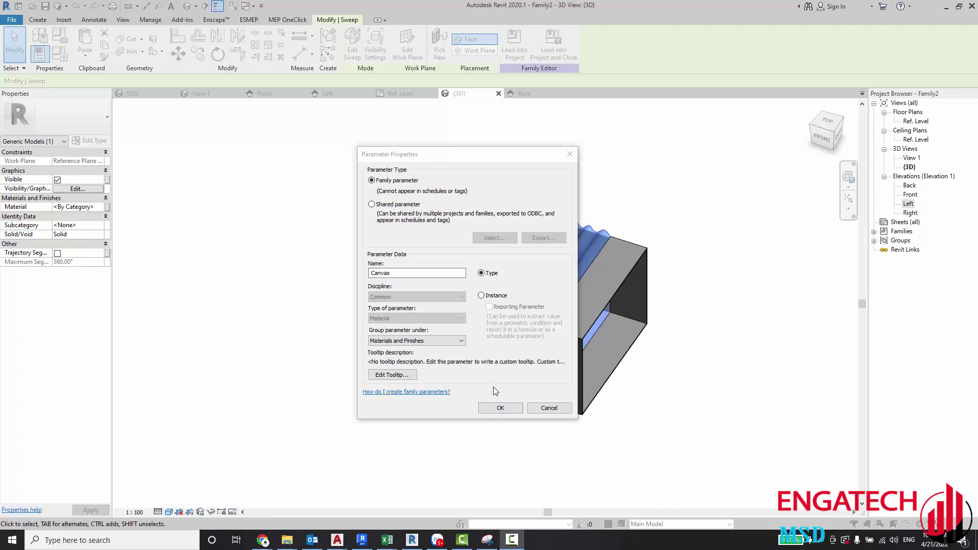
left_click(497, 408)
left_click(507, 354)
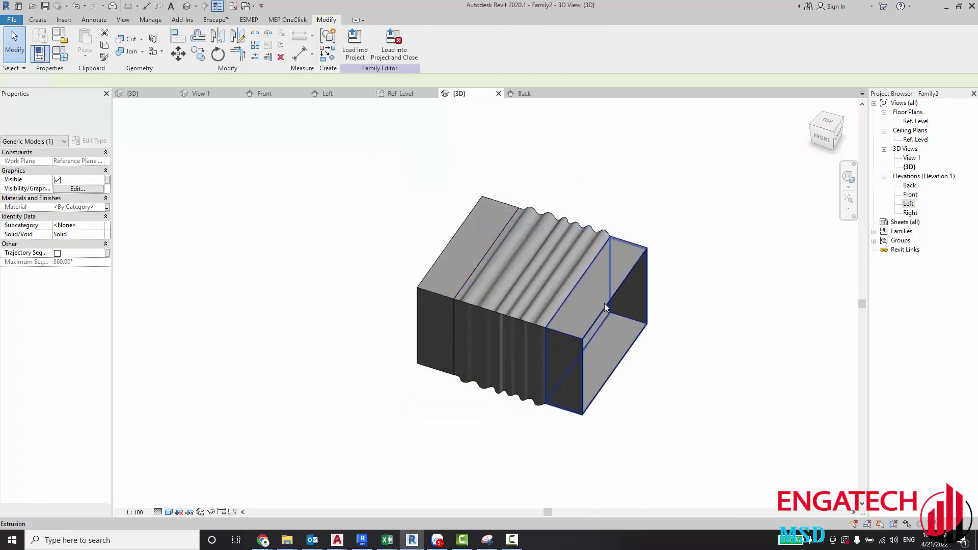
Step: Link both end boxes' Material to a new Tole material parameter
left_click(604, 304)
left_click(443, 292, "ctrl")
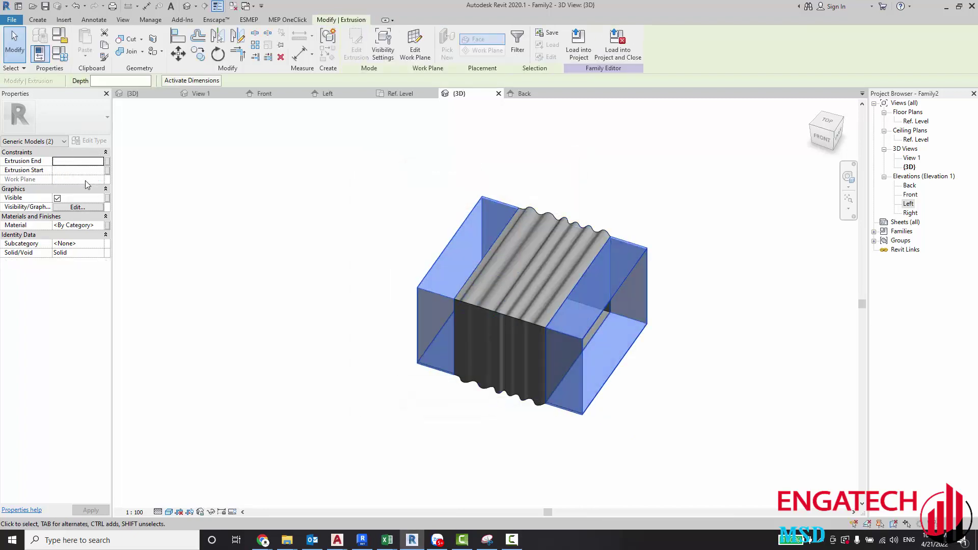
left_click(107, 225)
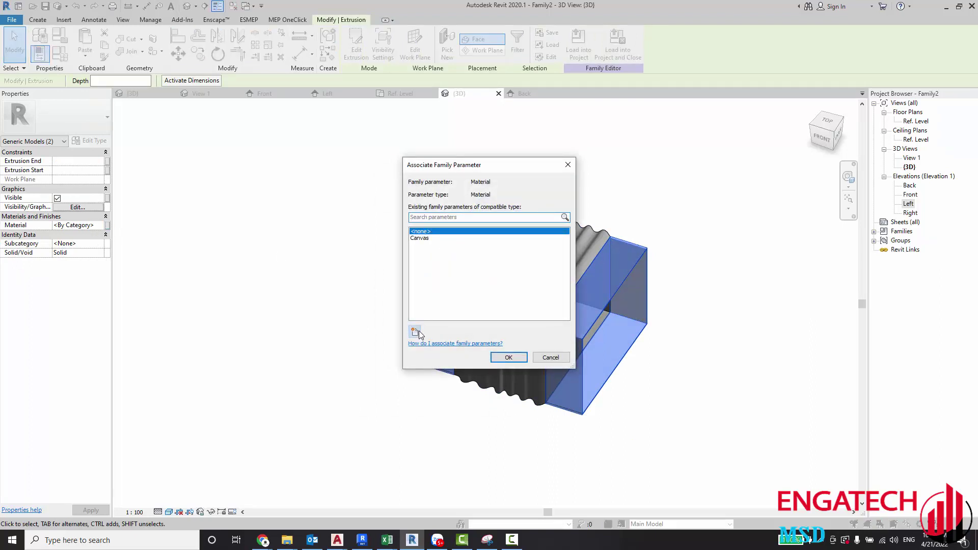
left_click(423, 331)
type("Tole")
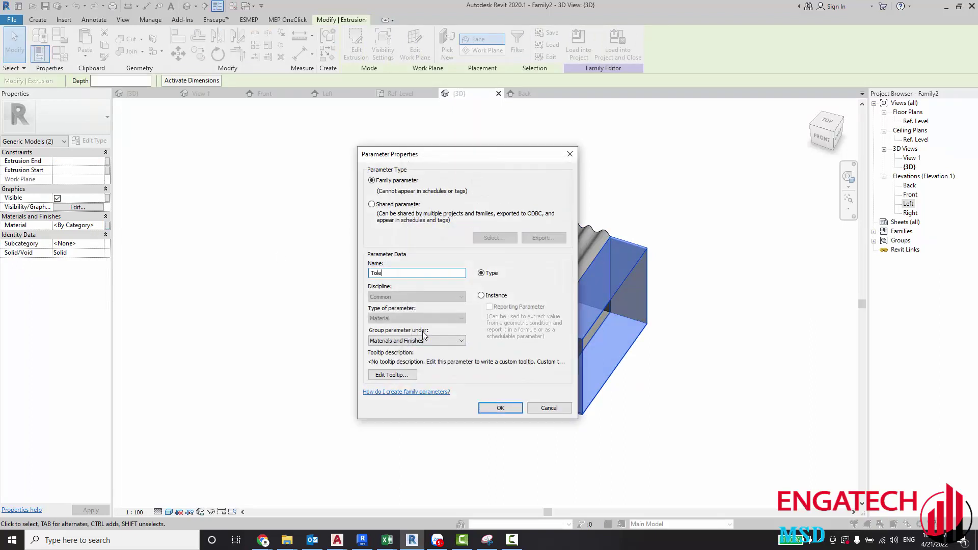
left_click(506, 407)
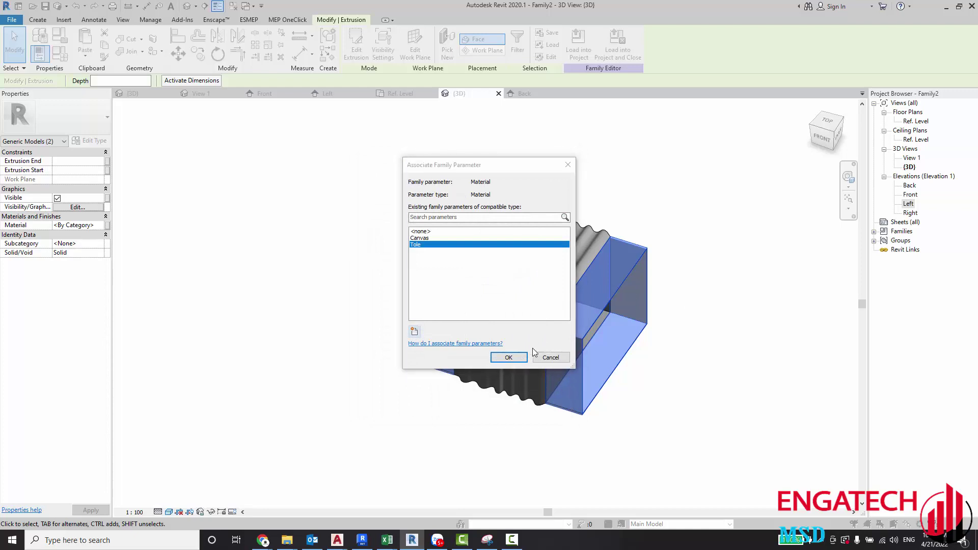
left_click(508, 357)
middle_click_drag(588, 324, 684, 293, "shift")
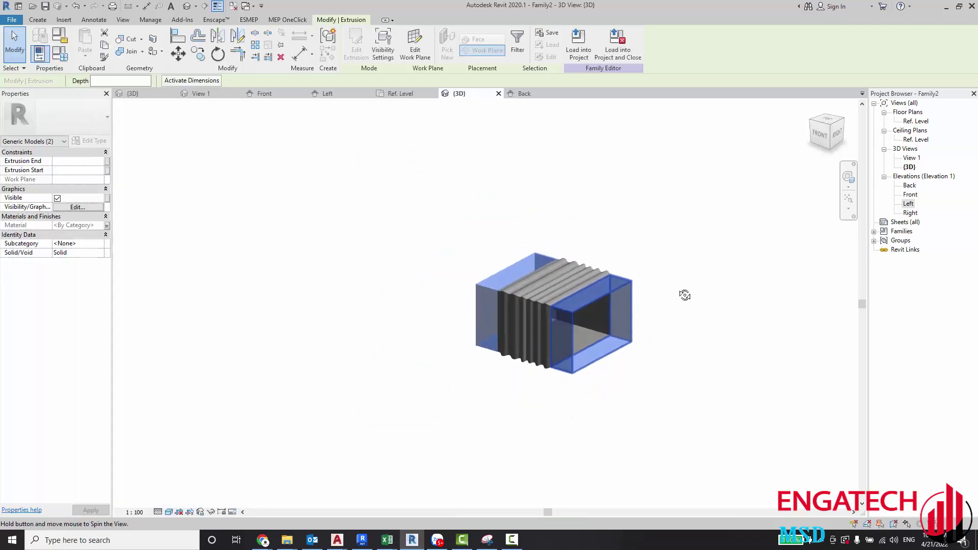
left_click(666, 357)
mouse_move(666, 356)
middle_mouse_down("shift")
mouse_move(649, 221)
mouse_move(603, 339)
mouse_move(530, 273)
middle_mouse_up("shift")
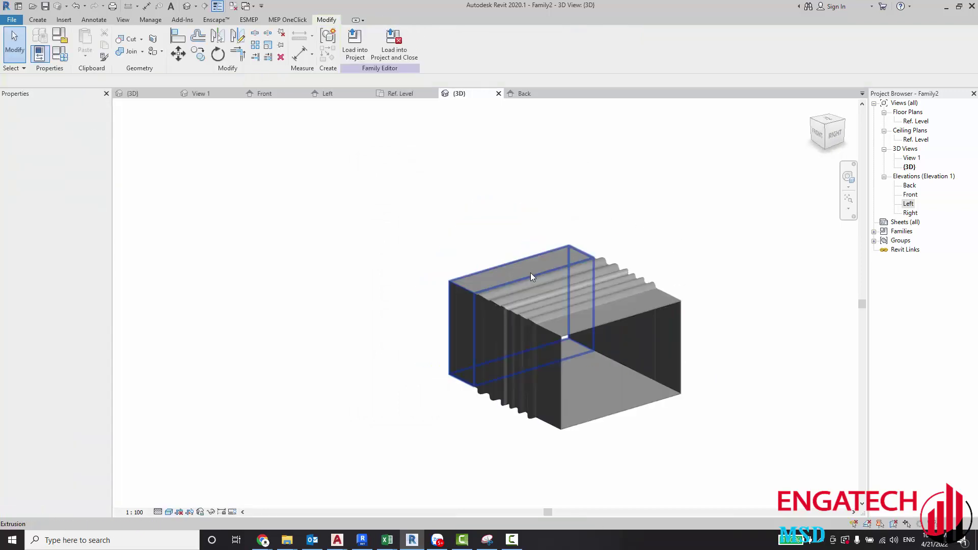
left_click(39, 53)
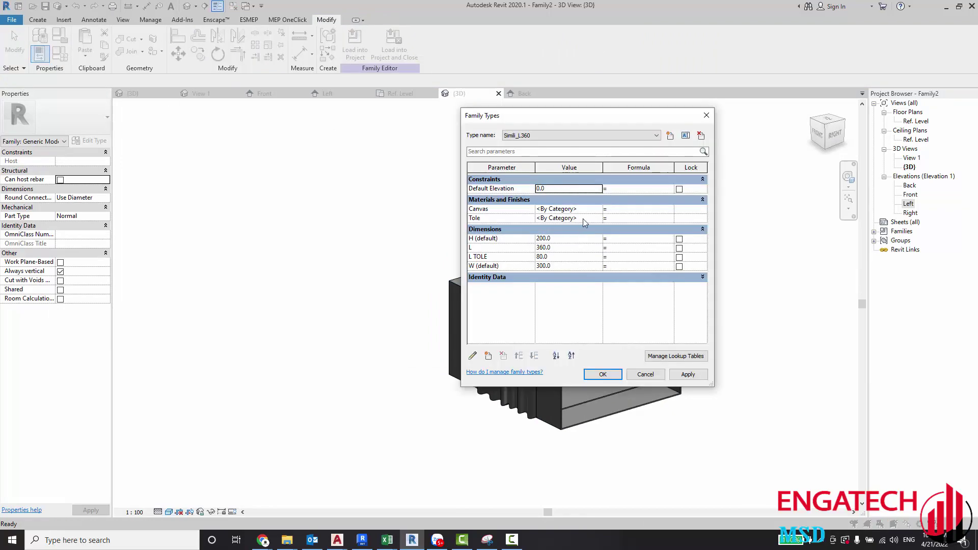
Step: Create a new material named Canvas for the Canvas parameter
left_click(568, 209)
left_click(601, 209)
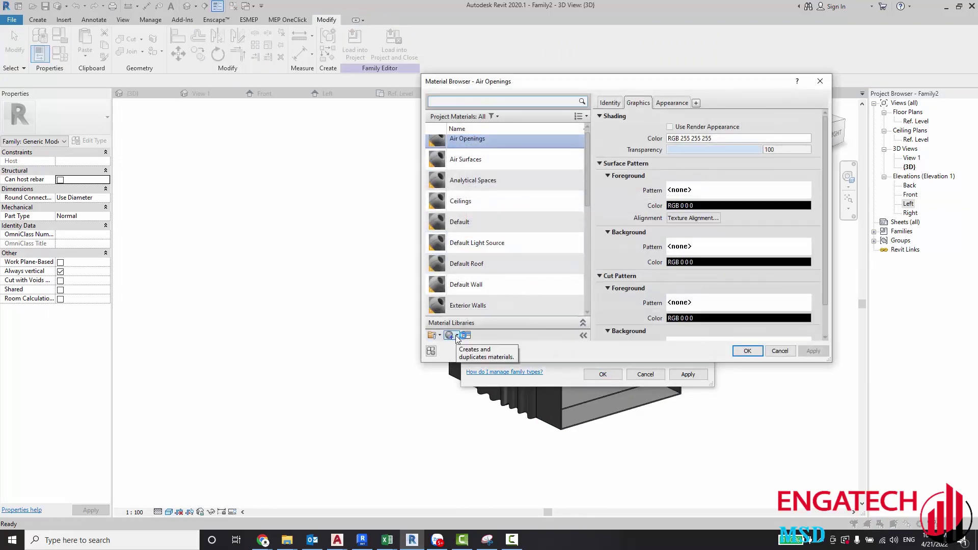
left_click(458, 336)
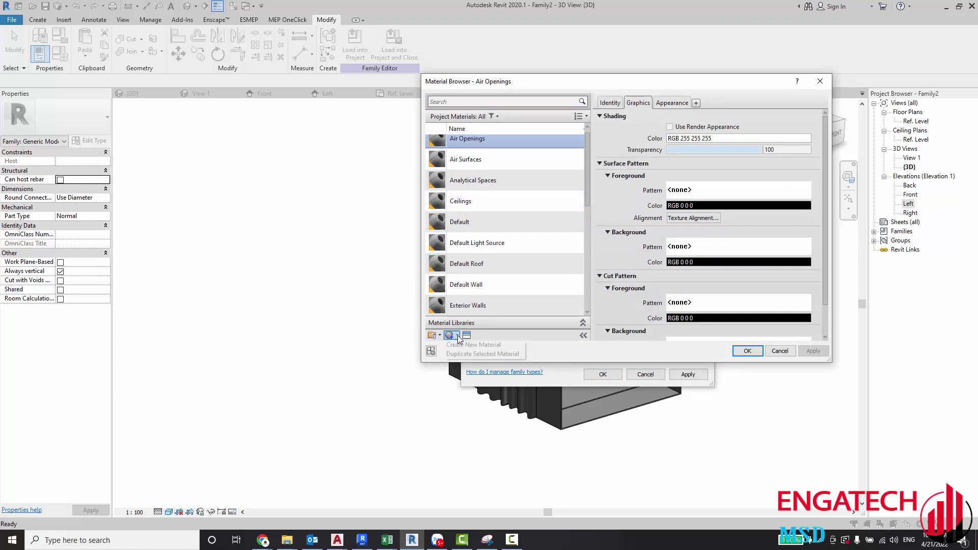
left_click(468, 348)
right_click(477, 227)
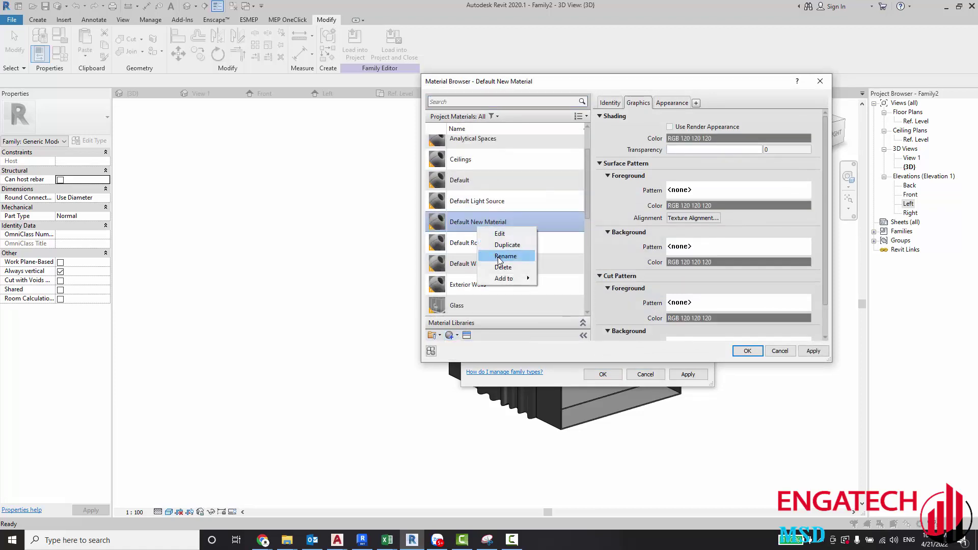
left_click(497, 256)
type("C")
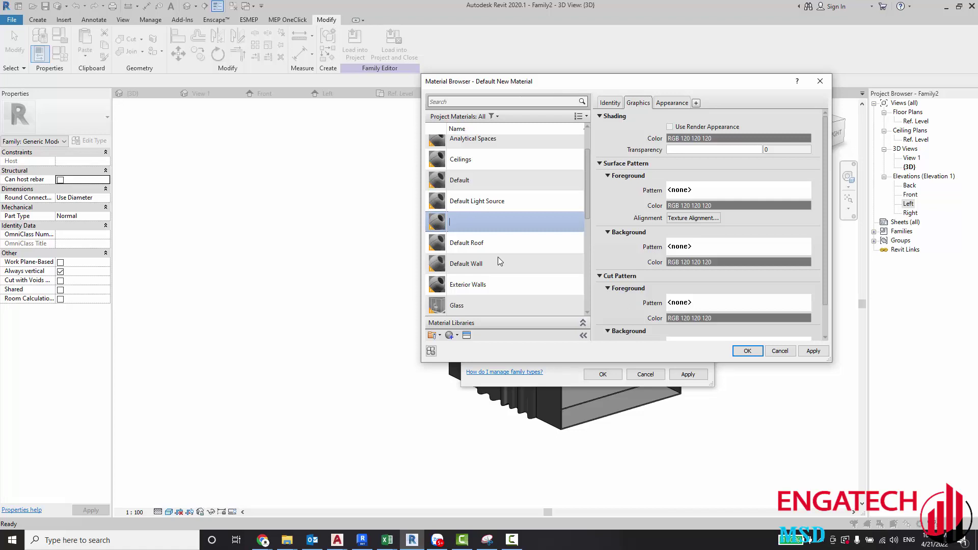
type("anvas")
key("Return")
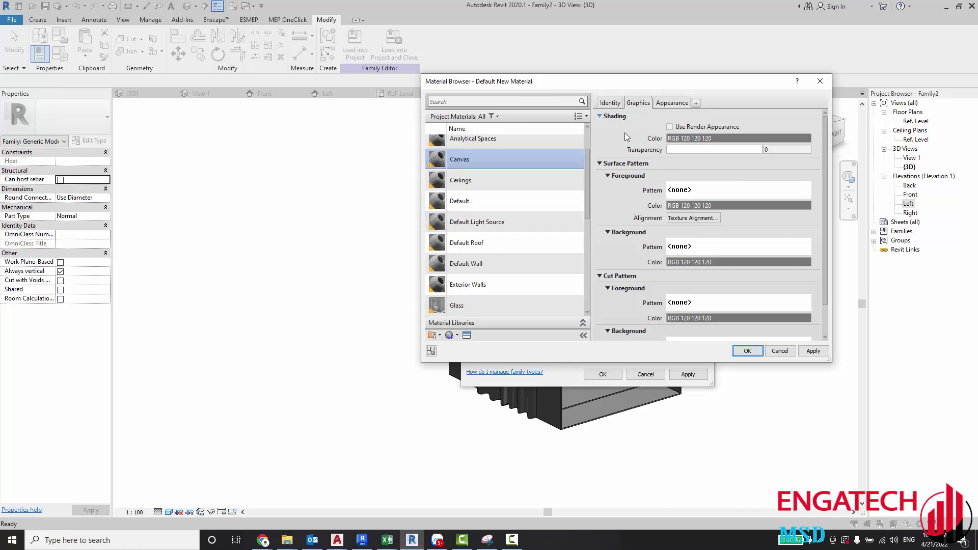
Step: Give the Canvas material a red shading colour and apply it to the bellows
left_click(728, 139)
left_click(533, 182)
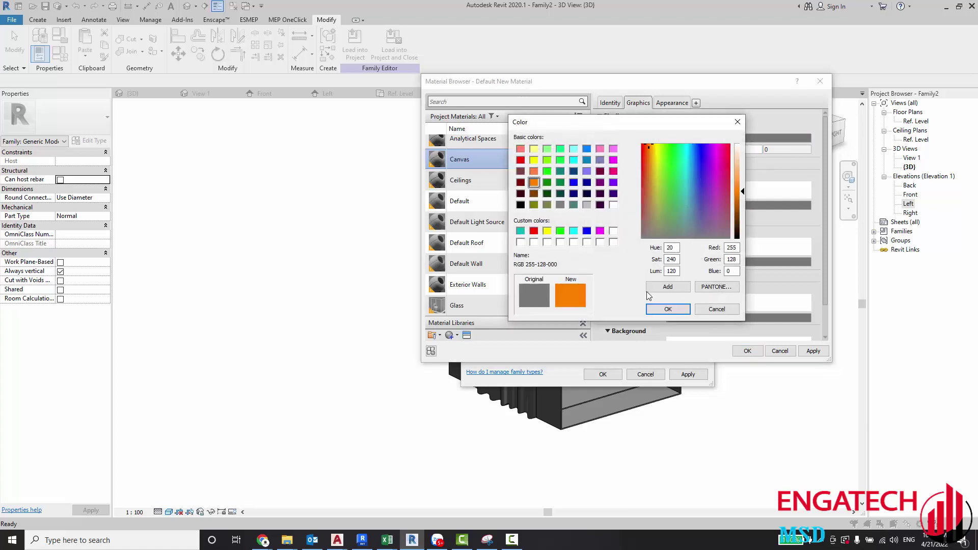
left_click(520, 159)
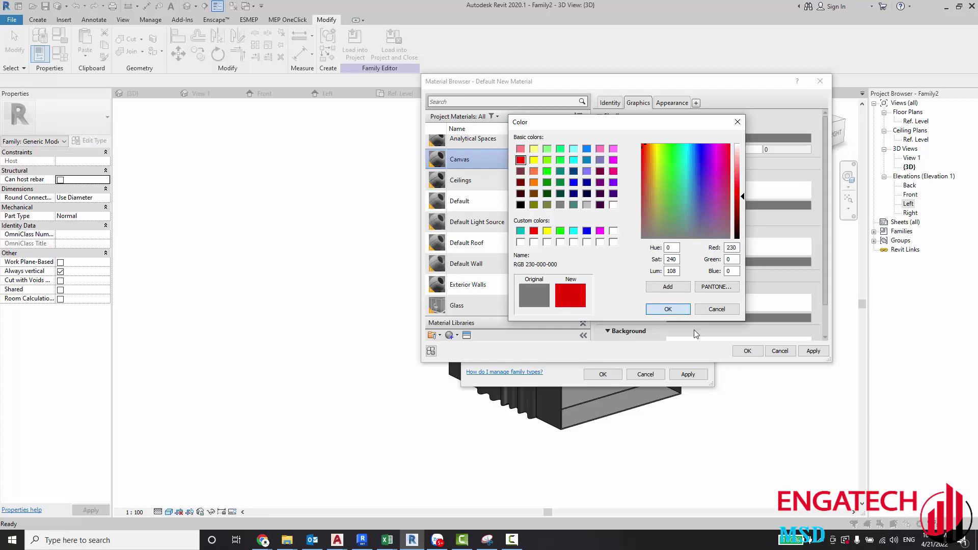
left_click(668, 309)
left_click(746, 351)
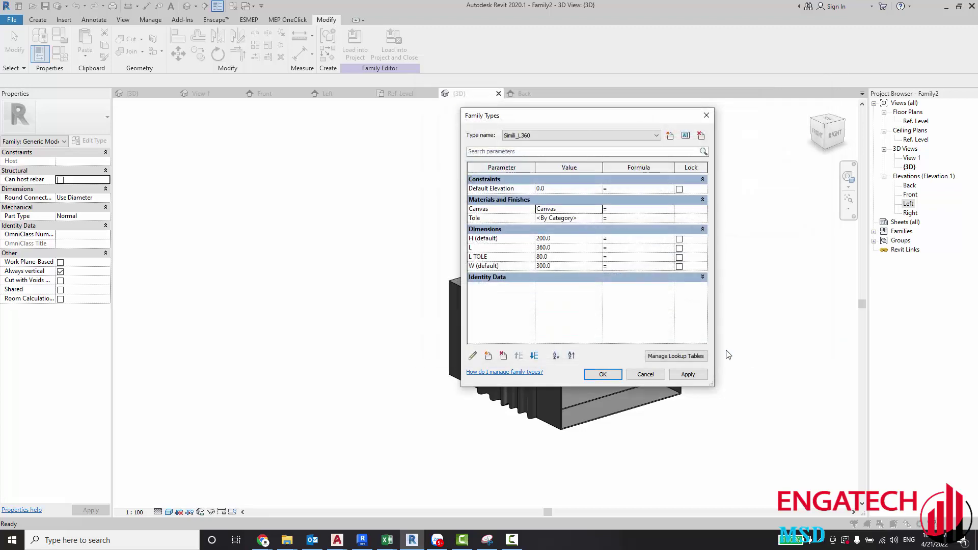
left_click(703, 374)
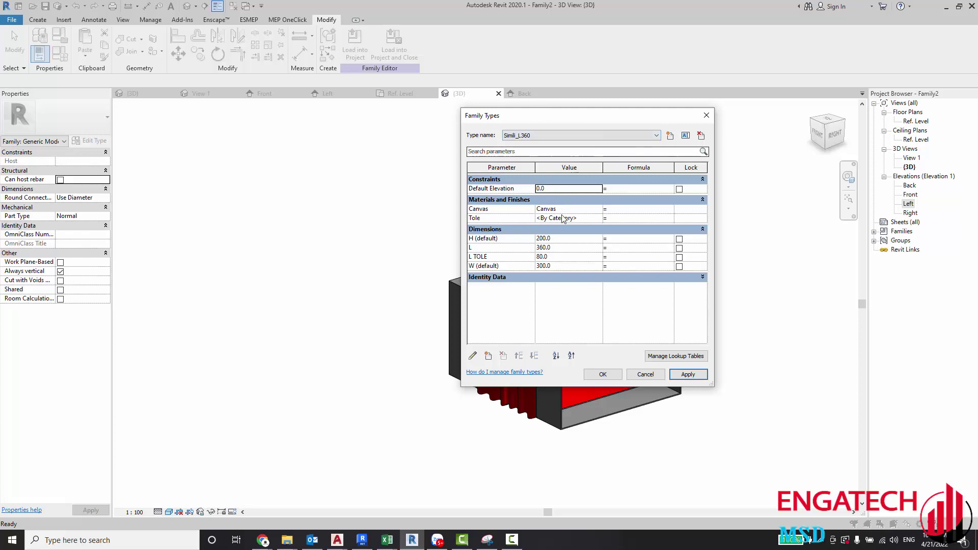
left_click(564, 218)
Step: Create a new material named Tole, assign it to the Tole parameter and close Family Types
left_click(598, 218)
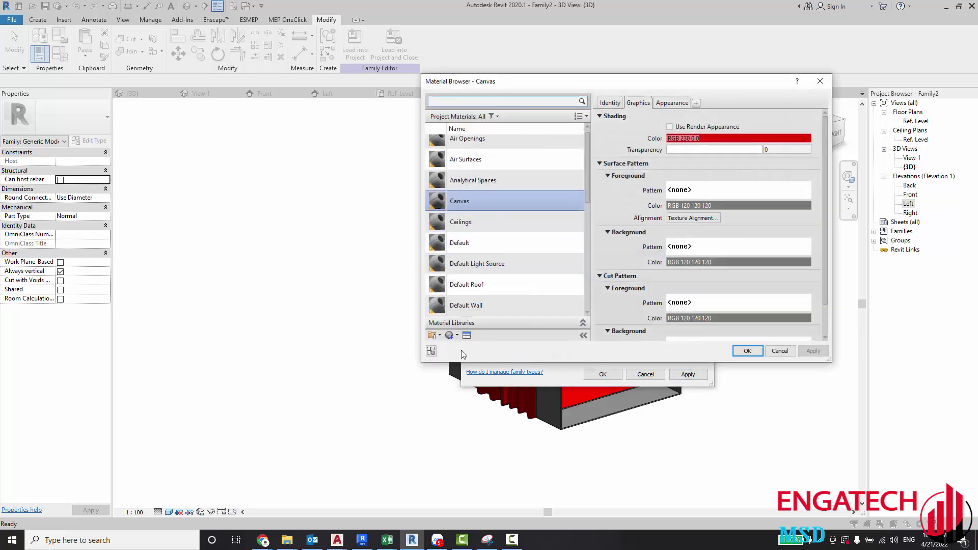
left_click(442, 336)
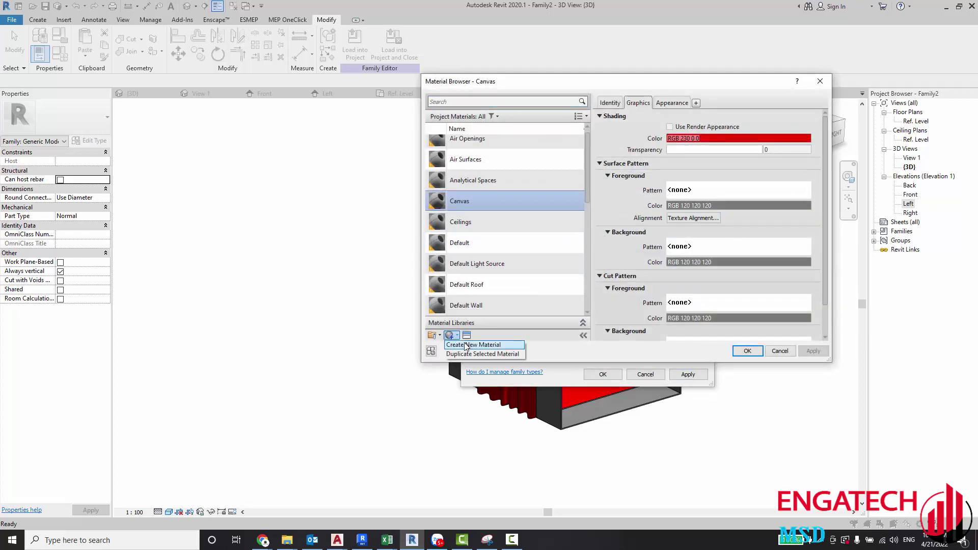
left_click(476, 345)
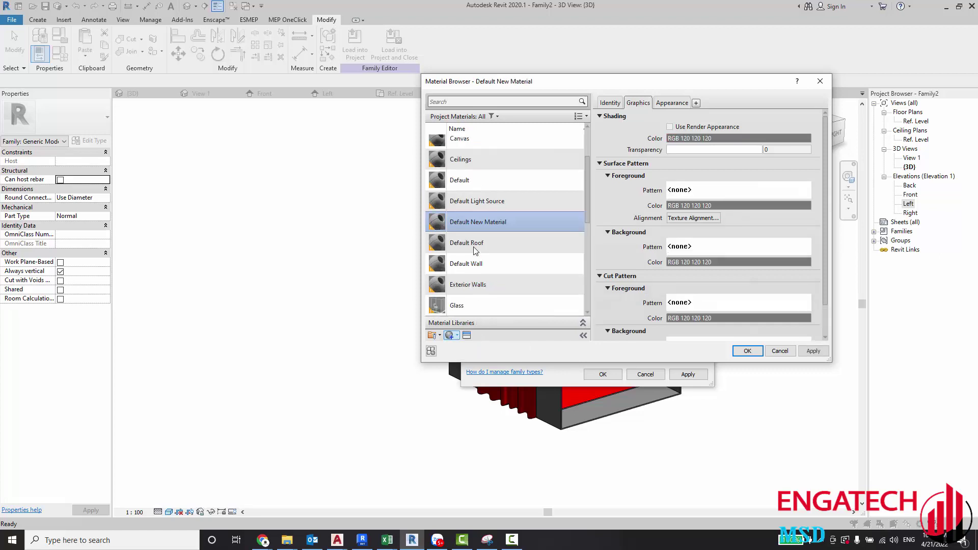
right_click(477, 228)
left_click(497, 255)
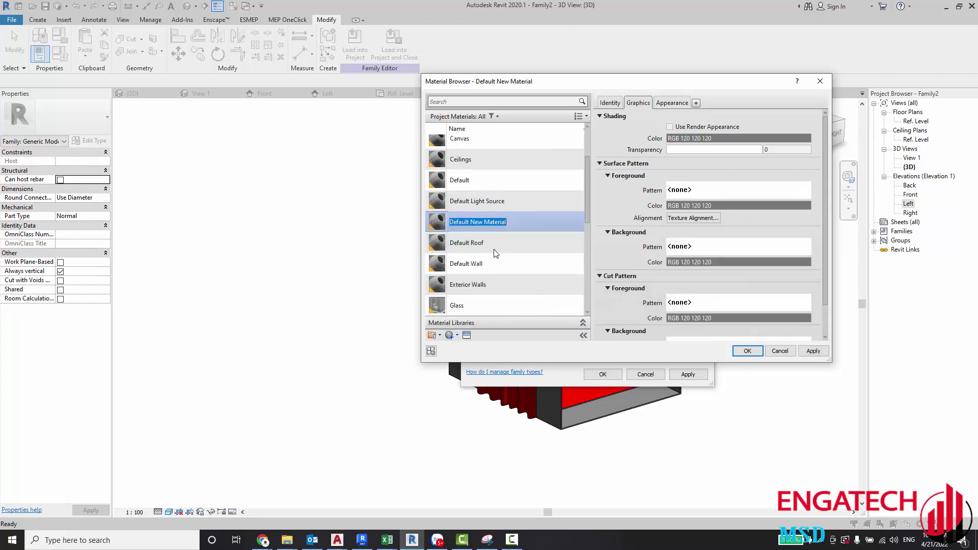
type("Tole")
key("Return")
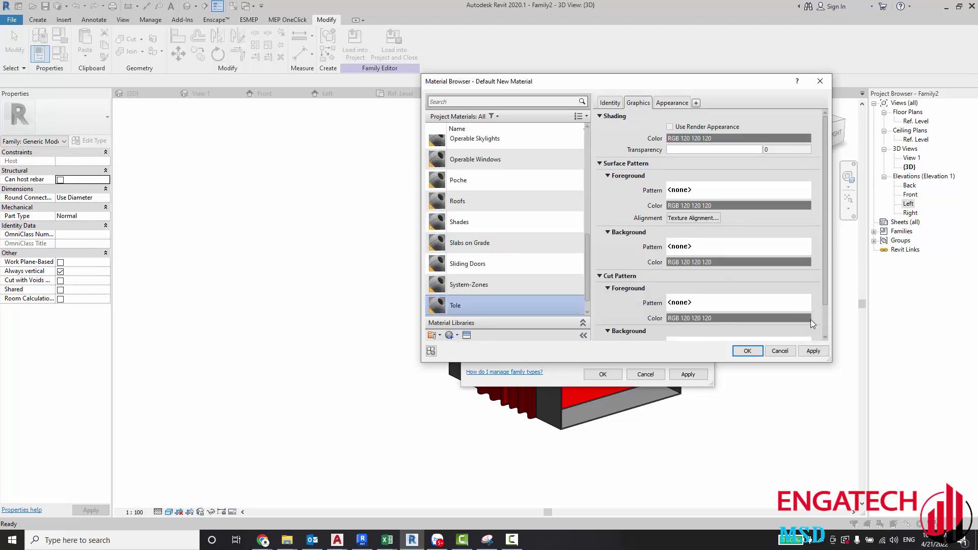
left_click(813, 351)
left_click(753, 354)
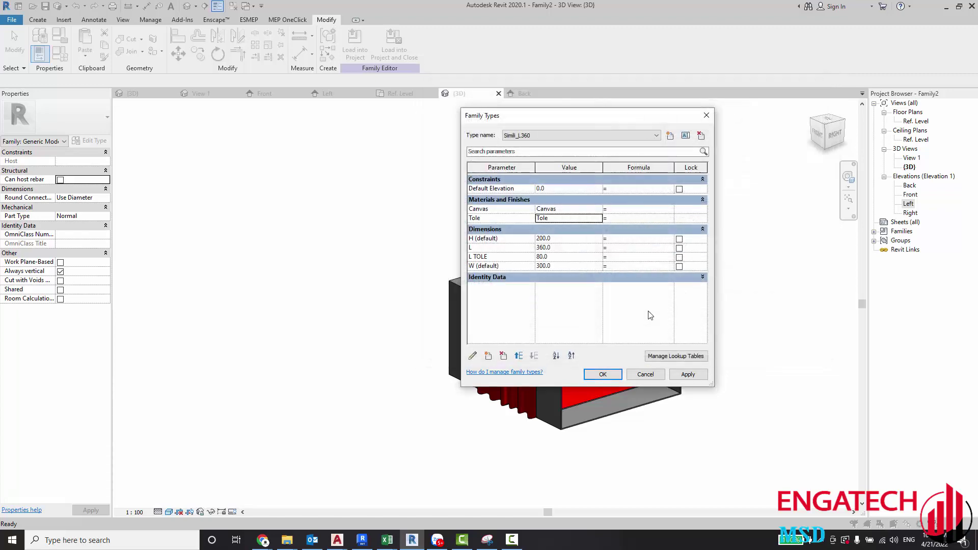
left_click(645, 375)
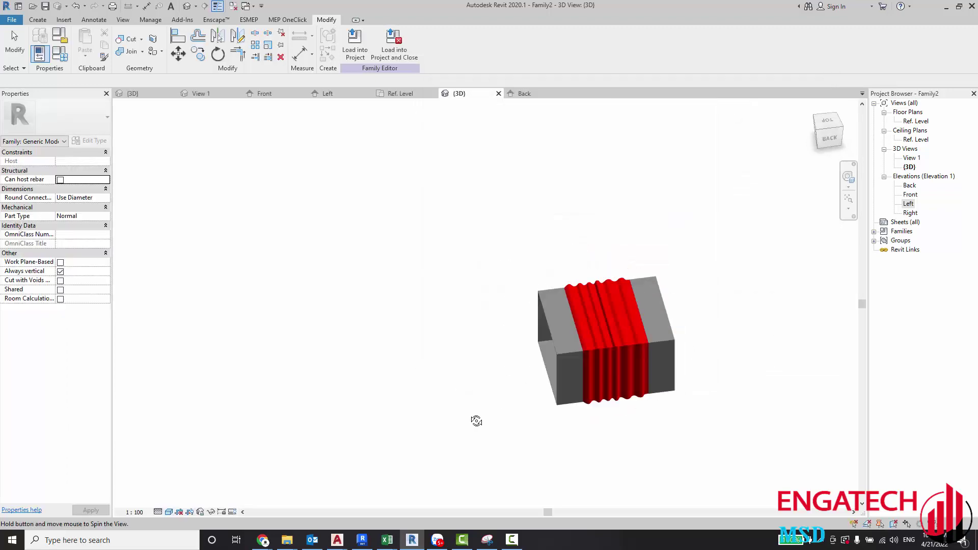
Step: Place face-based duct connectors on both open end faces of the connector
mouse_move(475, 419)
middle_mouse_down("shift")
mouse_move(604, 284)
mouse_move(691, 389)
mouse_move(545, 350)
mouse_move(763, 375)
mouse_move(498, 356)
middle_mouse_up("shift")
left_click(38, 19)
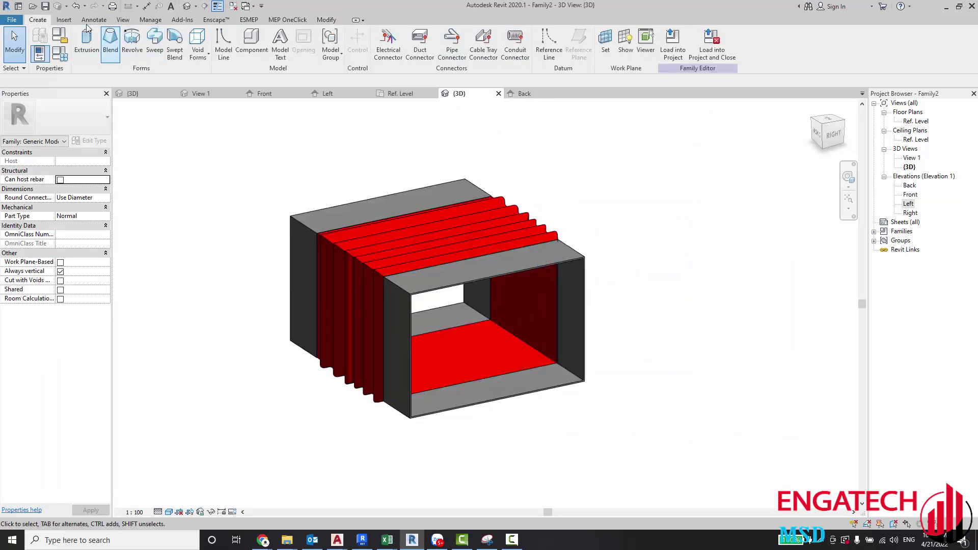
left_click(419, 43)
scroll(439, 285, "up", 3)
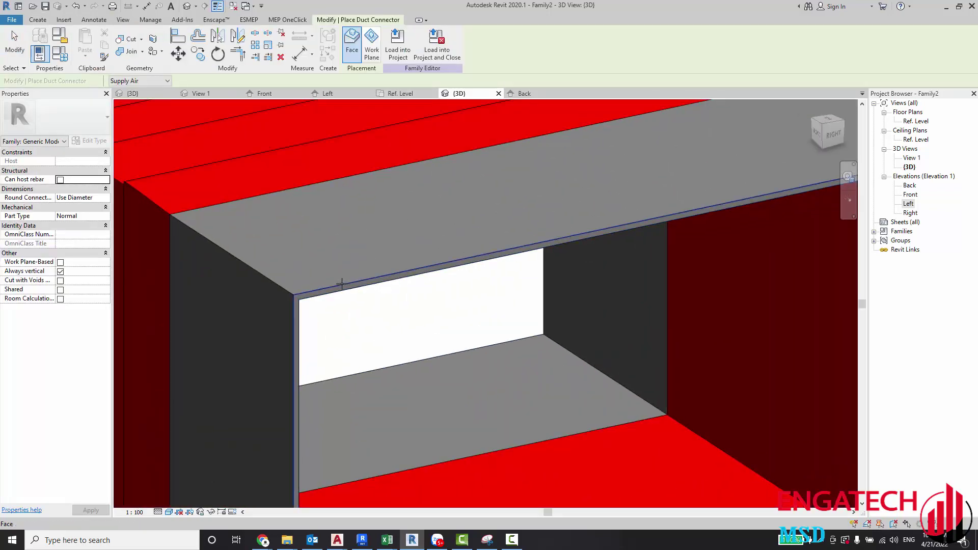
scroll(342, 284, "up", 3)
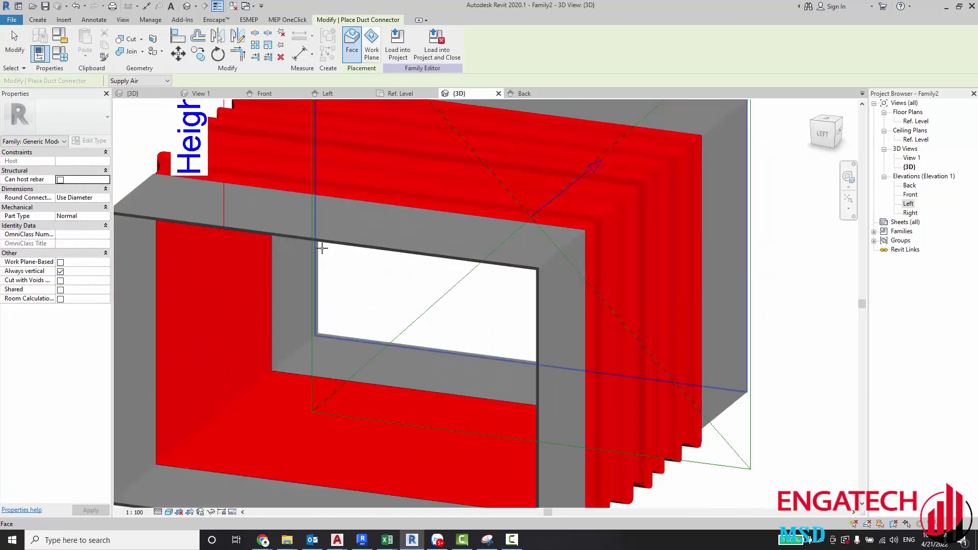
scroll(486, 262, "down", 4)
scroll(487, 262, "down", 2)
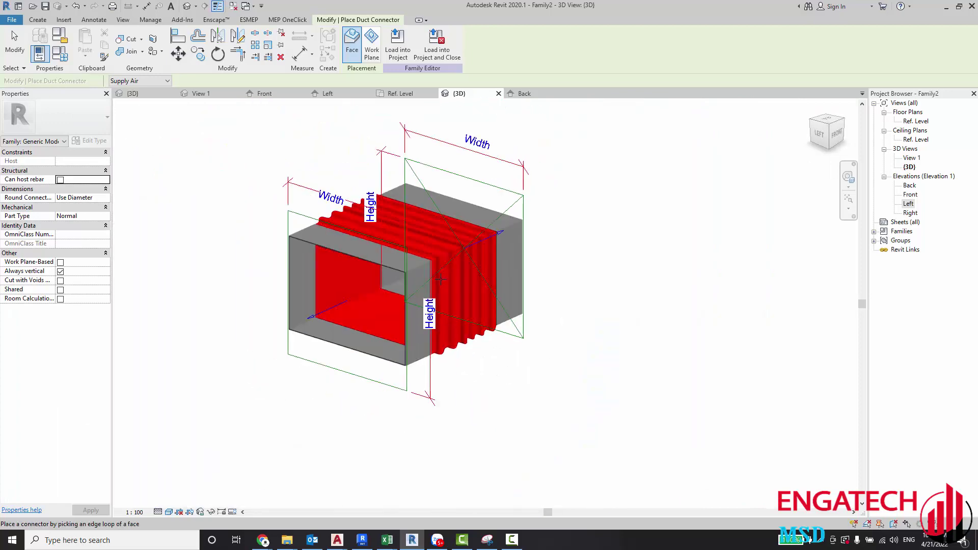
scroll(443, 270, "down", 2)
key("Escape")
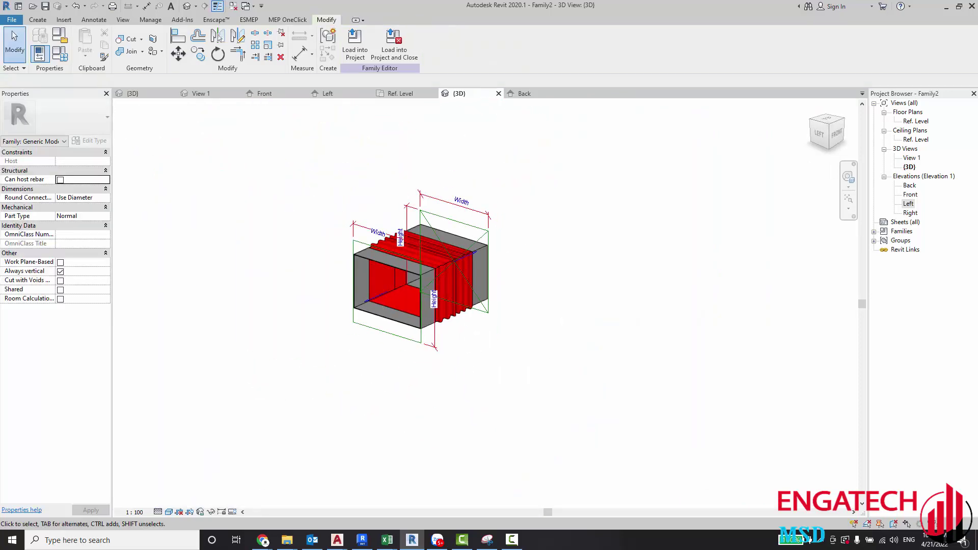
middle_click_drag(683, 385, 519, 410, "shift")
scroll(491, 284, "up", 2)
Step: Select both end connectors and set their Shape to Rectangular
left_click(468, 245)
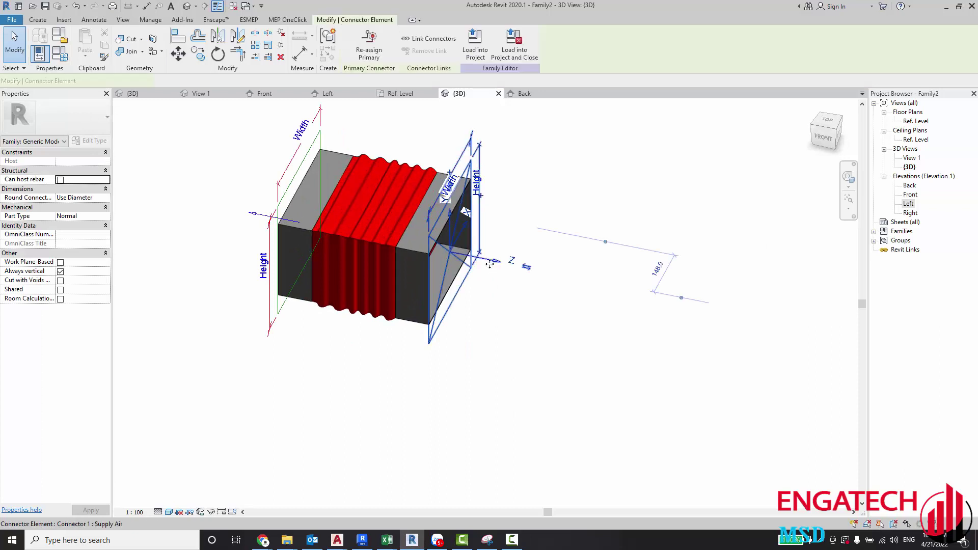
left_click(301, 256, "ctrl")
left_click(823, 136)
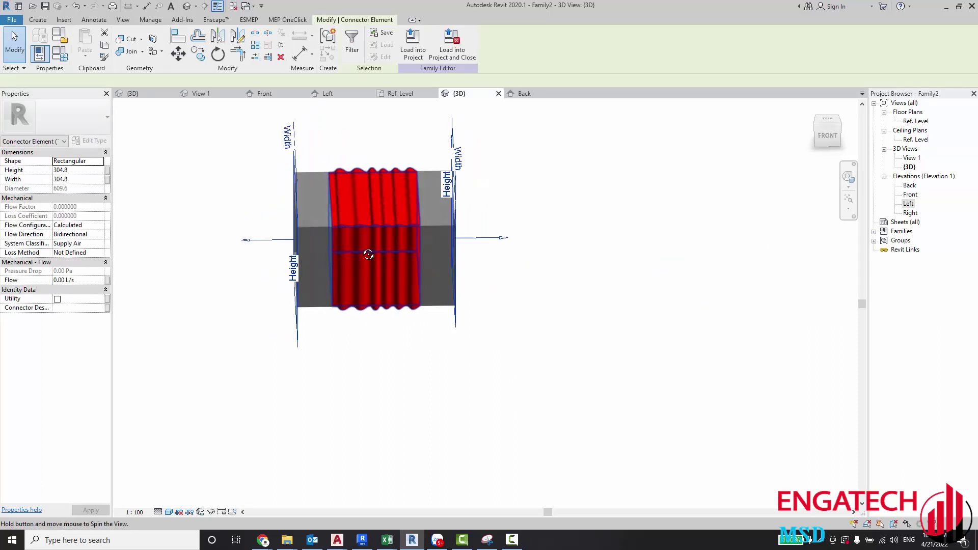
left_click(101, 161)
left_click(81, 178)
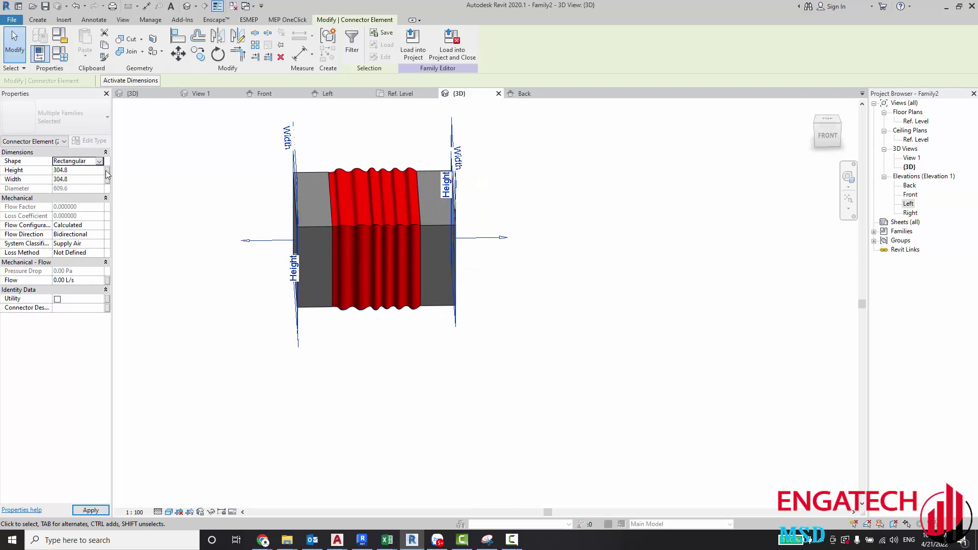
Step: Associate the connectors' Height with parameter H and Width with parameter W
left_click(107, 170)
left_click(416, 245)
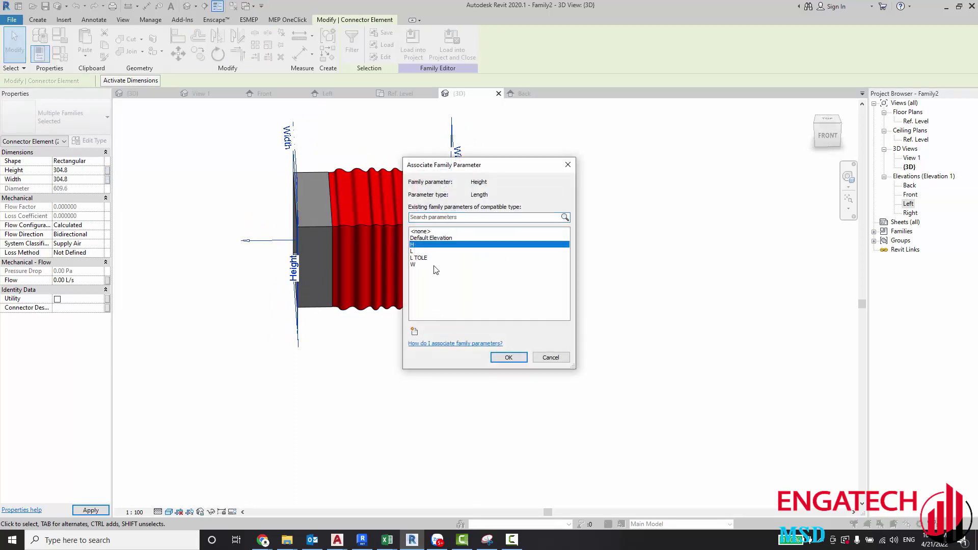
left_click(499, 356)
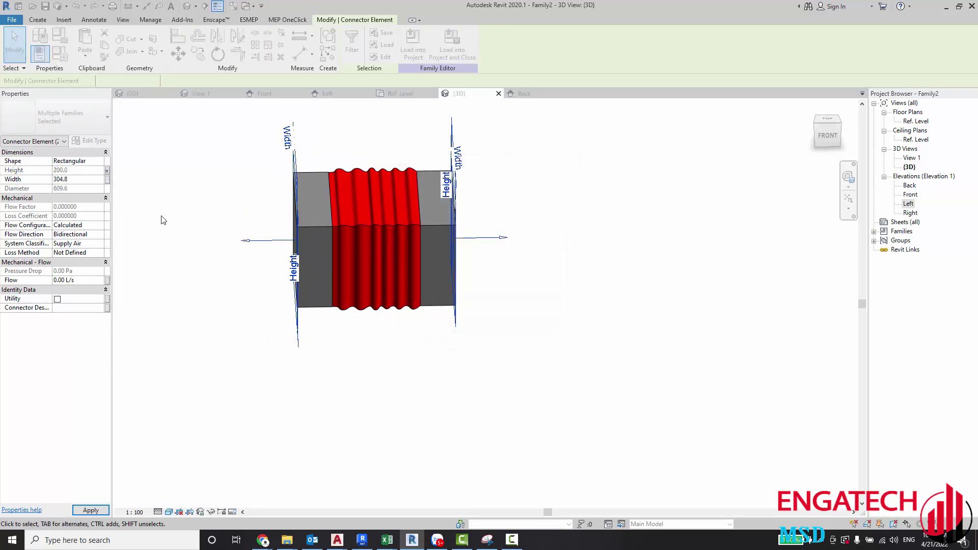
left_click(107, 179)
left_click(412, 265)
left_click(494, 357)
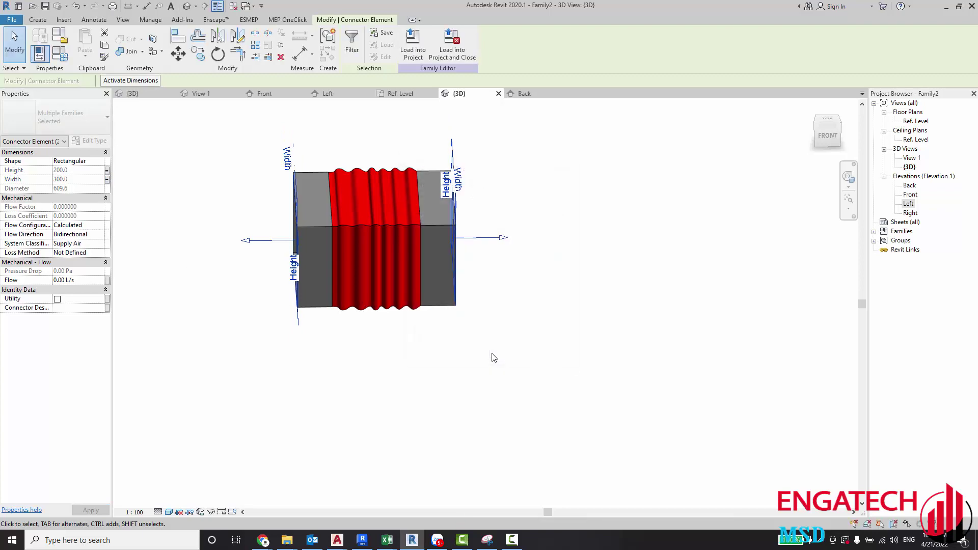
middle_click_drag(434, 350, 504, 289, "shift")
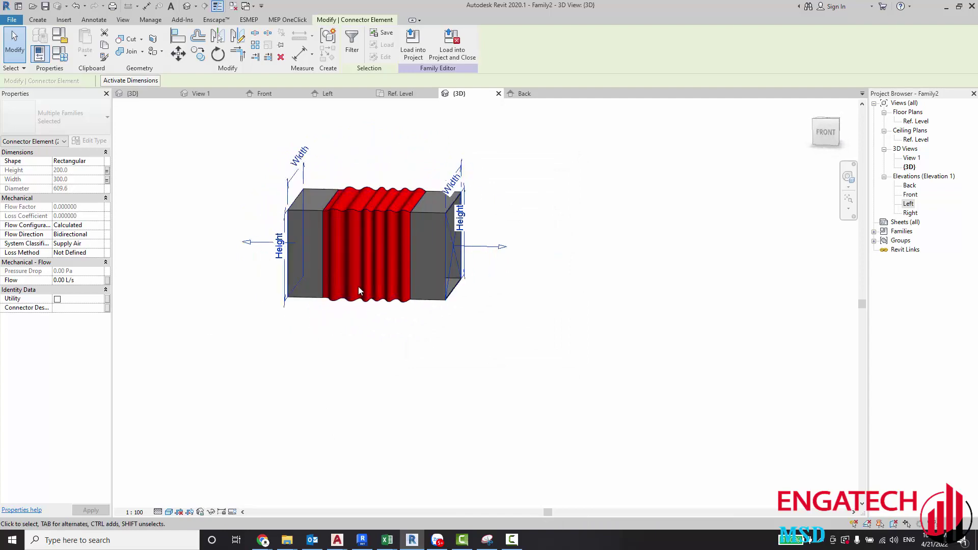
mouse_move(504, 288)
middle_mouse_down("shift")
mouse_move(353, 410)
mouse_move(646, 309)
middle_mouse_up("shift")
left_click(646, 309)
scroll(560, 298, "down", 4)
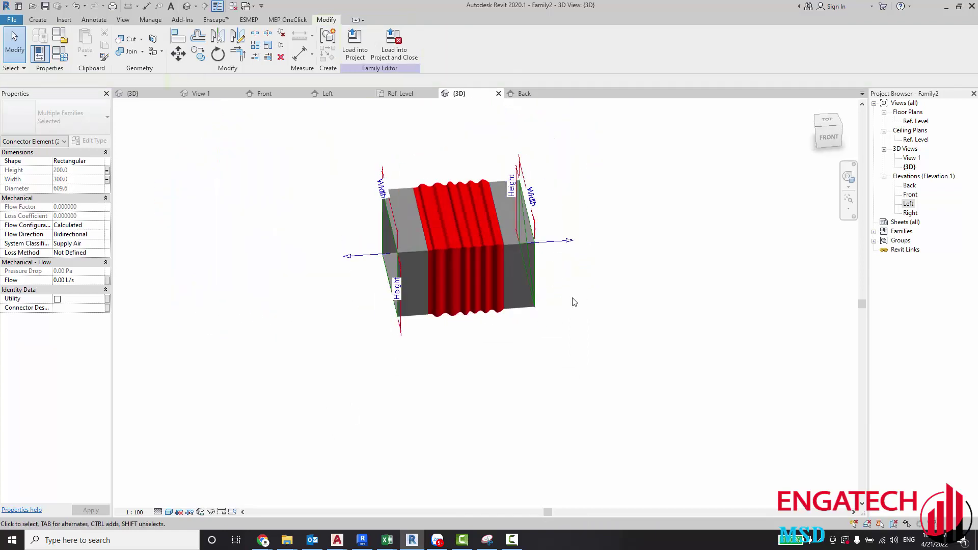
Step: Set the family category to Duct Accessories
left_click(68, 44)
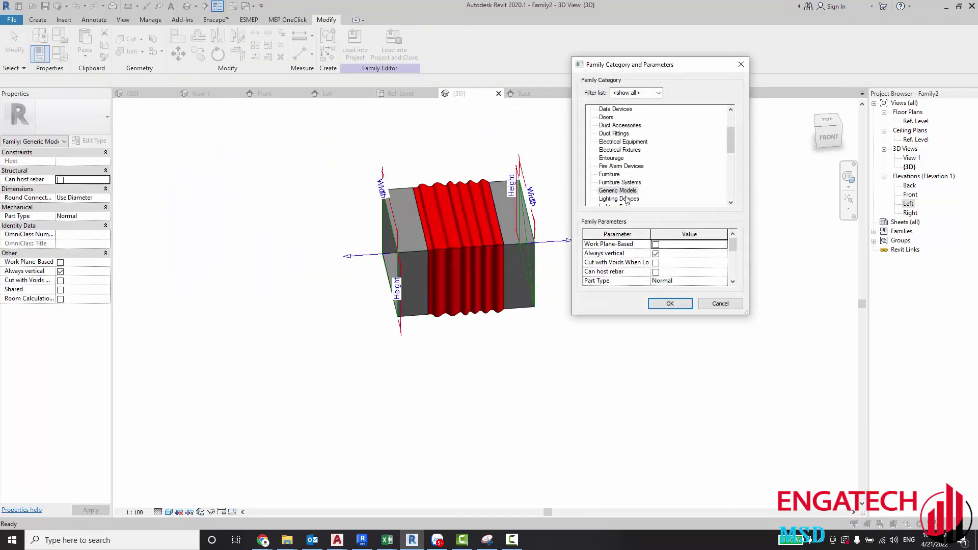
scroll(680, 267, "down", 1)
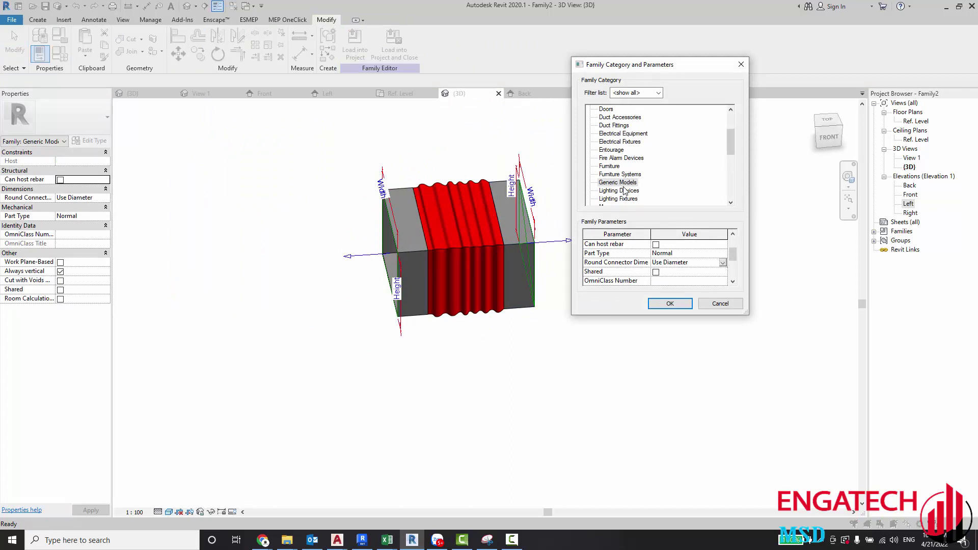
scroll(624, 191, "down", 1)
scroll(622, 192, "down", 1)
scroll(622, 192, "down", 1)
scroll(621, 191, "up", 1)
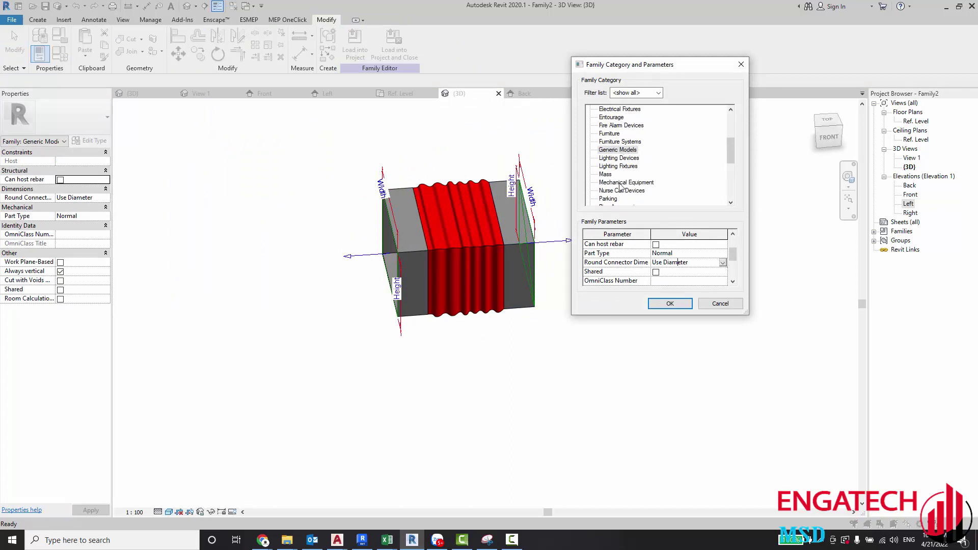
scroll(620, 178, "up", 1)
scroll(627, 135, "up", 1)
left_click(620, 126)
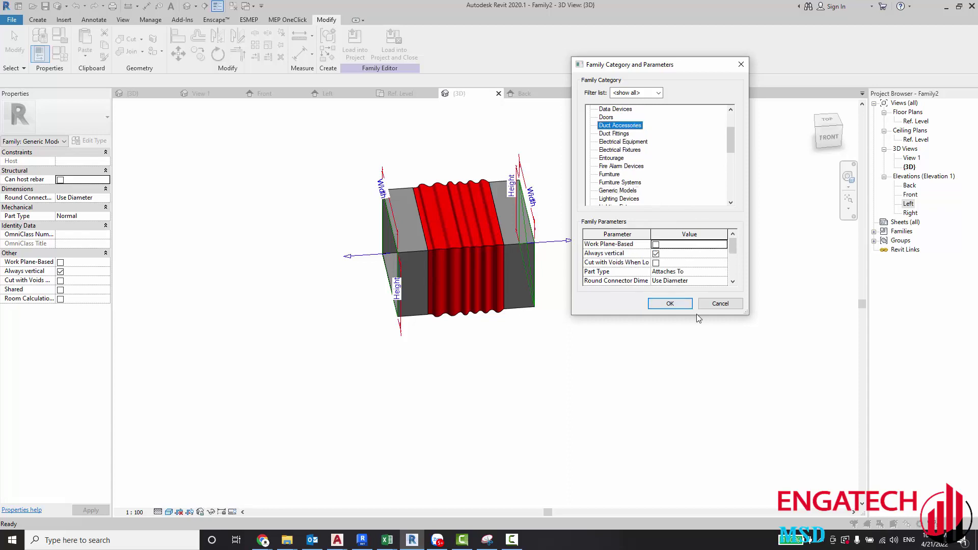
left_click(669, 303)
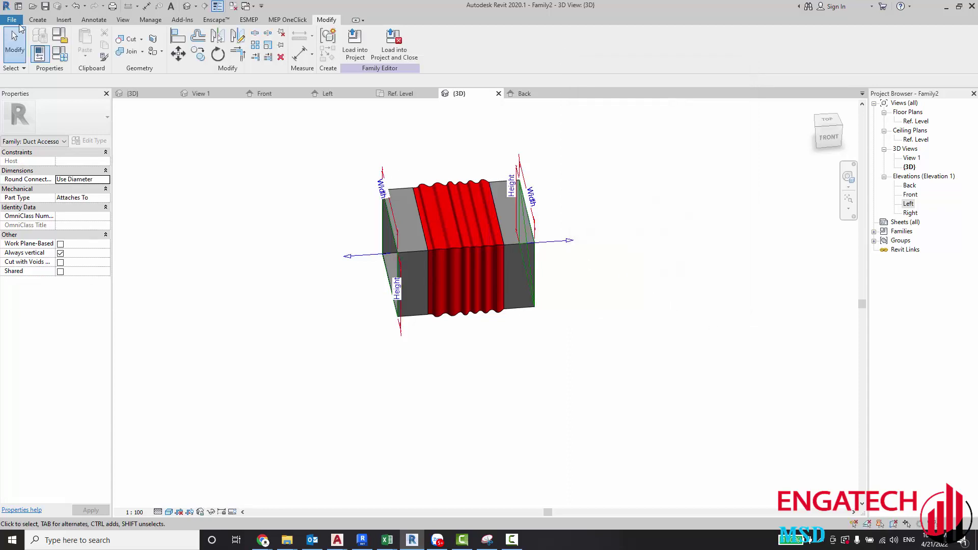
Step: Set the family's Part Type to Breaks Into
left_click(62, 37)
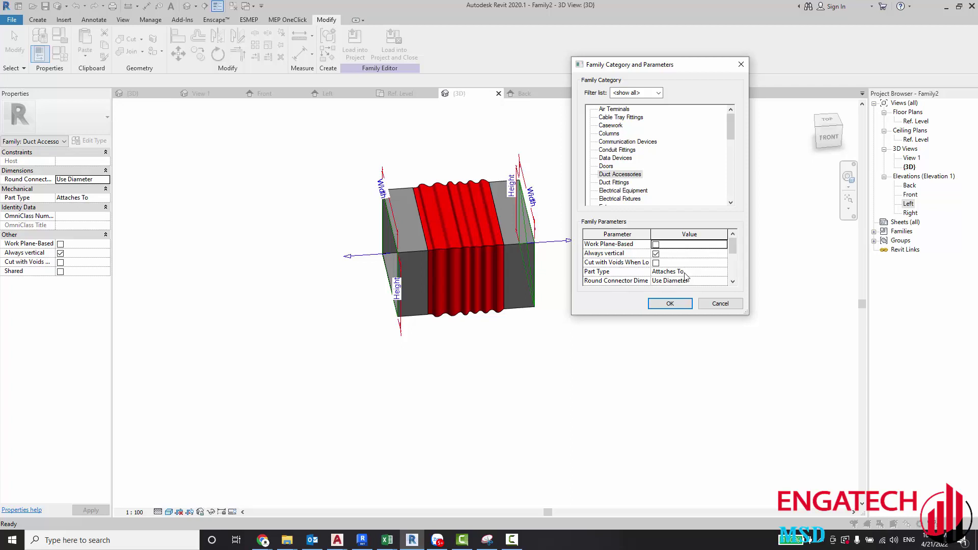
left_click(723, 272)
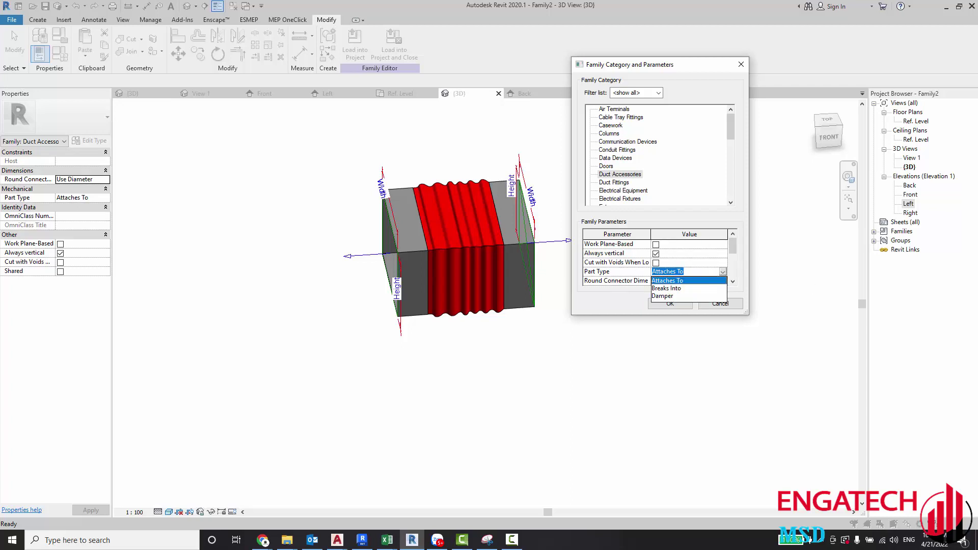
left_click(667, 280)
left_click(722, 273)
left_click(662, 296)
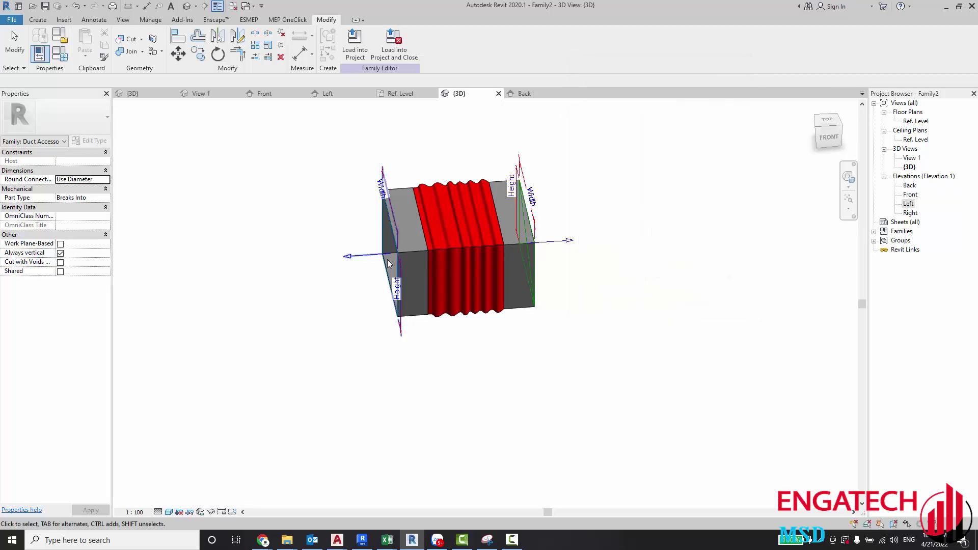
scroll(364, 305, "down", 2)
scroll(509, 259, "up", 2)
scroll(541, 266, "up", 2)
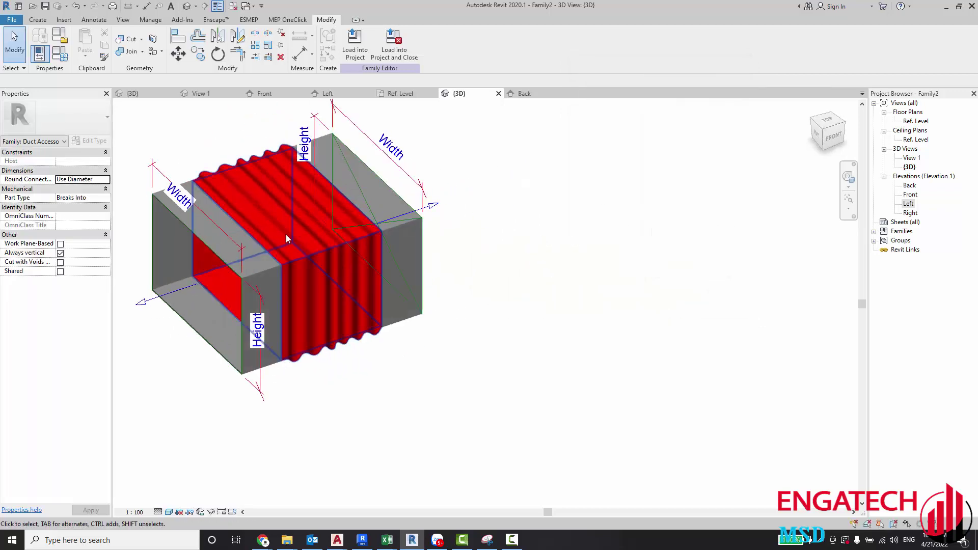
Step: Review the family type values and set both duct connectors' system classification to Fitting
left_click(65, 55)
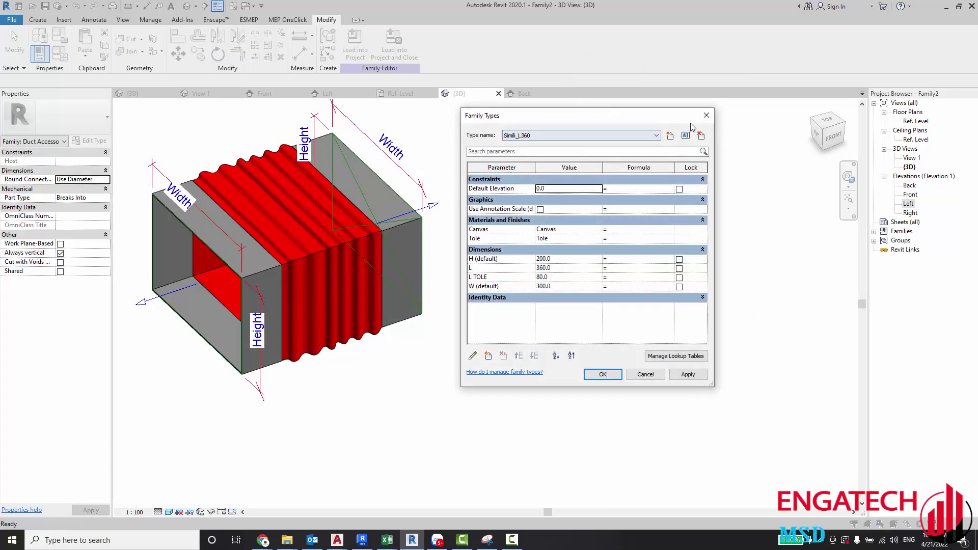
left_click(707, 121)
left_click(255, 270)
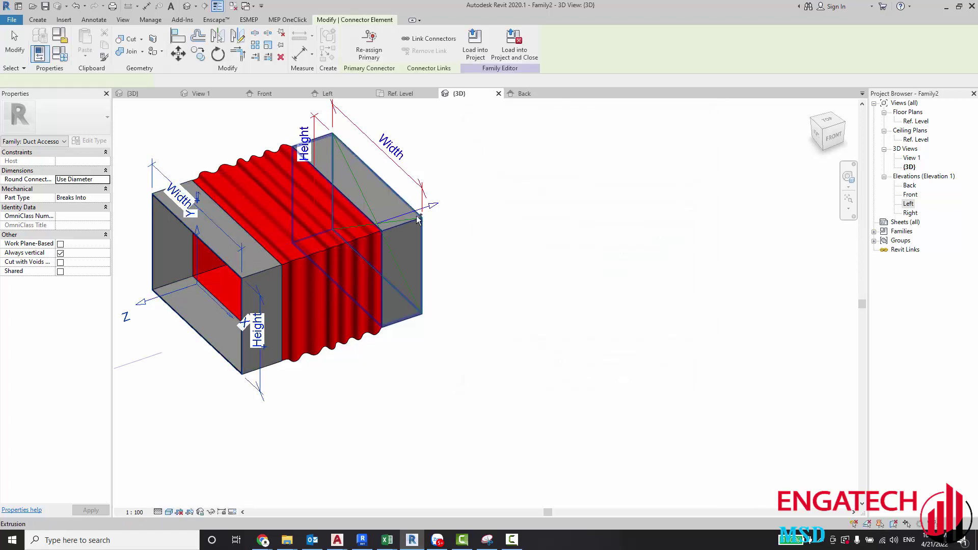
left_click(380, 224, "ctrl")
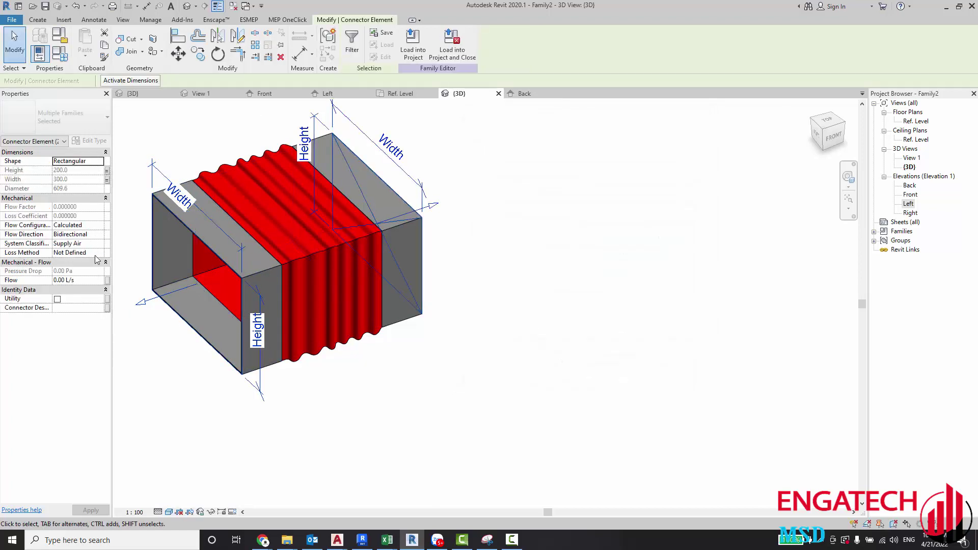
left_click(99, 246)
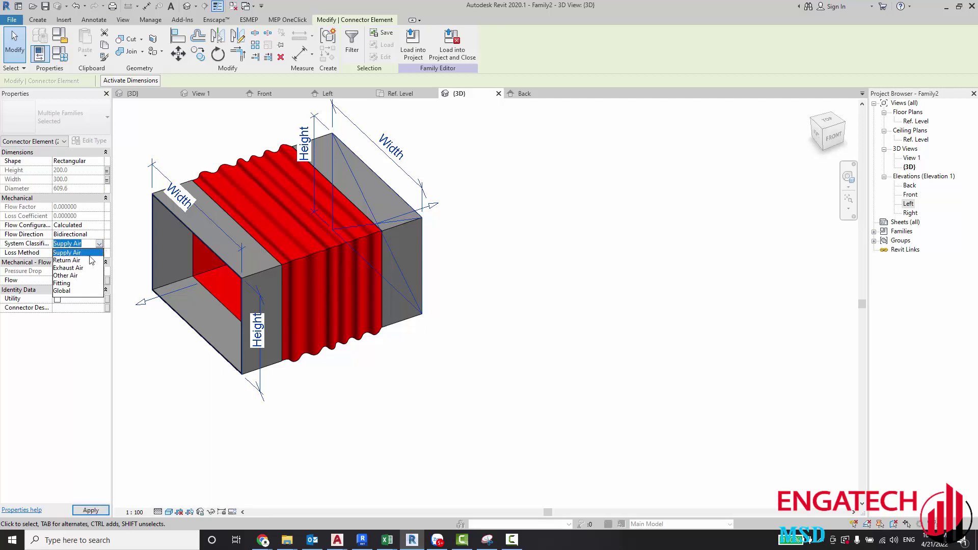
left_click(76, 285)
scroll(529, 324, "down", 2)
middle_click_drag(530, 323, 603, 305, "shift")
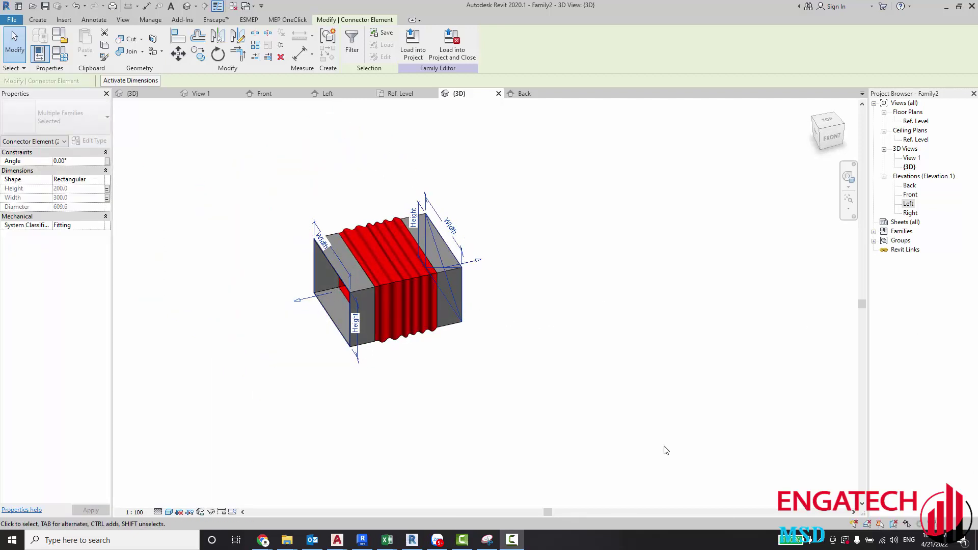
middle_click_drag(497, 338, 390, 349, "shift")
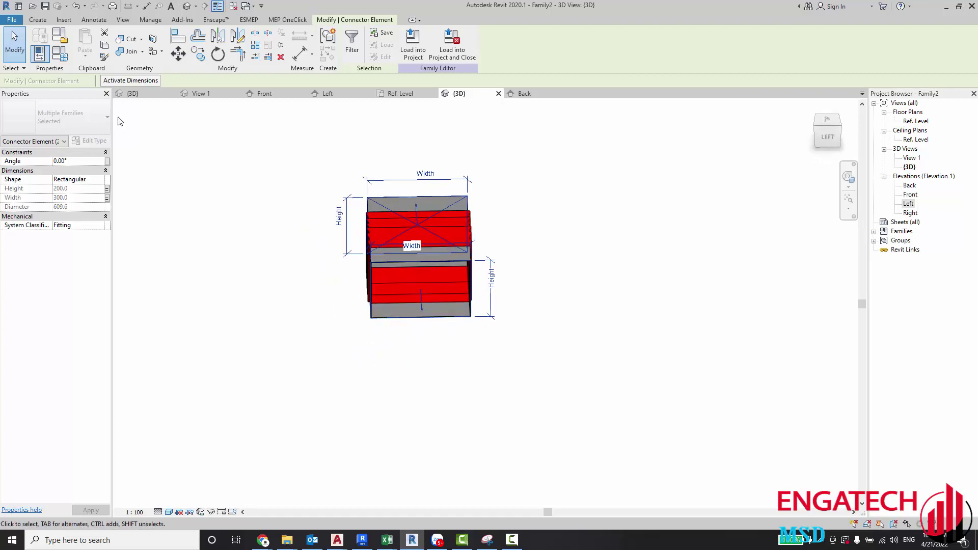
Step: Load the connector family into the MEP project and select the ENG_REC Transition fitting
left_click(155, 92)
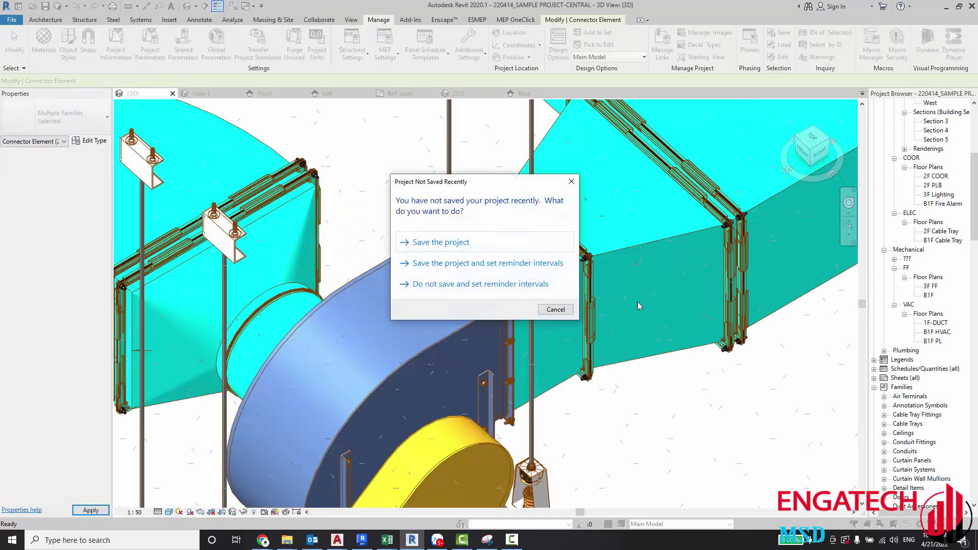
left_click(571, 181)
middle_click_drag(586, 280, 597, 243, "shift")
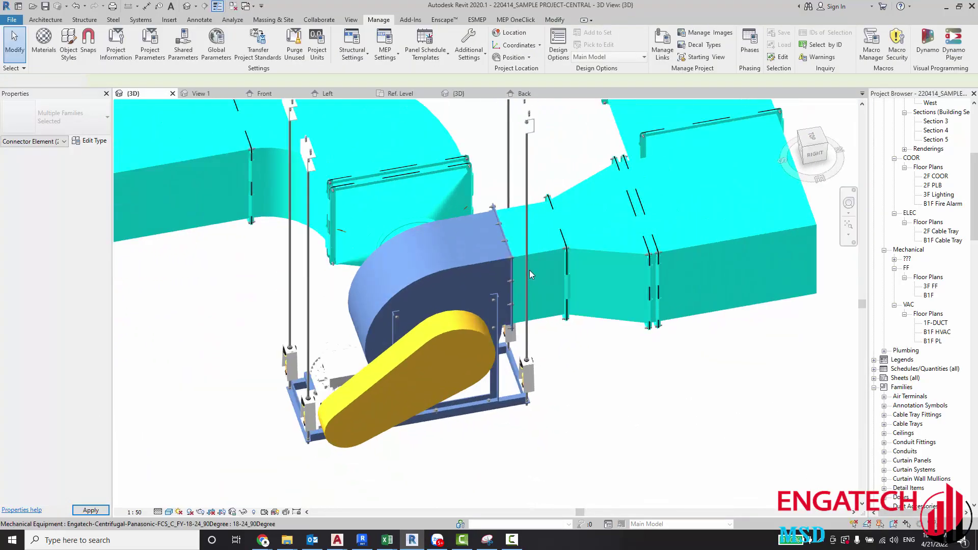
left_click(596, 243)
scroll(597, 243, "up", 2)
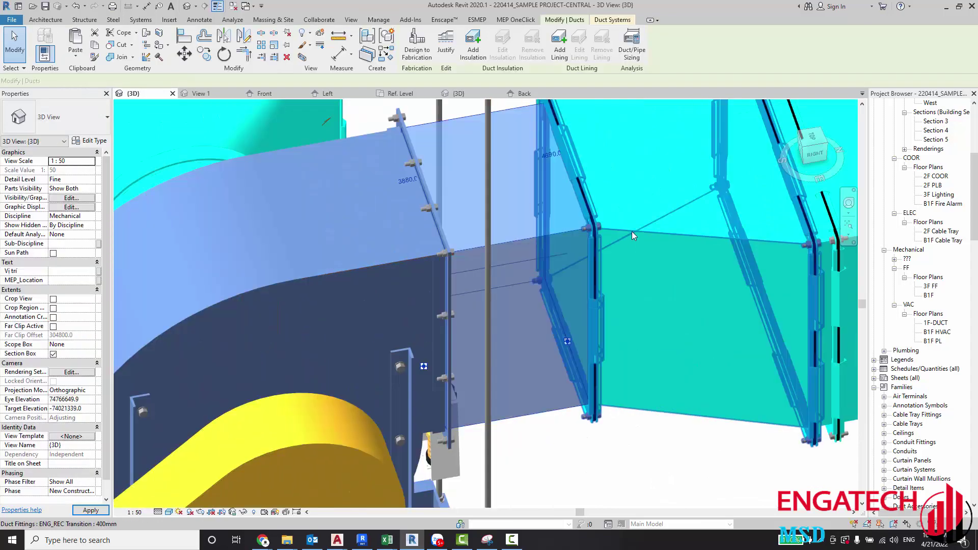
Step: Edit the ENG_REC Transition family and its nested Flange TDC, loading the flange into the sample project
double_click(615, 232)
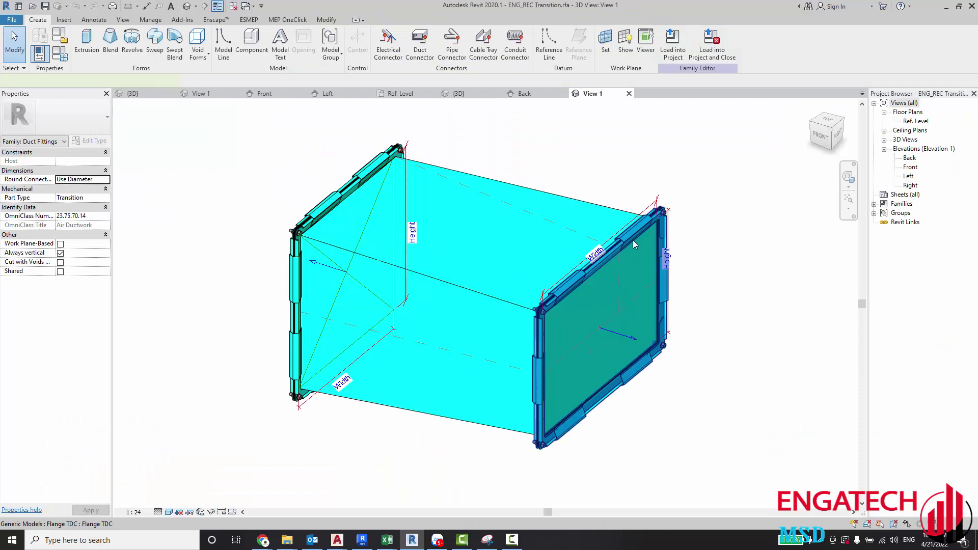
left_click(634, 245)
scroll(632, 243, "up", 2)
double_click(571, 238)
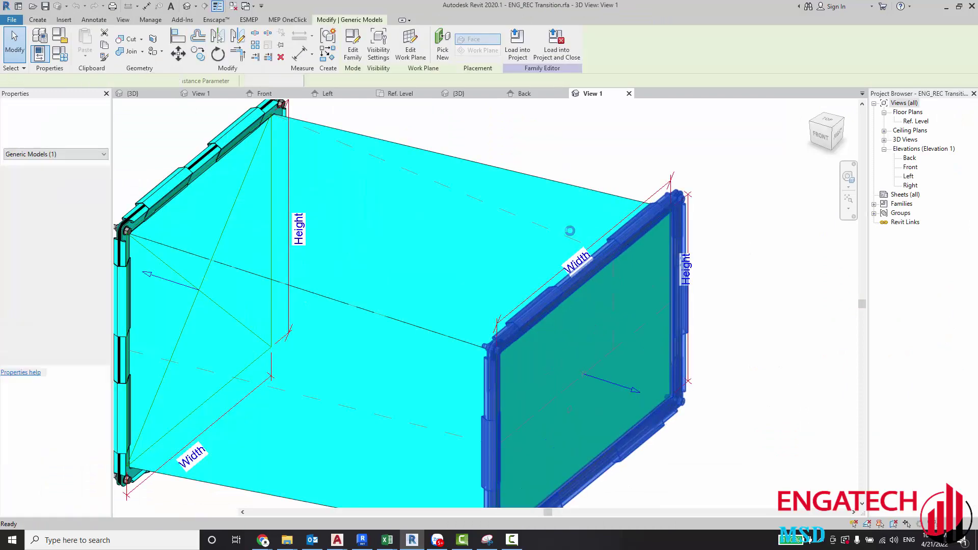
left_click(683, 60)
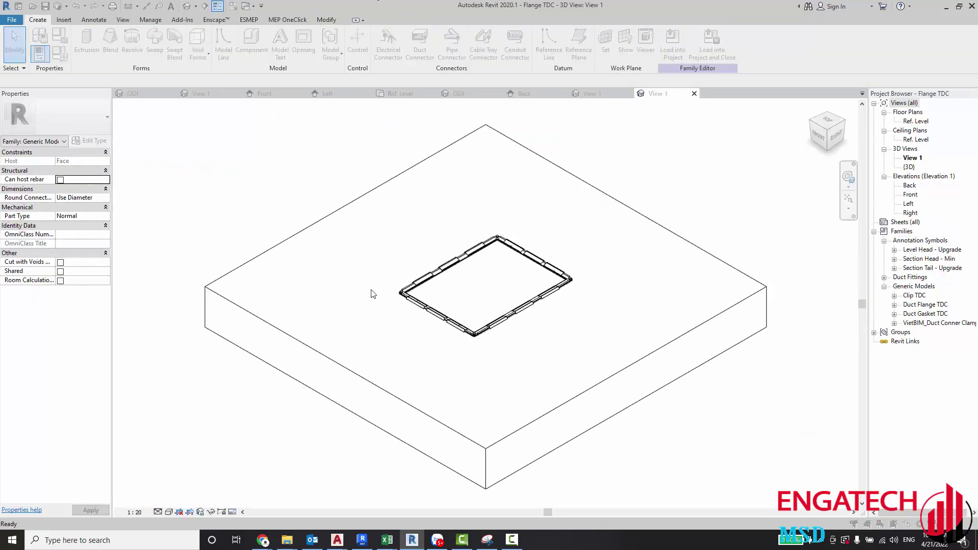
left_click(454, 345)
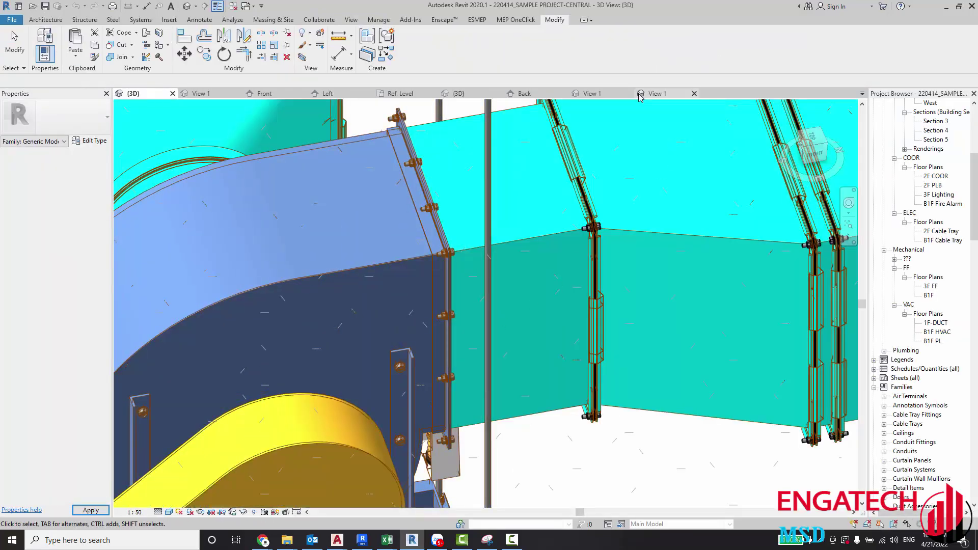
left_click(654, 93)
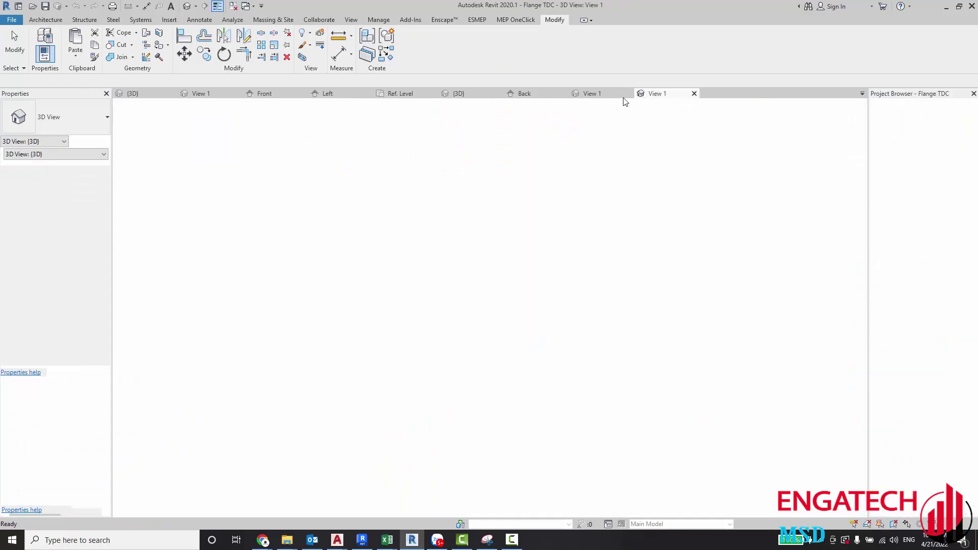
Step: Load Flange TDC into Family2 only, excluding the sample project
left_click(672, 48)
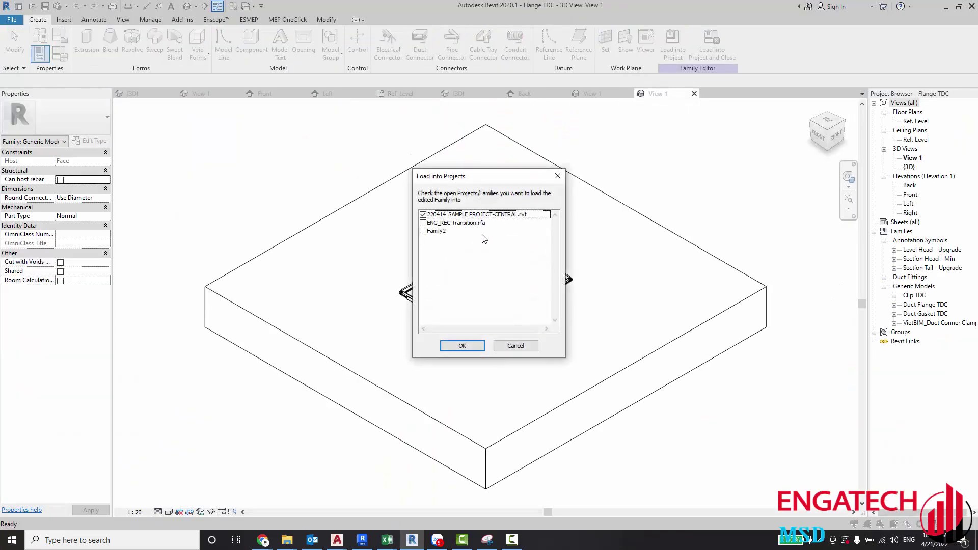
left_click(422, 231)
left_click(423, 214)
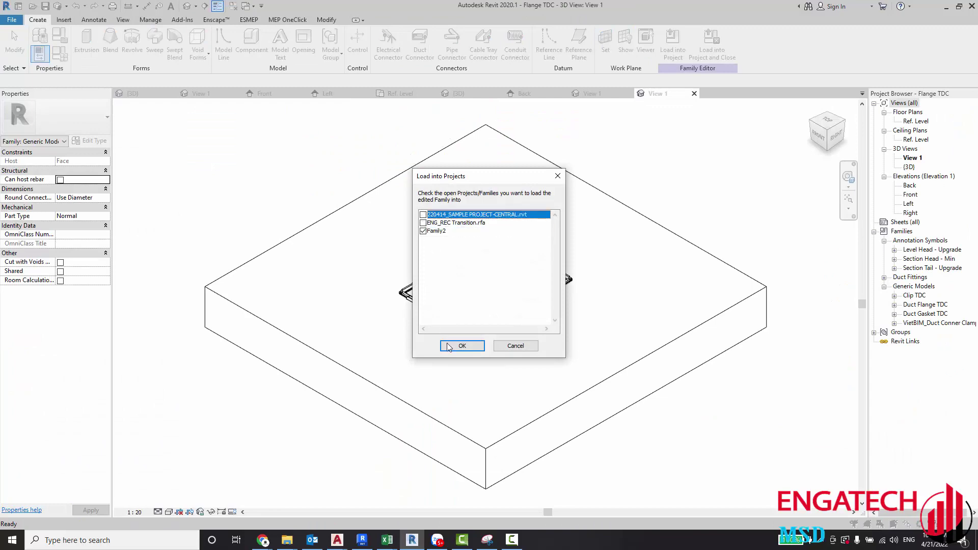
left_click(462, 345)
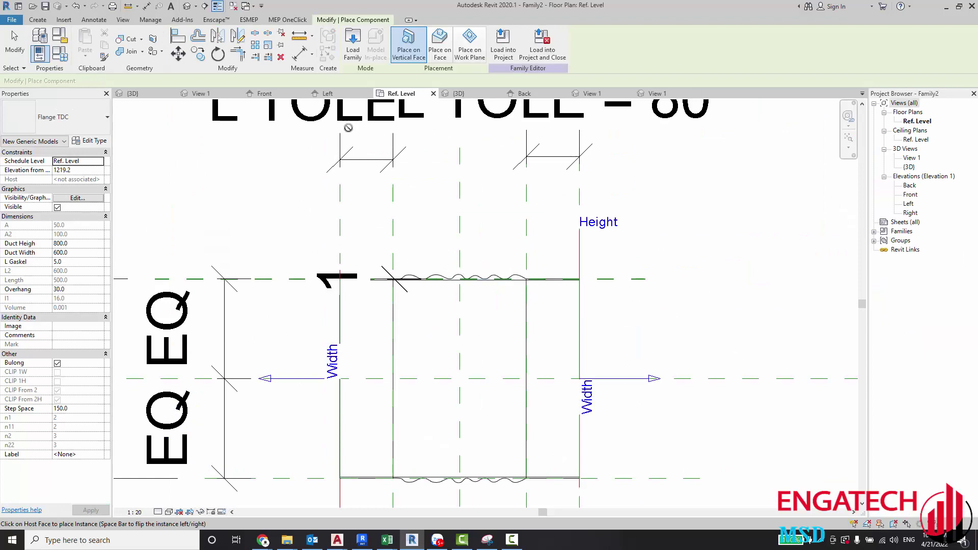
Step: Place a Flange TDC on each end face of the ribbed connector in the {3D} view
left_click(186, 6)
scroll(411, 288, "up", 3)
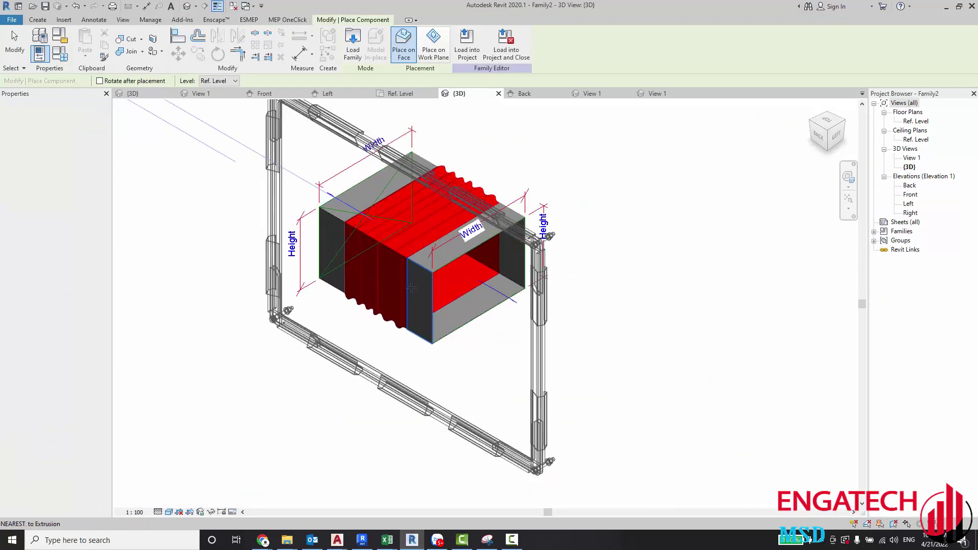
scroll(411, 288, "up", 5)
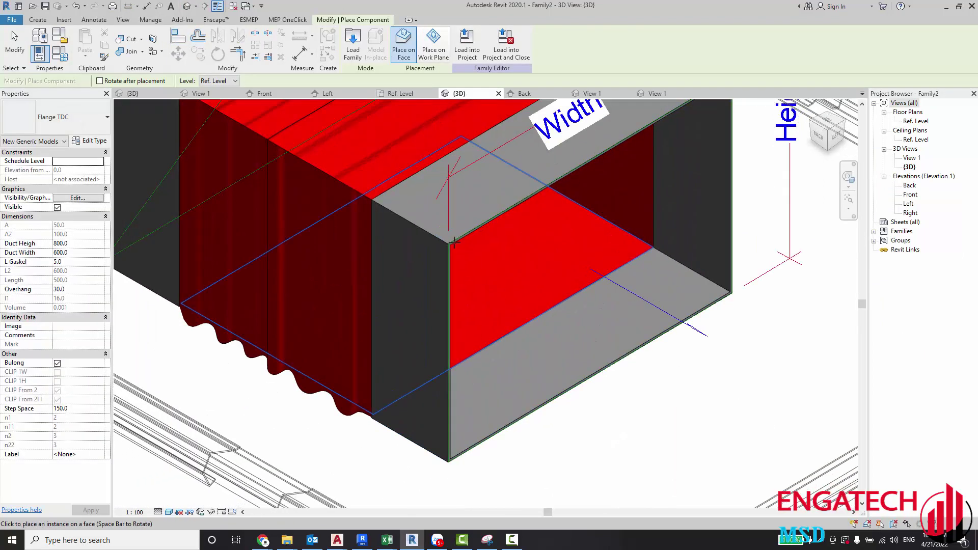
scroll(454, 241, "up", 1)
scroll(456, 240, "up", 3)
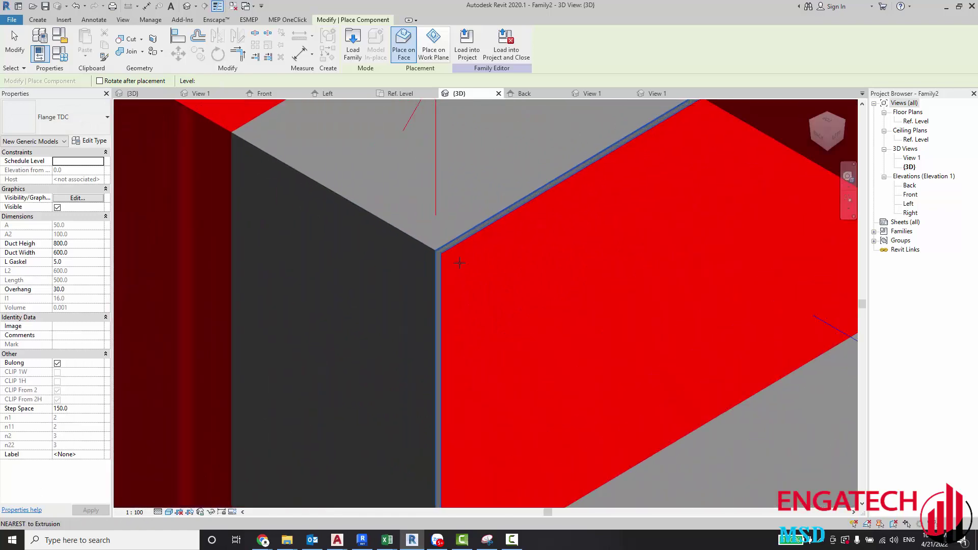
scroll(459, 263, "down", 5)
scroll(650, 305, "down", 3)
scroll(295, 294, "up", 3)
scroll(295, 294, "up", 2)
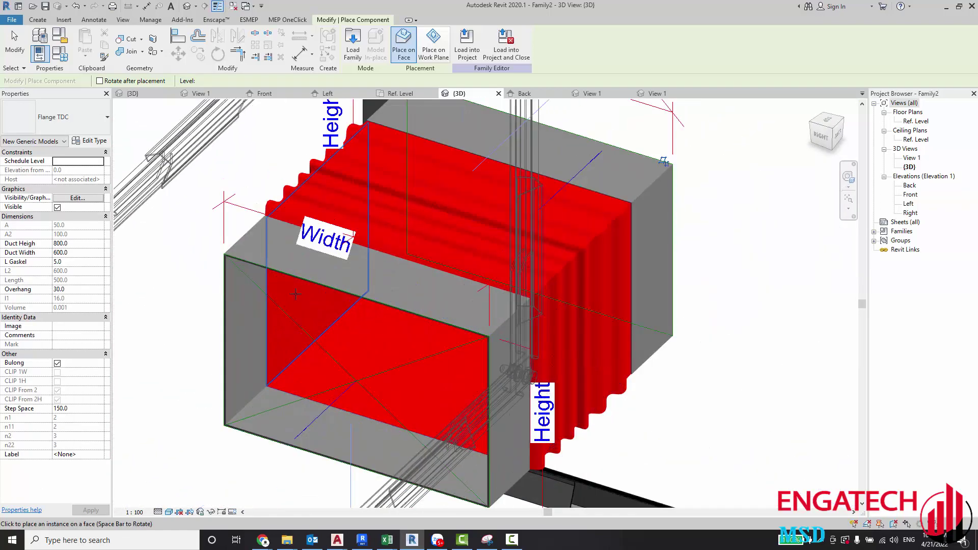
scroll(295, 294, "up", 1)
scroll(372, 315, "down", 2)
scroll(371, 315, "down", 2)
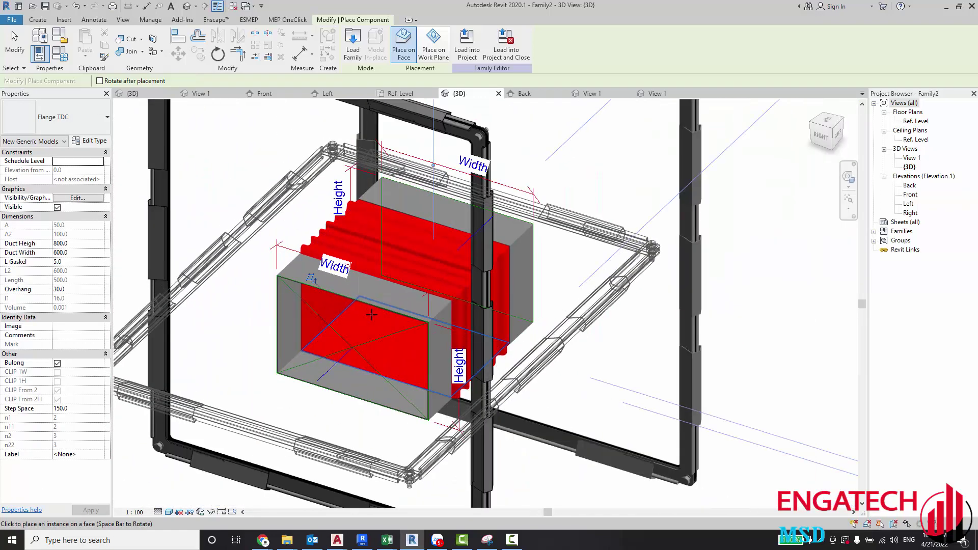
key("Escape")
mouse_move(371, 315)
middle_mouse_down("shift")
mouse_move(542, 361)
mouse_move(391, 399)
mouse_move(455, 371)
middle_mouse_up("shift")
scroll(489, 345, "down", 3)
Step: Associate both flanges' Duct Heigh with H (200) and Duct Width with W (300)
left_click(456, 371)
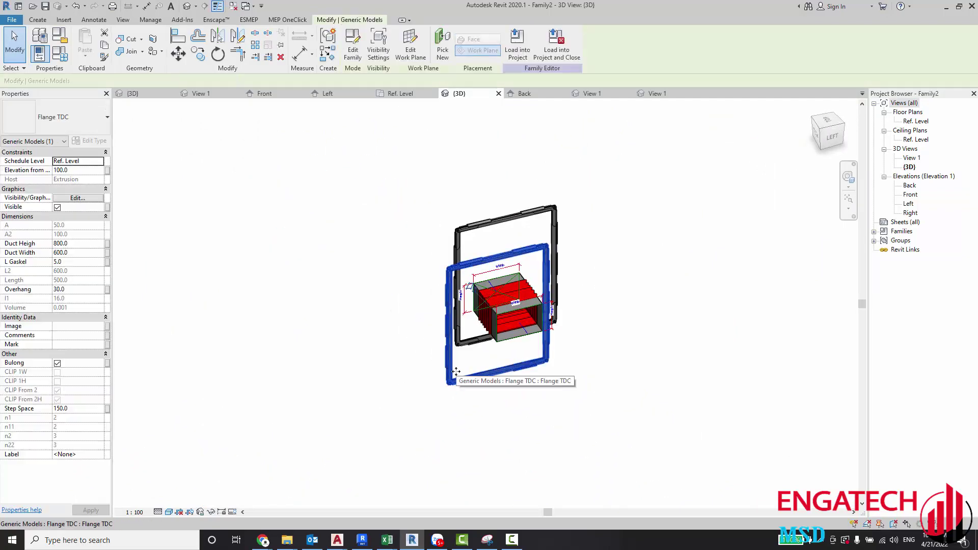
left_click(489, 228, "ctrl")
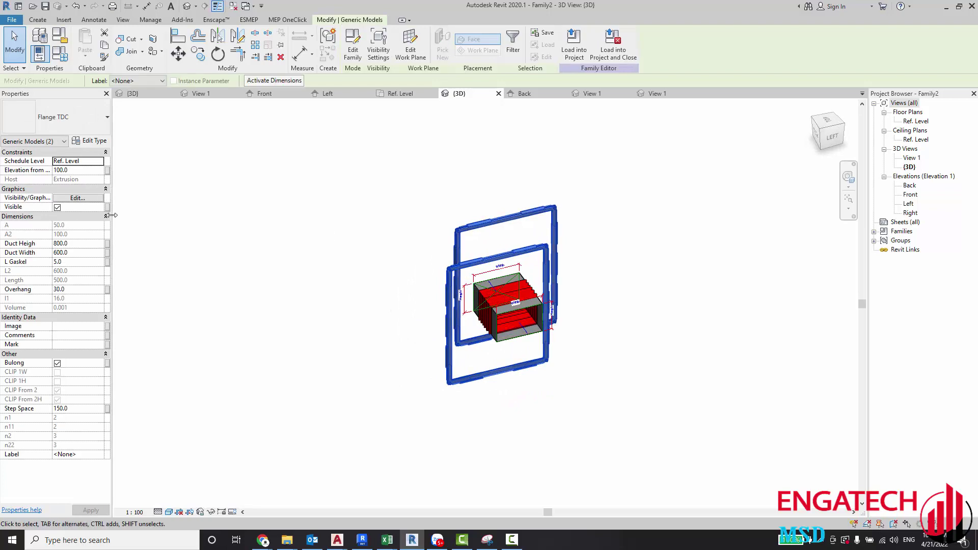
left_click(107, 244)
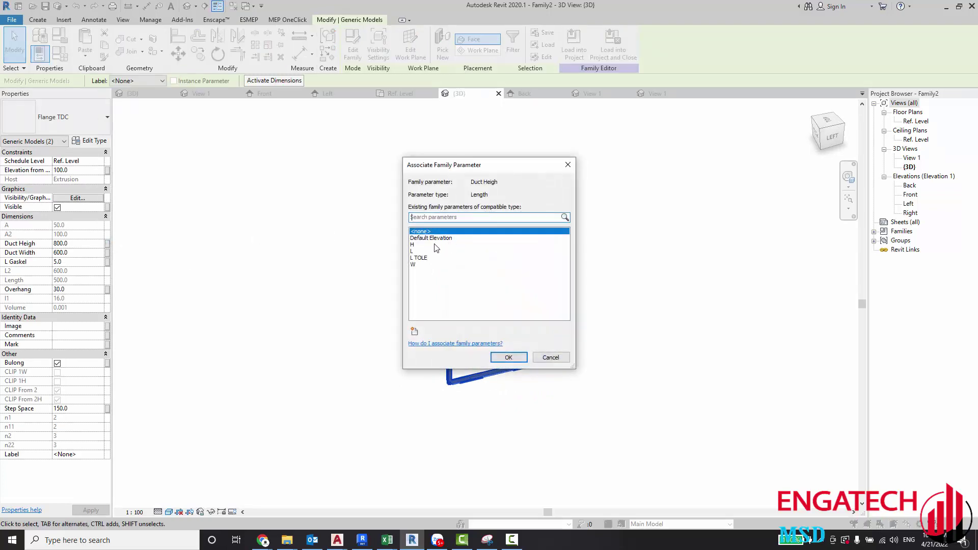
left_click(424, 244)
key("Return")
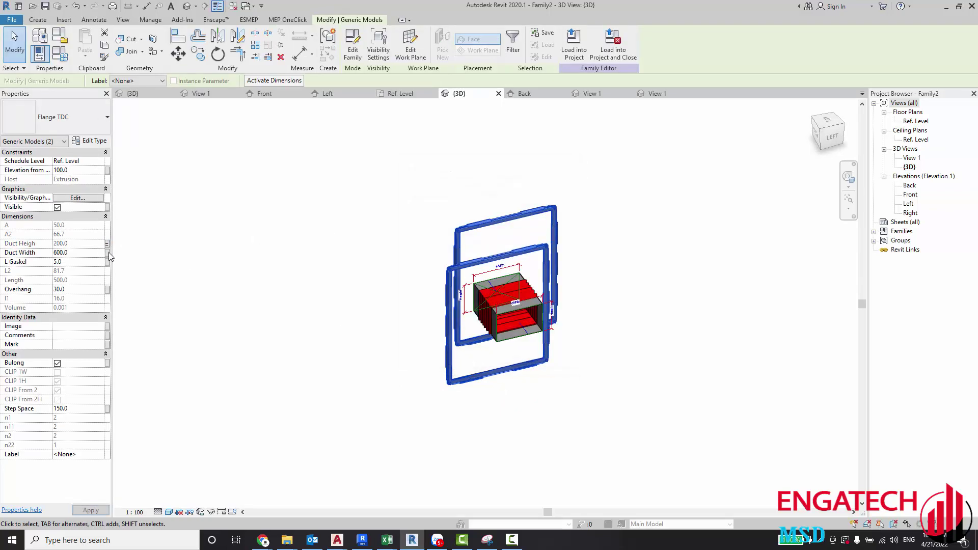
left_click(106, 252)
left_click(416, 264)
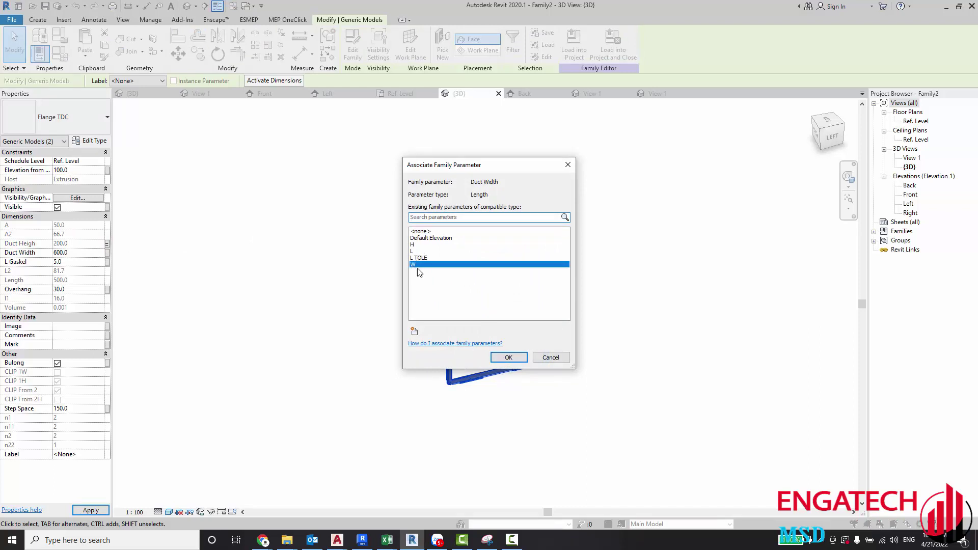
left_click(509, 358)
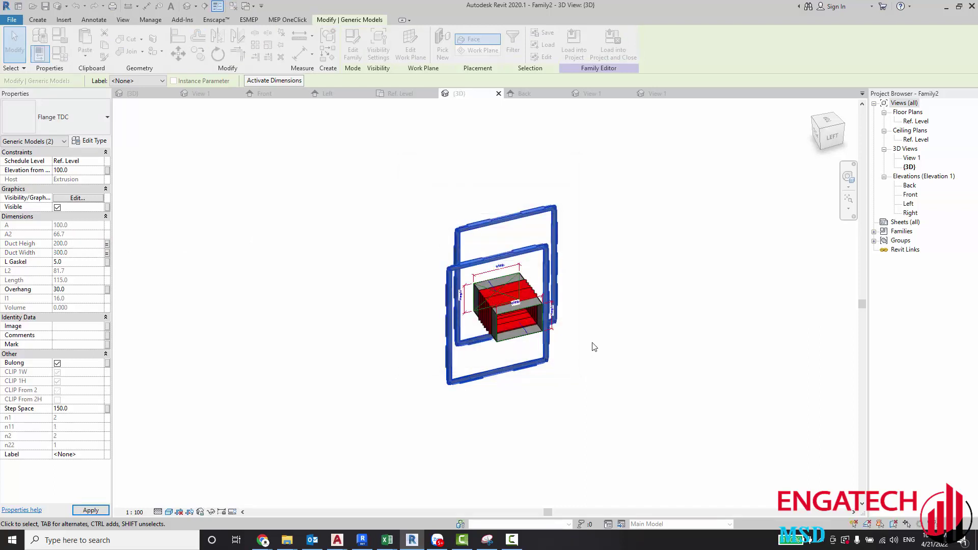
middle_click_drag(447, 336, 600, 309, "shift")
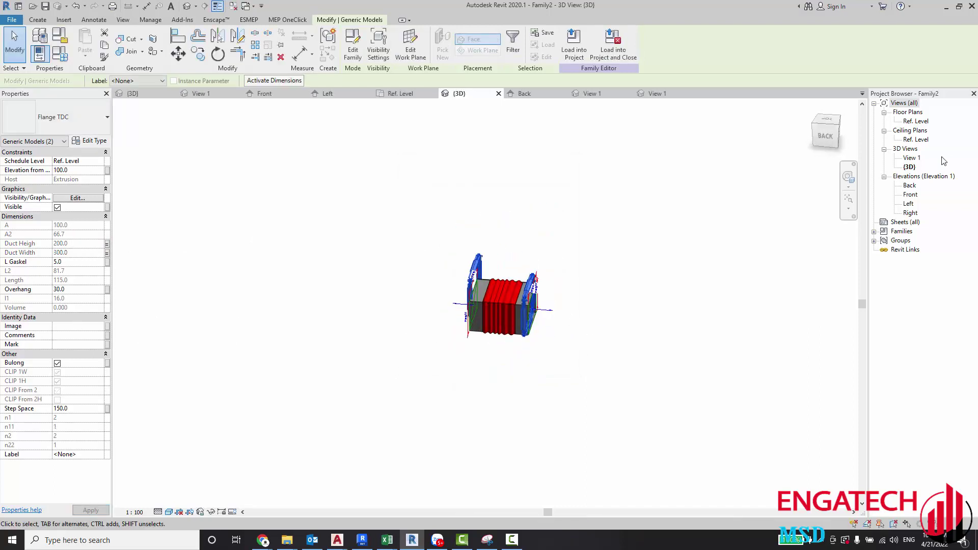
Step: Align the right and left flange connectors to the horizontal reference plane in the Ref. Level plan
double_click(915, 121)
scroll(653, 337, "down", 3)
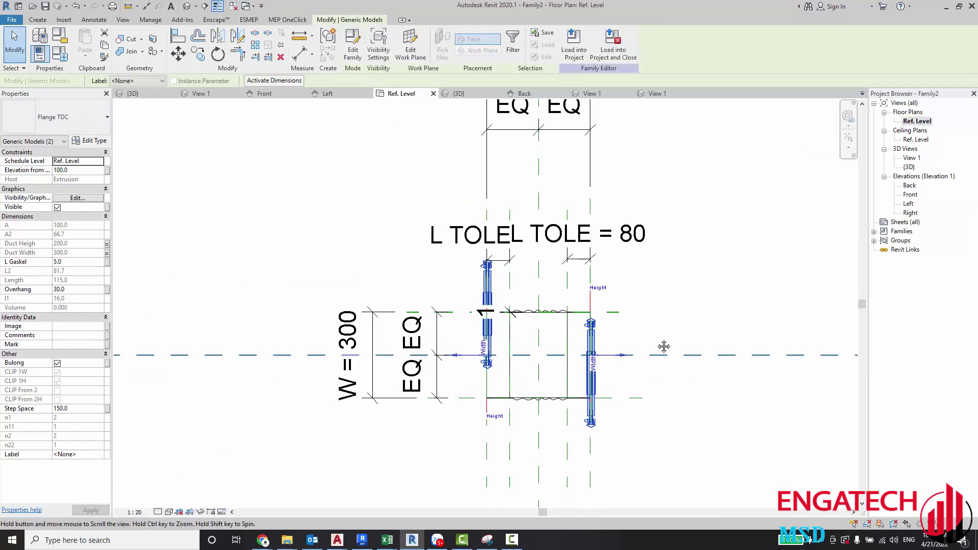
key("l")
left_click(636, 333)
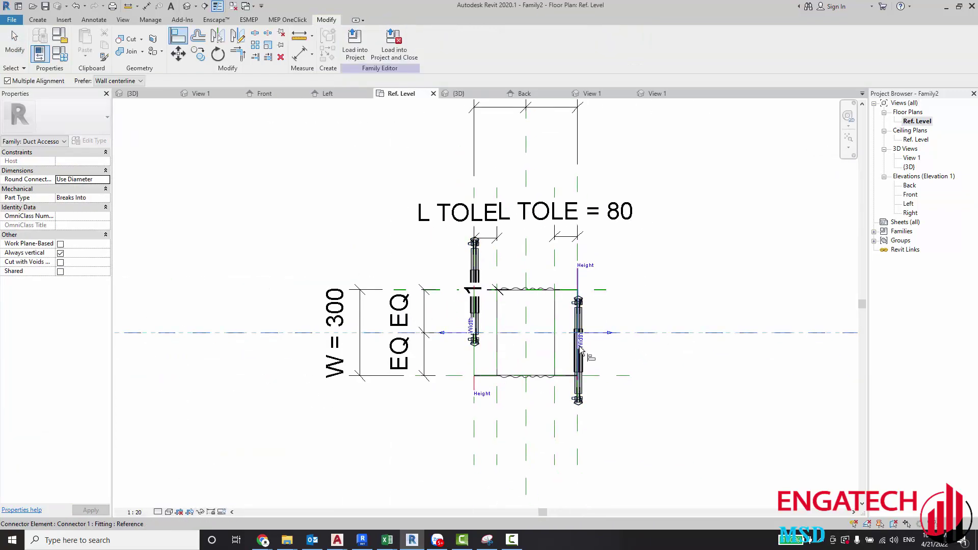
left_click(577, 351)
key("Escape")
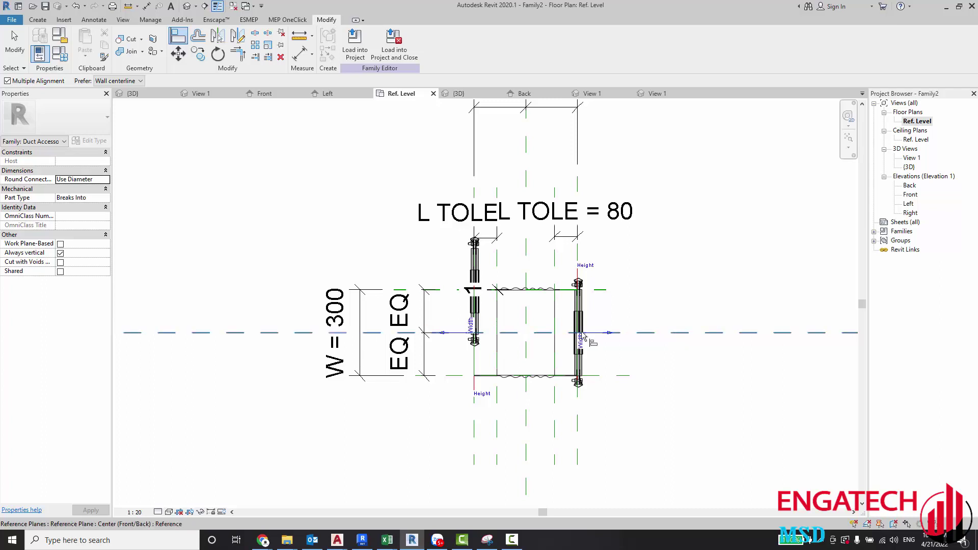
key("Escape")
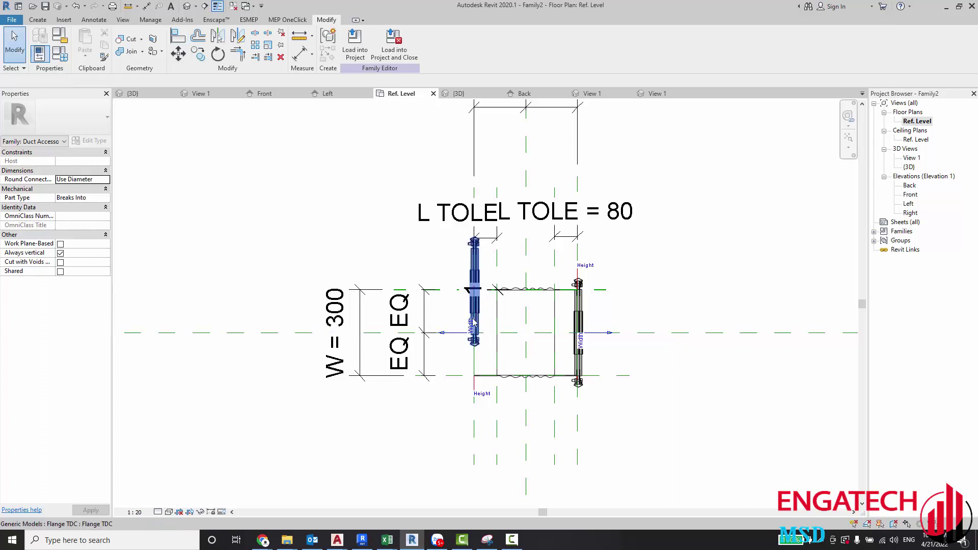
key("a")
key("l")
left_click(303, 331)
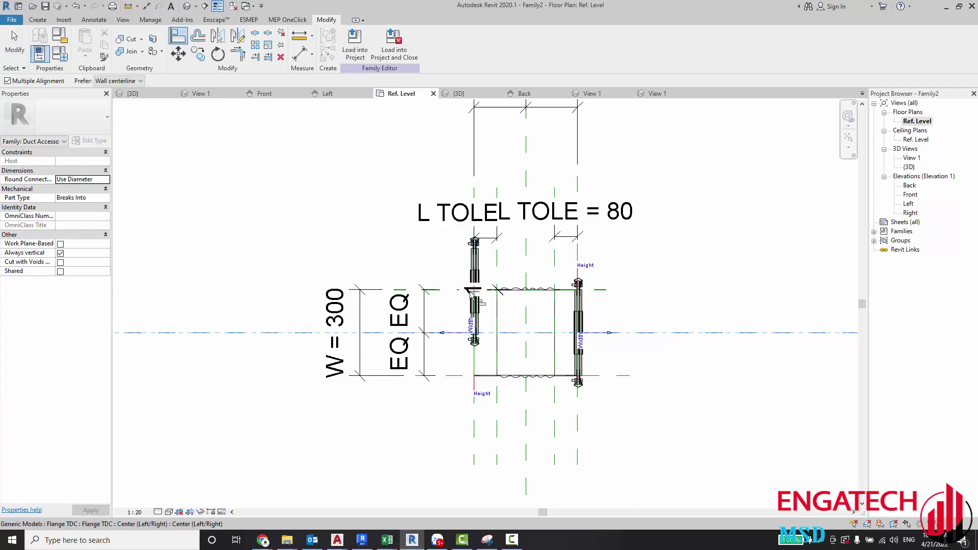
left_click(482, 302)
key("Escape")
key("Escape")
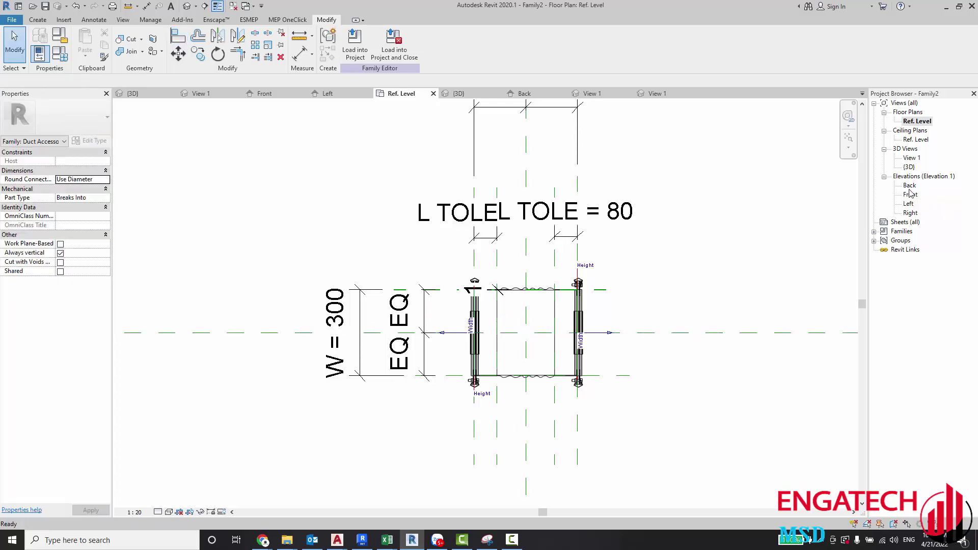
Step: Align both flange connectors to the horizontal reference plane in the Back elevation
double_click(909, 185)
scroll(586, 328, "down", 5)
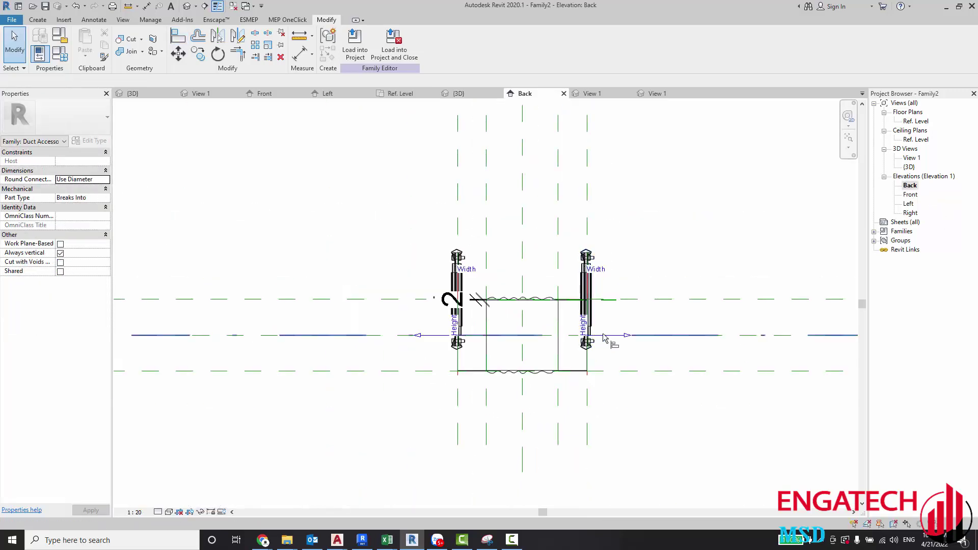
key("a")
key("l")
left_click(590, 311)
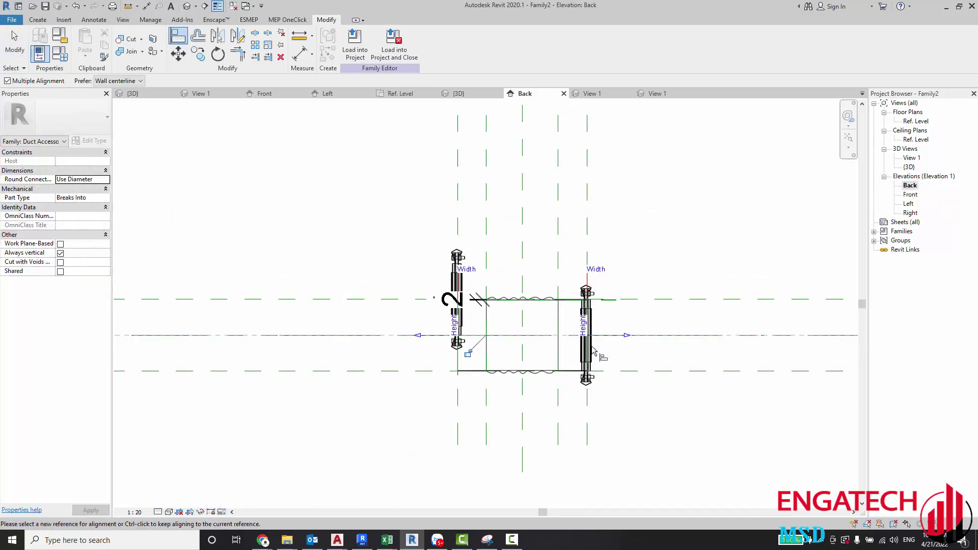
left_click(454, 304)
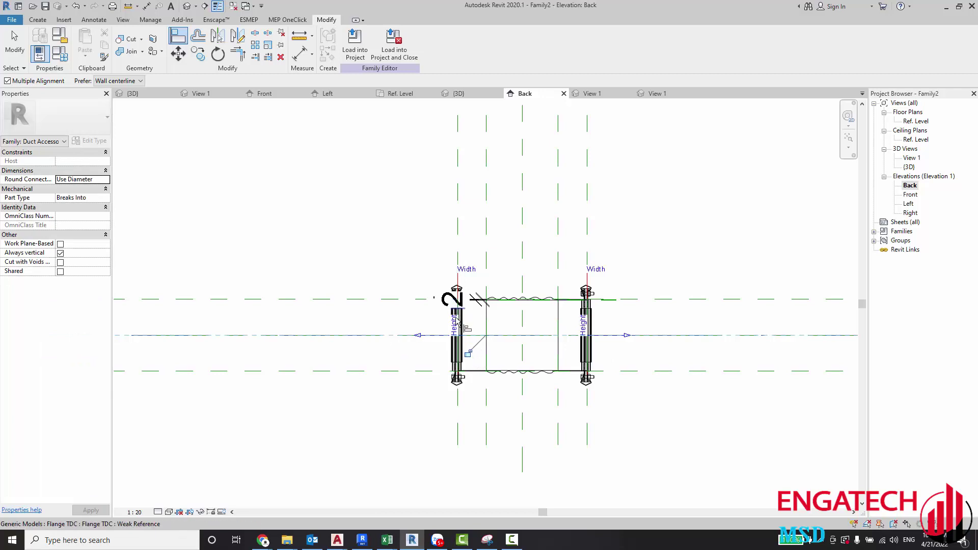
key("Escape")
left_click(187, 6)
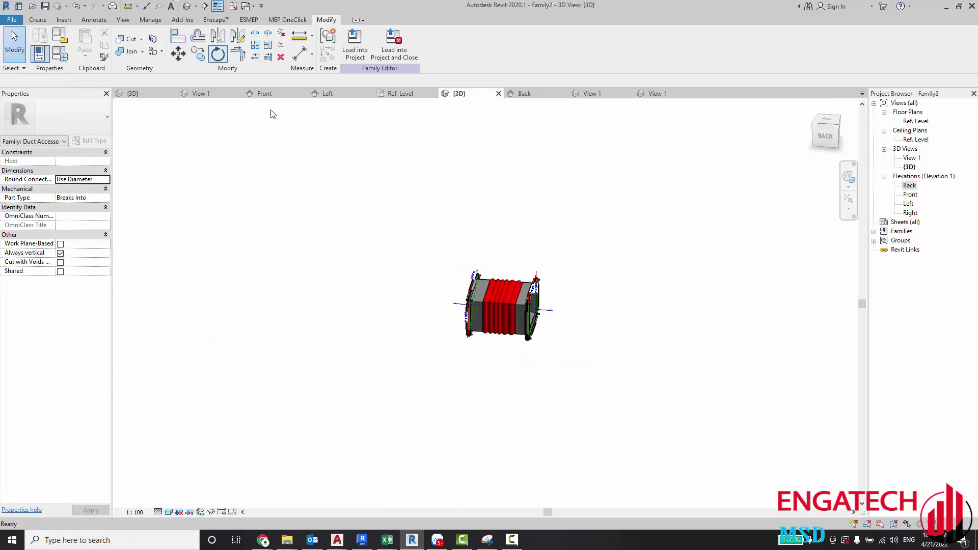
mouse_move(281, 114)
middle_mouse_down("shift")
mouse_move(319, 365)
mouse_move(639, 346)
middle_mouse_up("shift")
scroll(639, 346, "up", 3)
mouse_move(560, 310)
middle_mouse_down("shift")
mouse_move(467, 236)
mouse_move(504, 163)
mouse_move(644, 148)
mouse_move(556, 331)
mouse_move(405, 277)
mouse_move(622, 339)
middle_mouse_up("shift")
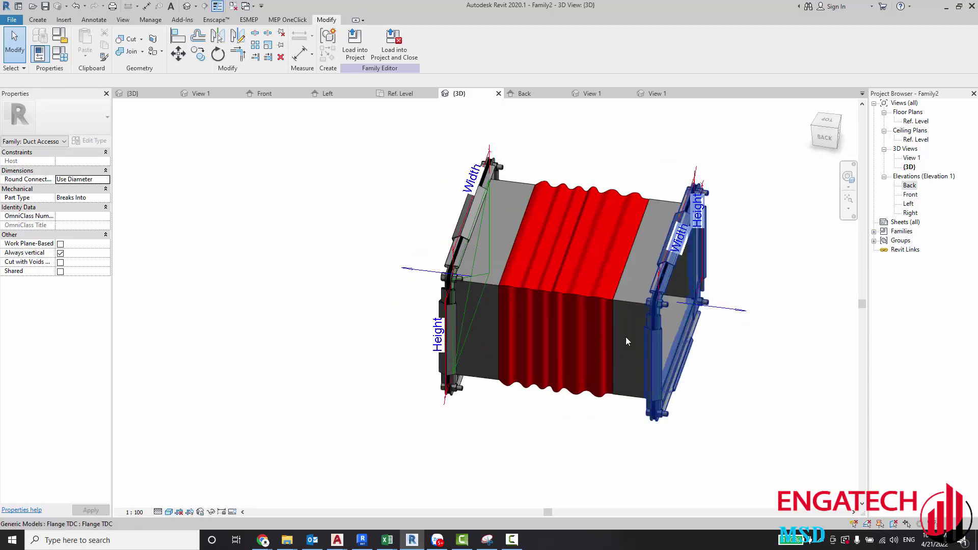
scroll(406, 380, "down", 3)
scroll(405, 380, "up", 2)
scroll(367, 392, "down", 3)
mouse_move(368, 392)
middle_mouse_down("shift")
mouse_move(490, 322)
mouse_move(430, 395)
mouse_move(493, 395)
middle_mouse_up("shift")
scroll(492, 395, "up", 2)
left_click(486, 372)
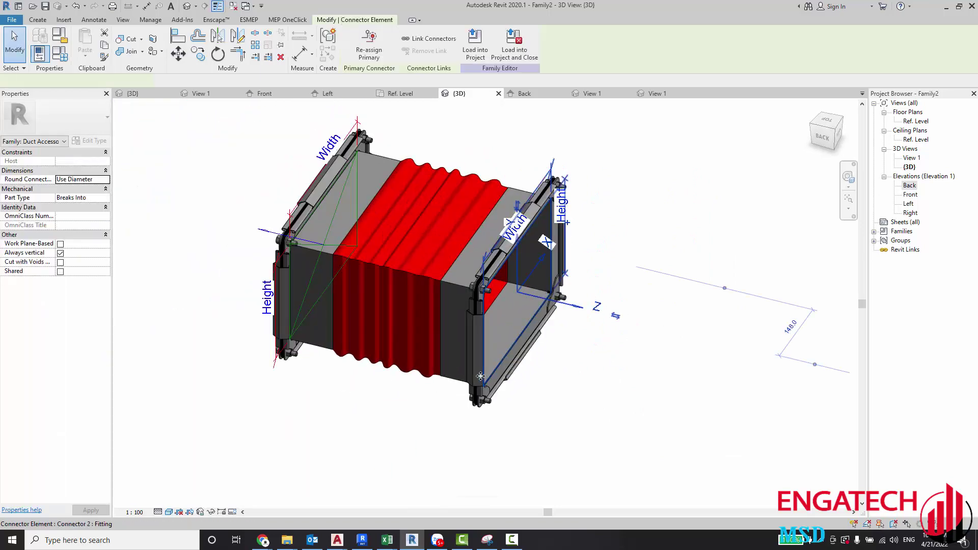
mouse_move(357, 412)
middle_mouse_down("shift")
mouse_move(456, 403)
mouse_move(549, 343)
middle_mouse_up("shift")
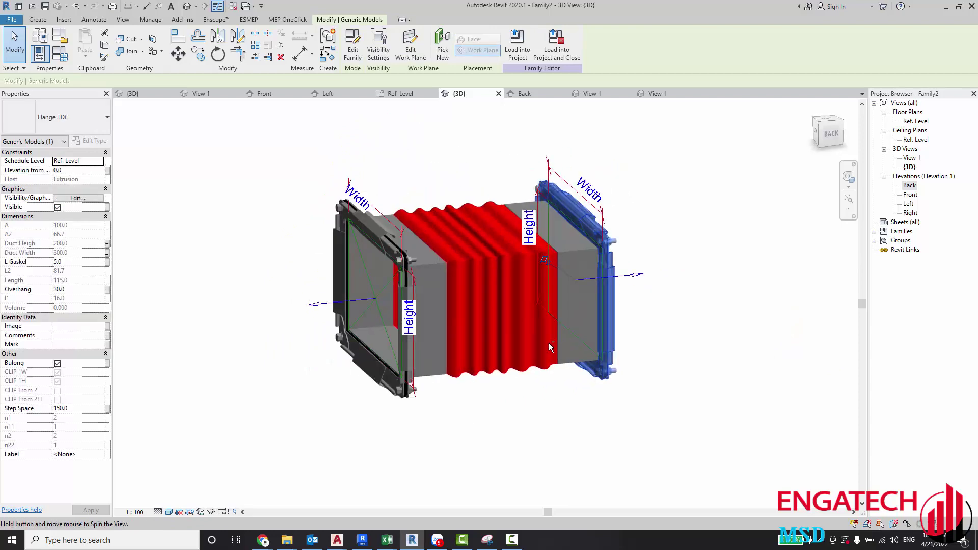
Step: Tie the first flange's visibility to a new Yes/No family parameter TDC1
left_click(107, 207)
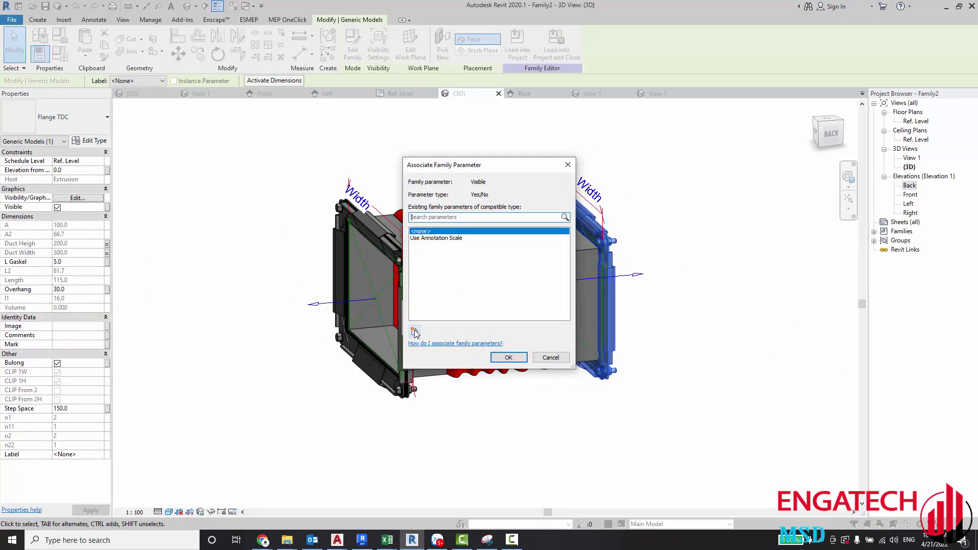
left_click(414, 332)
type("Flanf")
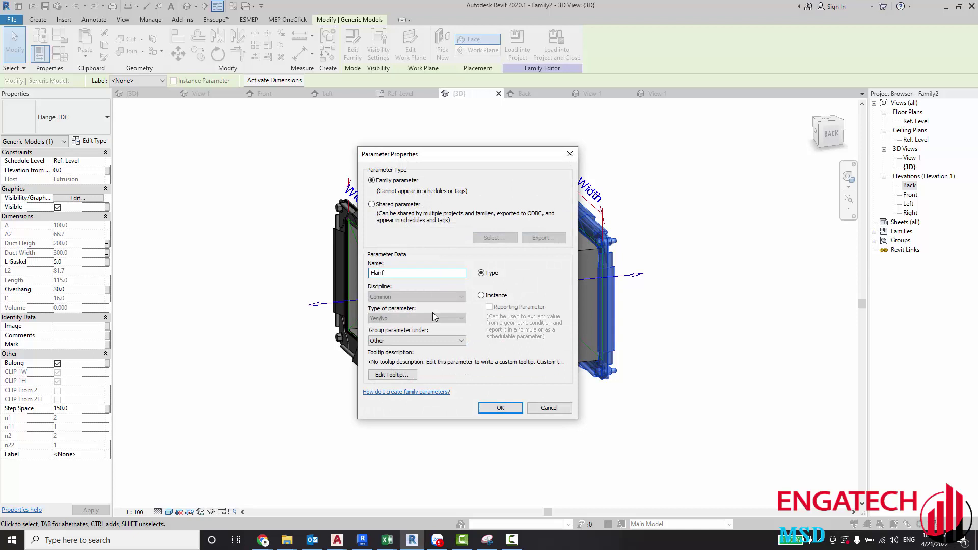
key("BackSpace")
type("ge")
key("BackSpace")
key("BackSpace")
key("BackSpace")
key("BackSpace")
key("BackSpace")
type("TDC")
type("1")
left_click(497, 406)
left_click(508, 357)
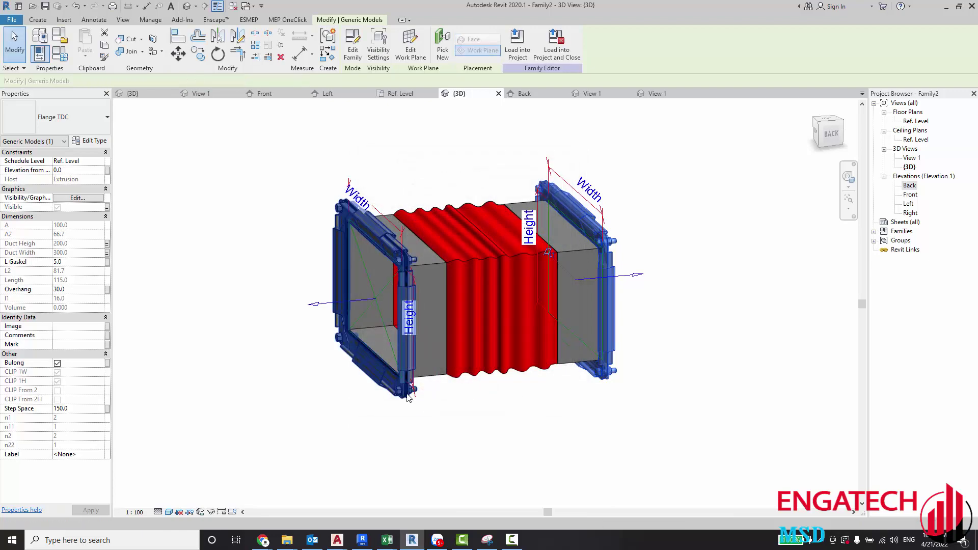
Step: Tie the other flange's visibility to a new Yes/No family parameter TDC2
left_click(346, 301)
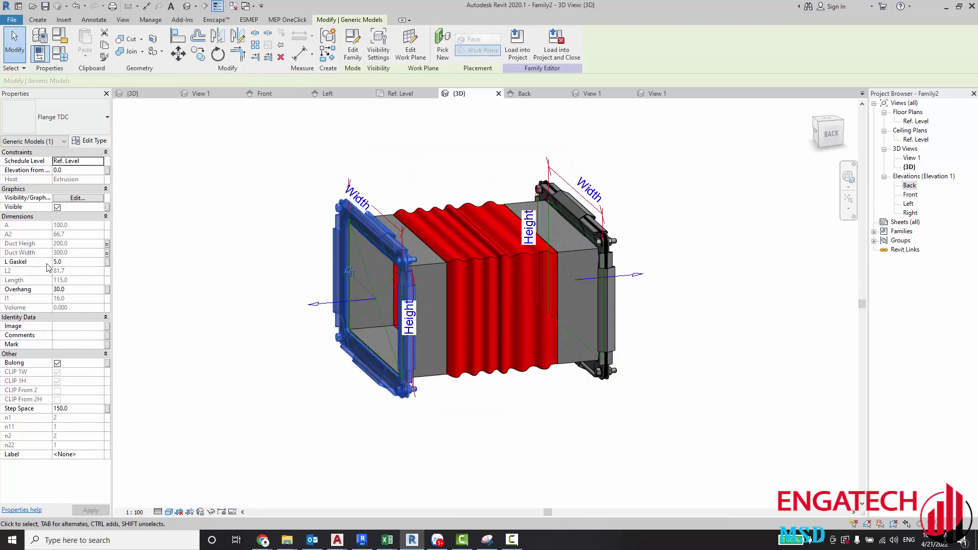
left_click(108, 208)
left_click(415, 331)
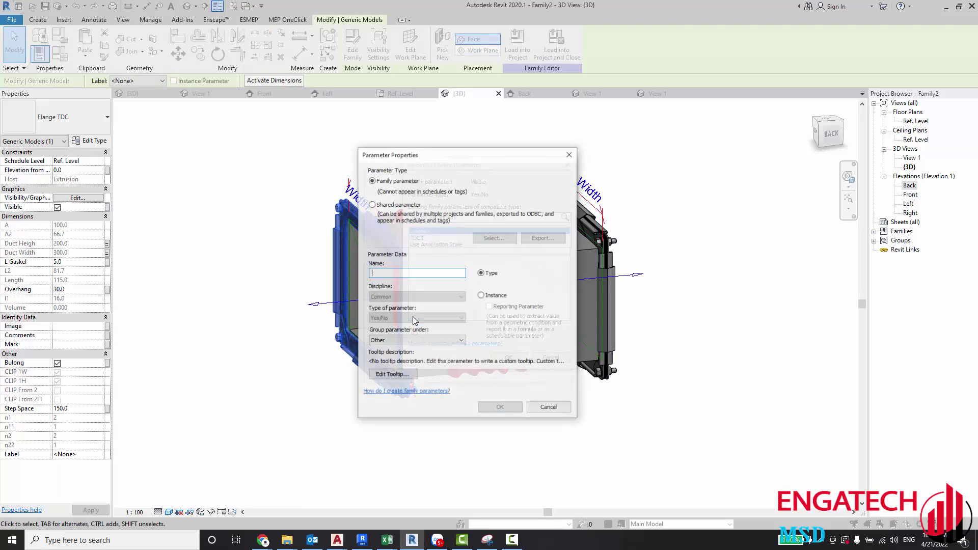
type("TDC")
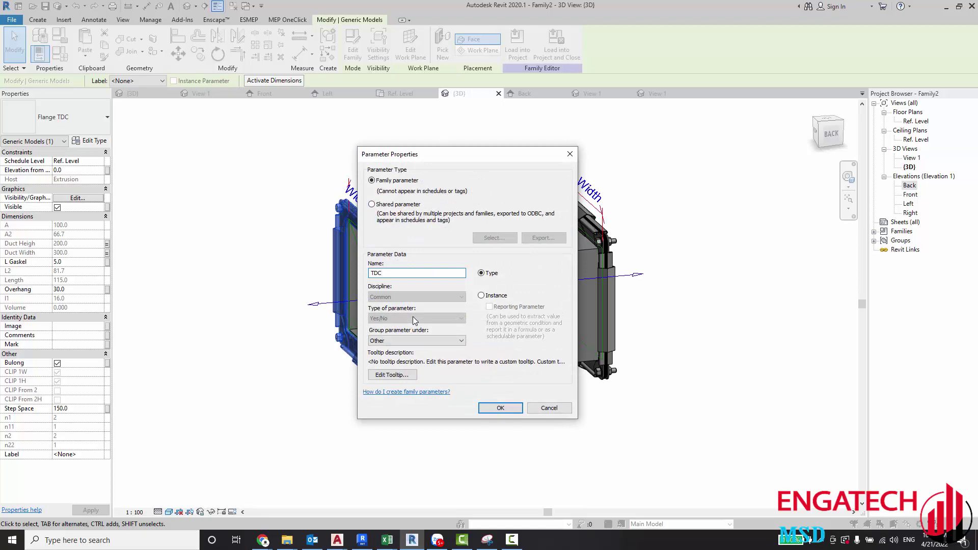
type("2")
left_click(500, 407)
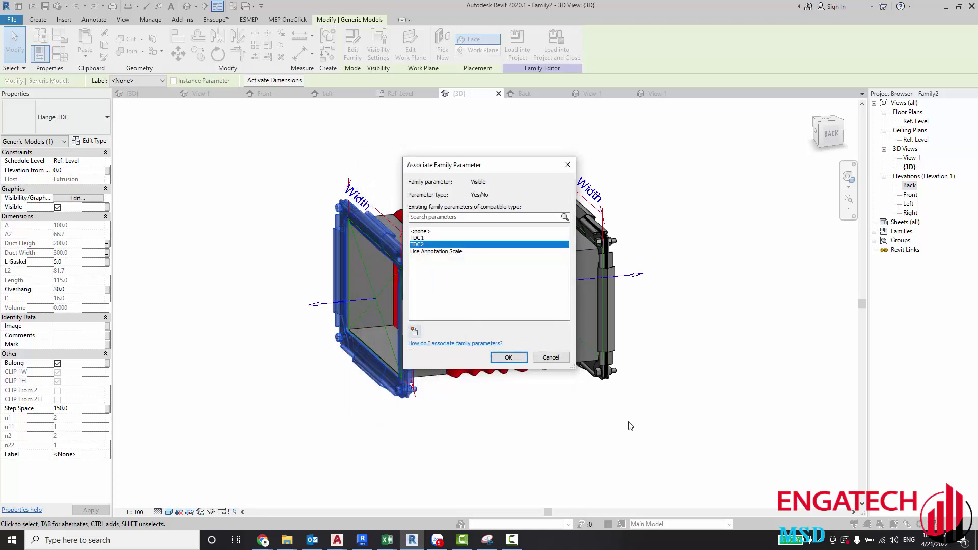
left_click(508, 357)
left_click(667, 386)
mouse_move(668, 386)
middle_mouse_down("shift")
mouse_move(492, 411)
mouse_move(550, 403)
middle_mouse_up("shift")
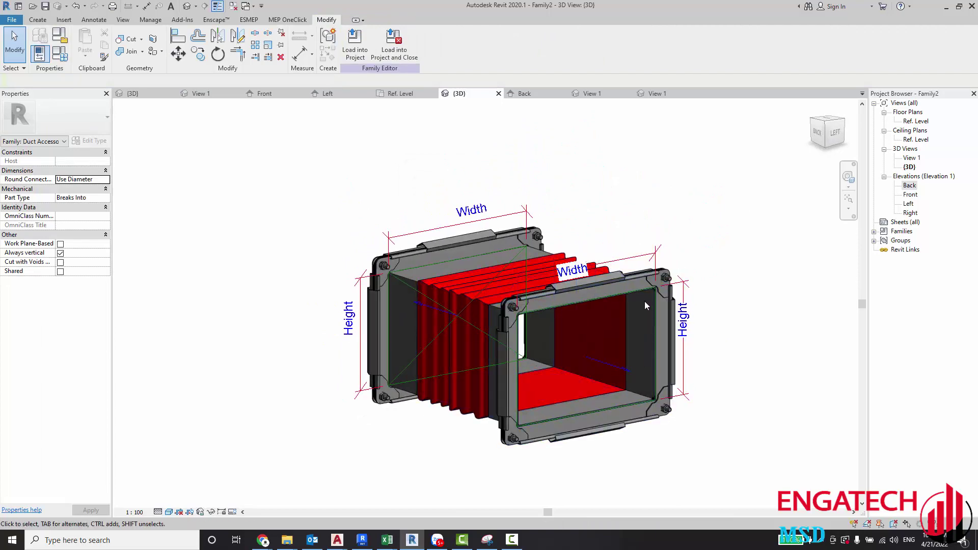
Step: Begin saving the family to the Desktop, replacing Family2 with a name starting 'ENG_REC'
key("F10")
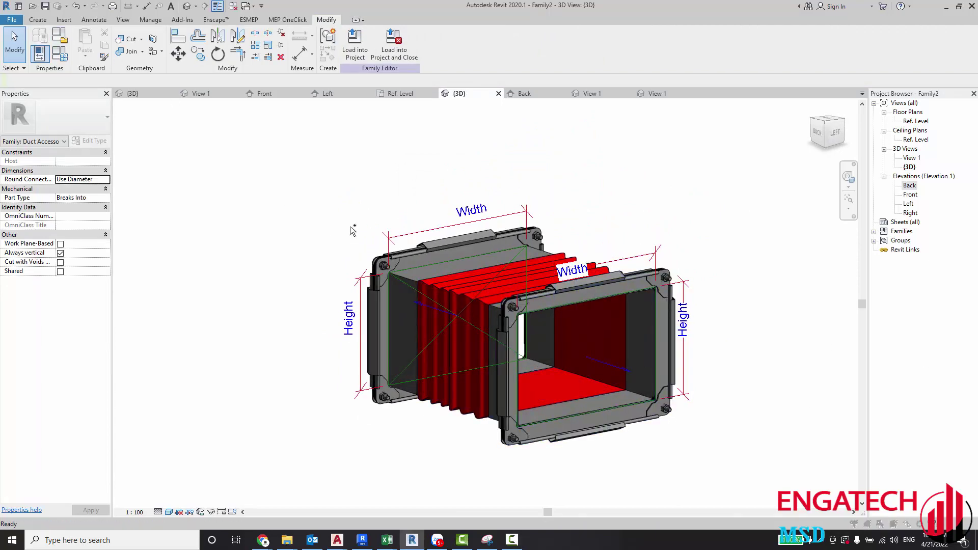
key("ctrl+s")
left_click(425, 349)
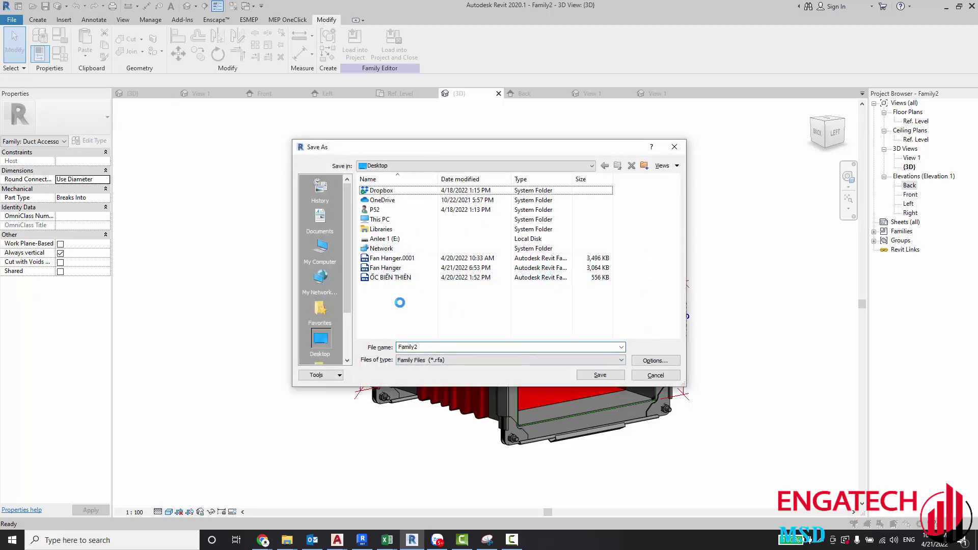
right_click(425, 347)
key("Escape")
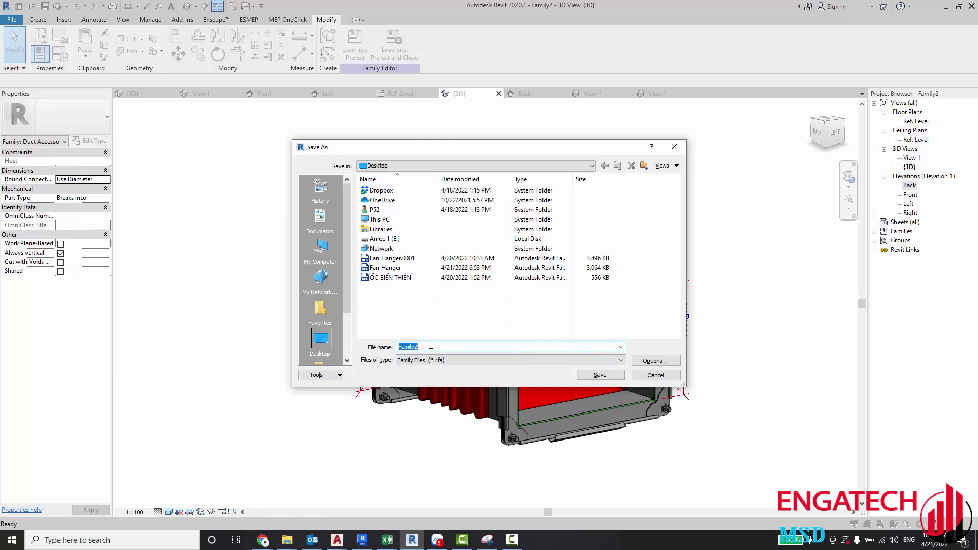
type("REC")
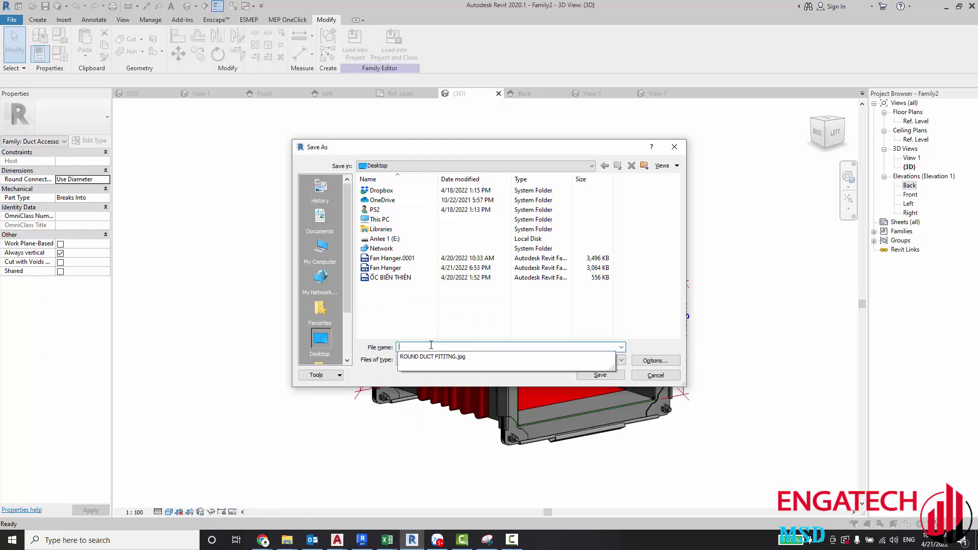
key("BackSpace")
key("BackSpace")
key("BackSpace")
type("ENG_REC Flc=x")
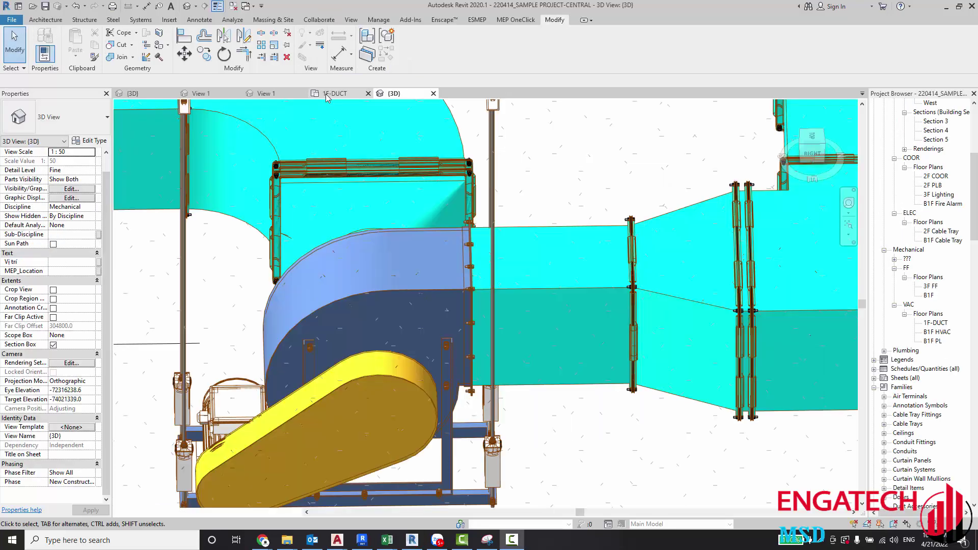
Step: In the 1F-DUCT plan, pick duct accessory type ENG_REC Flexible Simili_L210
left_click(326, 94)
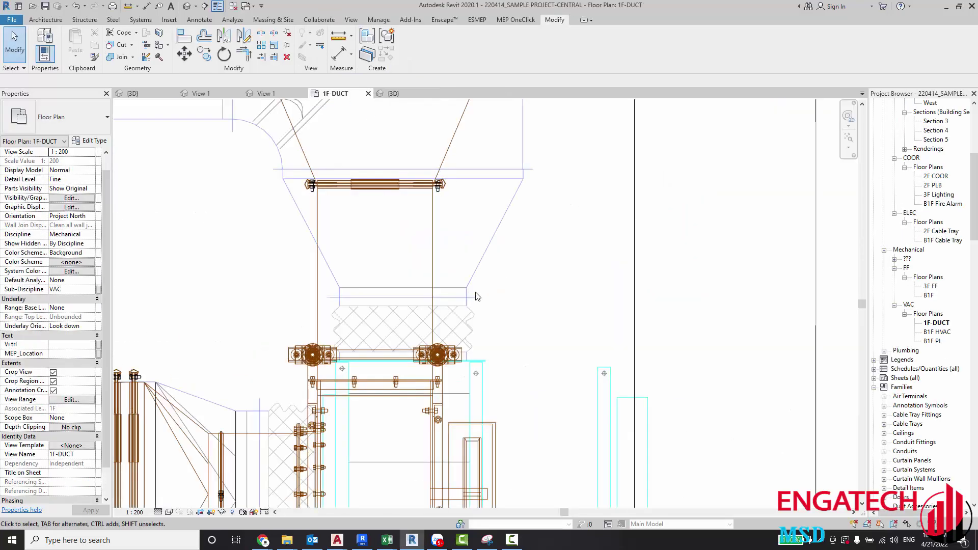
scroll(474, 278, "up", 1)
scroll(499, 283, "up", 1)
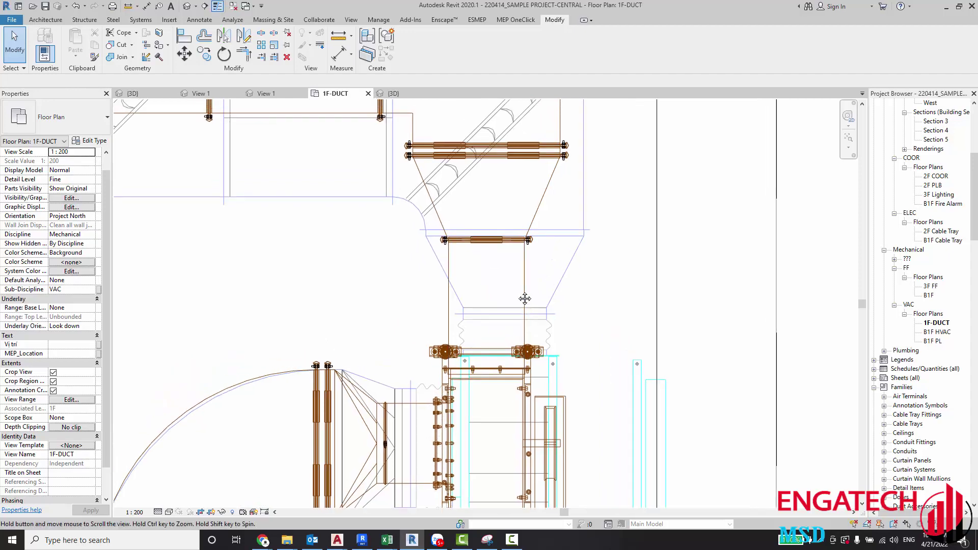
scroll(524, 299, "down", 2)
scroll(502, 300, "up", 2)
scroll(483, 313, "up", 1)
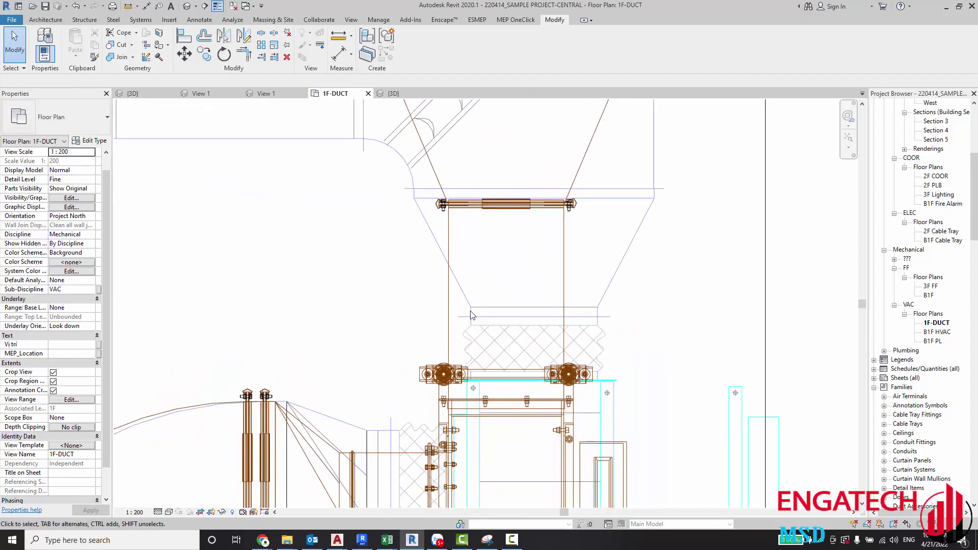
middle_click_drag(469, 311, 472, 313)
key("d")
key("a")
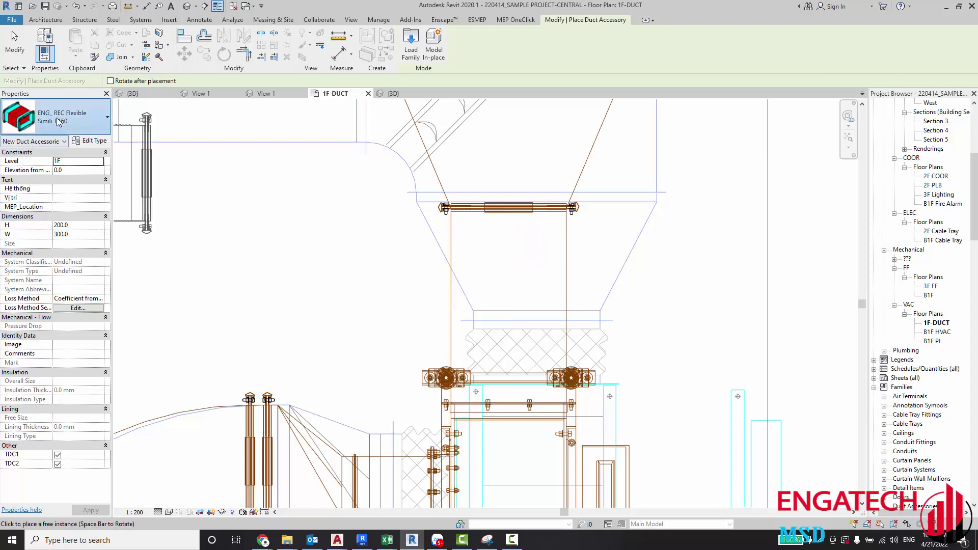
left_click(61, 122)
left_click(46, 178)
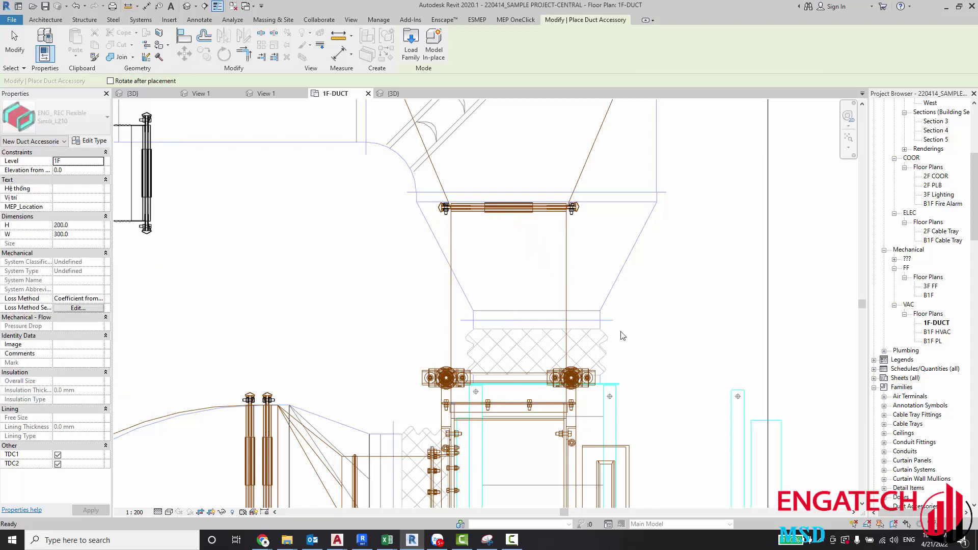
Step: Place the flexible connector between the fan and the duct above it, then select it
left_click(520, 406)
key("Escape")
scroll(579, 370, "up", 2)
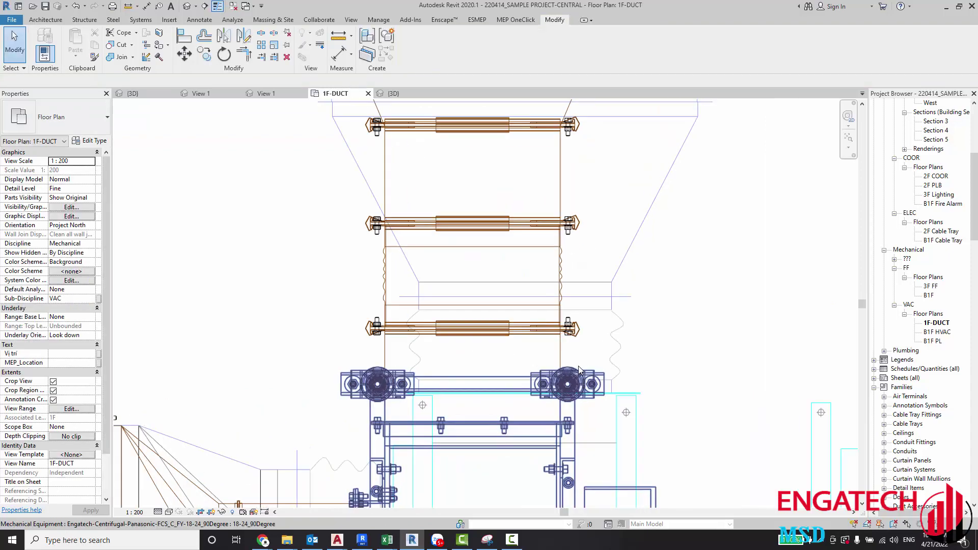
left_click(530, 316)
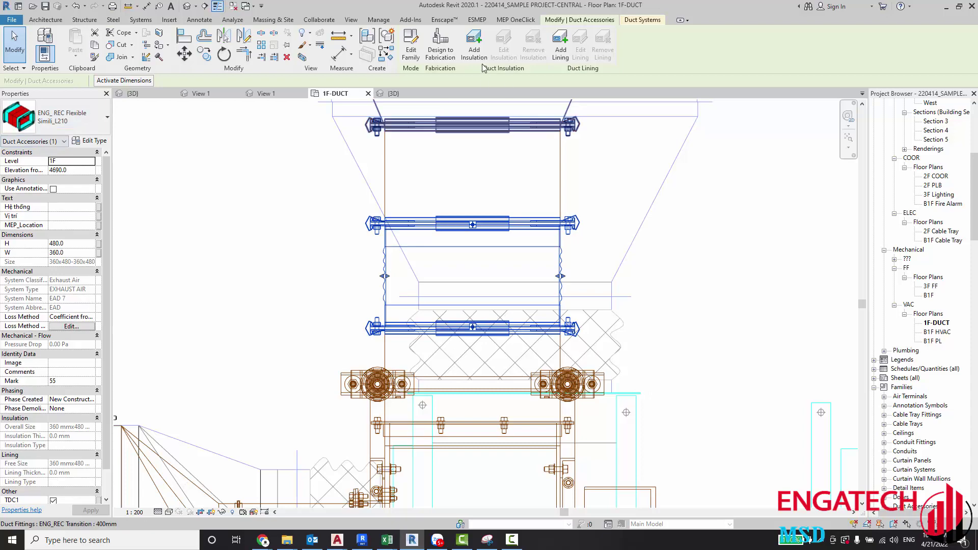
left_click(187, 5)
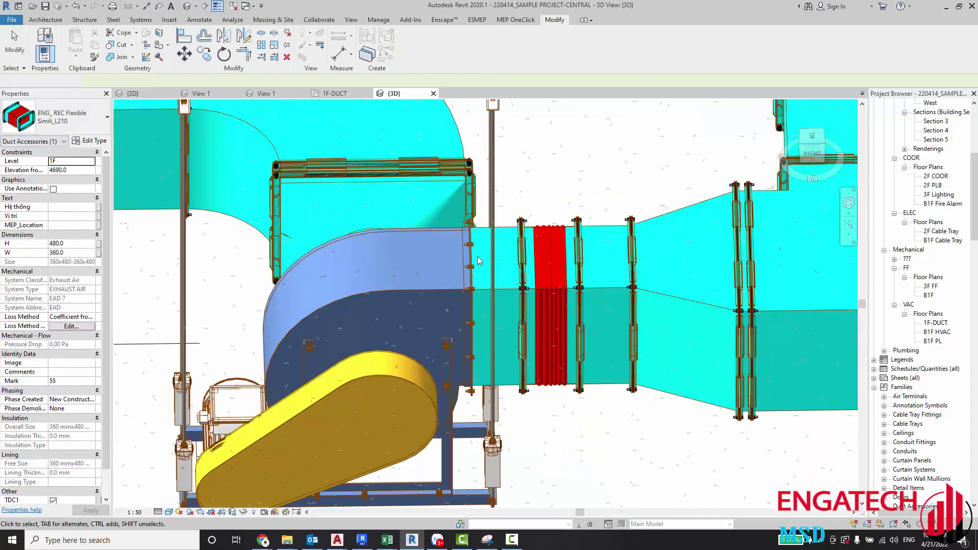
Step: Orbit the 3D view to the duct run and select the red flexible connector
middle_click_drag(535, 326, 597, 351, "shift")
scroll(527, 283, "down", 3)
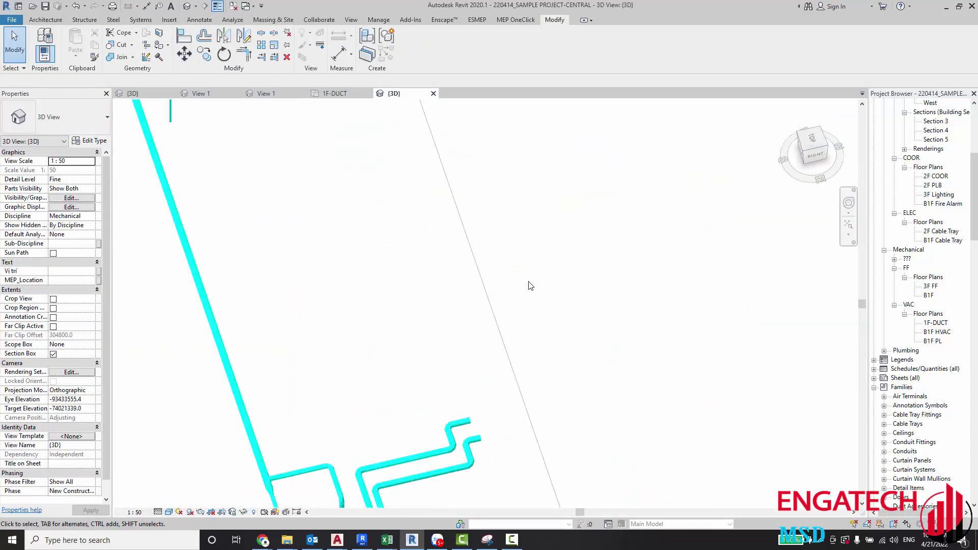
scroll(517, 268, "down", 2)
middle_click_drag(517, 268, 458, 360, "shift")
scroll(427, 276, "up", 3)
scroll(427, 276, "up", 1)
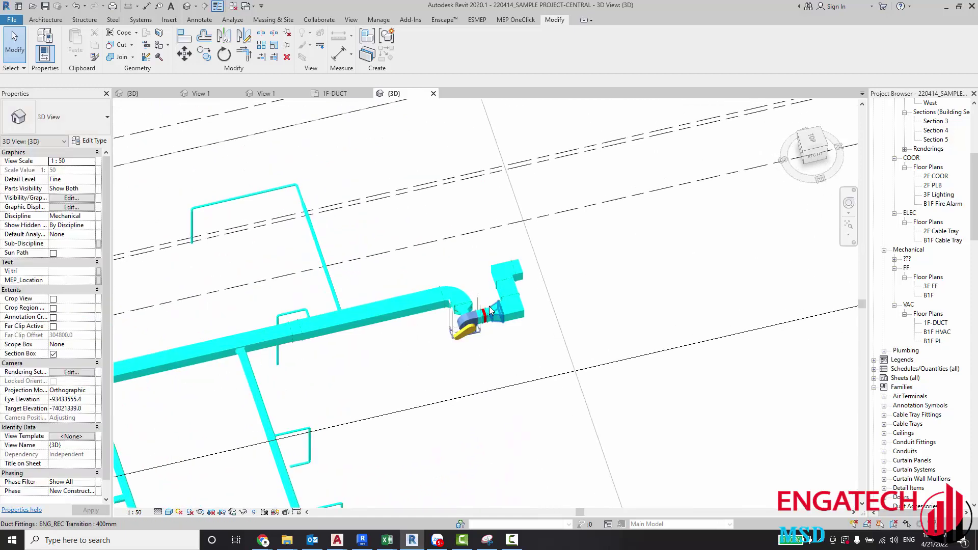
scroll(433, 306, "up", 3)
scroll(446, 361, "up", 2)
scroll(404, 390, "up", 1)
left_click(404, 390)
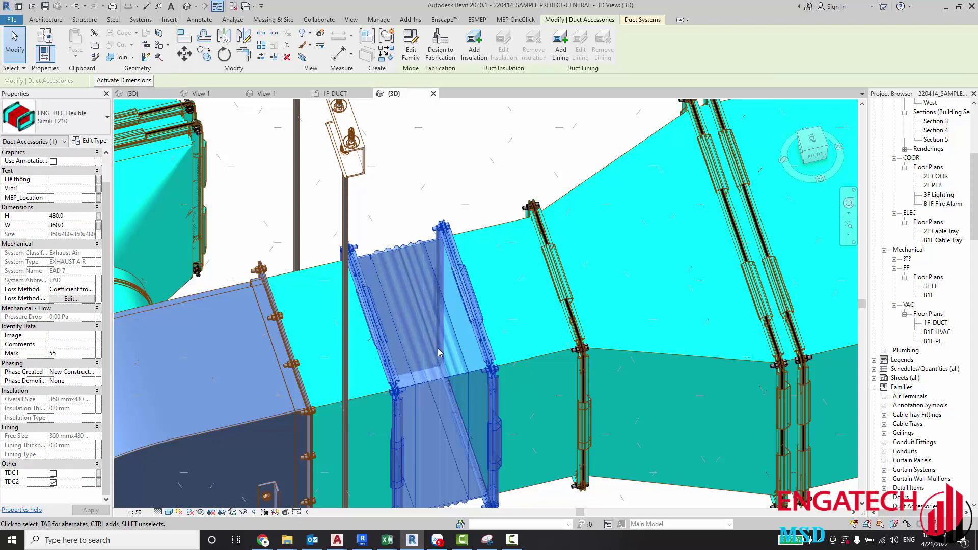
left_click(368, 401)
key("Escape")
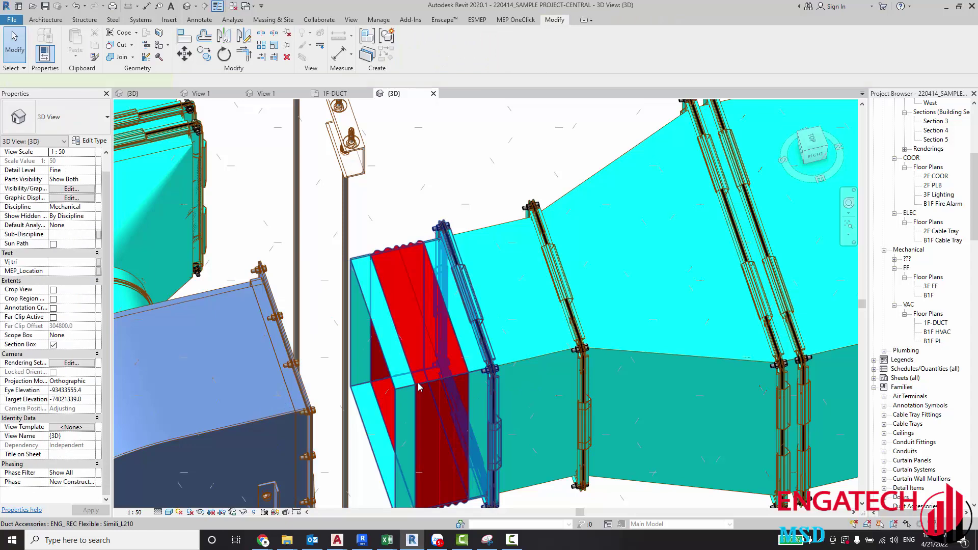
left_click(418, 387)
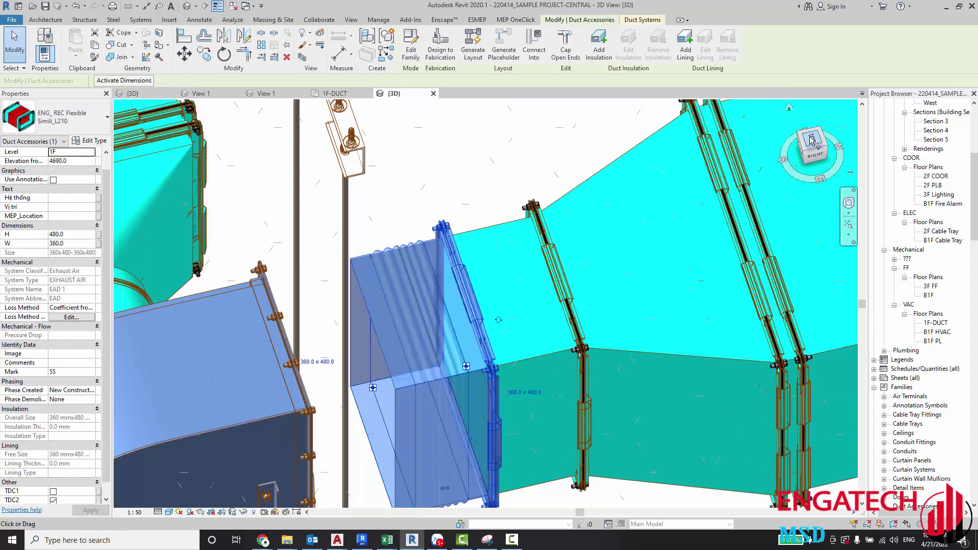
Step: Drag the connector's end grip onto the fan outlet to close the gap
middle_click_drag(689, 206, 609, 230, "shift")
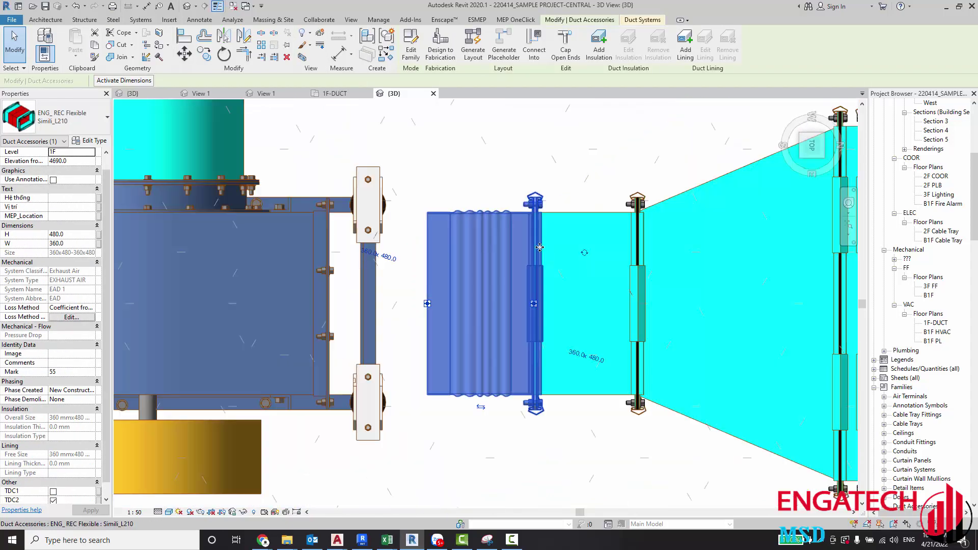
left_click_drag(427, 304, 324, 304)
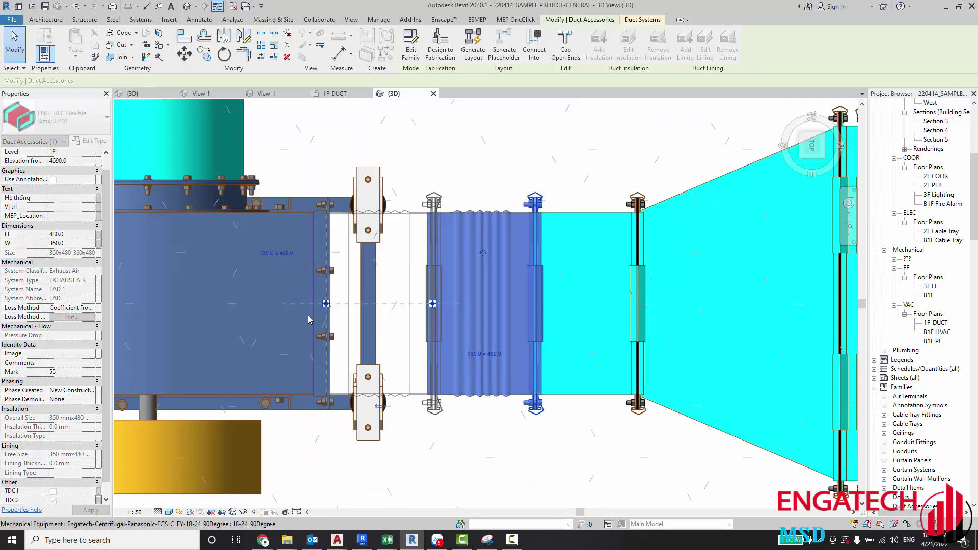
left_click(513, 415)
scroll(515, 399, "down", 3)
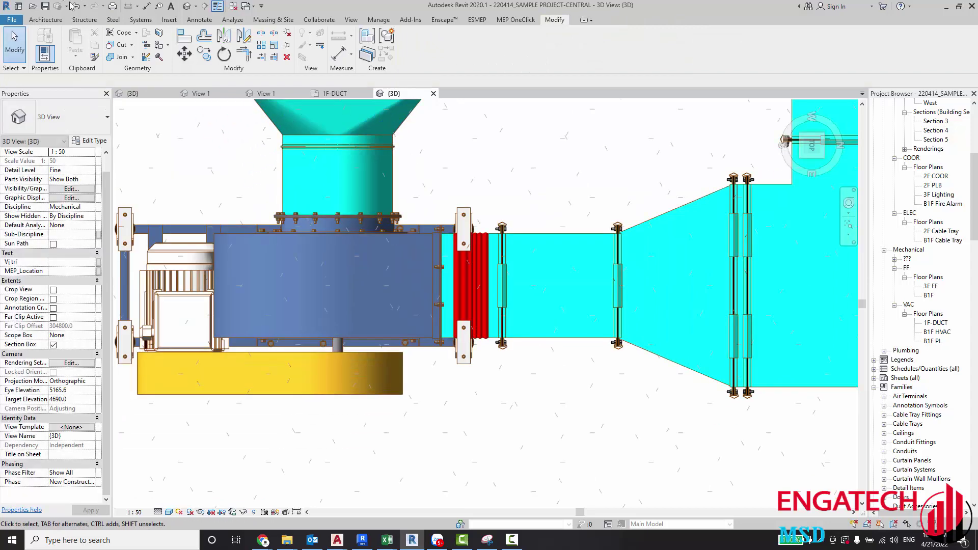
Step: Check the stretched 360 x 480 connector from several angles, then return to the 1F-DUCT plan
mouse_move(521, 281)
middle_mouse_down("shift")
mouse_move(575, 117)
mouse_move(634, 409)
mouse_move(600, 345)
middle_mouse_up("shift")
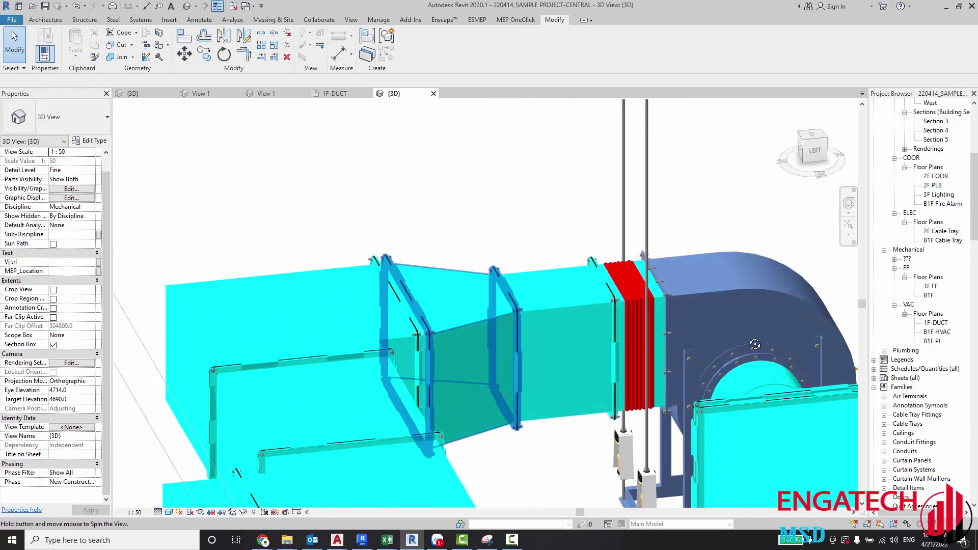
scroll(578, 301, "up", 5)
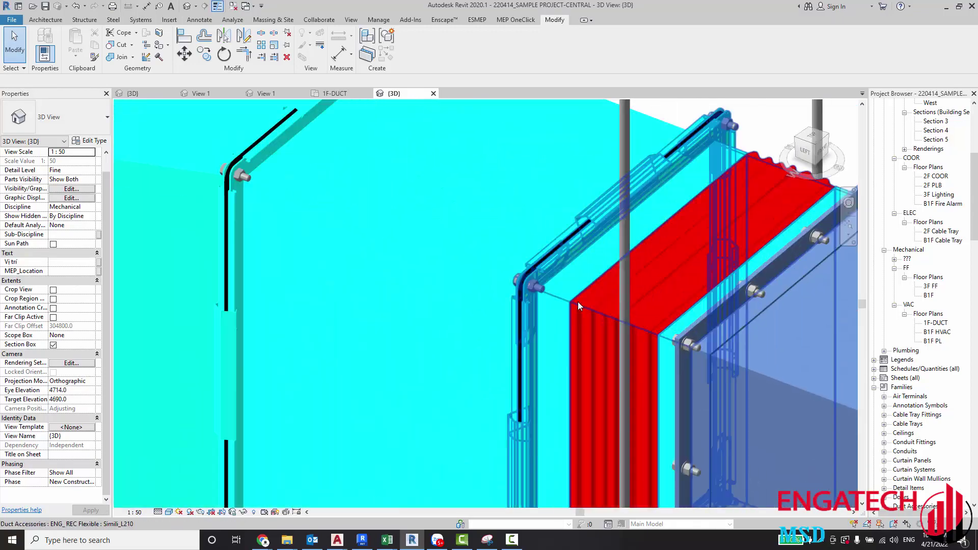
left_click(593, 331)
mouse_move(594, 332)
middle_mouse_down("shift")
mouse_move(585, 399)
mouse_move(464, 338)
middle_mouse_up("shift")
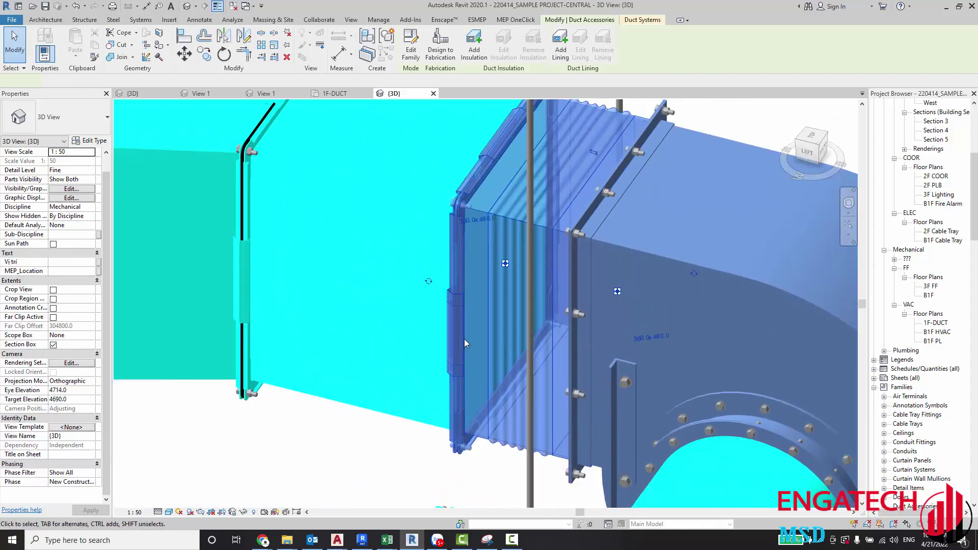
mouse_move(441, 449)
middle_mouse_down("shift")
mouse_move(465, 430)
mouse_move(475, 299)
mouse_move(392, 306)
middle_mouse_up("shift")
scroll(465, 417, "down", 3)
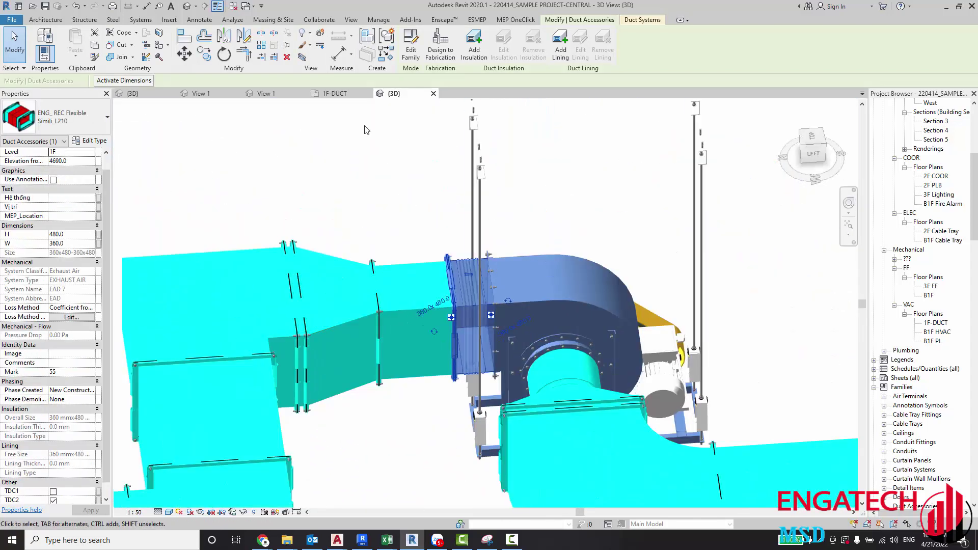
left_click(334, 95)
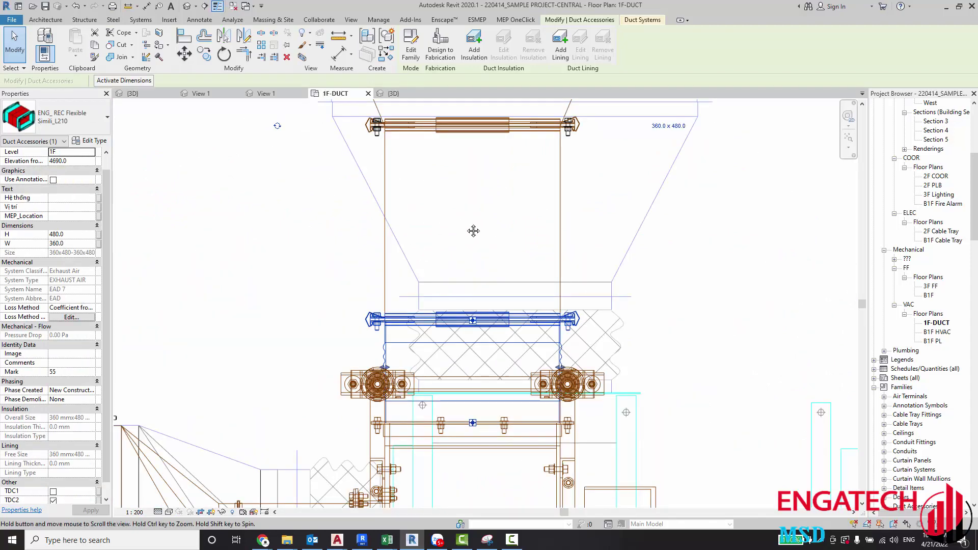
Step: Window-select the upstream ducts and accessories and nudge them down toward the fan
middle_click_drag(473, 230, 459, 285)
scroll(448, 255, "down", 5)
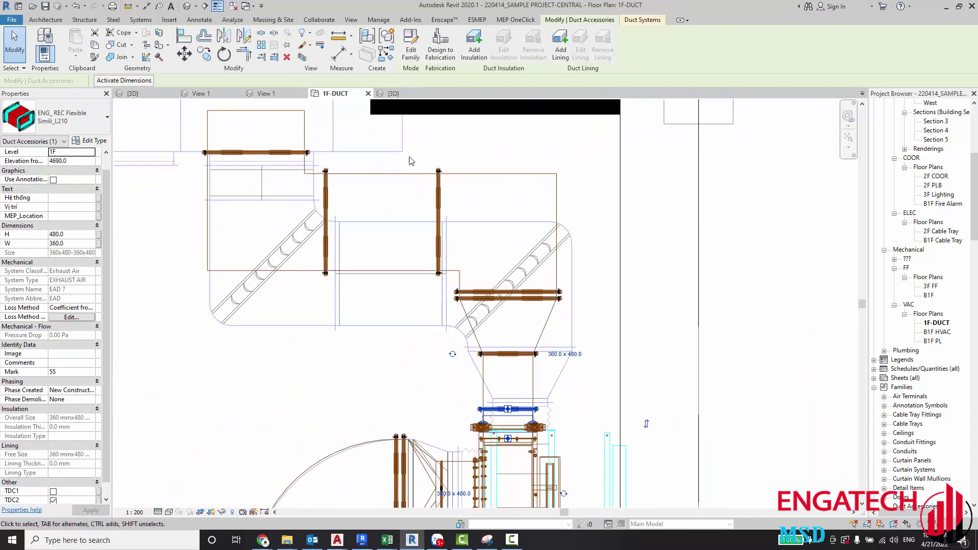
left_click_drag(411, 161, 604, 377)
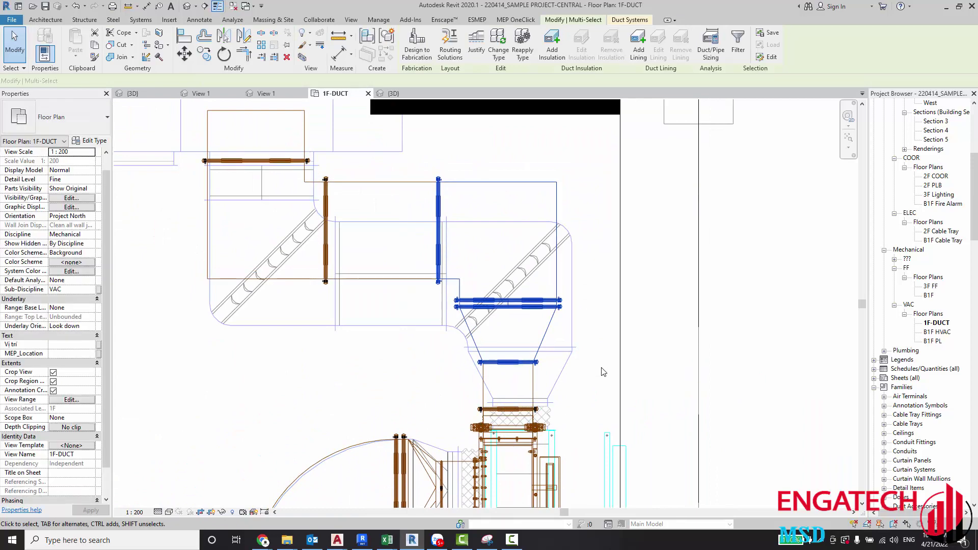
key("Down")
key("Down")
key("Down")
key("Down")
key("Down")
key("Down")
key("Down")
key("Down")
key("Down")
key("Down")
key("Down")
key("Down")
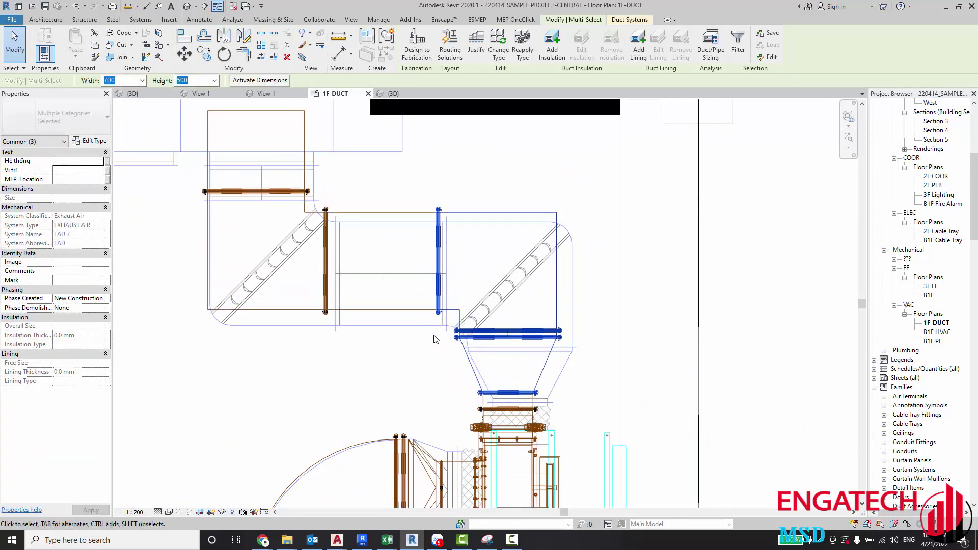
key("Down")
key("Down")
key("Down")
key("Down")
key("Down")
key("Down")
left_click(662, 340)
Step: Select the flexible connector above the fan and switch off its TDC2 flange
scroll(652, 343, "down", 2)
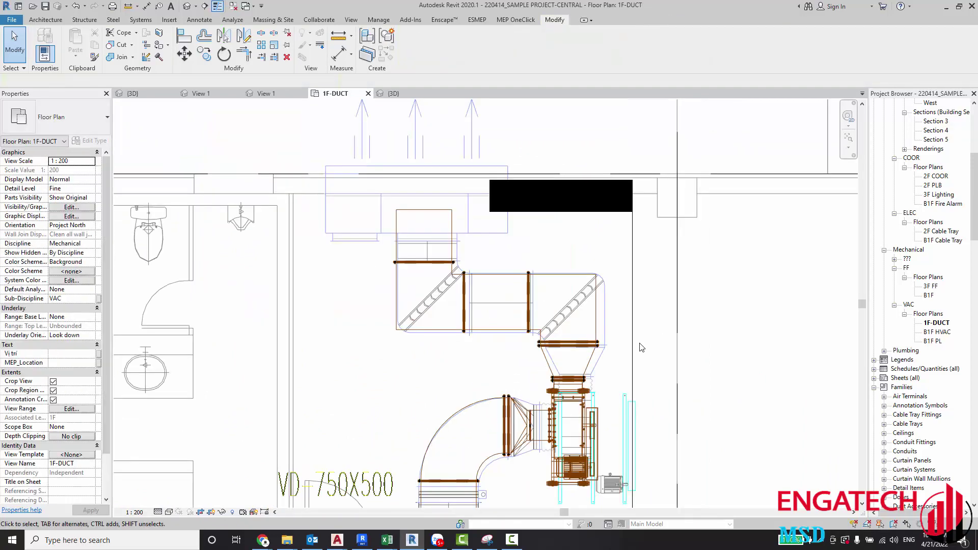
scroll(581, 399, "up", 2)
scroll(581, 399, "up", 2)
scroll(530, 364, "up", 2)
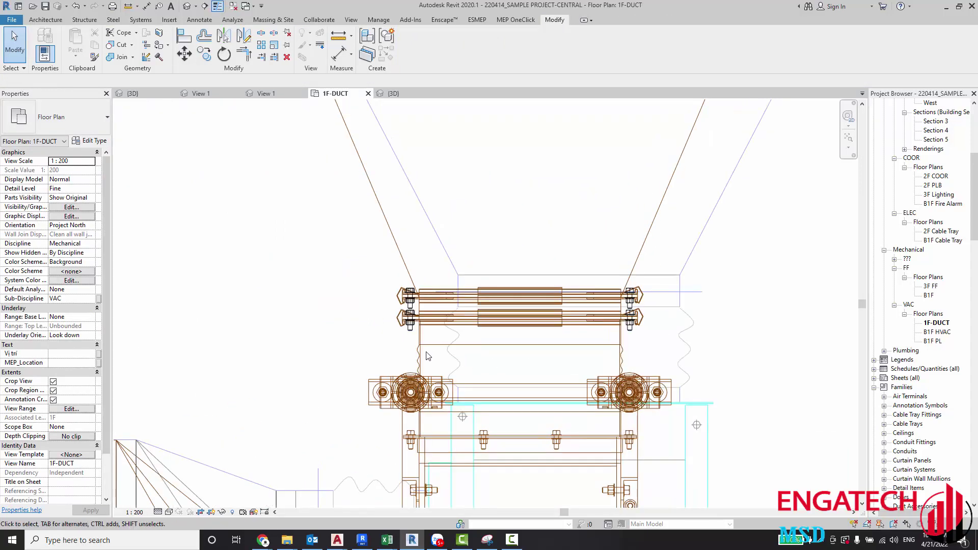
left_click(423, 340)
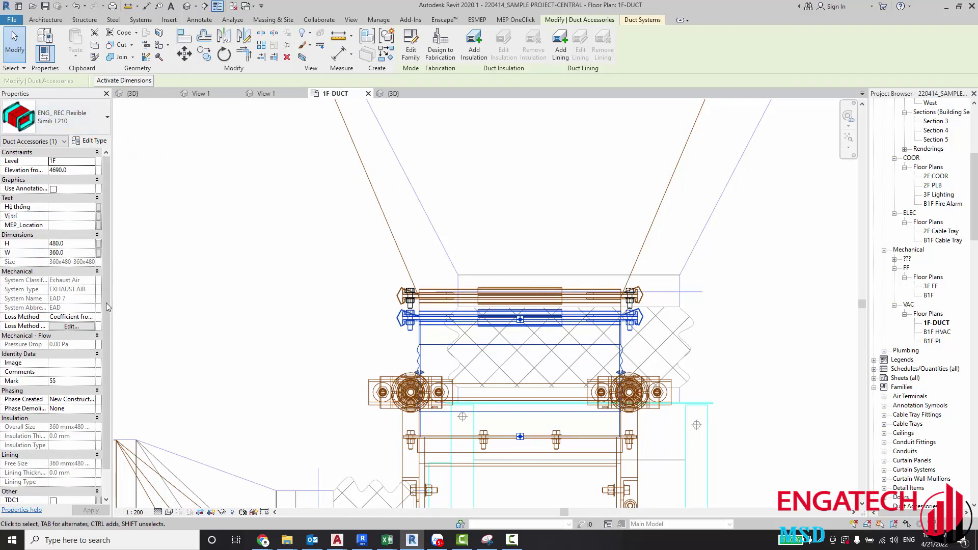
scroll(79, 379, "down", 1)
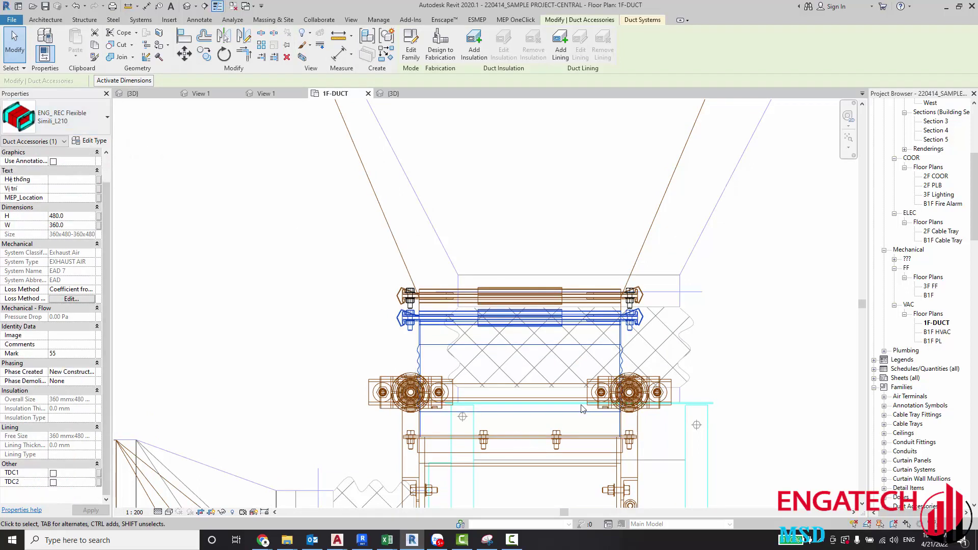
scroll(438, 320, "up", 2)
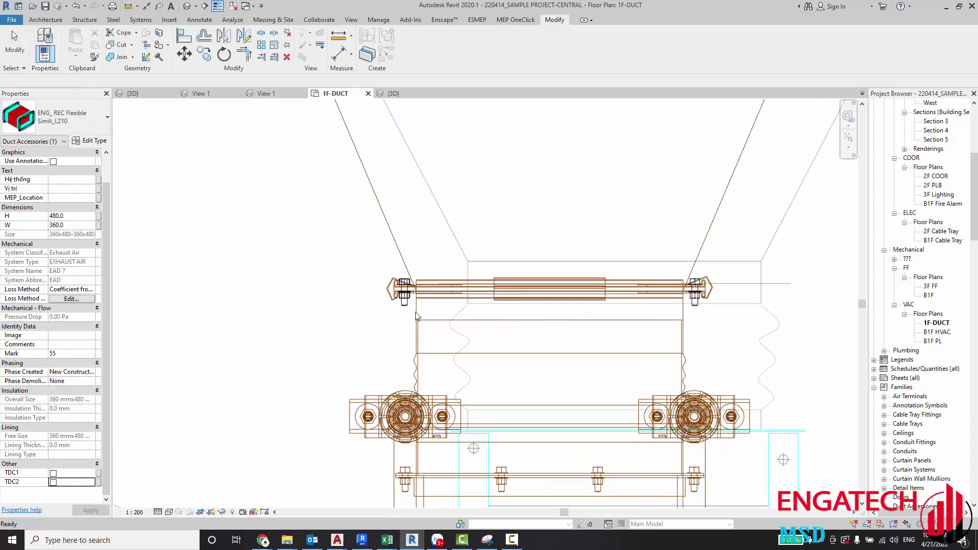
left_click(534, 286)
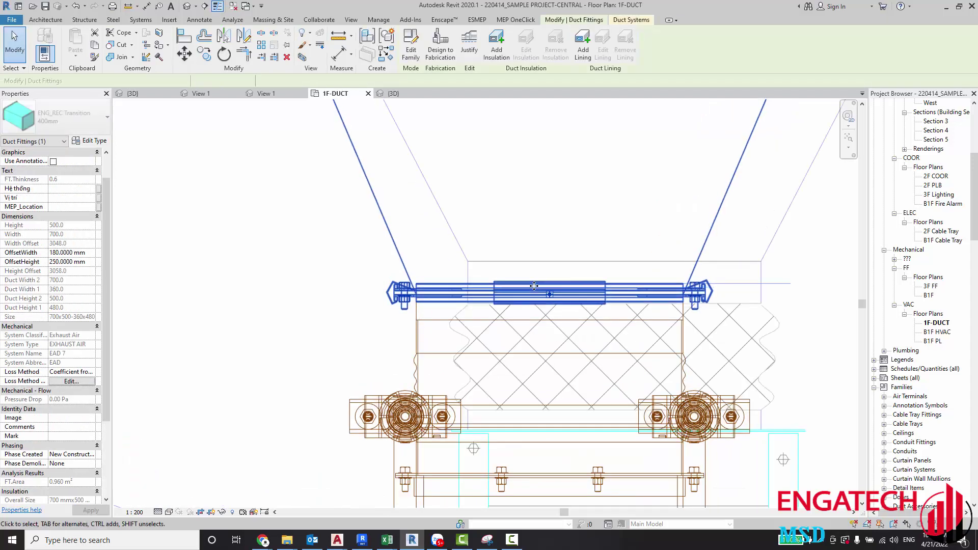
key("Escape")
scroll(708, 290, "down", 4)
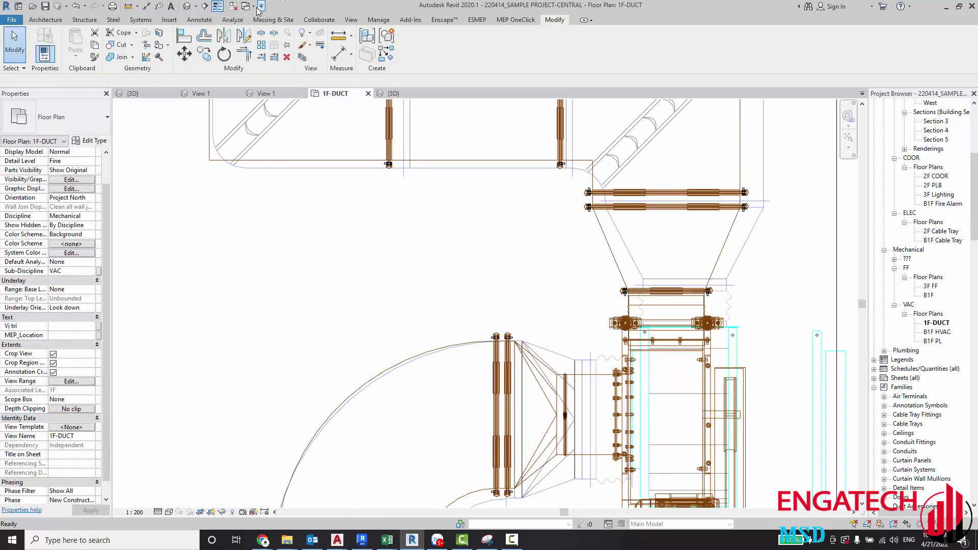
Step: Show the Default 3D View framed on the red bellows between fan and transition duct
left_click(185, 8)
scroll(455, 220, "down", 3)
mouse_move(448, 224)
middle_mouse_down("shift")
mouse_move(541, 285)
mouse_move(739, 286)
mouse_move(540, 298)
mouse_move(464, 256)
mouse_move(560, 265)
mouse_move(458, 224)
middle_mouse_up("shift")
scroll(456, 220, "up", 5)
scroll(455, 220, "down", 3)
scroll(560, 265, "up", 2)
scroll(529, 255, "up", 1)
scroll(528, 255, "down", 2)
scroll(458, 224, "up", 1)
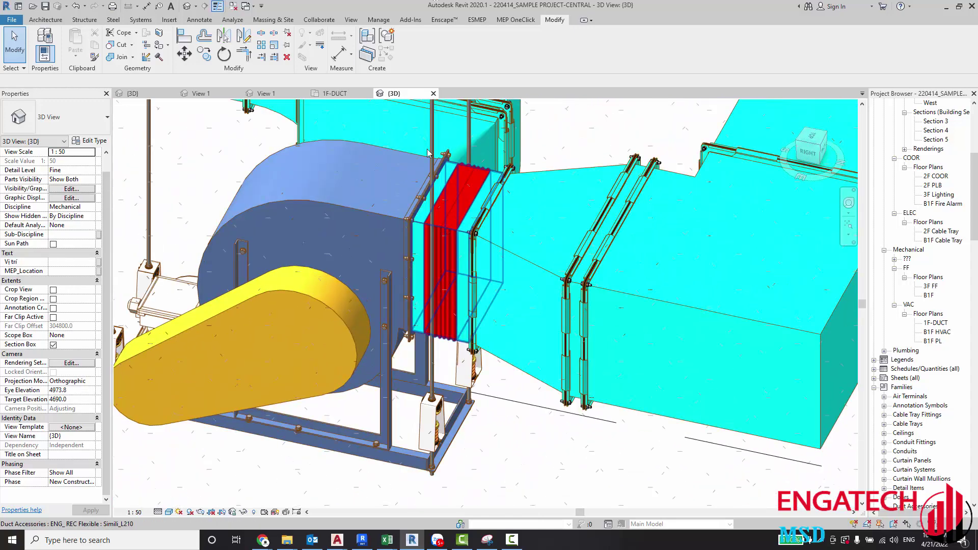
scroll(455, 218, "up", 1)
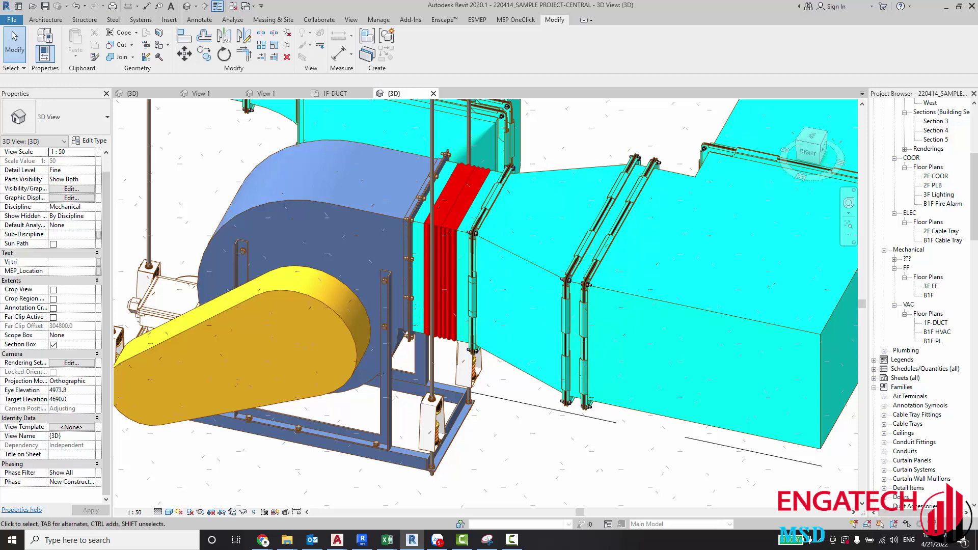